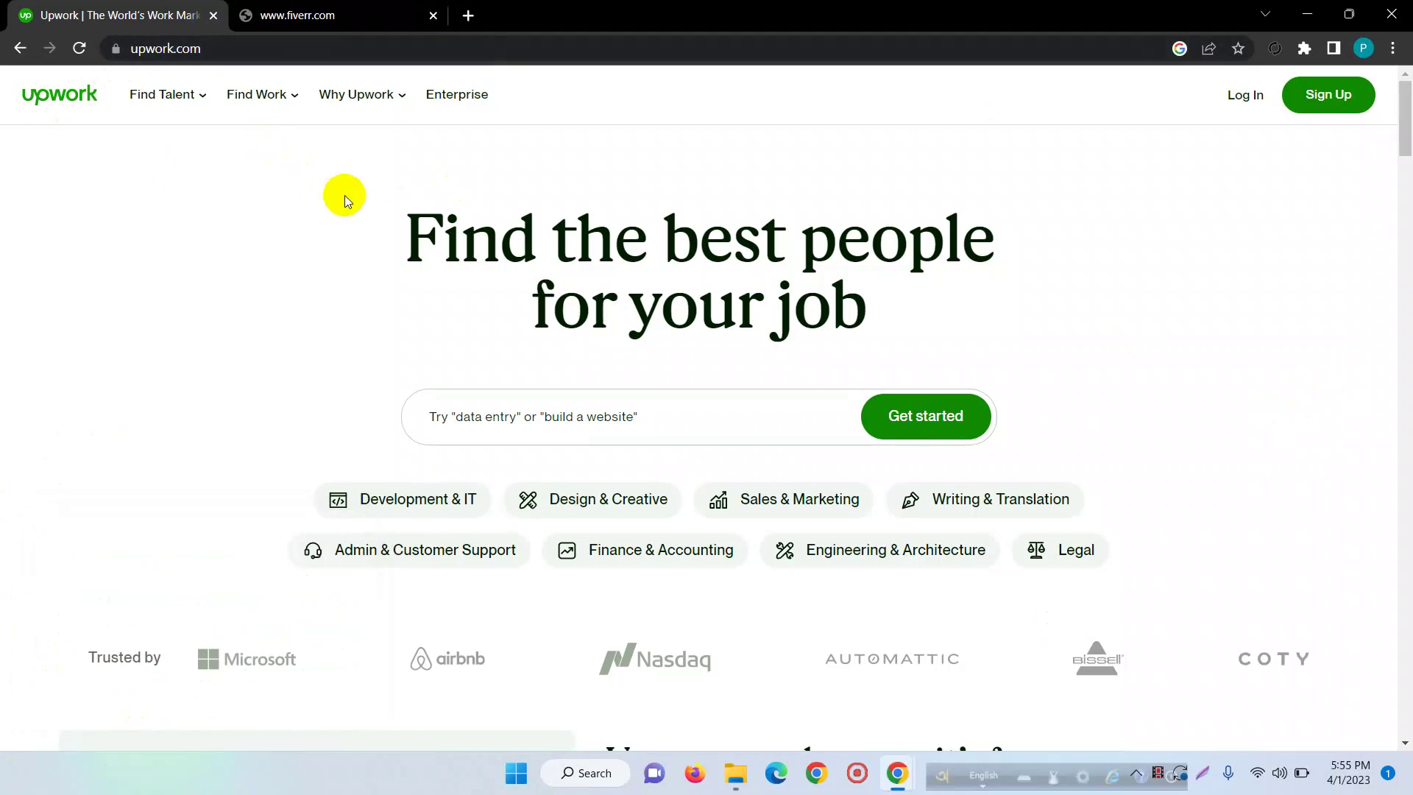
- Browse down the Upwork homepage, return to the top, and request the Sign Up page
scroll(925, 411, "down", 7)
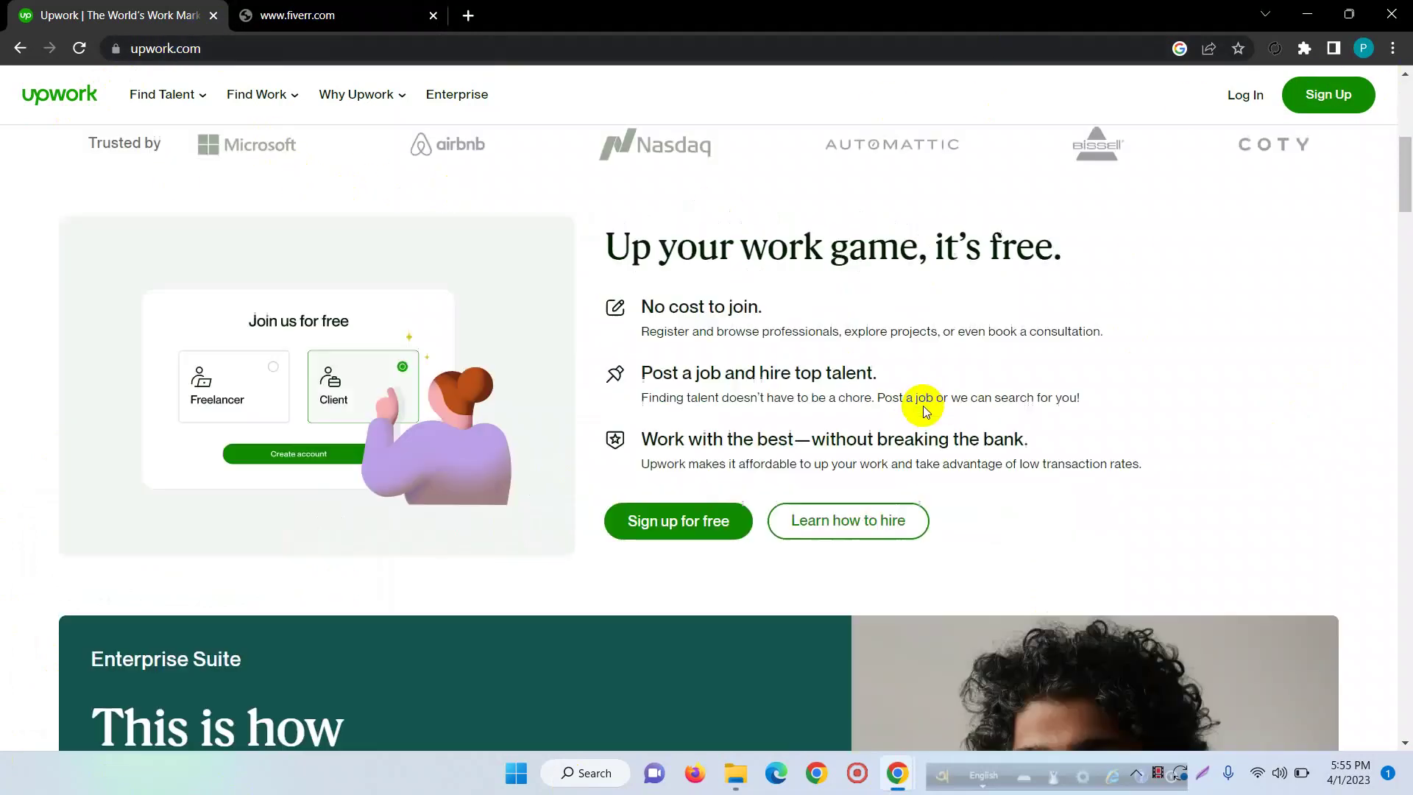
scroll(926, 411, "down", 20)
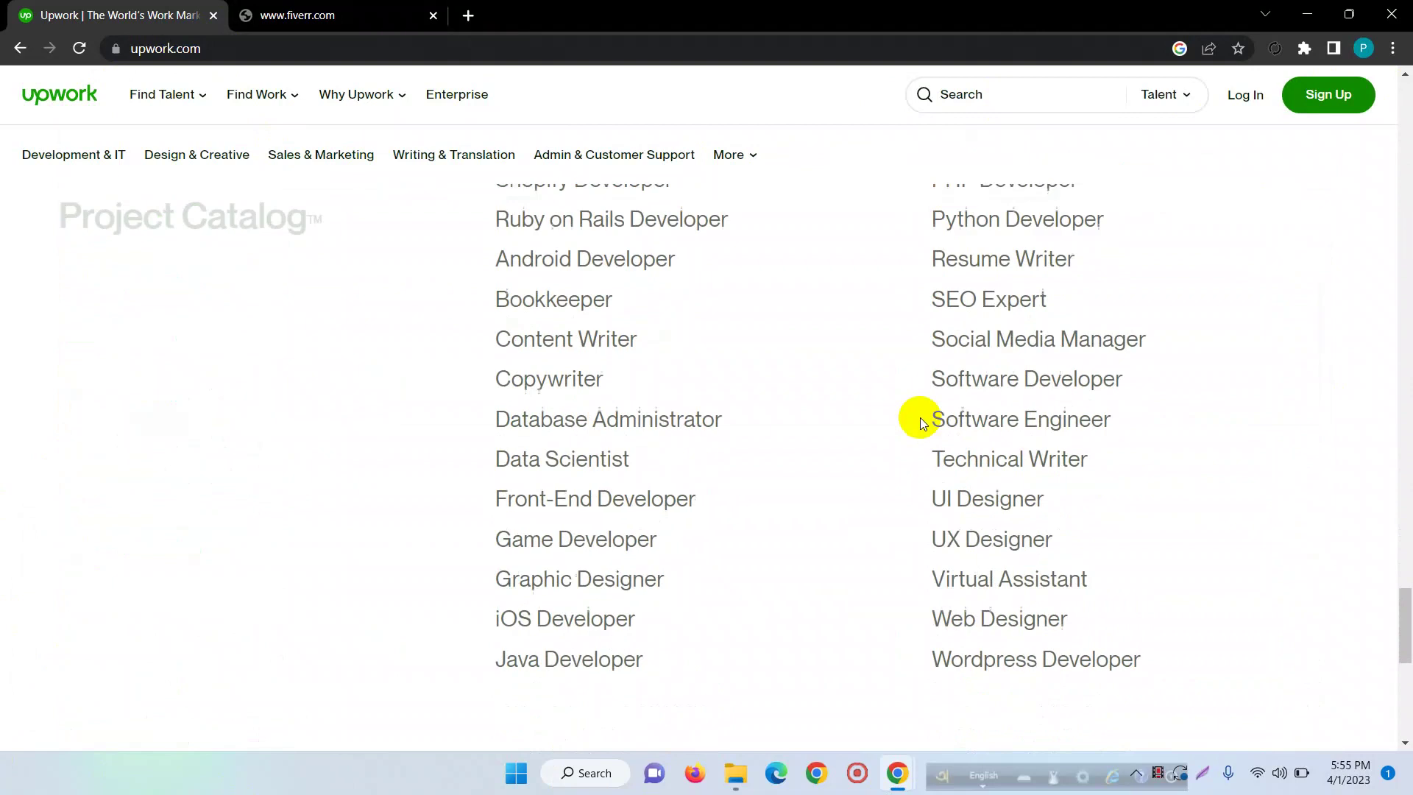
scroll(920, 427, "down", 5)
scroll(868, 523, "up", 20)
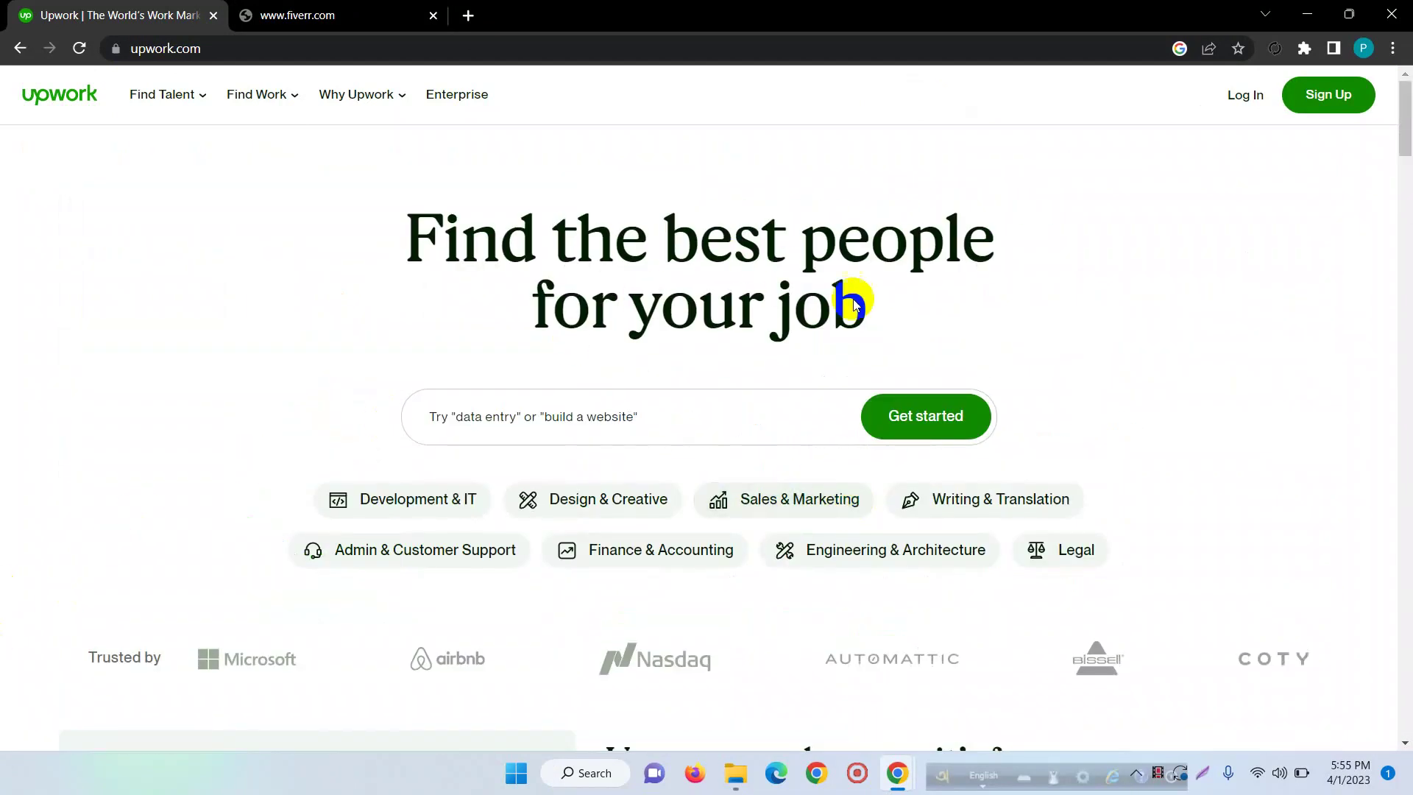
left_click(1335, 100)
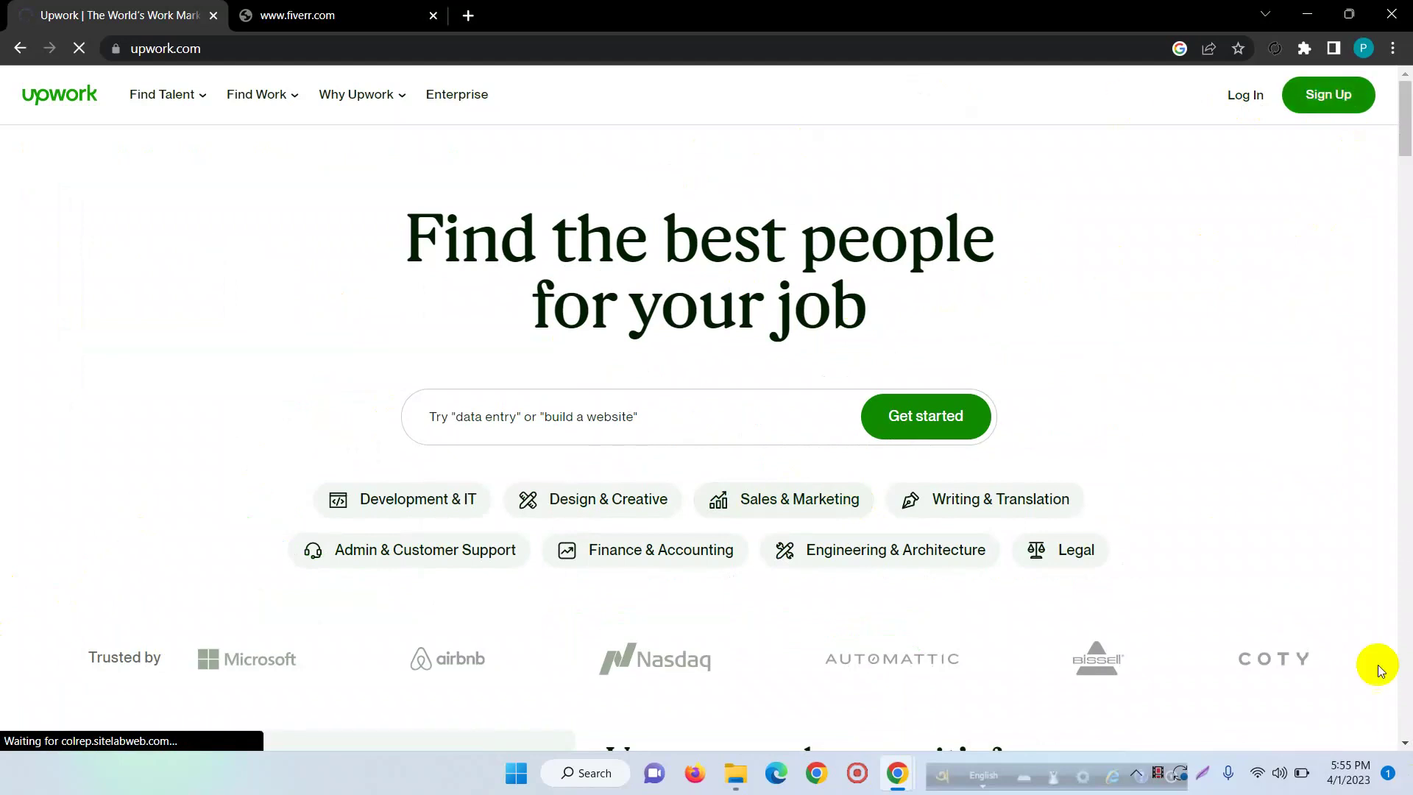
- Reload the Fiverr tab to retry its failed connection
left_click(371, 7)
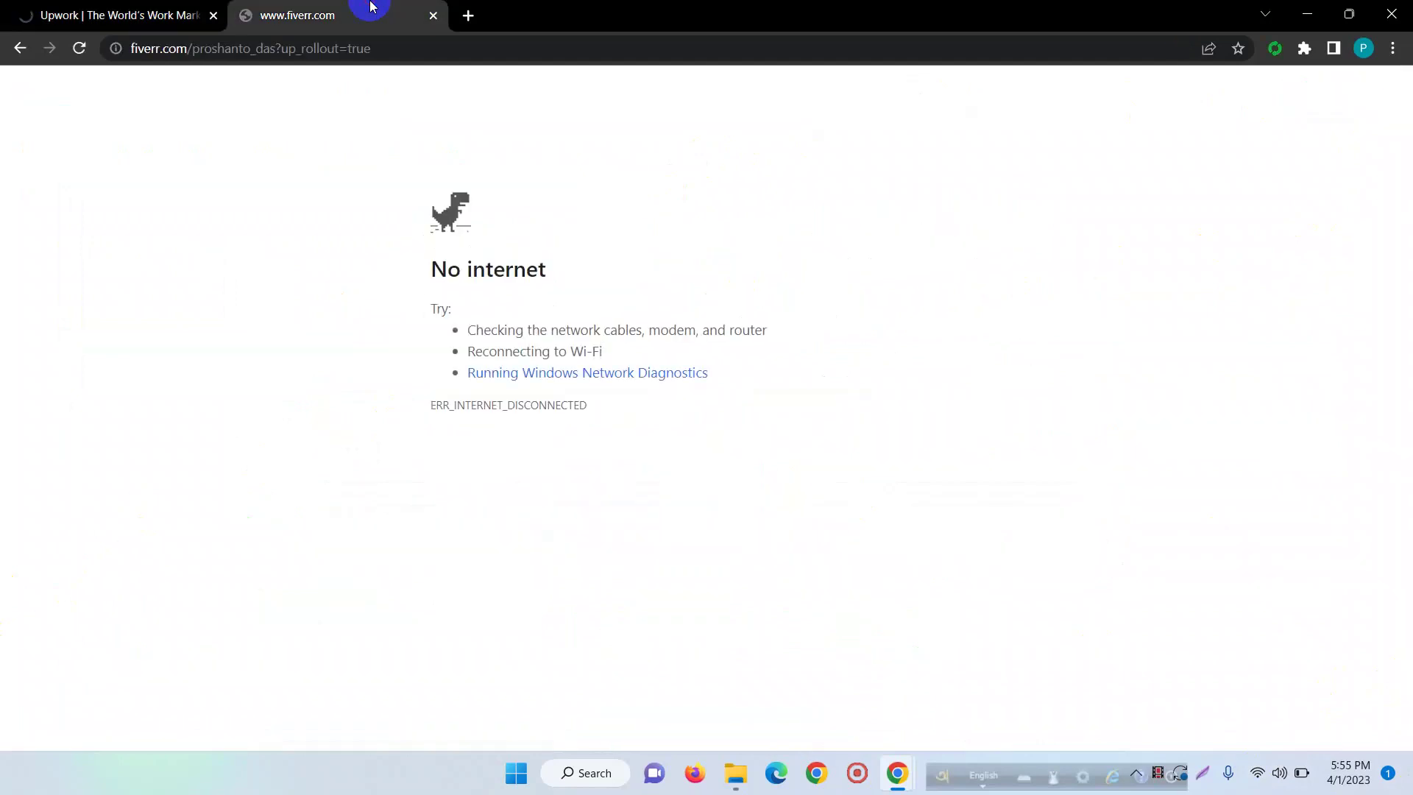
right_click(219, 237)
left_click(290, 293)
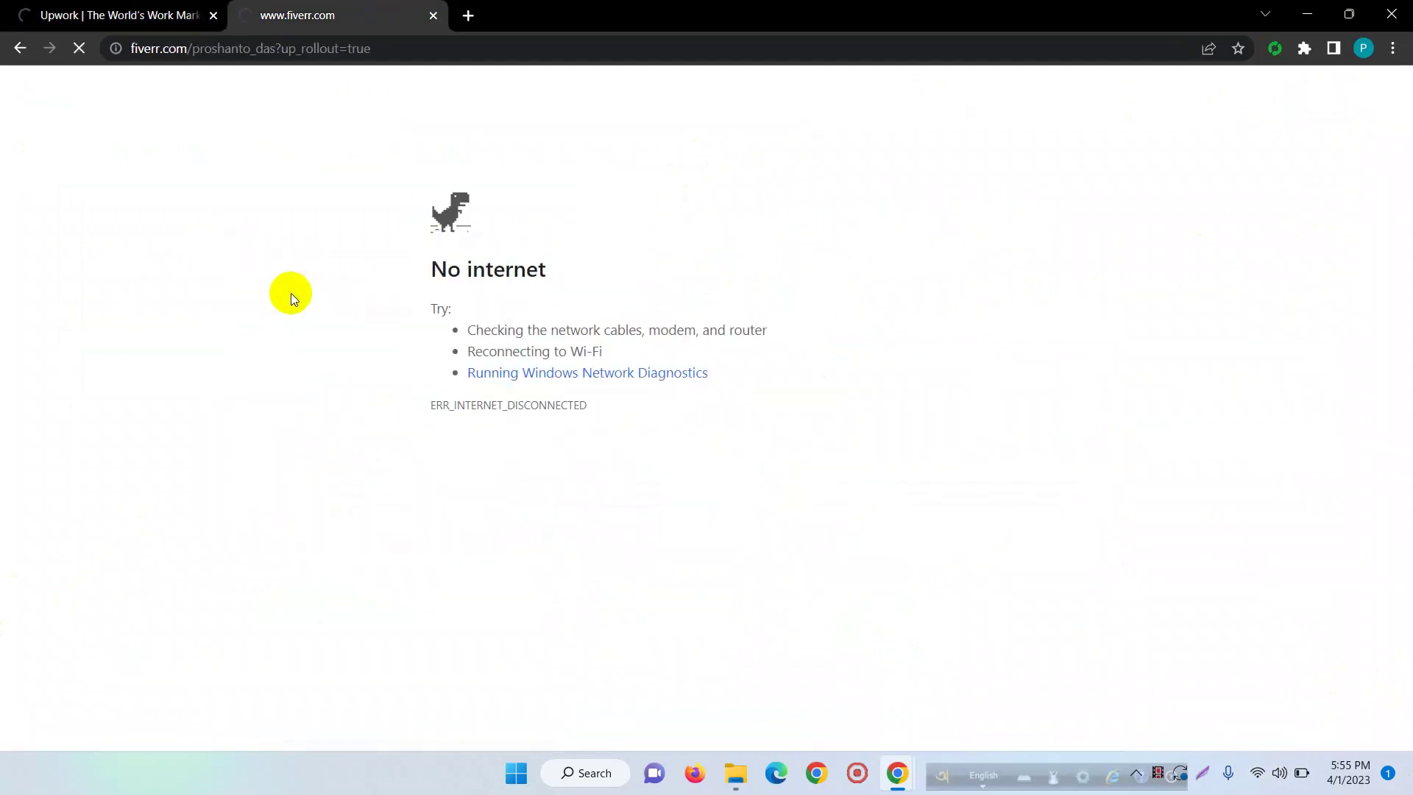
- Check the available Wi-Fi networks, then return to the Upwork tab
left_click(1261, 771)
left_click(1338, 524)
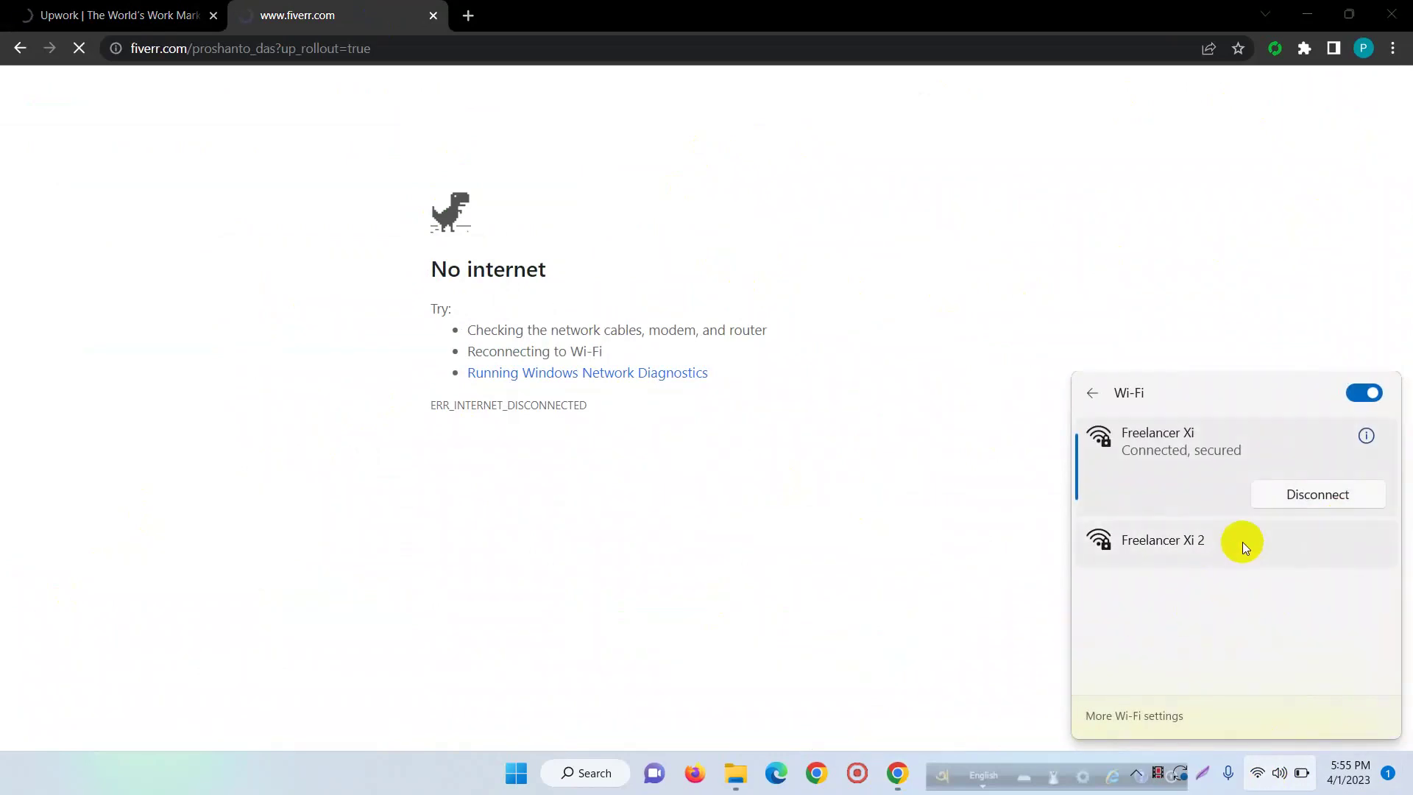
left_click(871, 294)
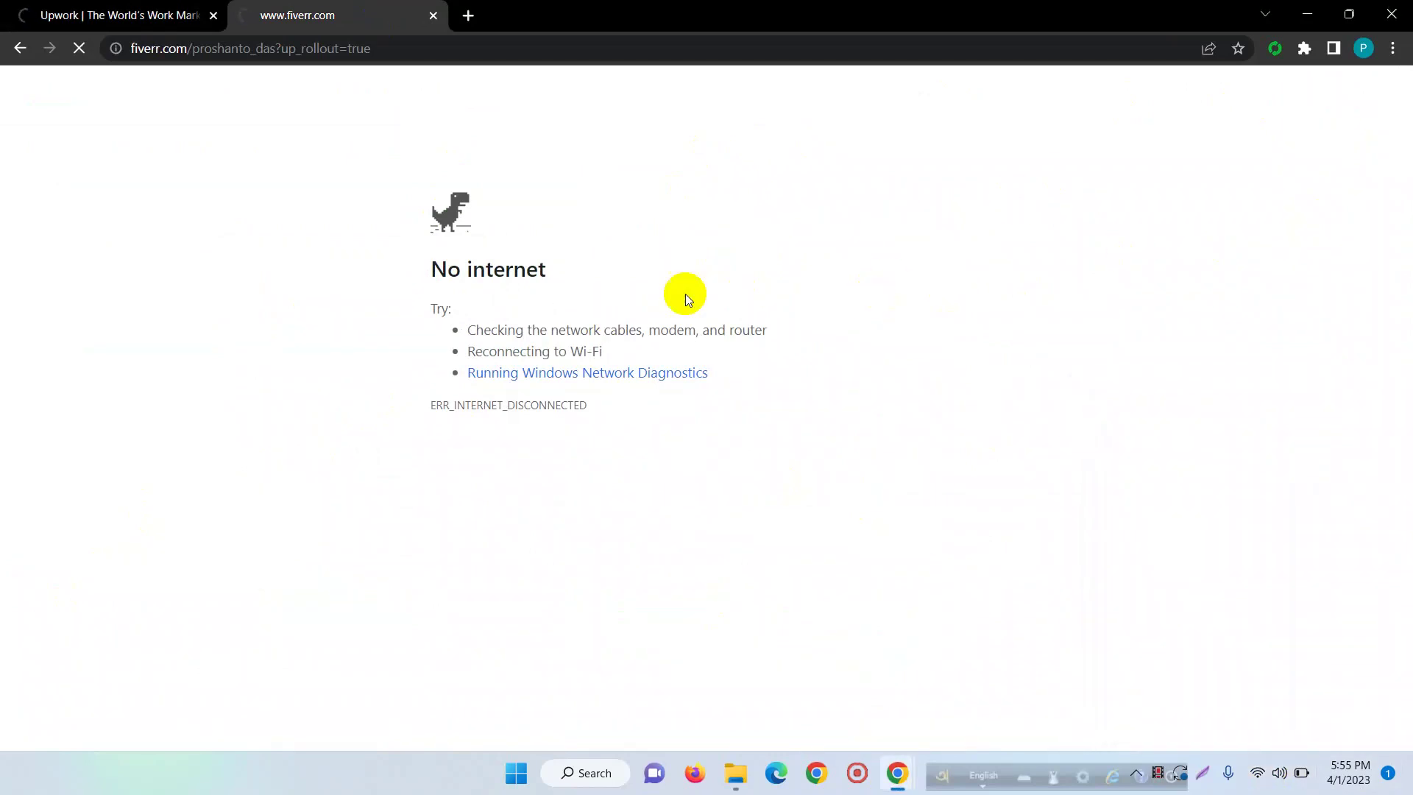
left_click(118, 14)
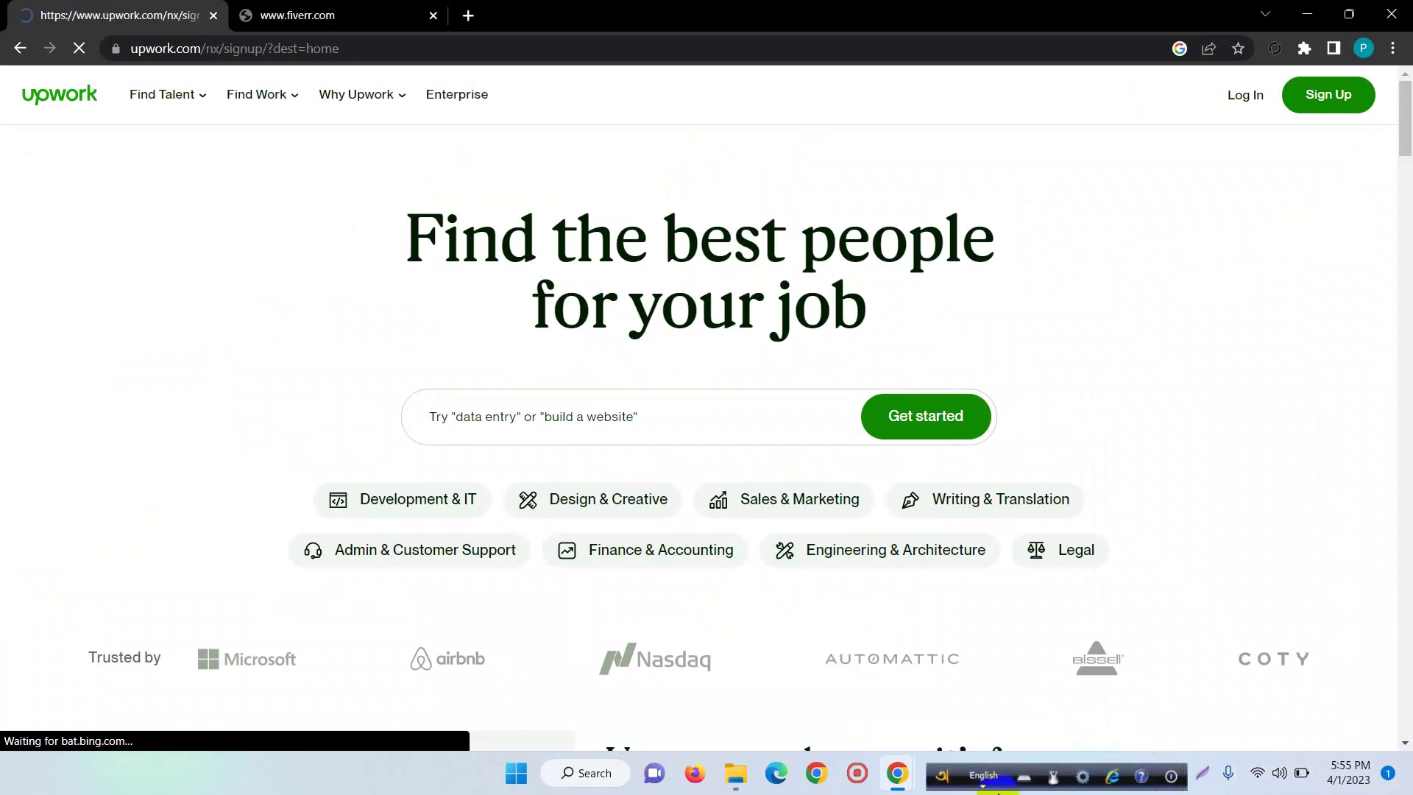
- Choose to join as a freelancer and continue to the freelancer sign-up form
left_click_drag(942, 785, 306, 794)
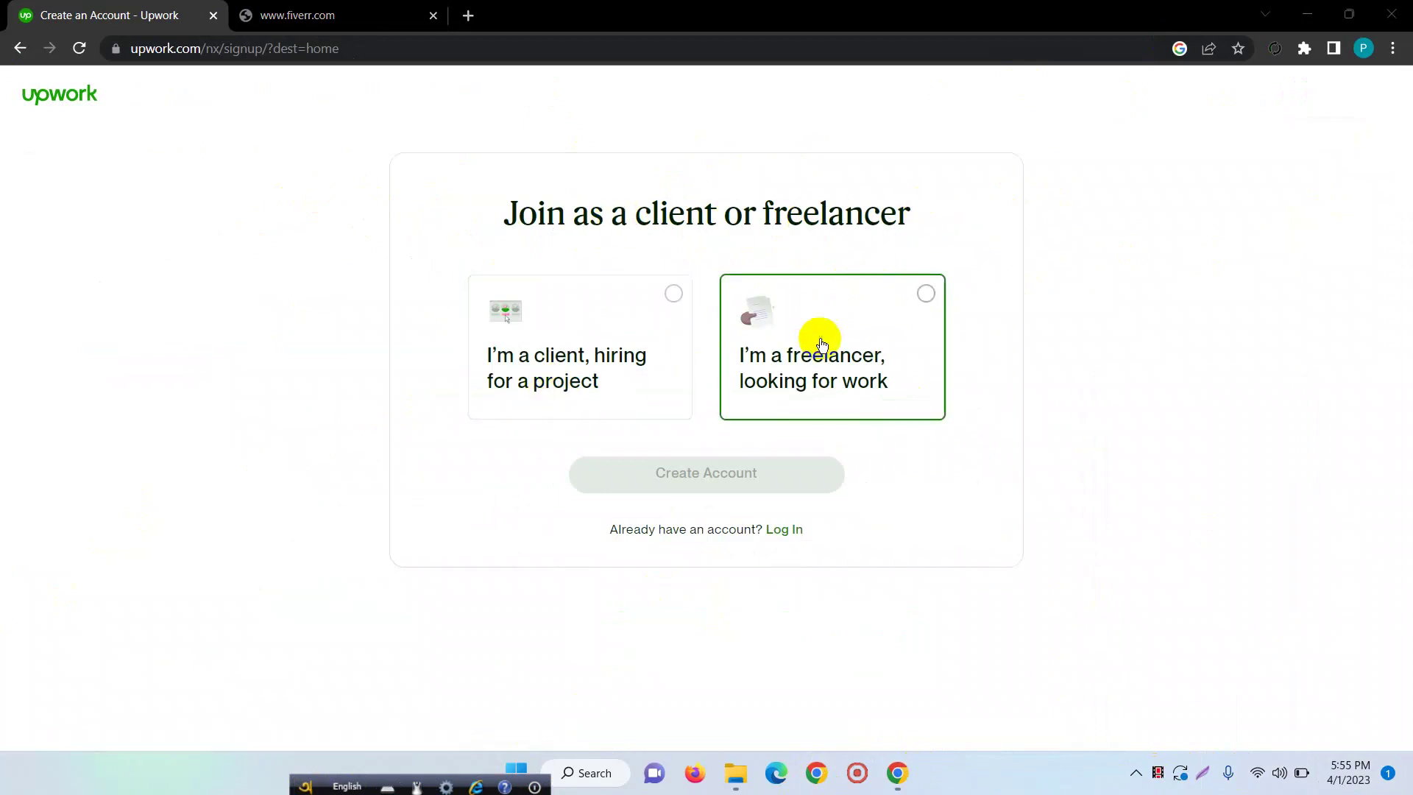
left_click(839, 359)
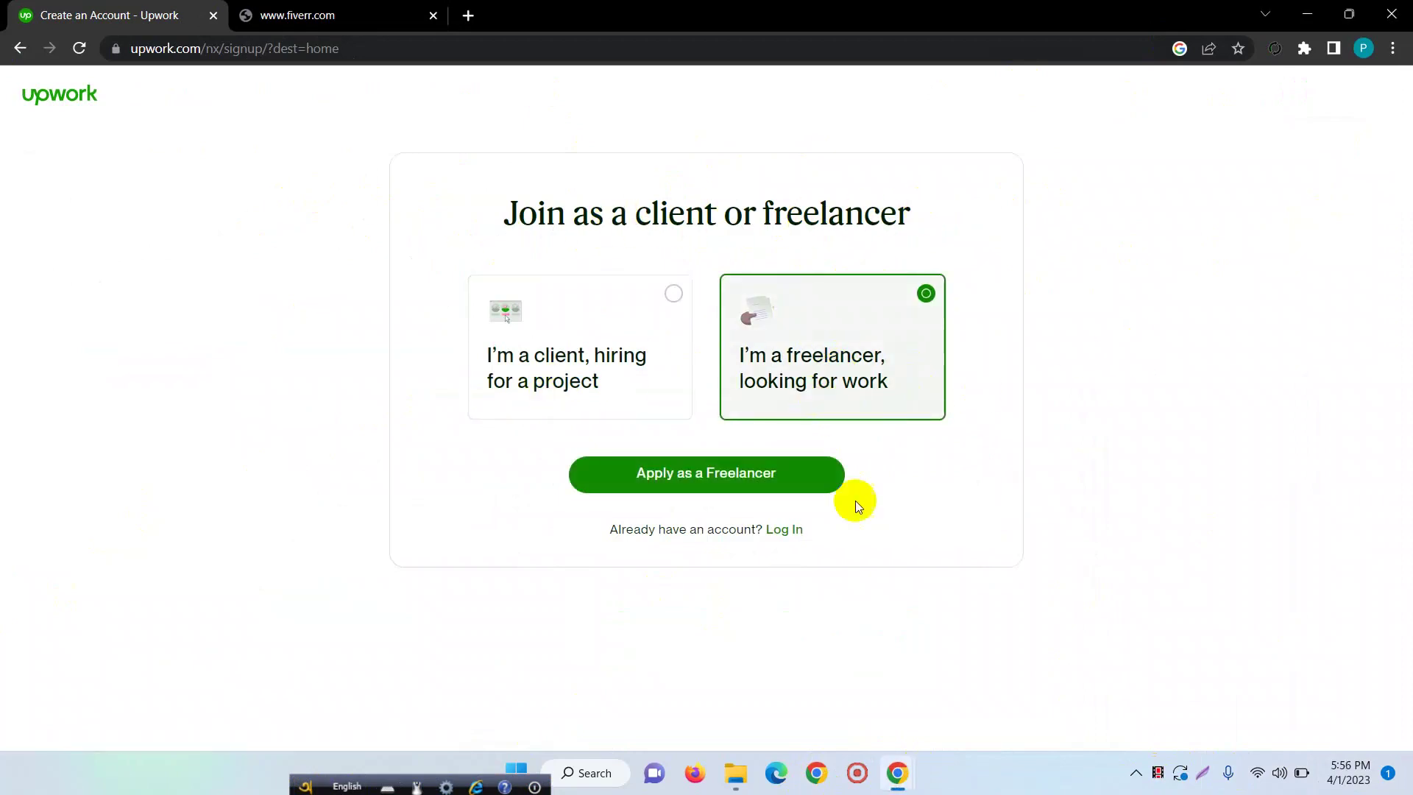
left_click(763, 479)
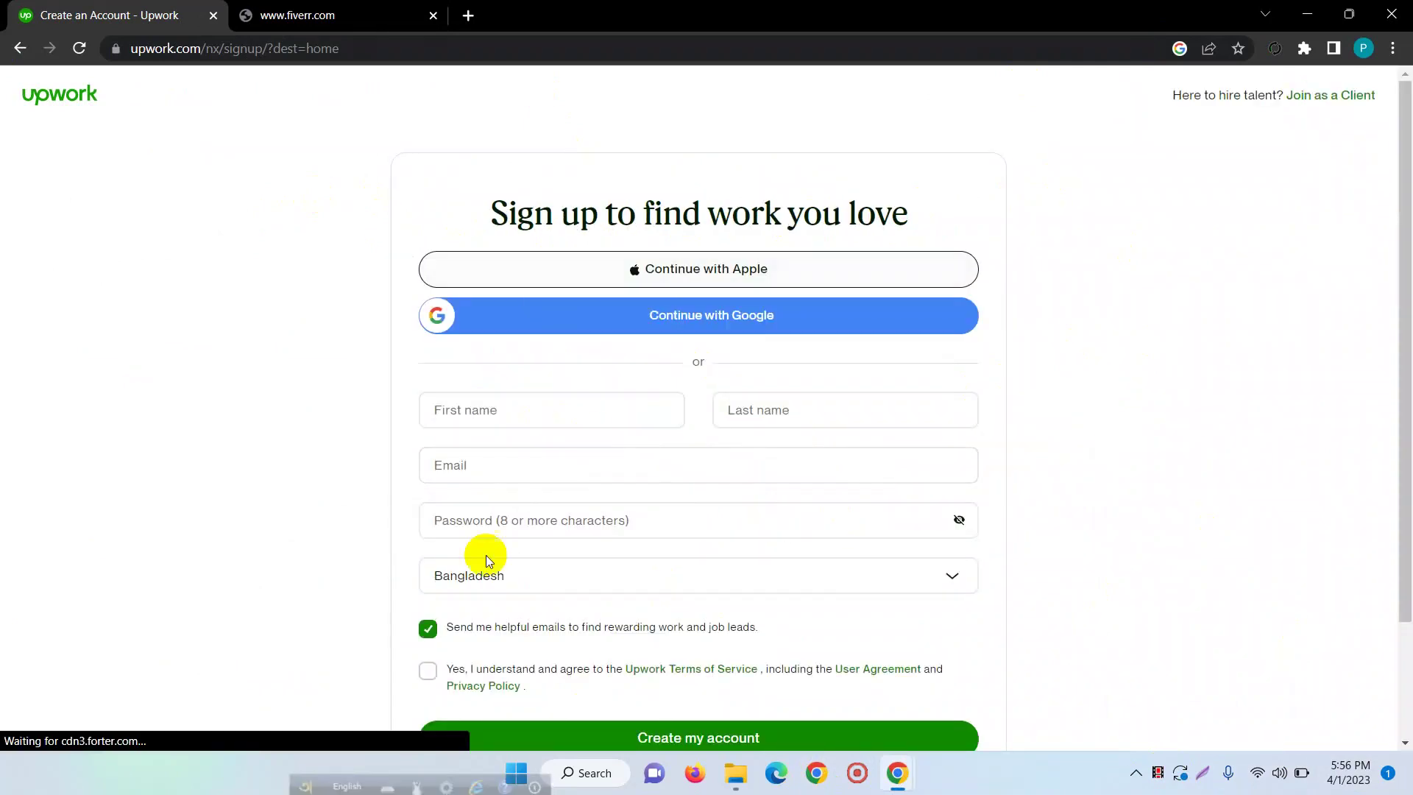
- Enter the first and last name on the sign-up form, then minimize Chrome
left_click(526, 396)
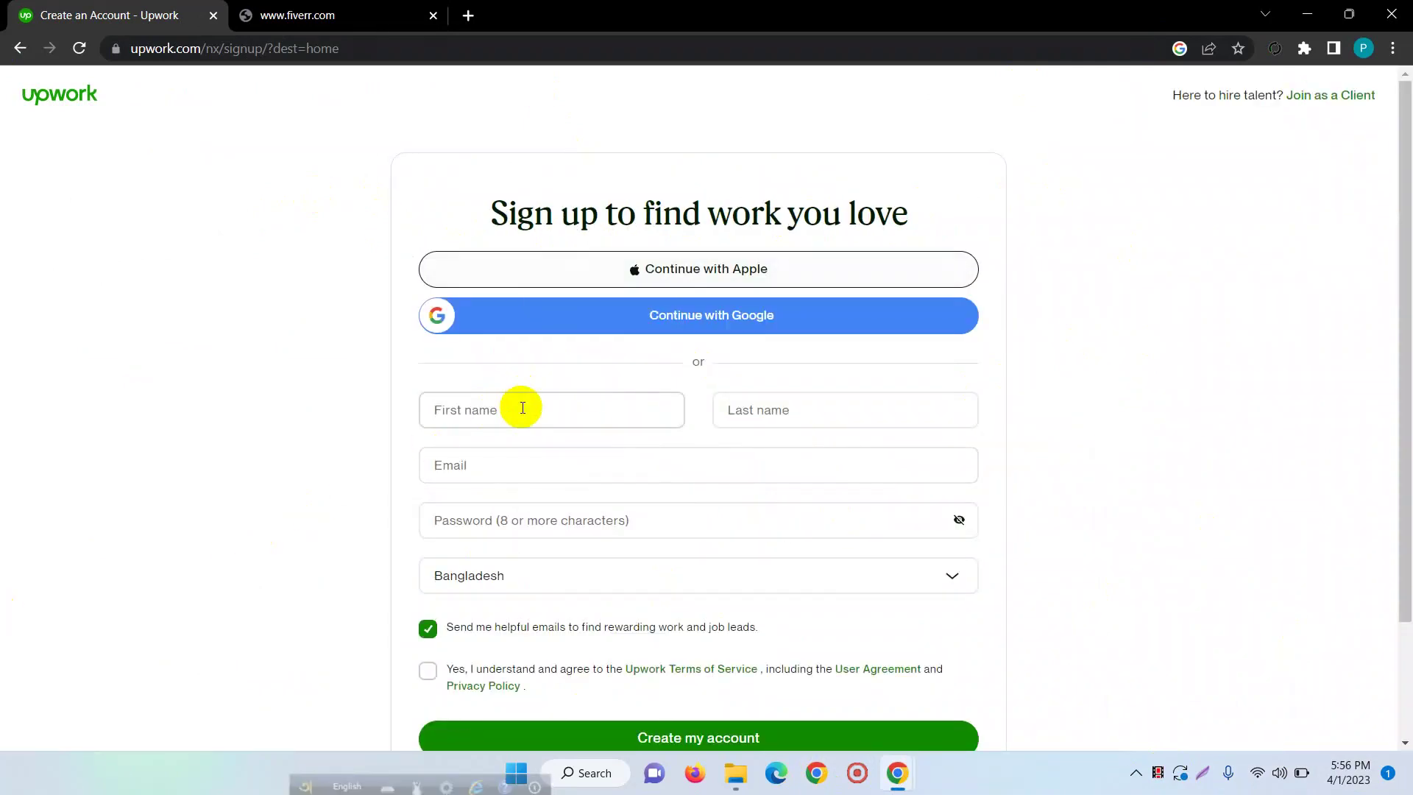
key("Caps_Lock")
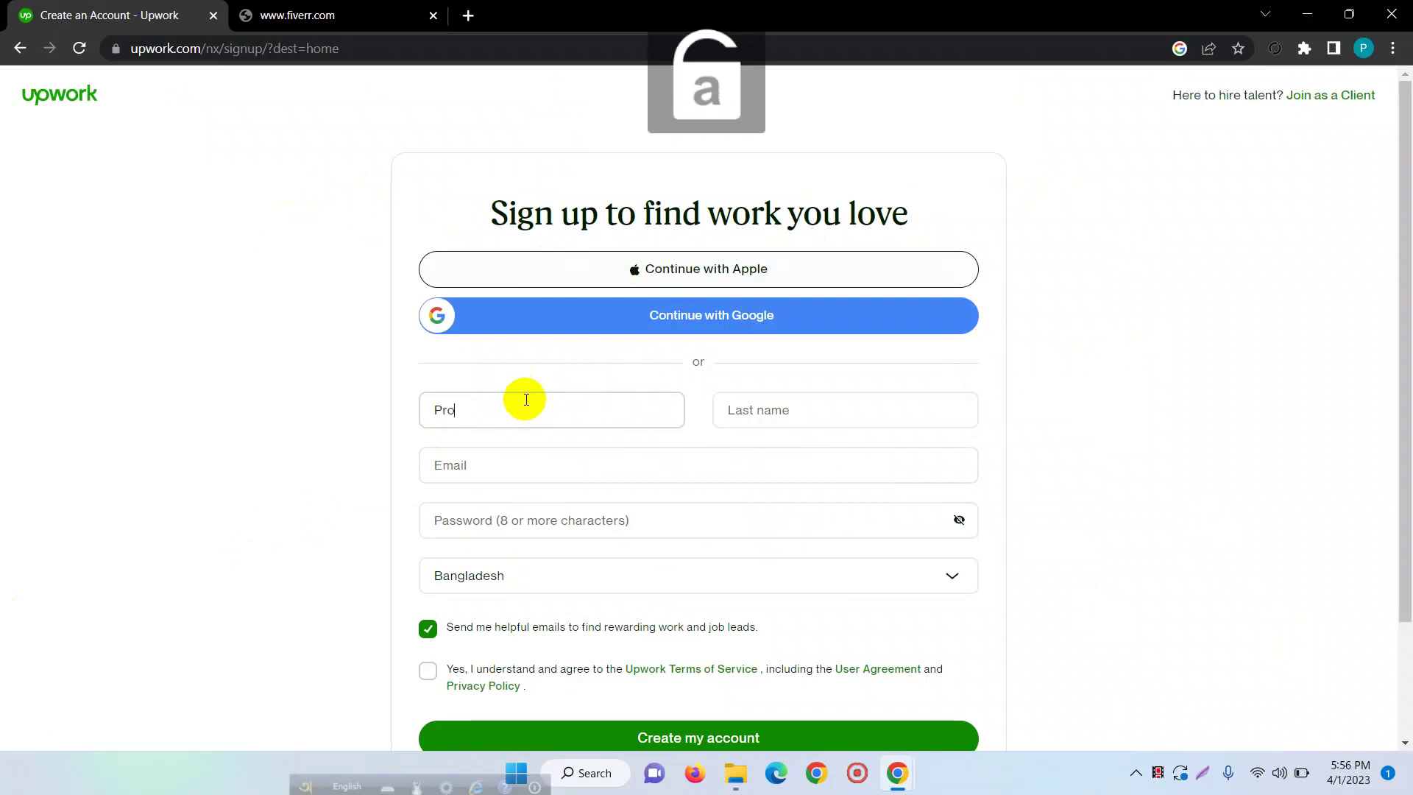
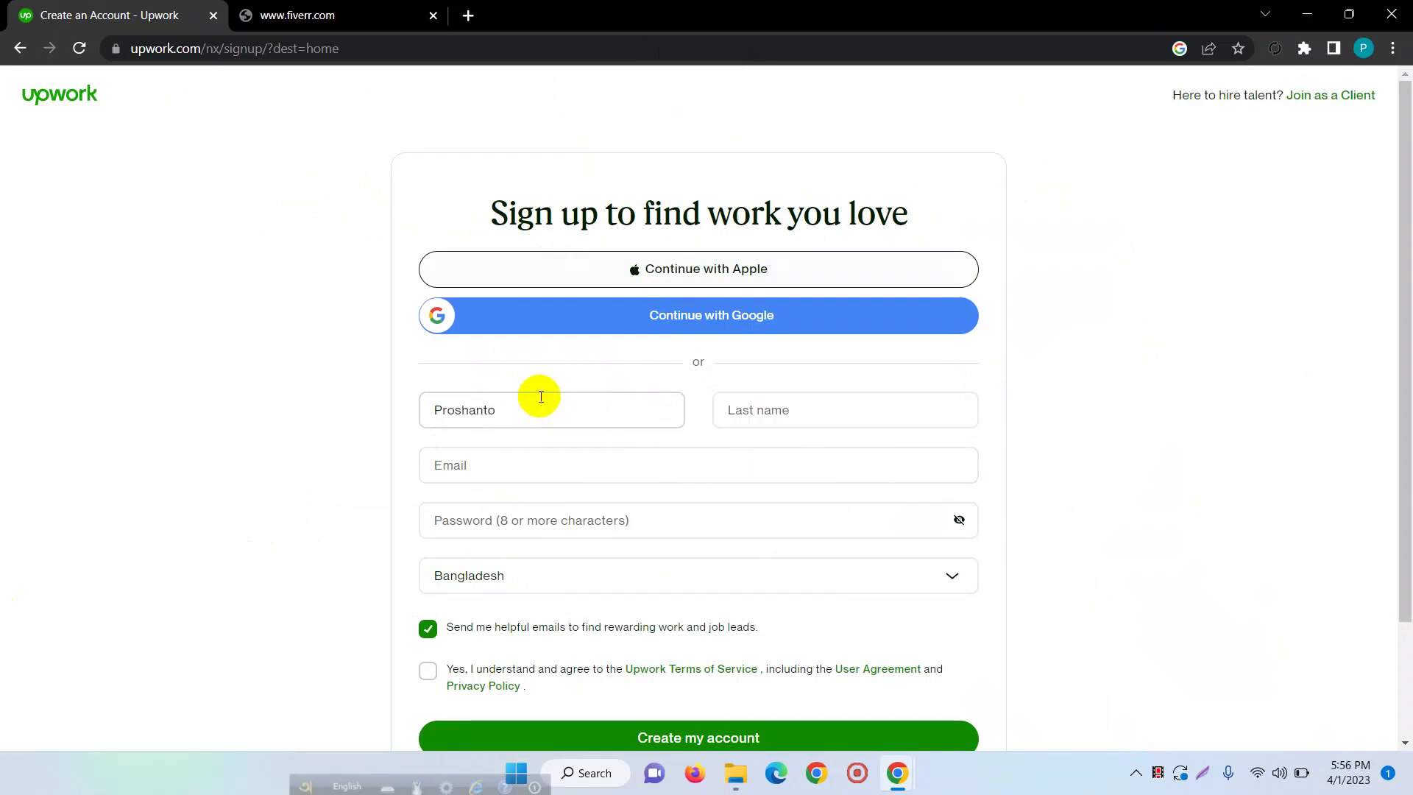
left_click(783, 417)
key("Caps_Lock")
key("Caps_Lock")
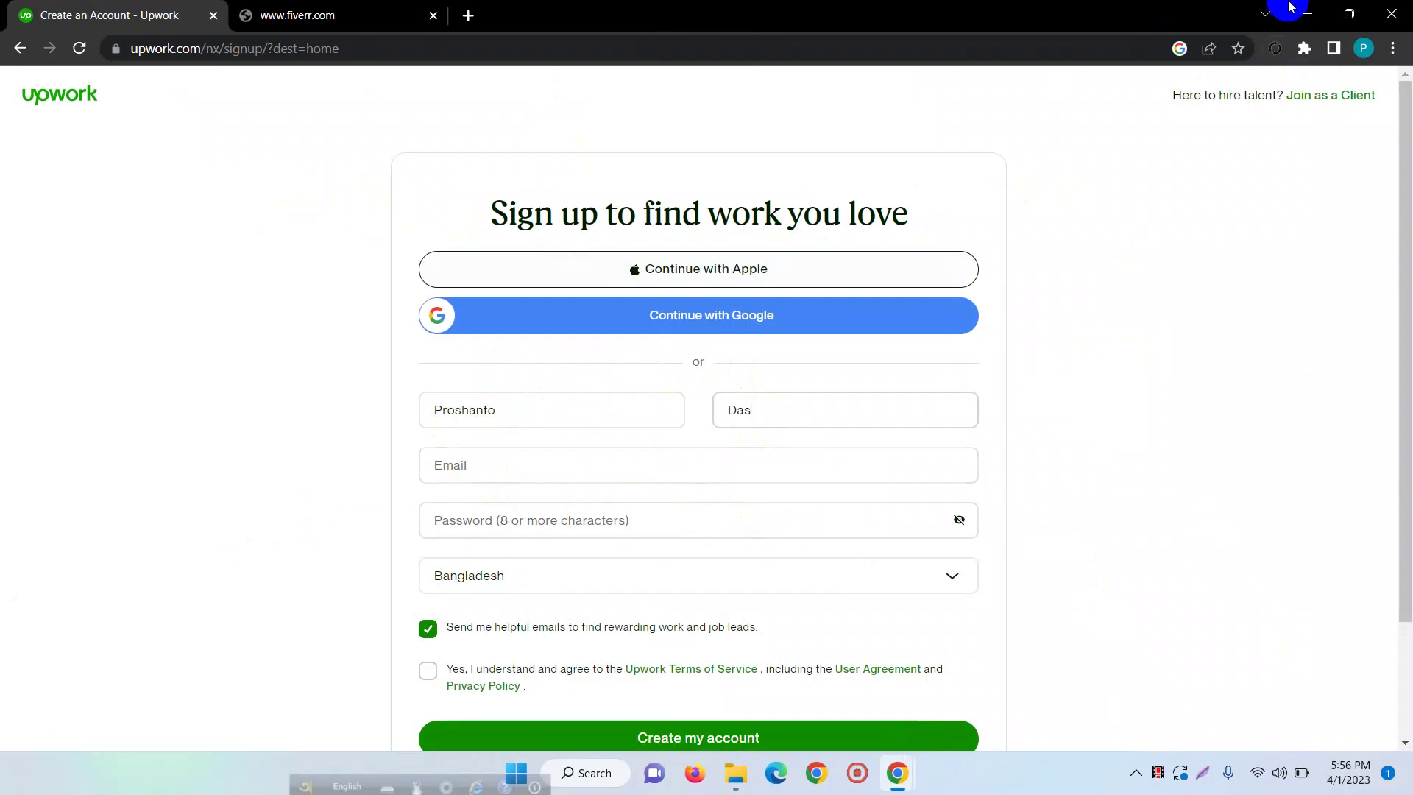
left_click(1311, 10)
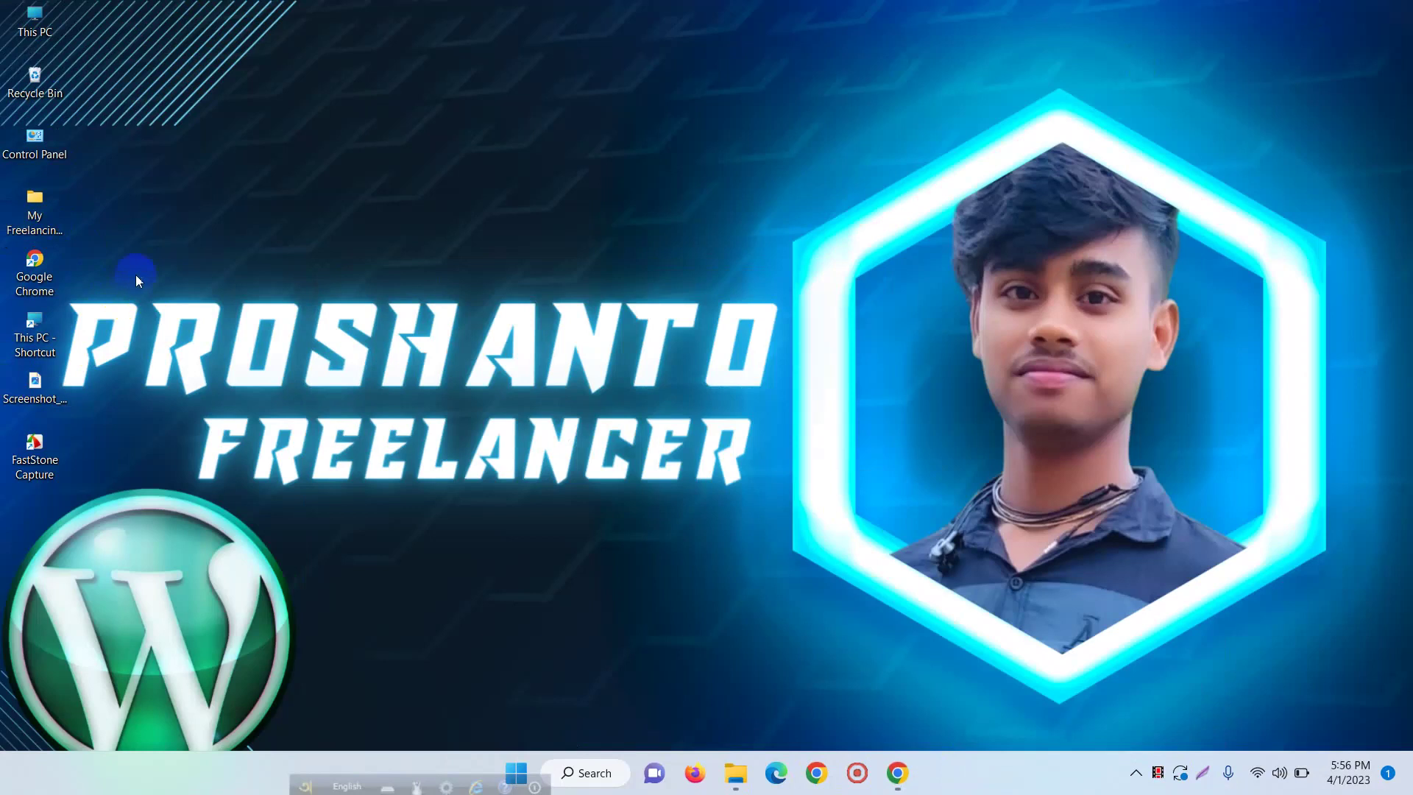
- Open My Freelancing Journey full screen and browse to New Volume (E:) > Fiverr
left_click(35, 215)
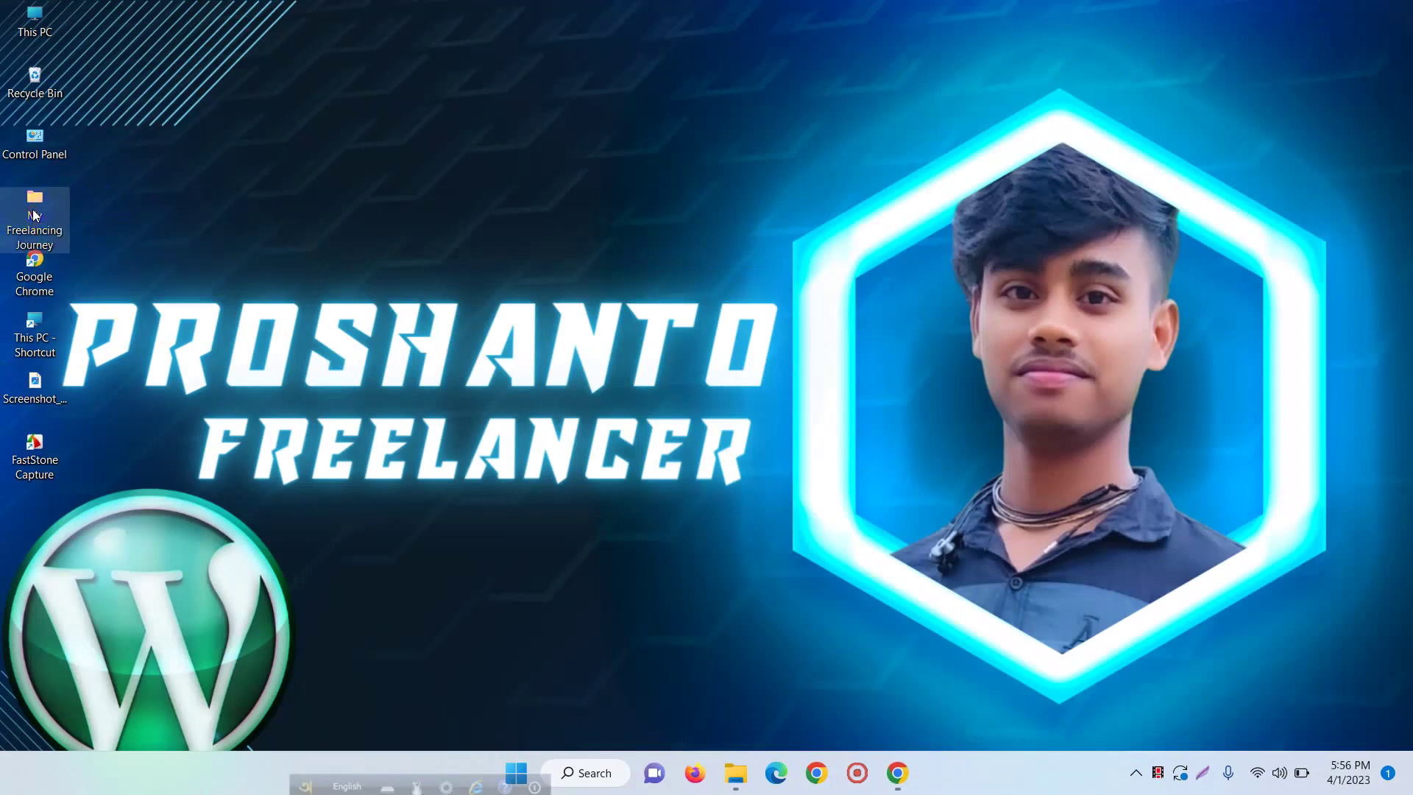
double_click(35, 215)
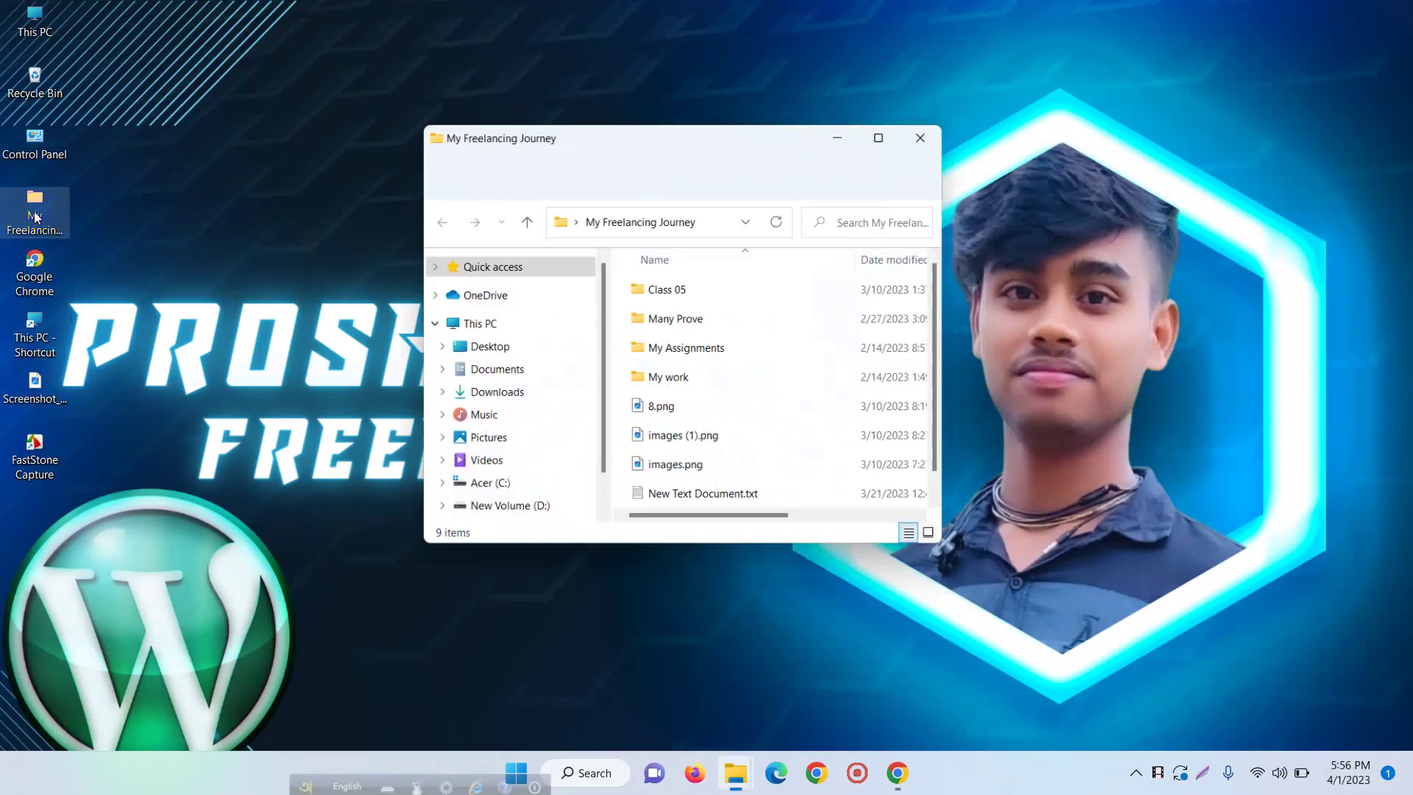
left_click(880, 137)
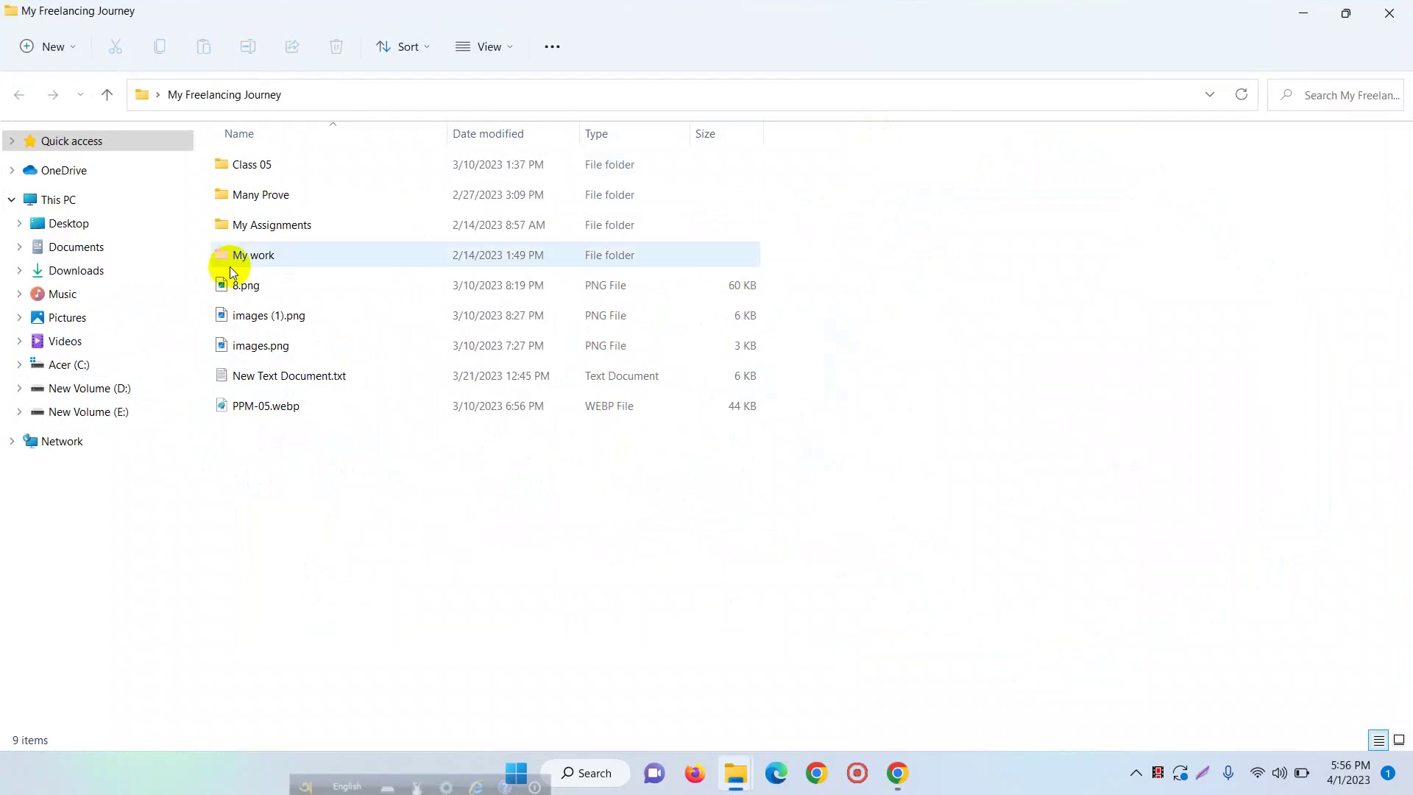
left_click(68, 411)
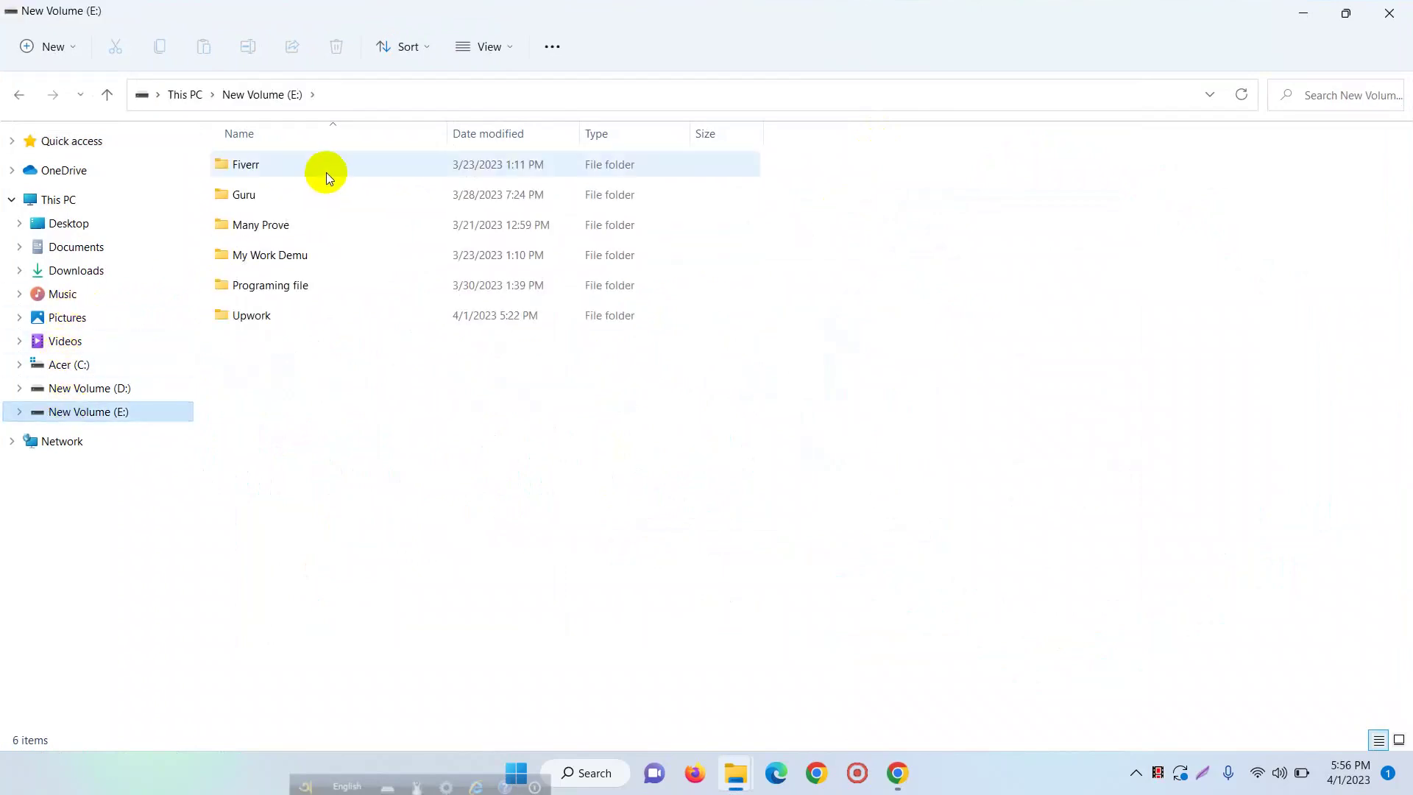
left_click(285, 323)
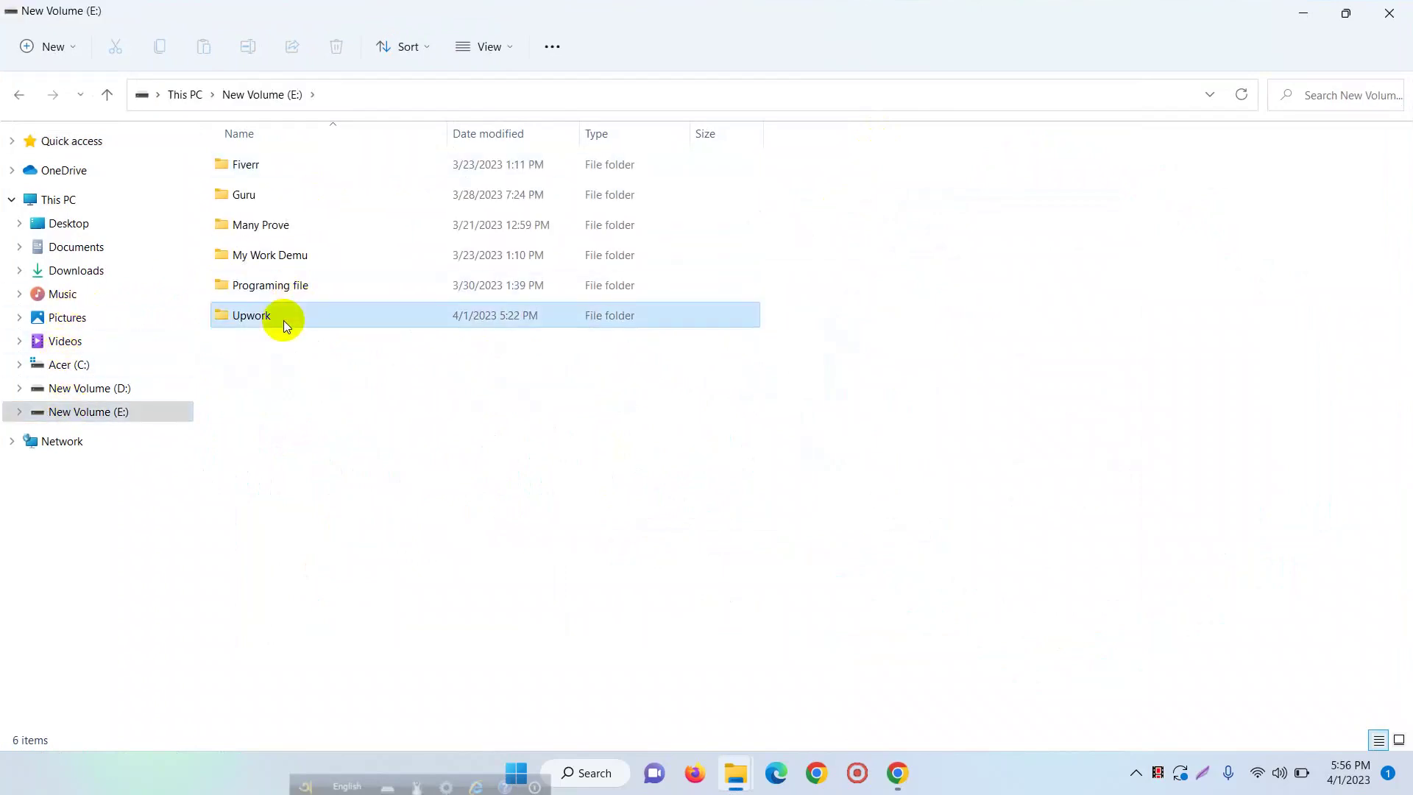
left_click(302, 168)
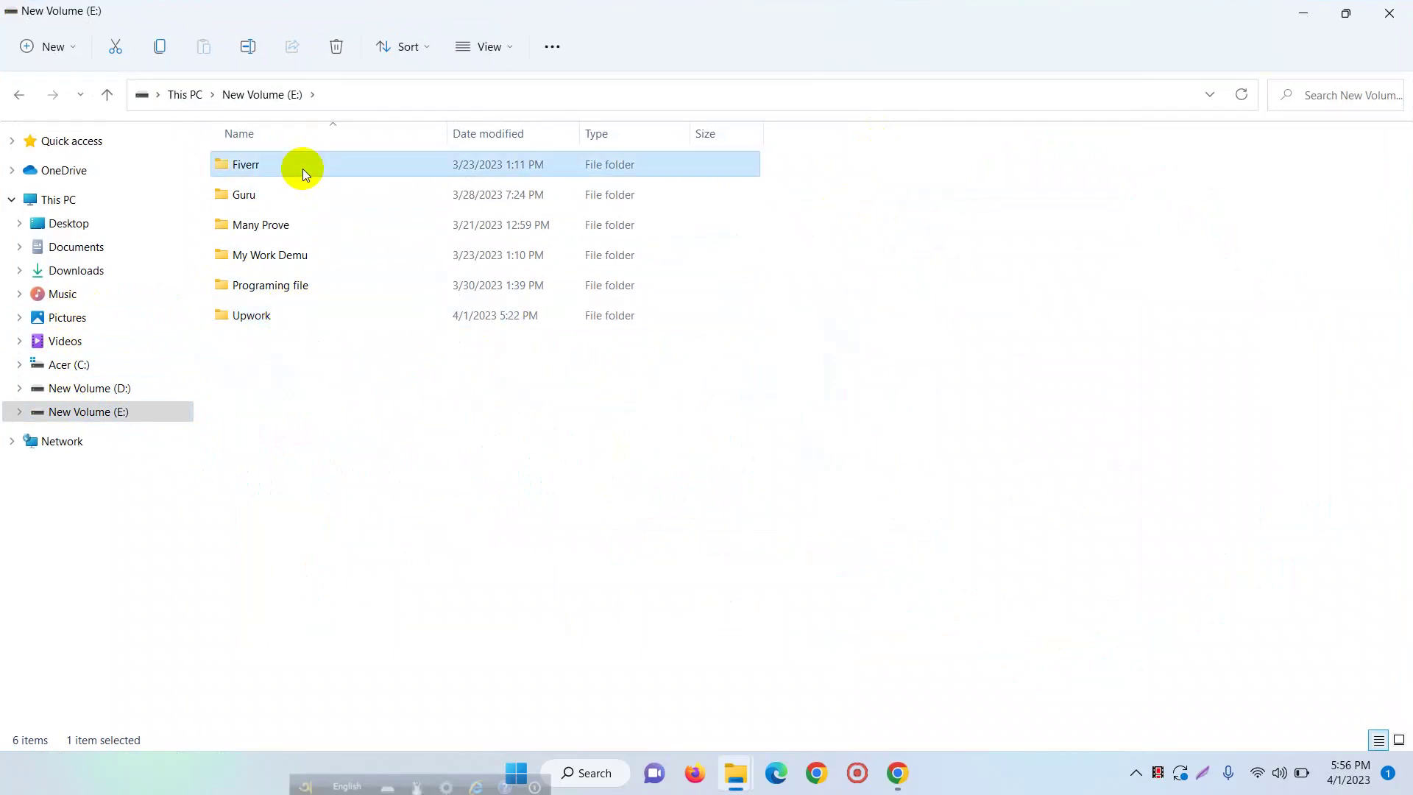
double_click(302, 168)
- Open the all access.txt notes, close them, and return to the Upwork sign-up page
double_click(303, 169)
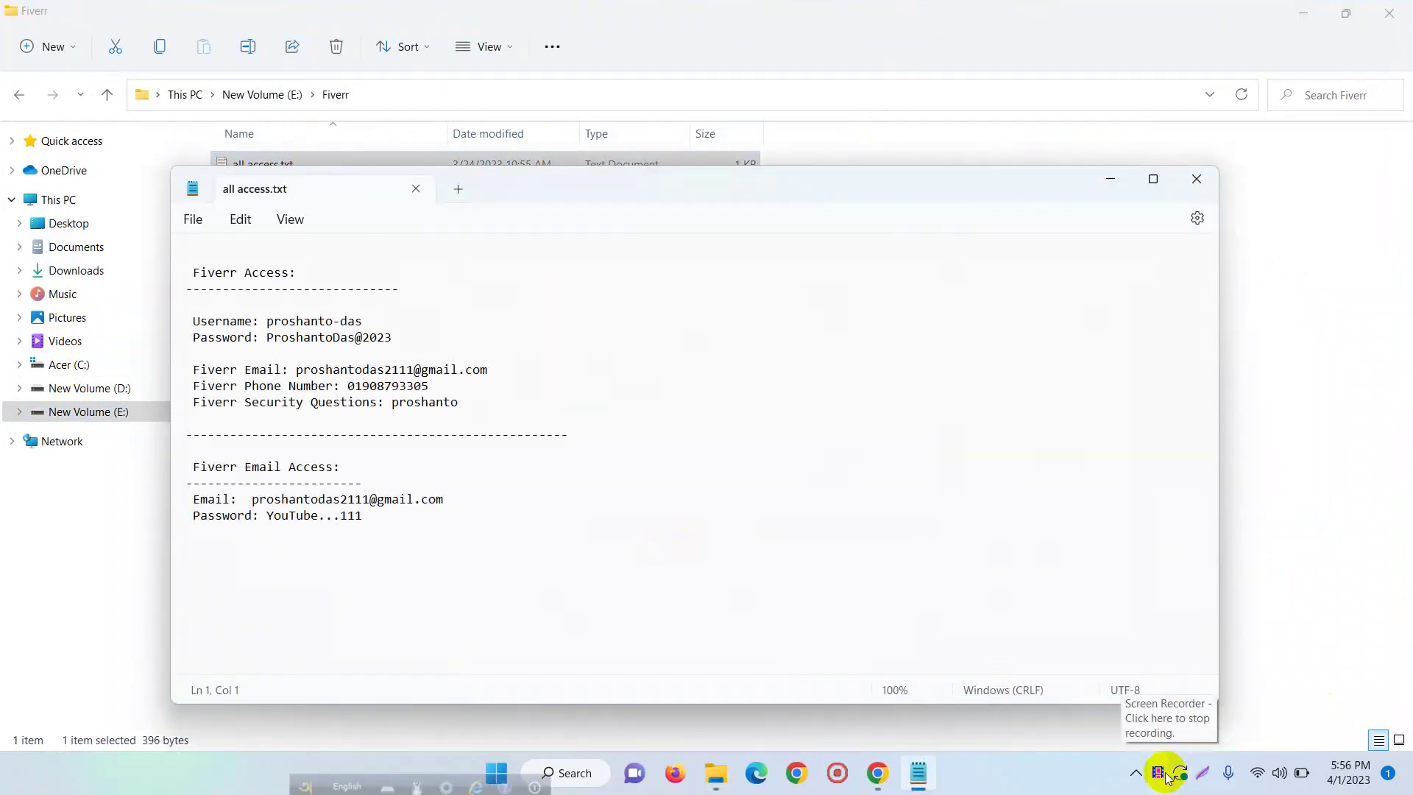
left_click(919, 773)
mouse_move(876, 771)
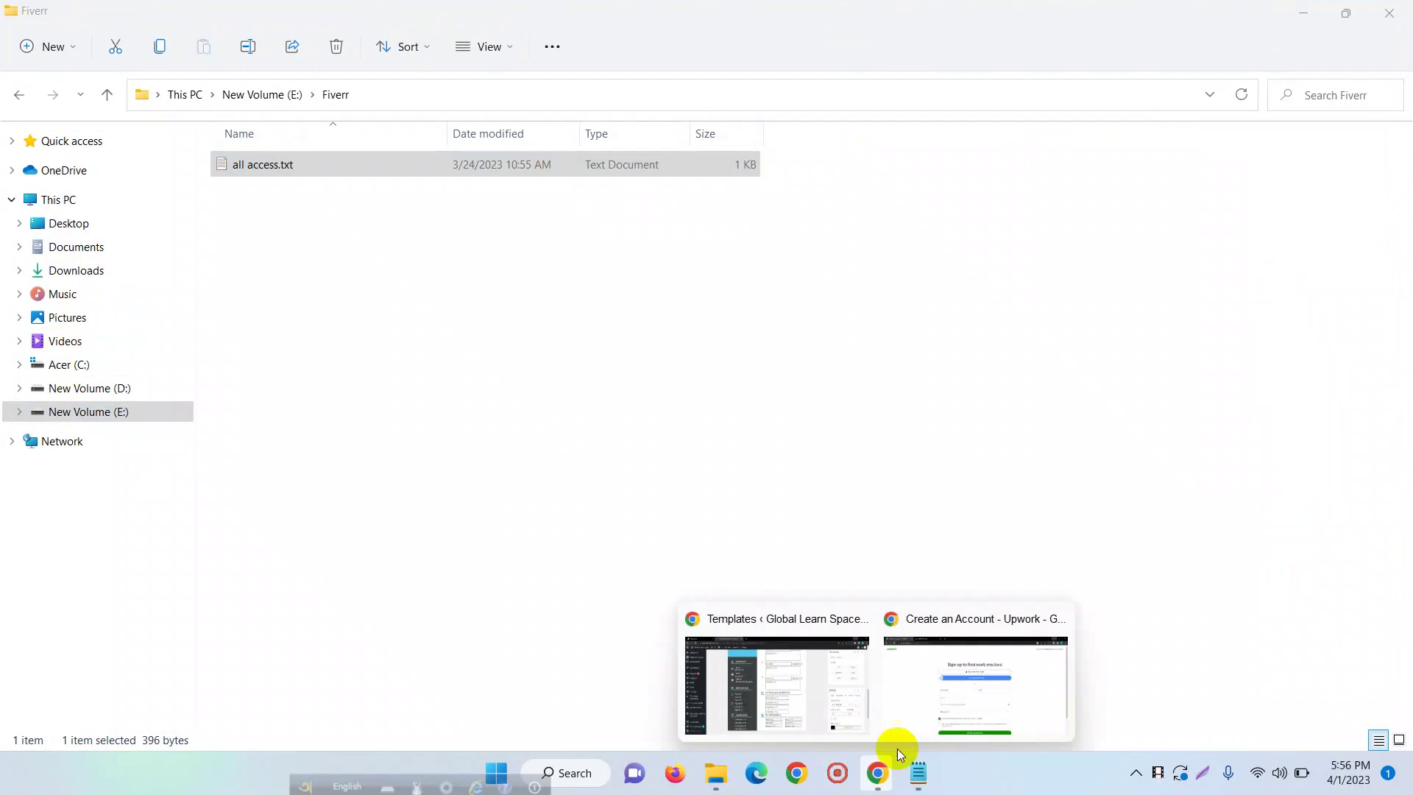
left_click(917, 699)
- Paste the account e-mail address and password into the sign-up form
left_click(489, 456)
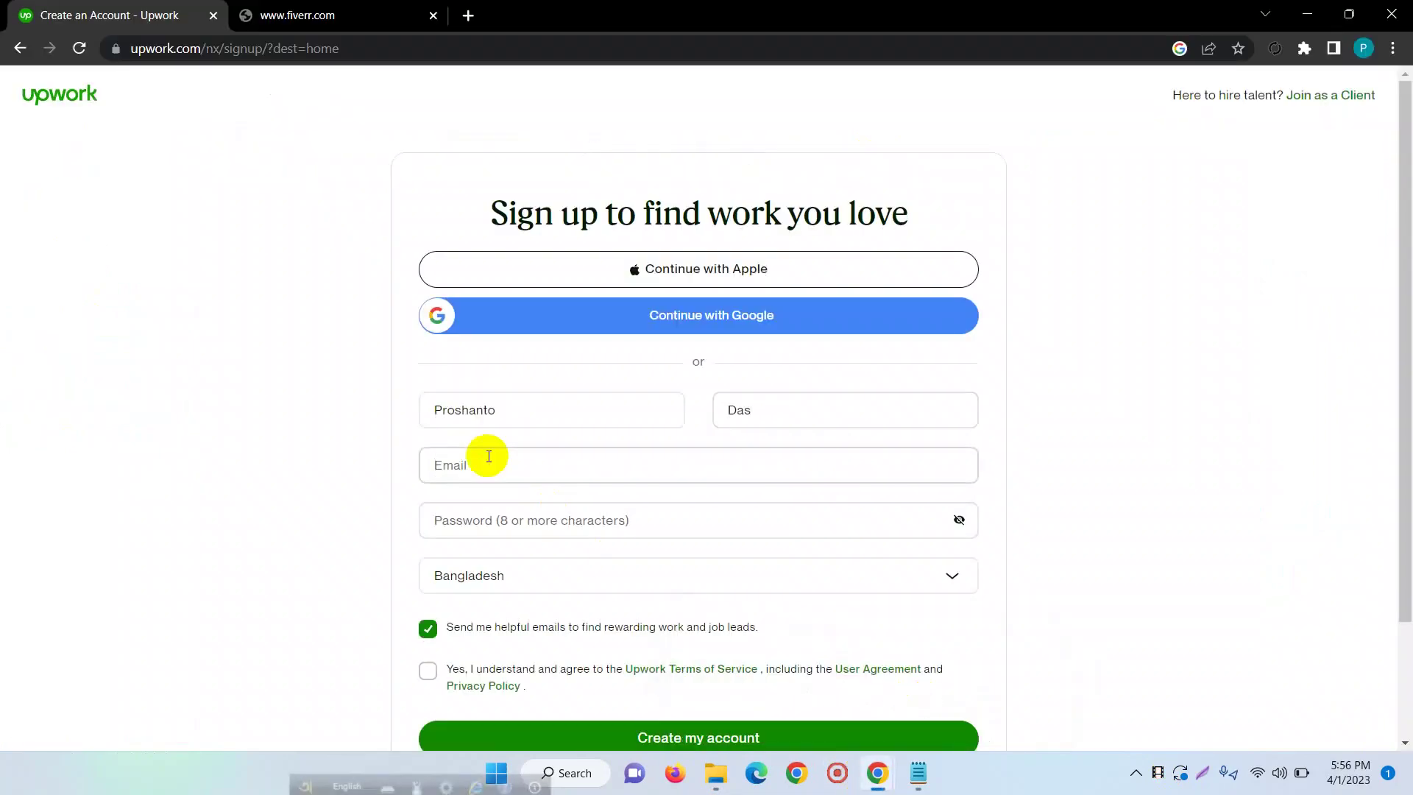
key("ctrl+v")
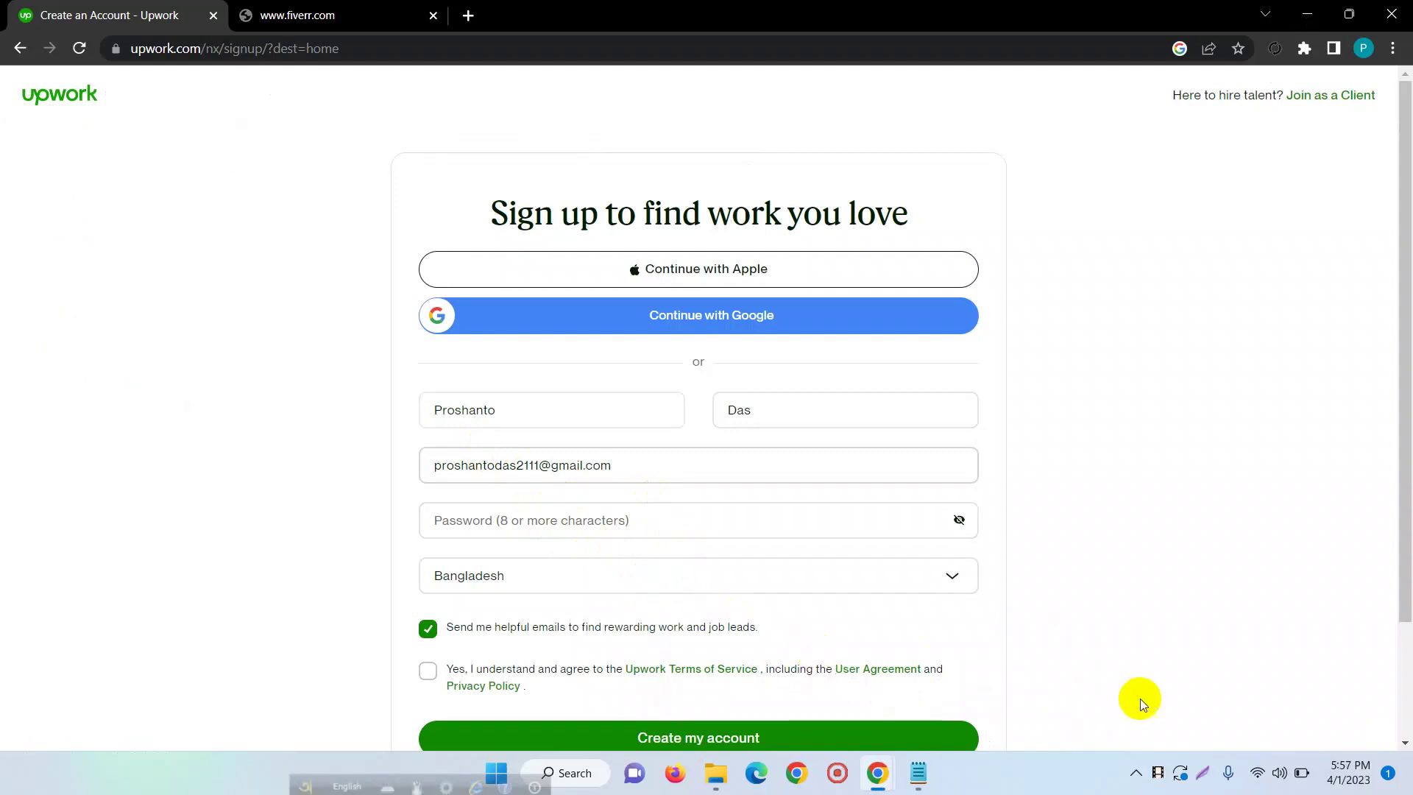
left_click(1158, 773)
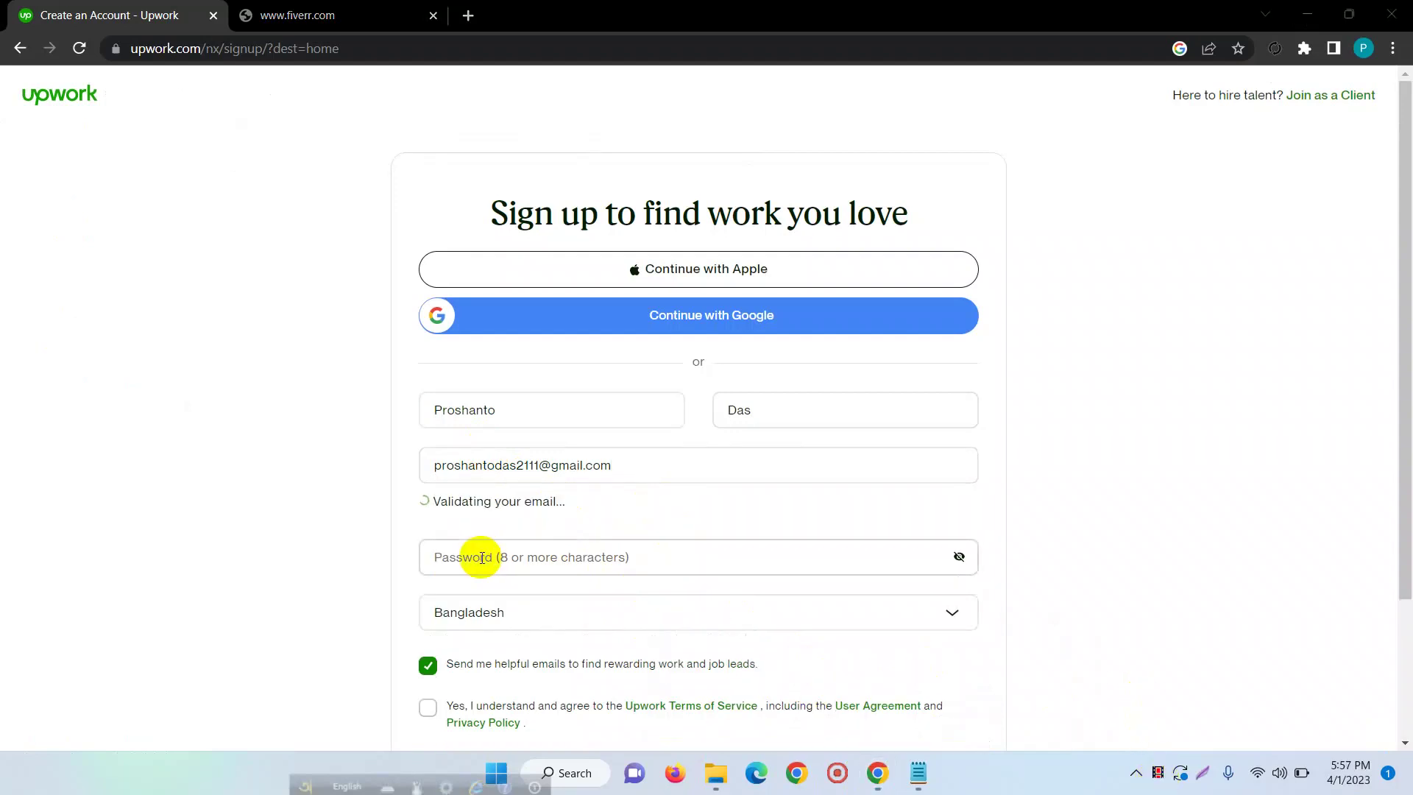
left_click(481, 557)
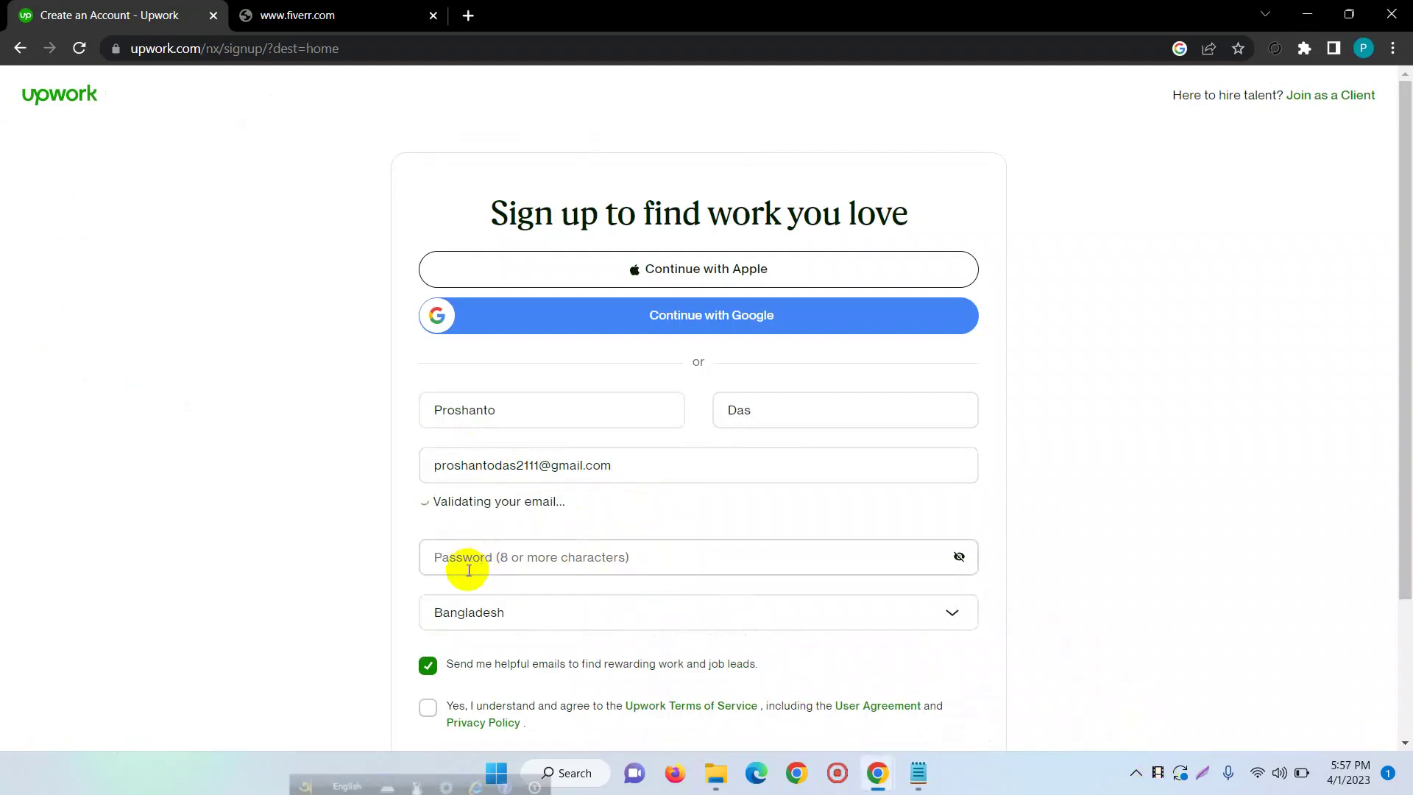
key("ctrl+v")
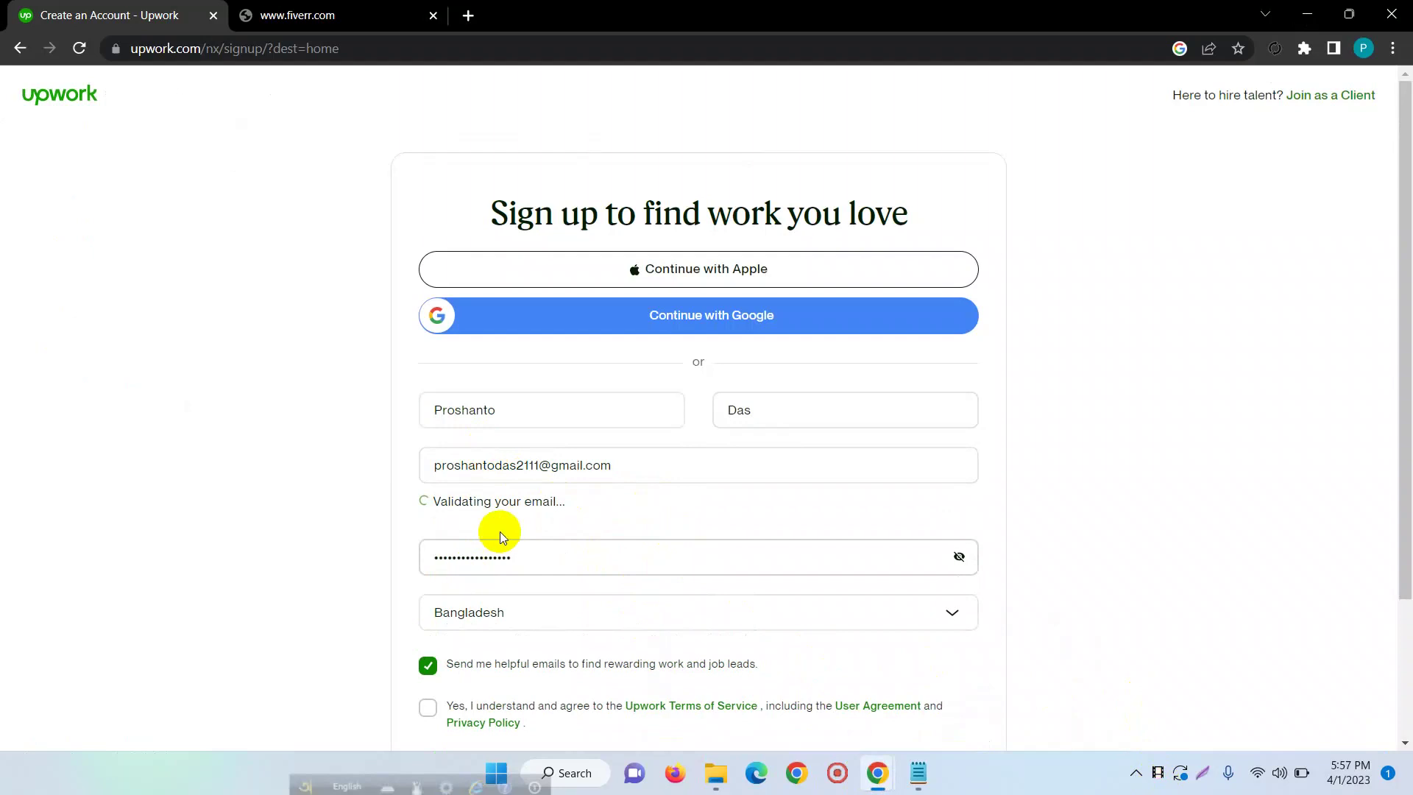
- Open the Terms of Service, User Agreement and Privacy Policy in new tabs
scroll(588, 574, "down", 2)
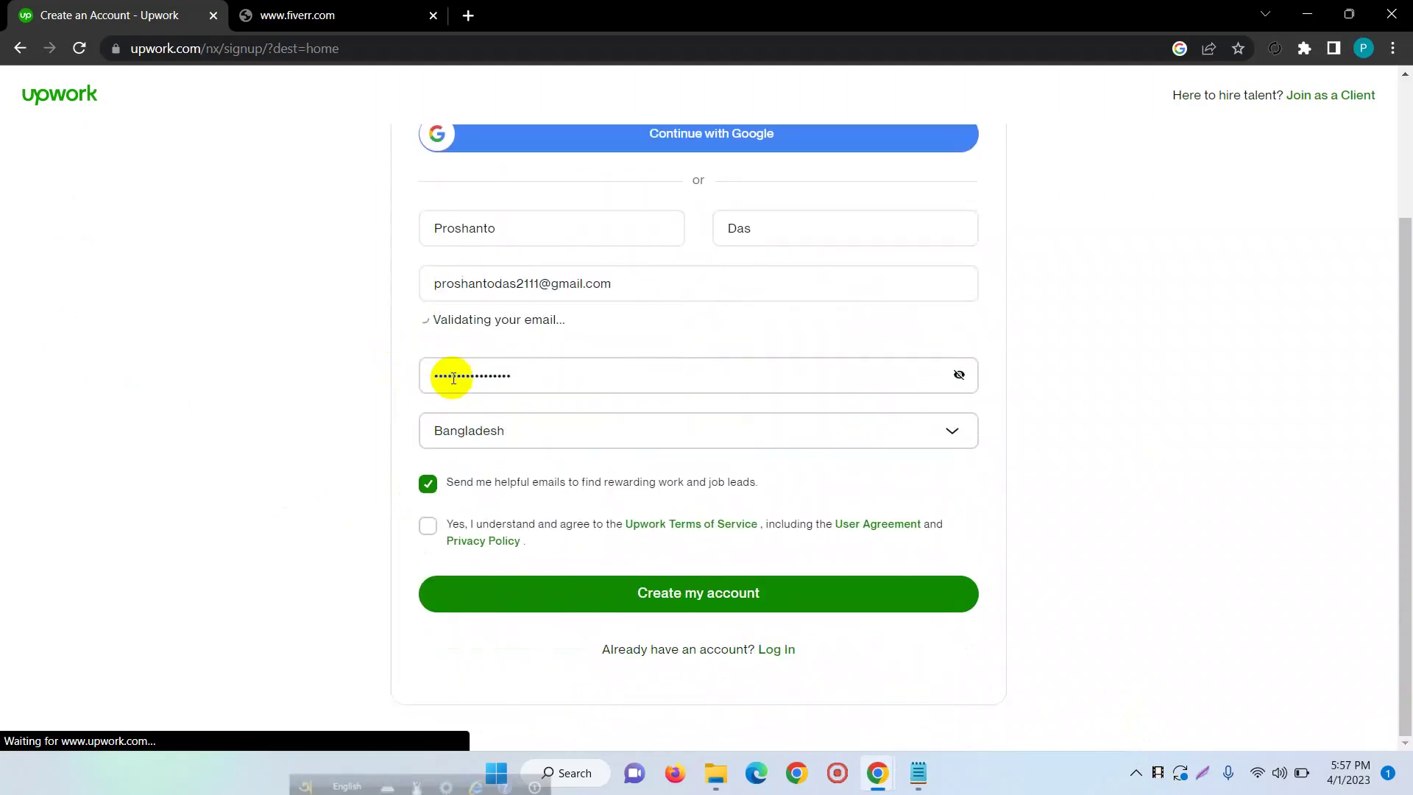
scroll(581, 336, "up", 3)
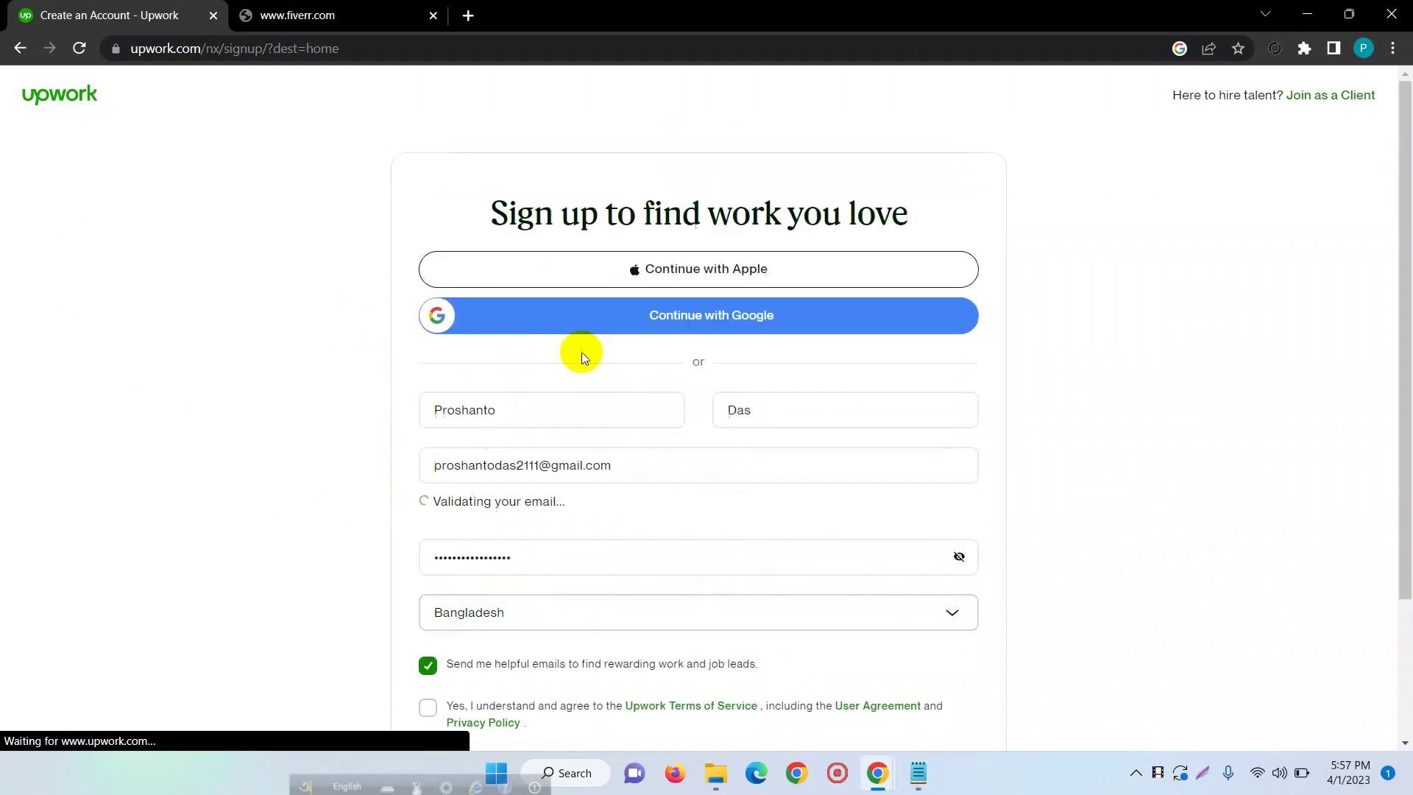
scroll(574, 243, "down", 2)
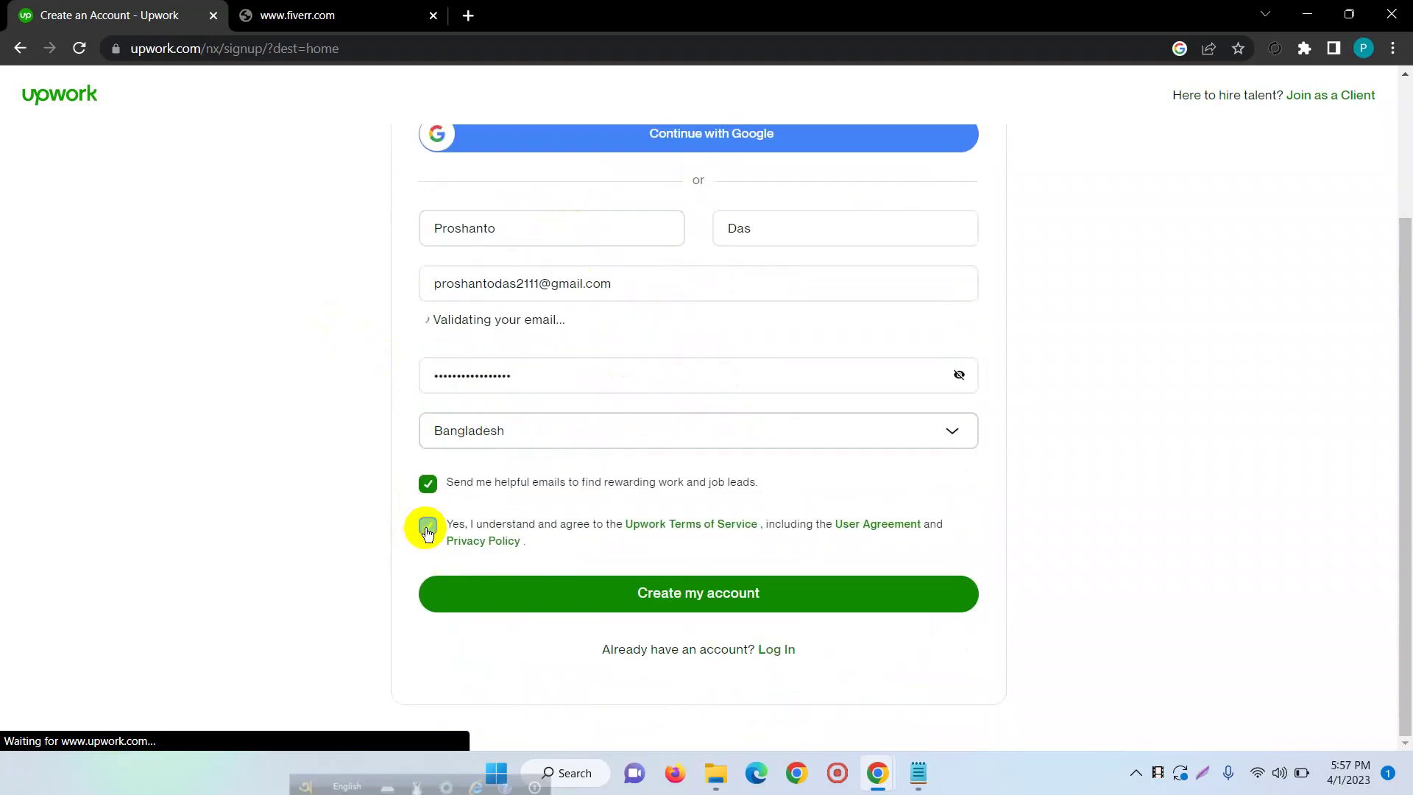
left_click(721, 530)
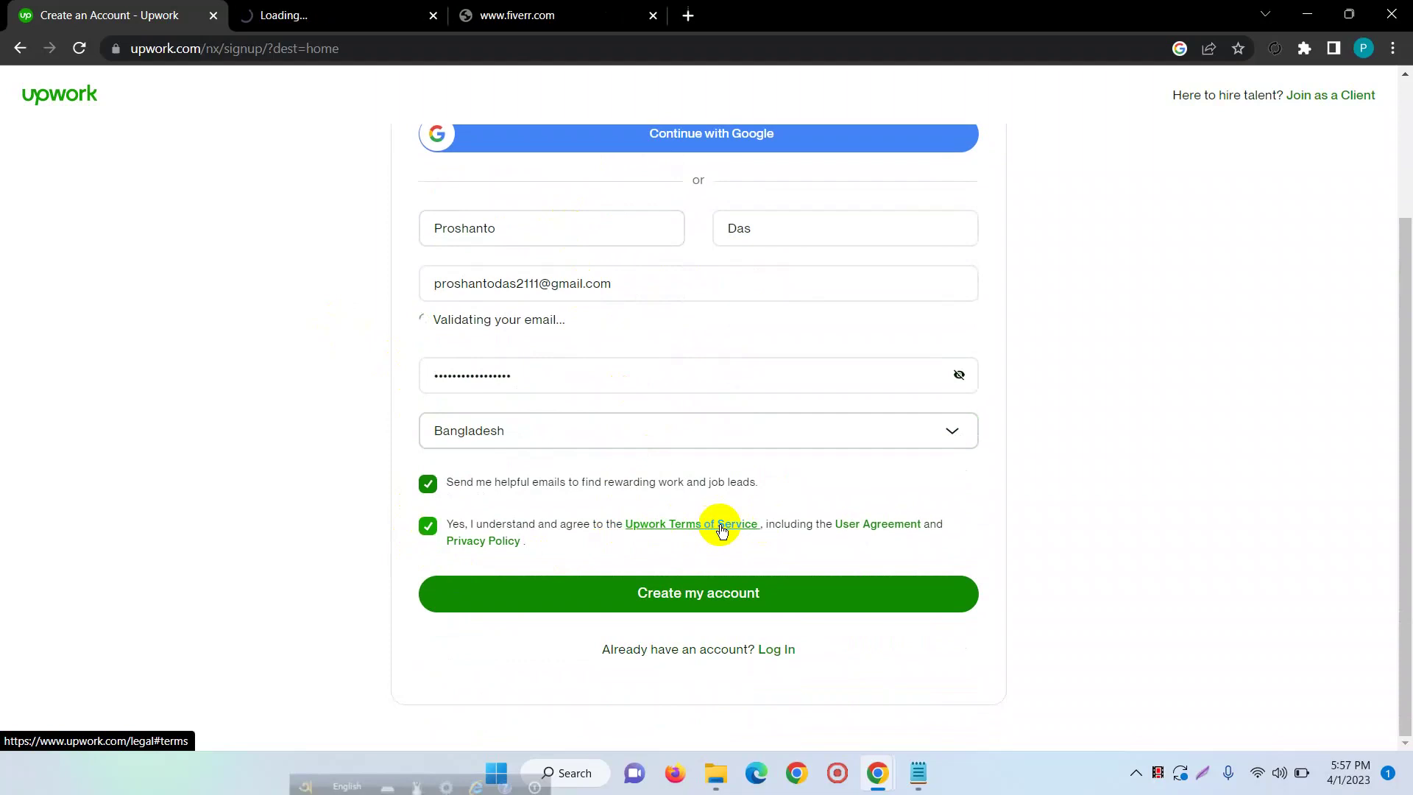
left_click(881, 531)
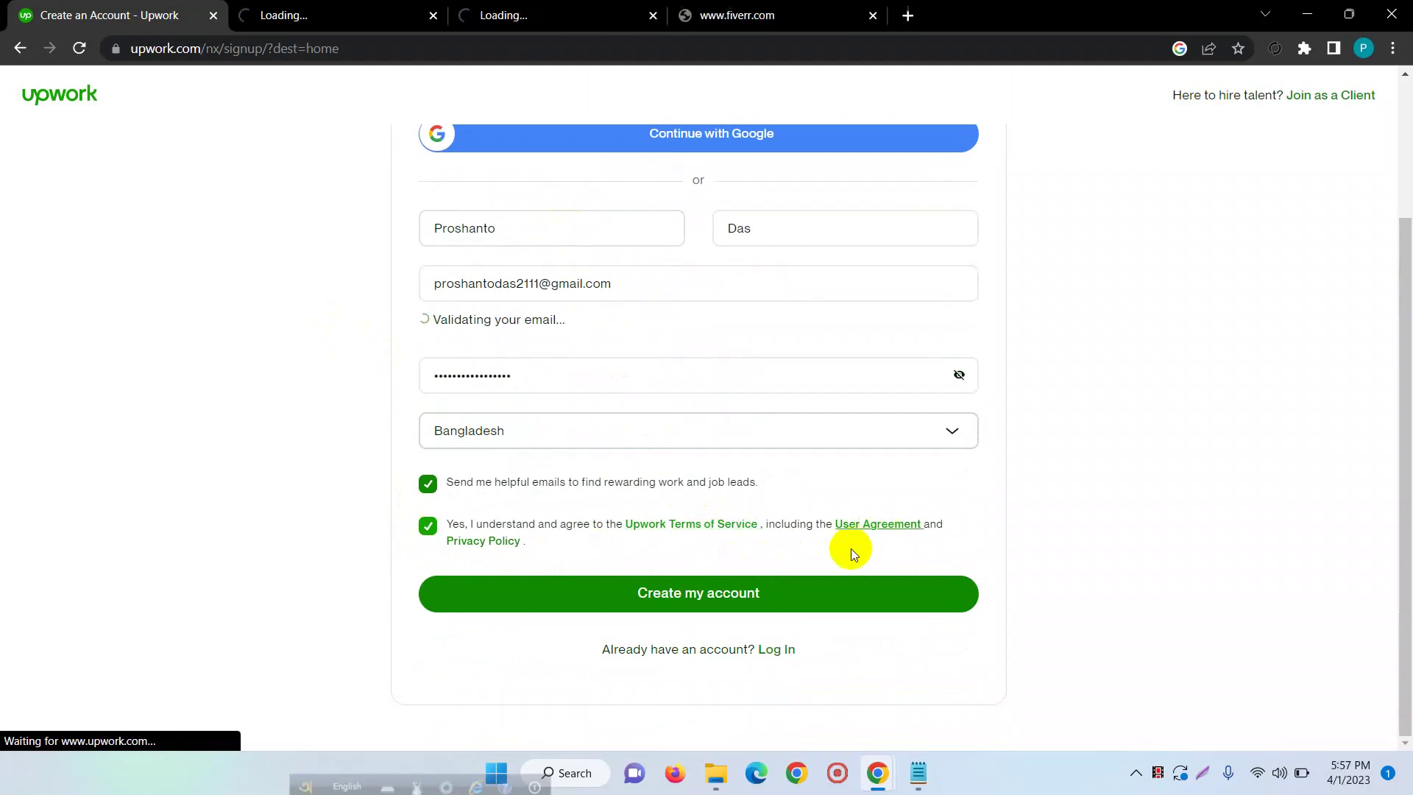
left_click(482, 542)
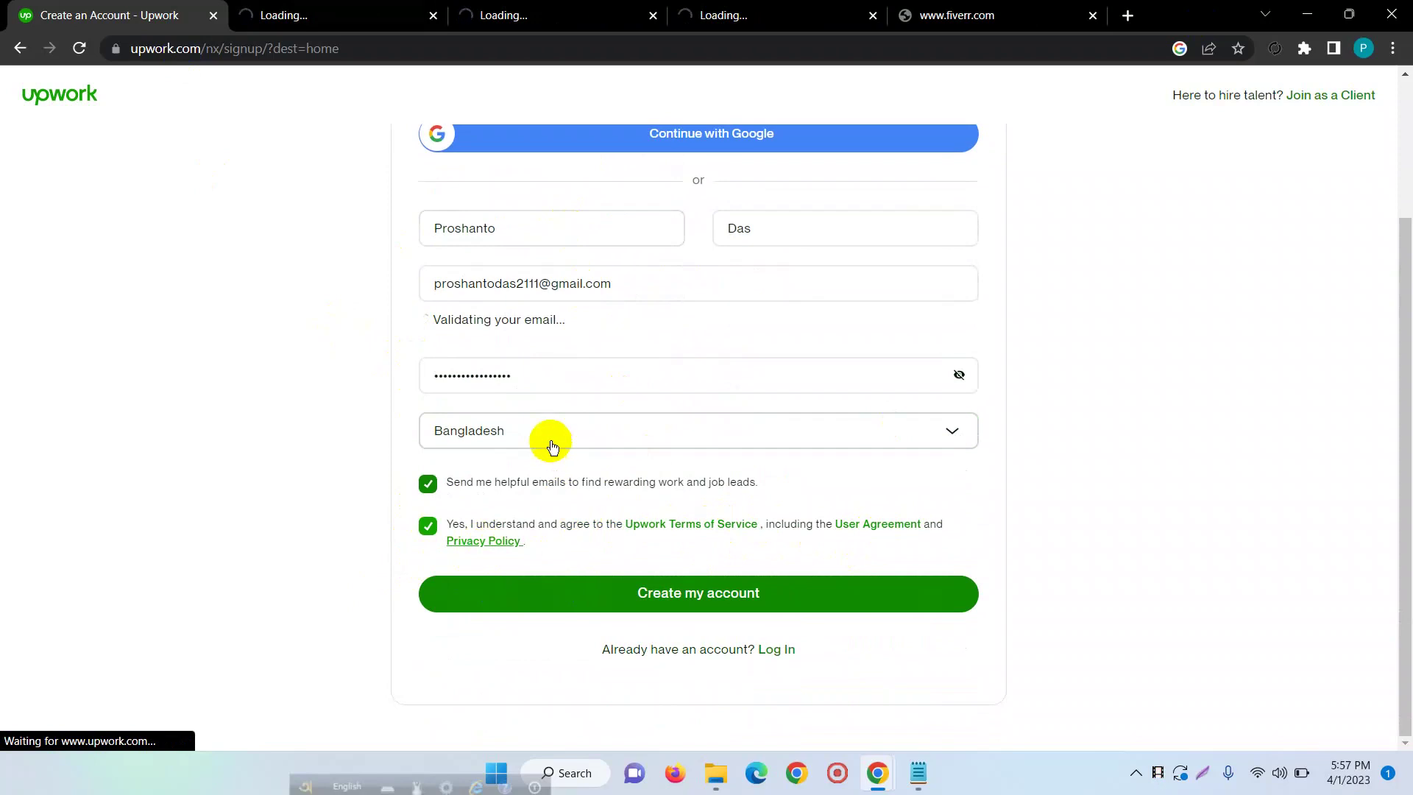
- Submit the completed sign-up form with Create my account
scroll(548, 434, "up", 3)
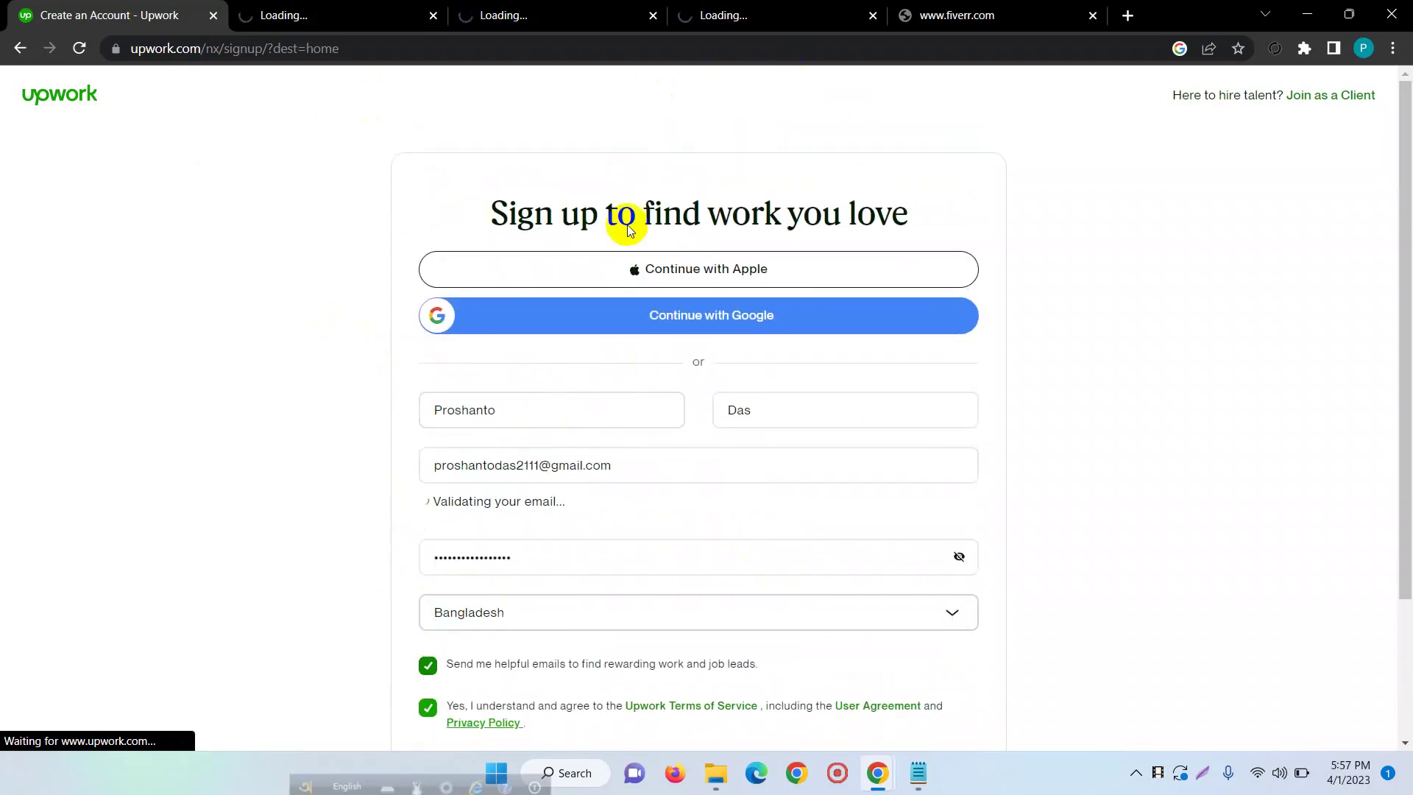
scroll(669, 372, "down", 3)
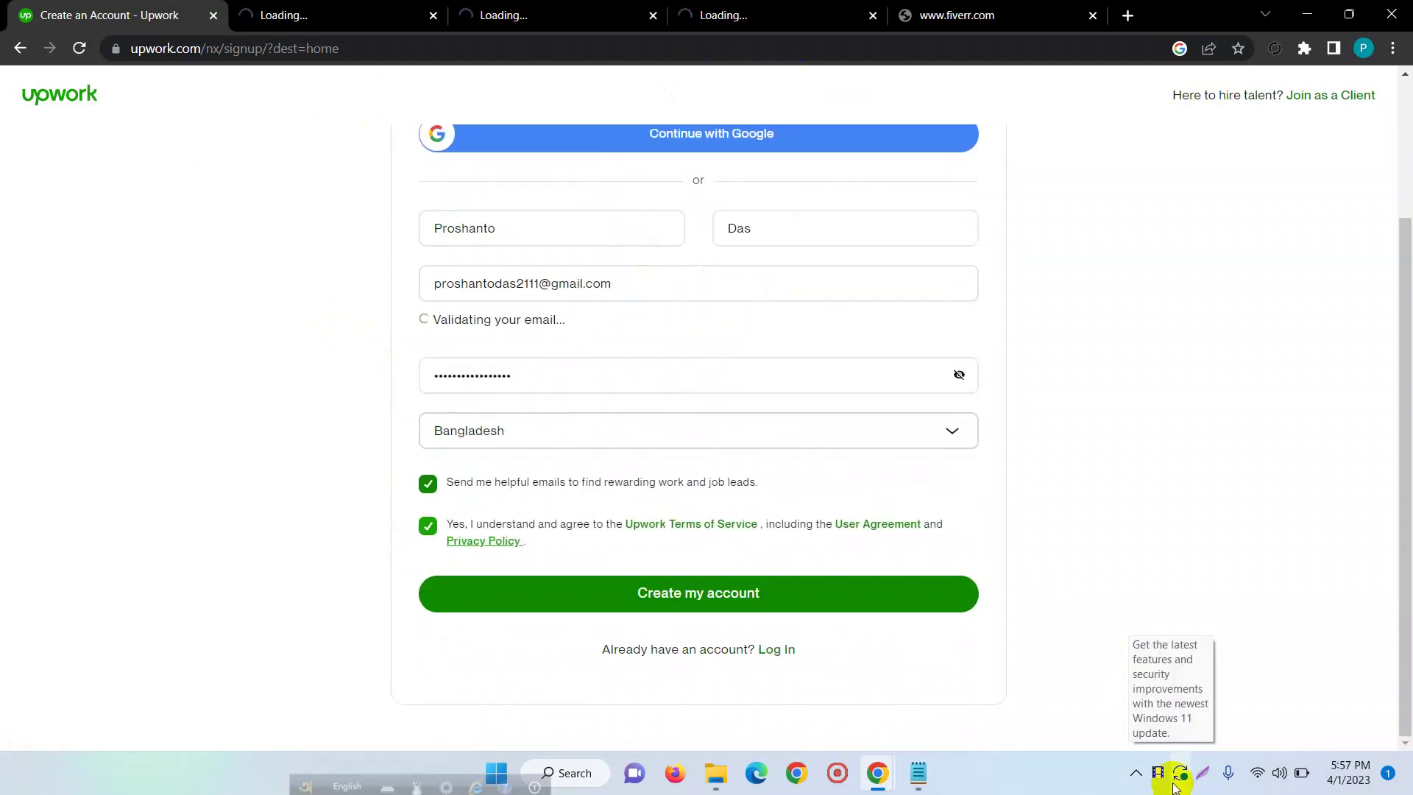
scroll(607, 391, "down", 3)
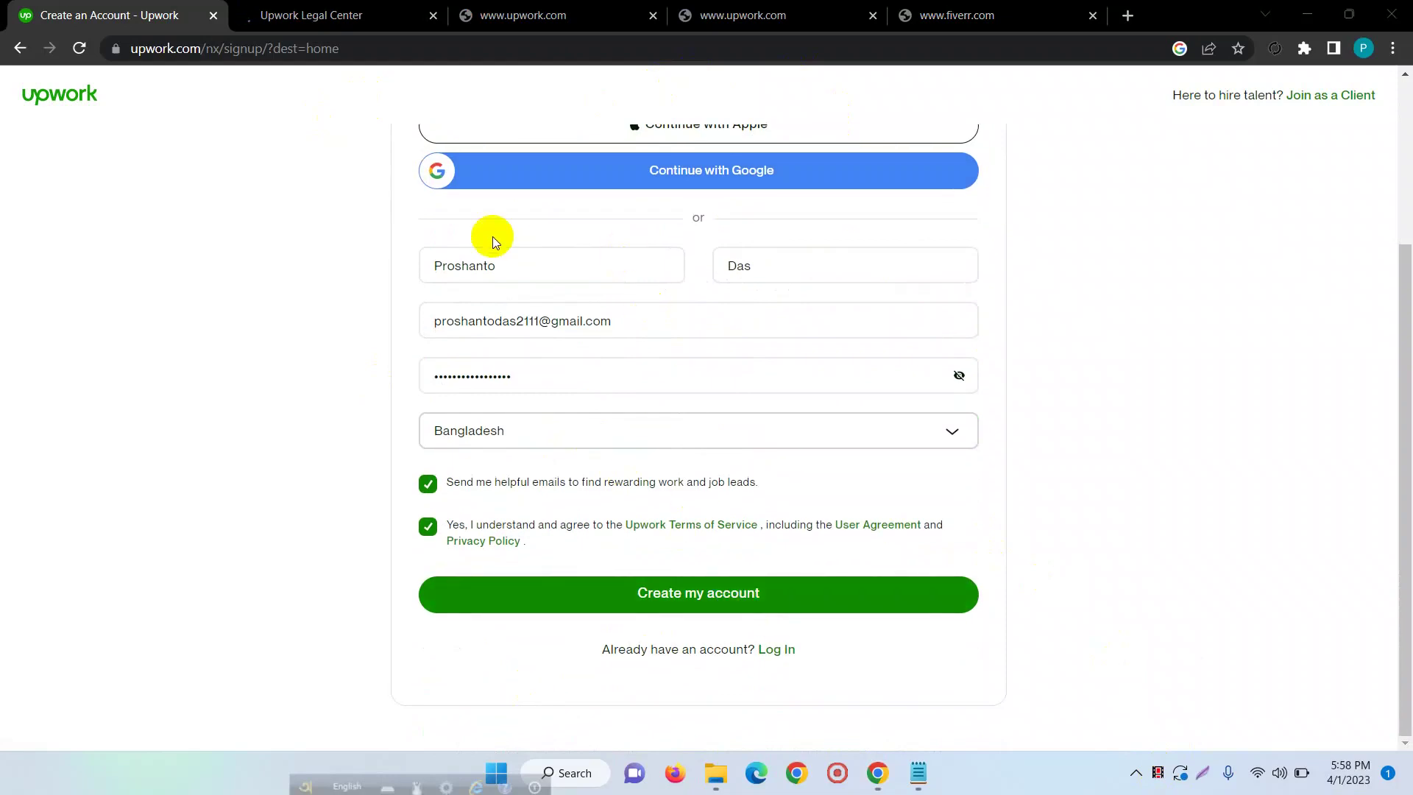
scroll(589, 500, "down", 3)
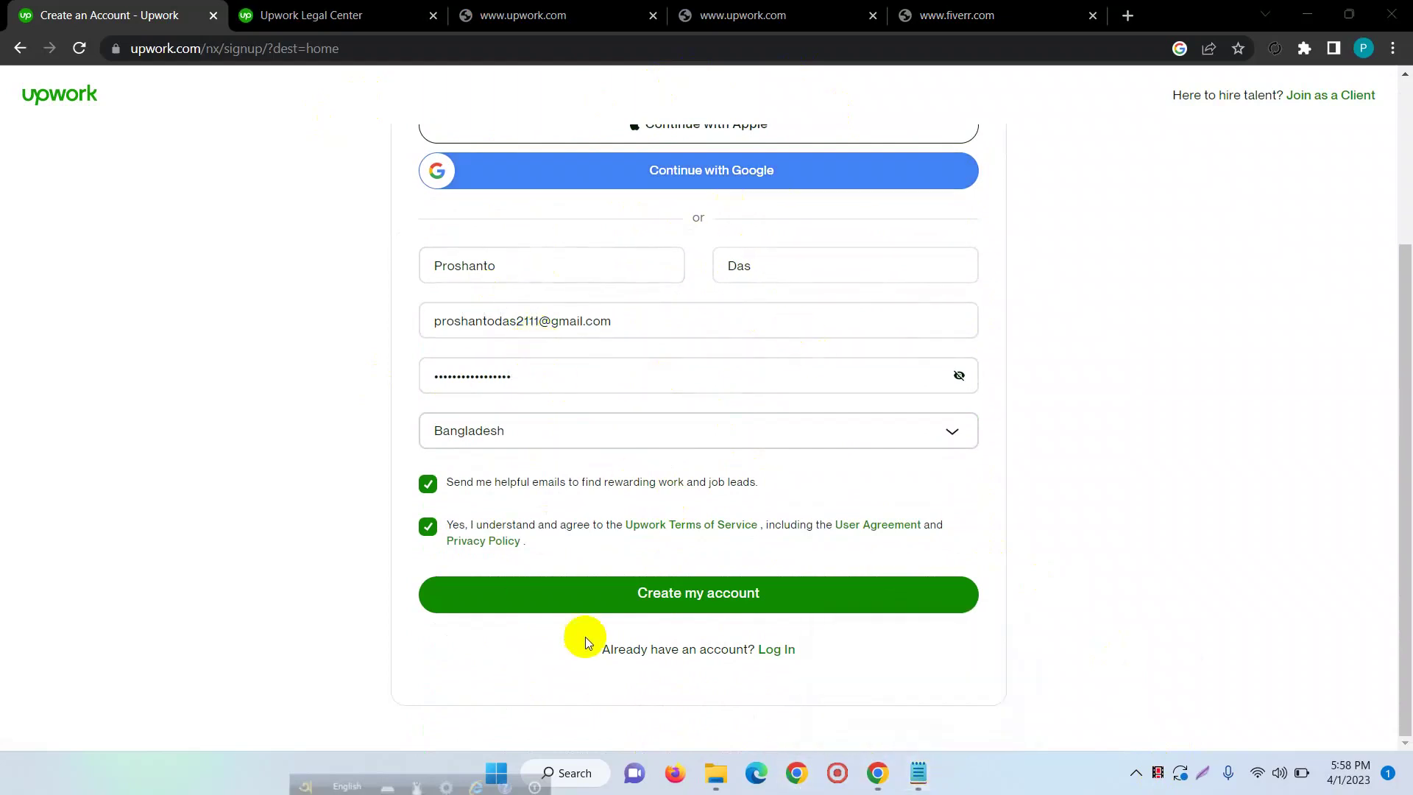
left_click(674, 596)
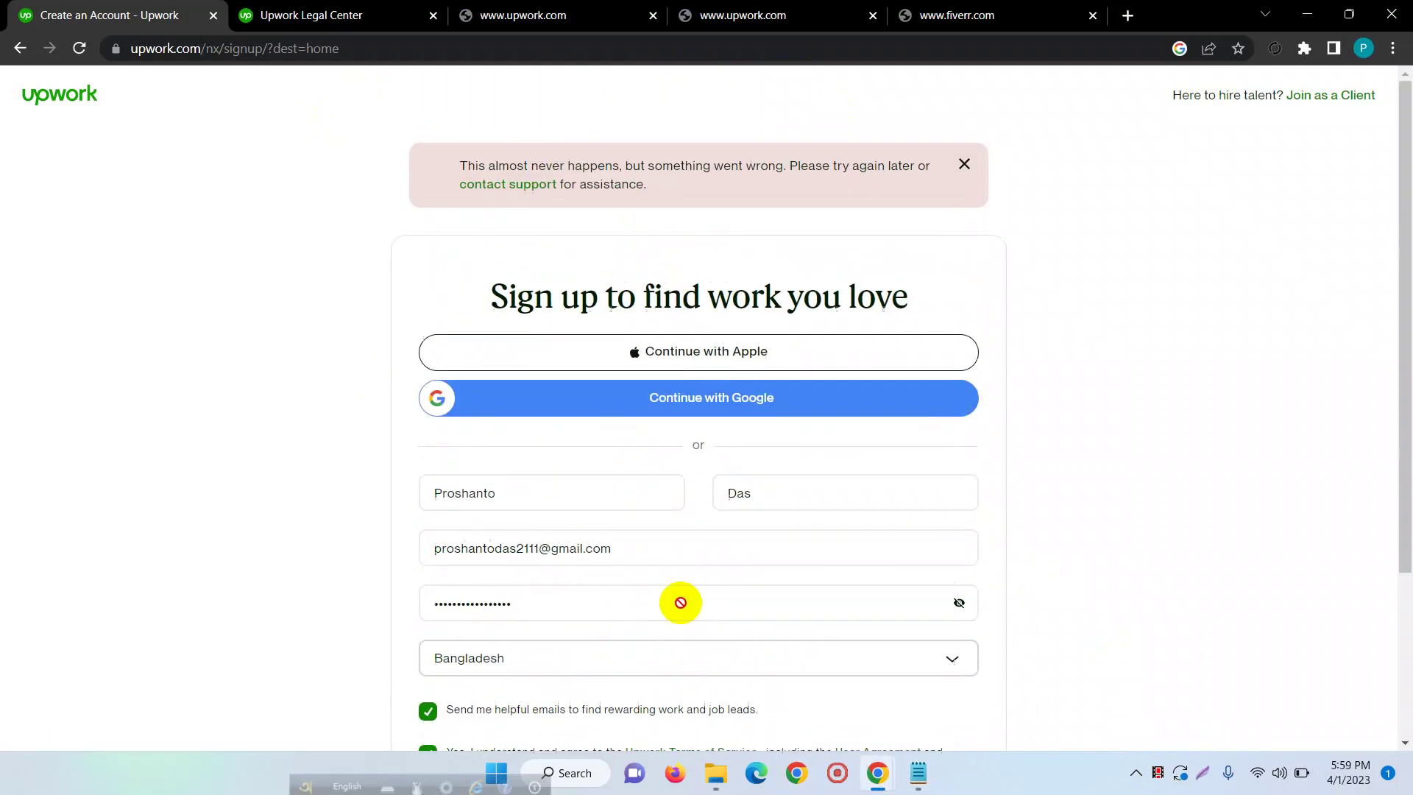
- Retry Create my account after the error banner, then open a new browser tab
scroll(682, 604, "down", 3)
left_click(682, 590)
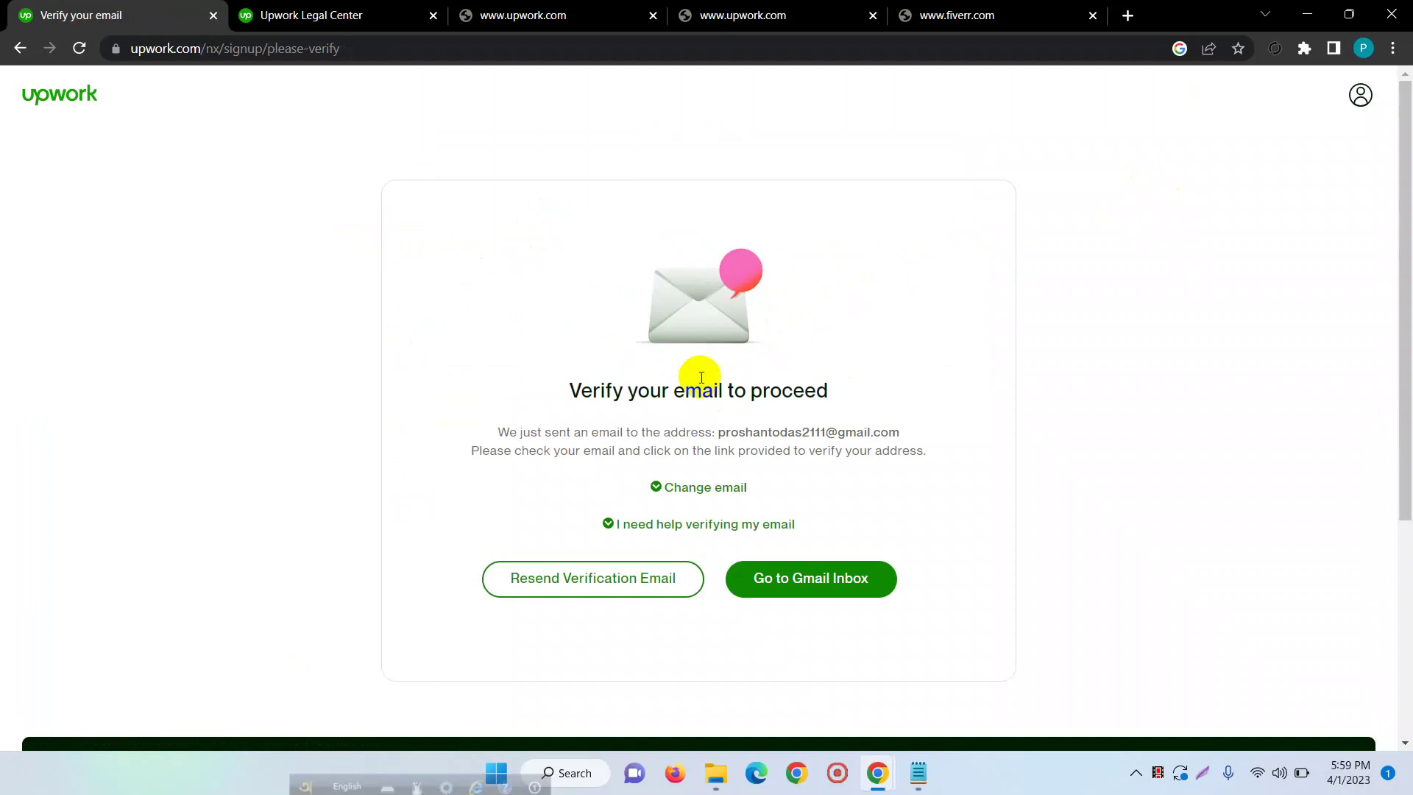
left_click_drag(727, 391, 749, 391)
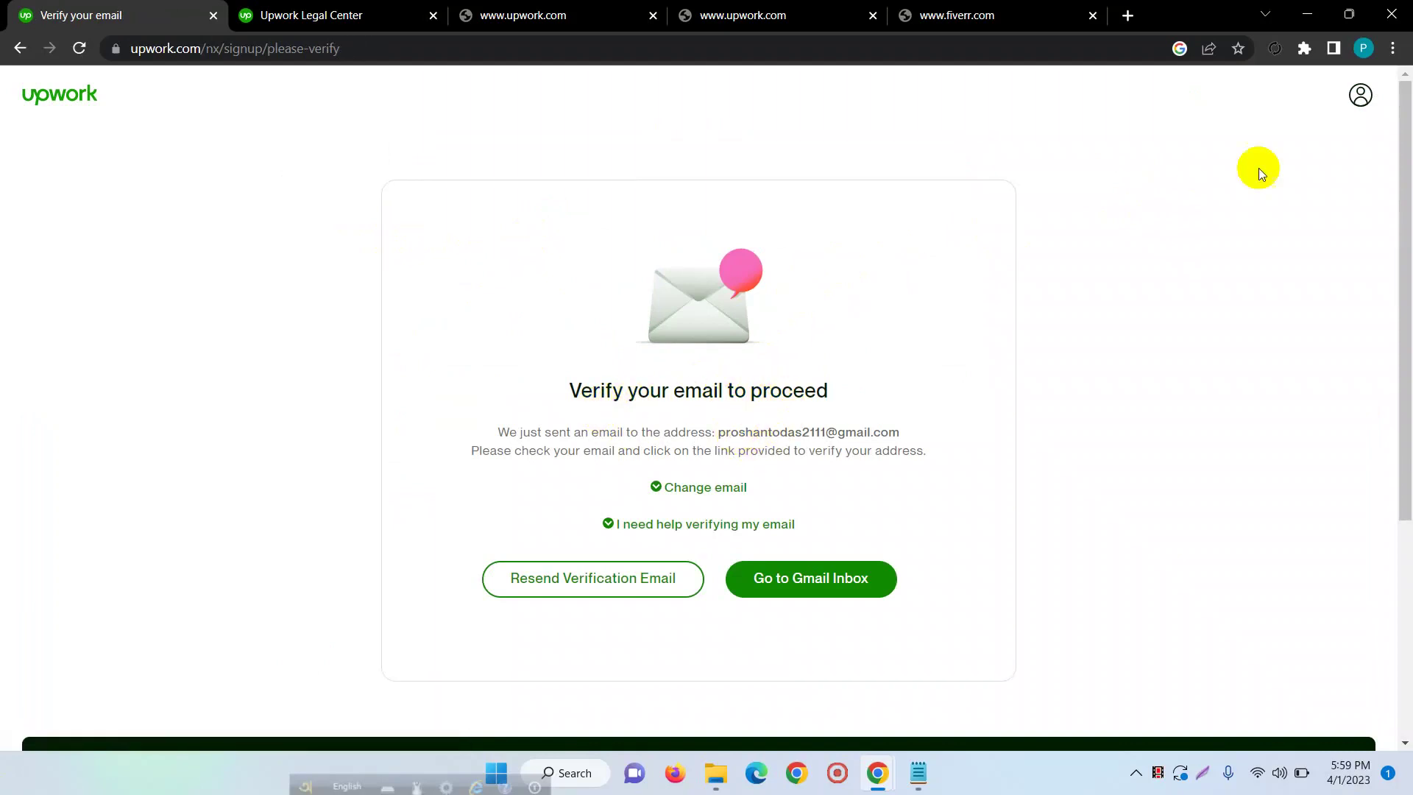
left_click(1126, 13)
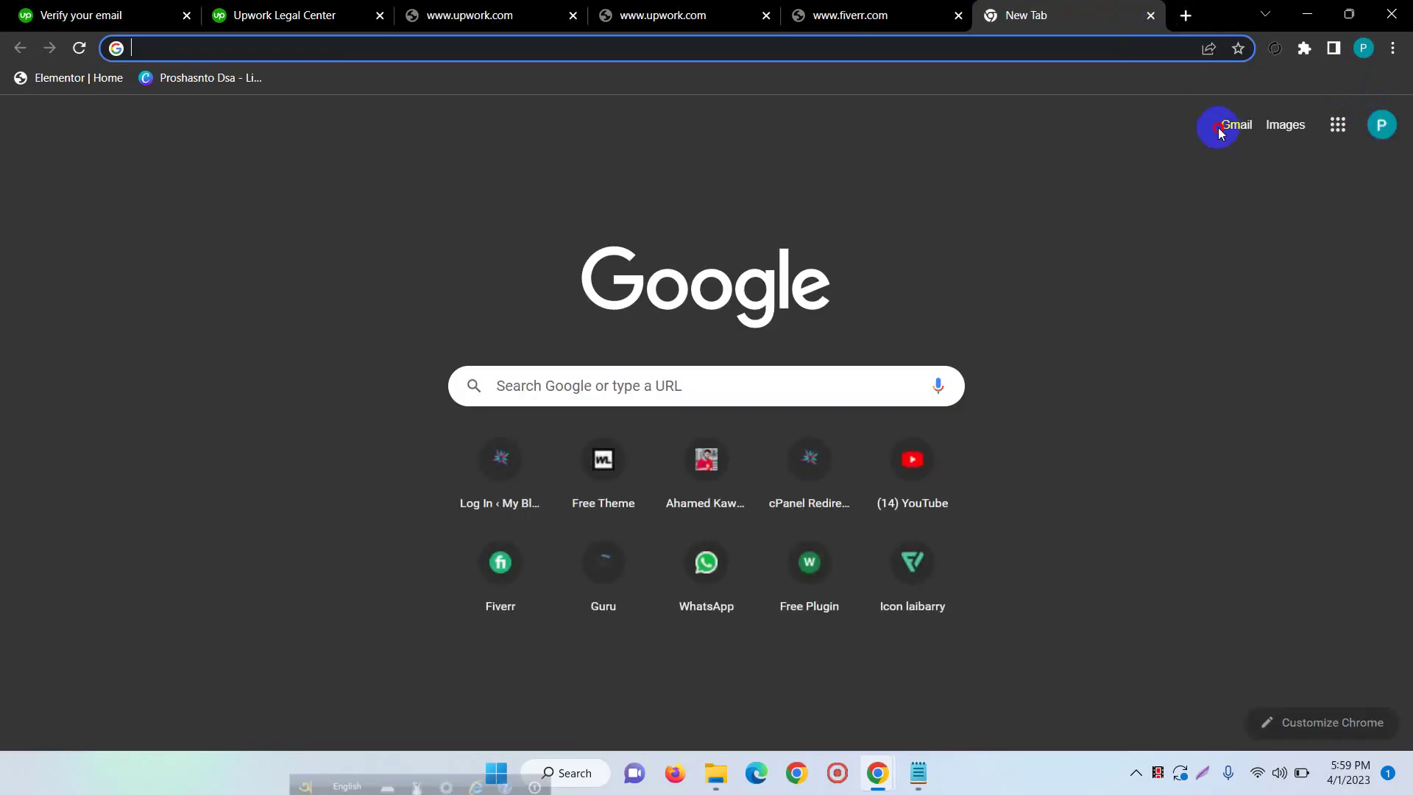
- Open Upwork's verification message in the Gmail inbox and follow its Verify Email link
left_click(1220, 128)
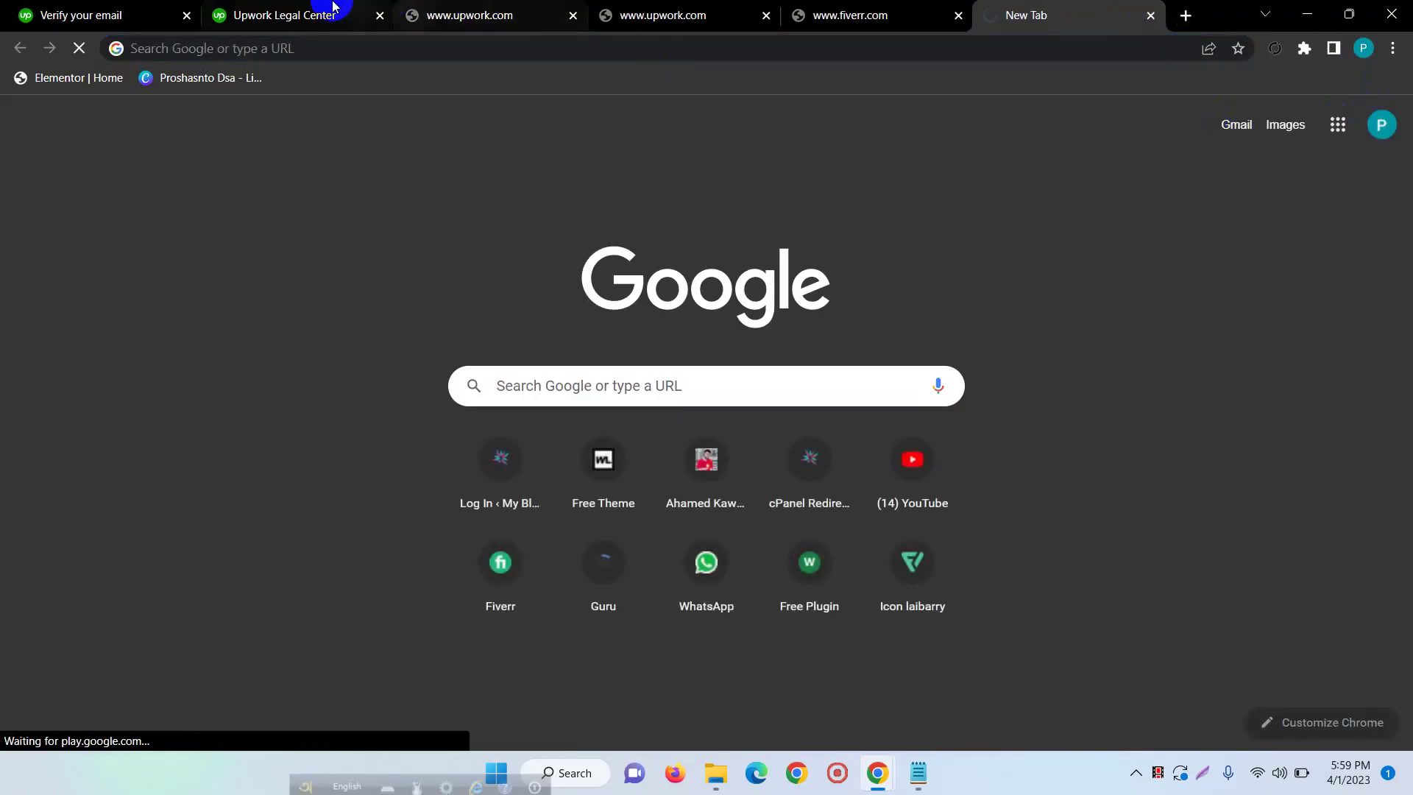
left_click(313, 13)
left_click(126, 7)
scroll(591, 452, "down", 3)
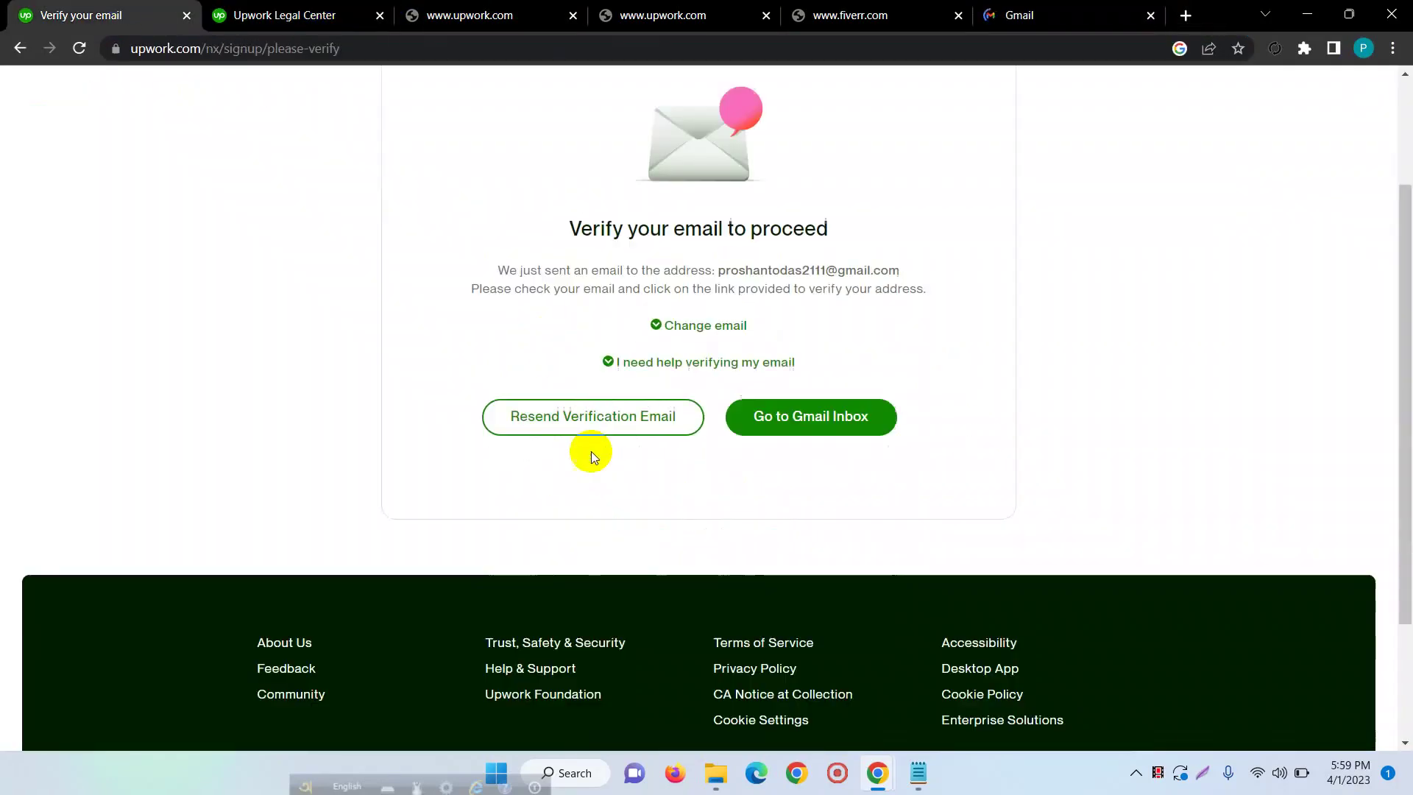
scroll(759, 467, "up", 4)
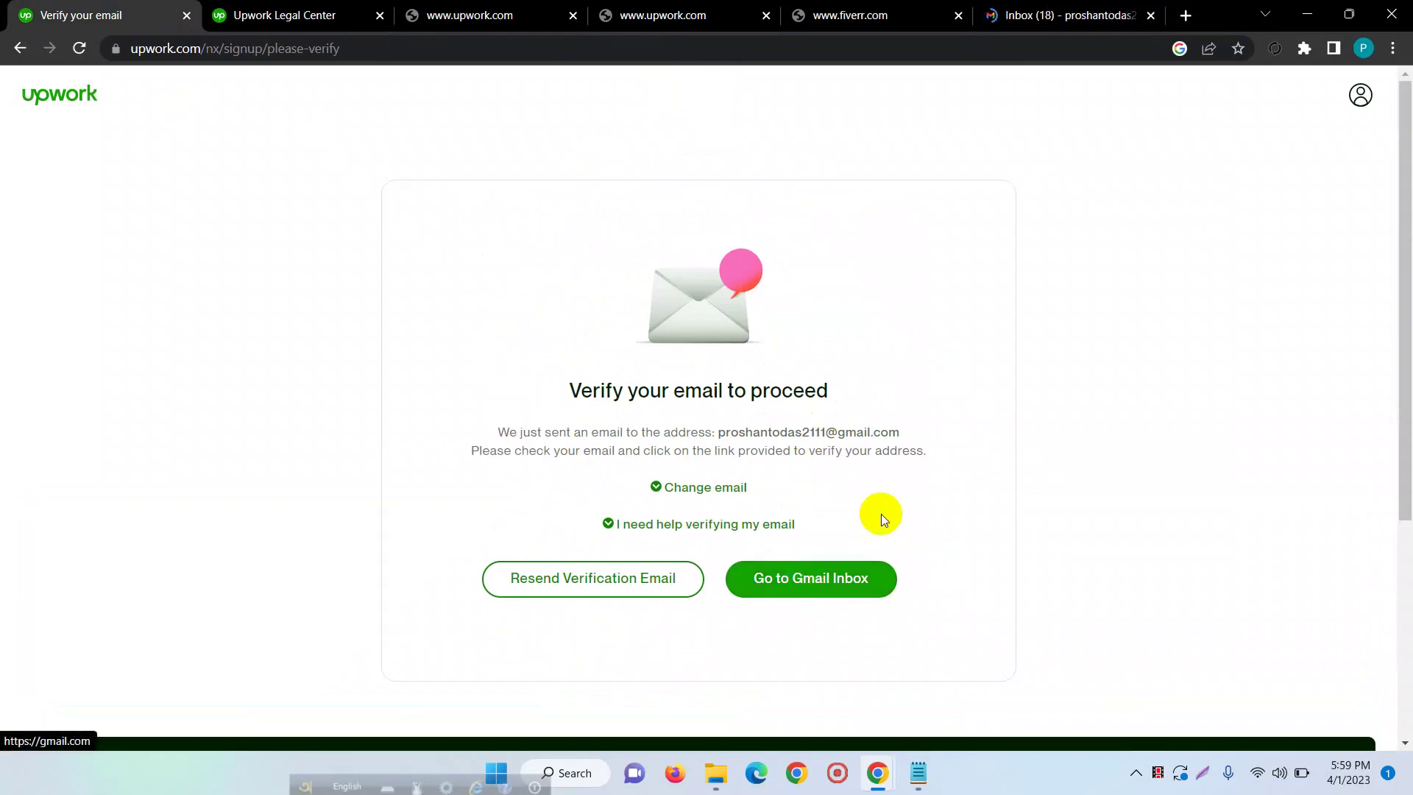
left_click(1060, 13)
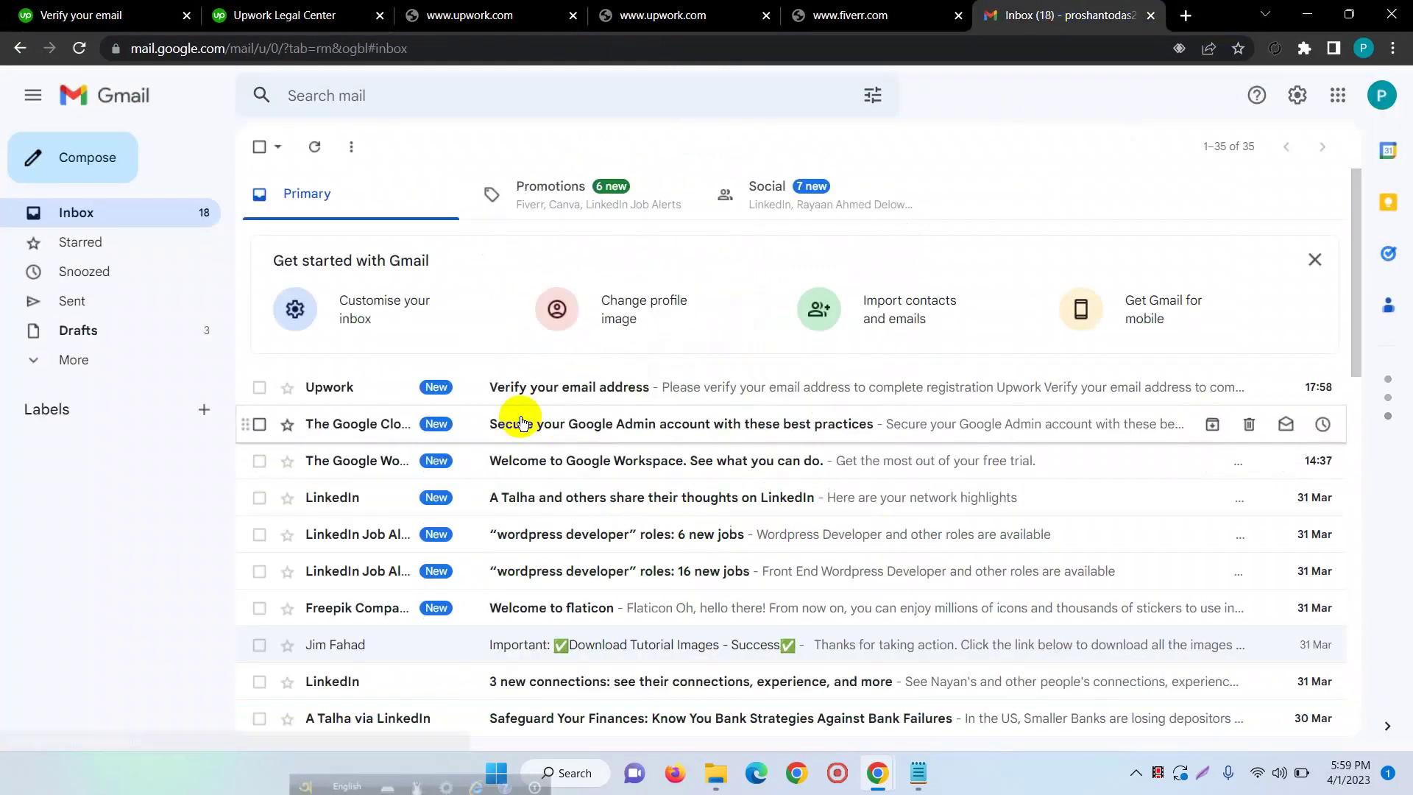
left_click(661, 390)
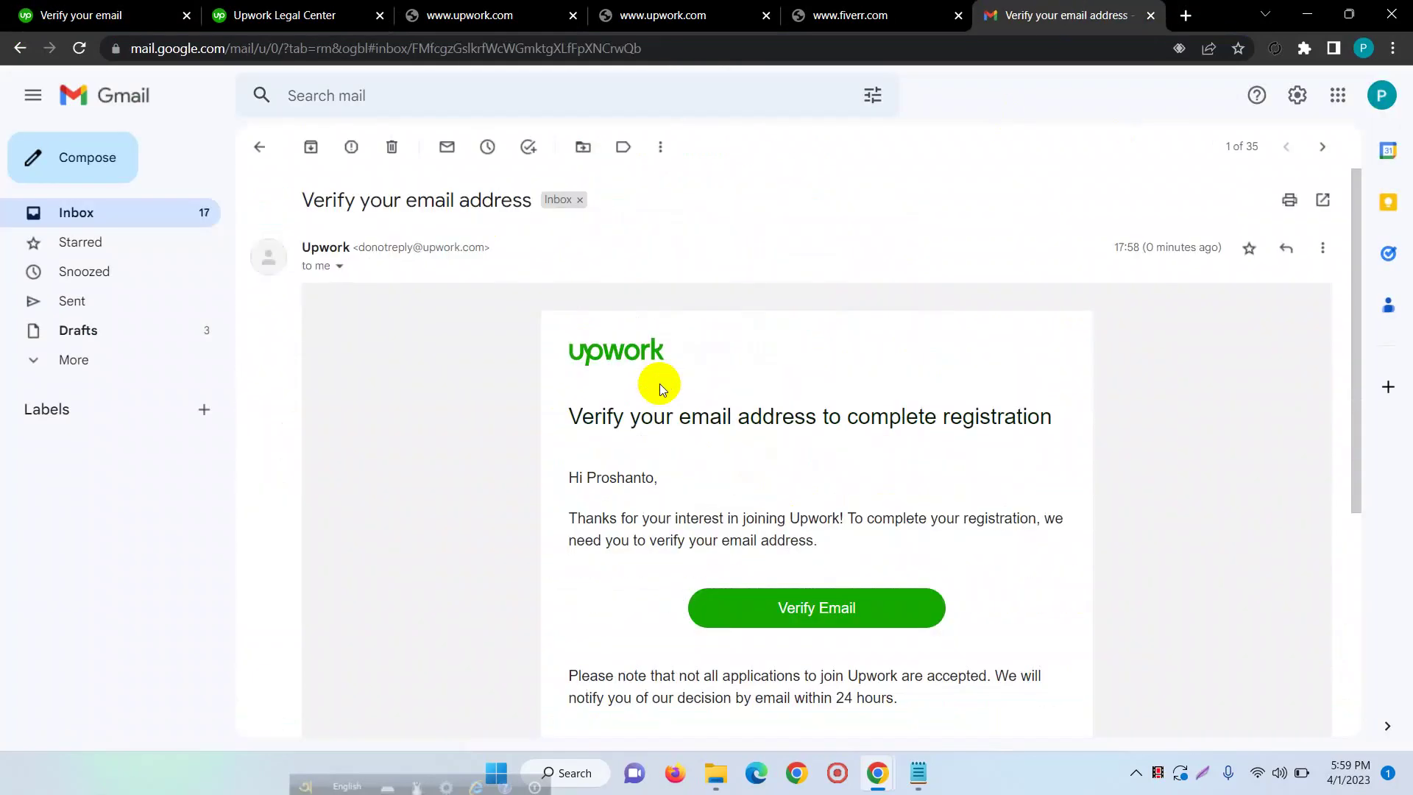
left_click(814, 628)
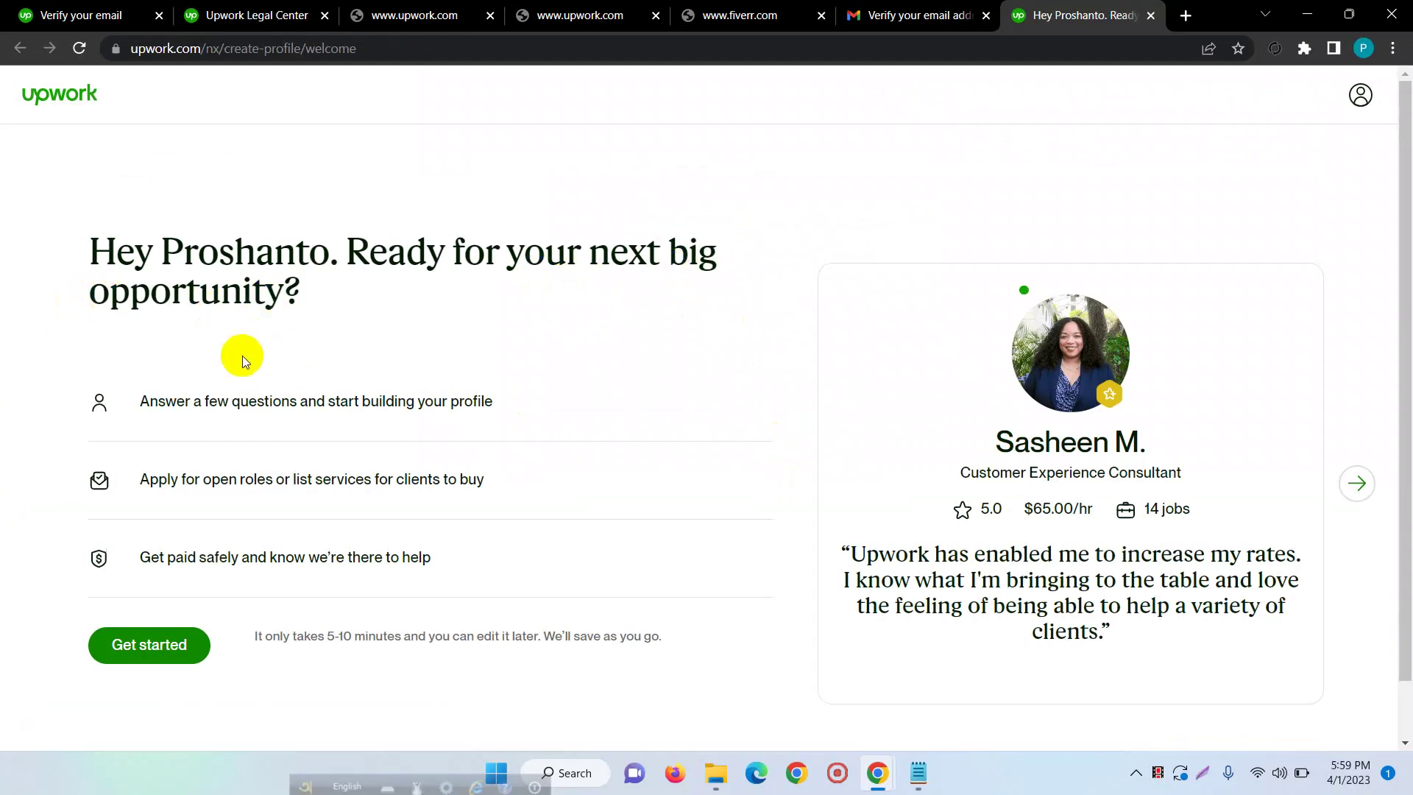
- Read through the post-verification welcome page and choose Get started
scroll(626, 309, "down", 1)
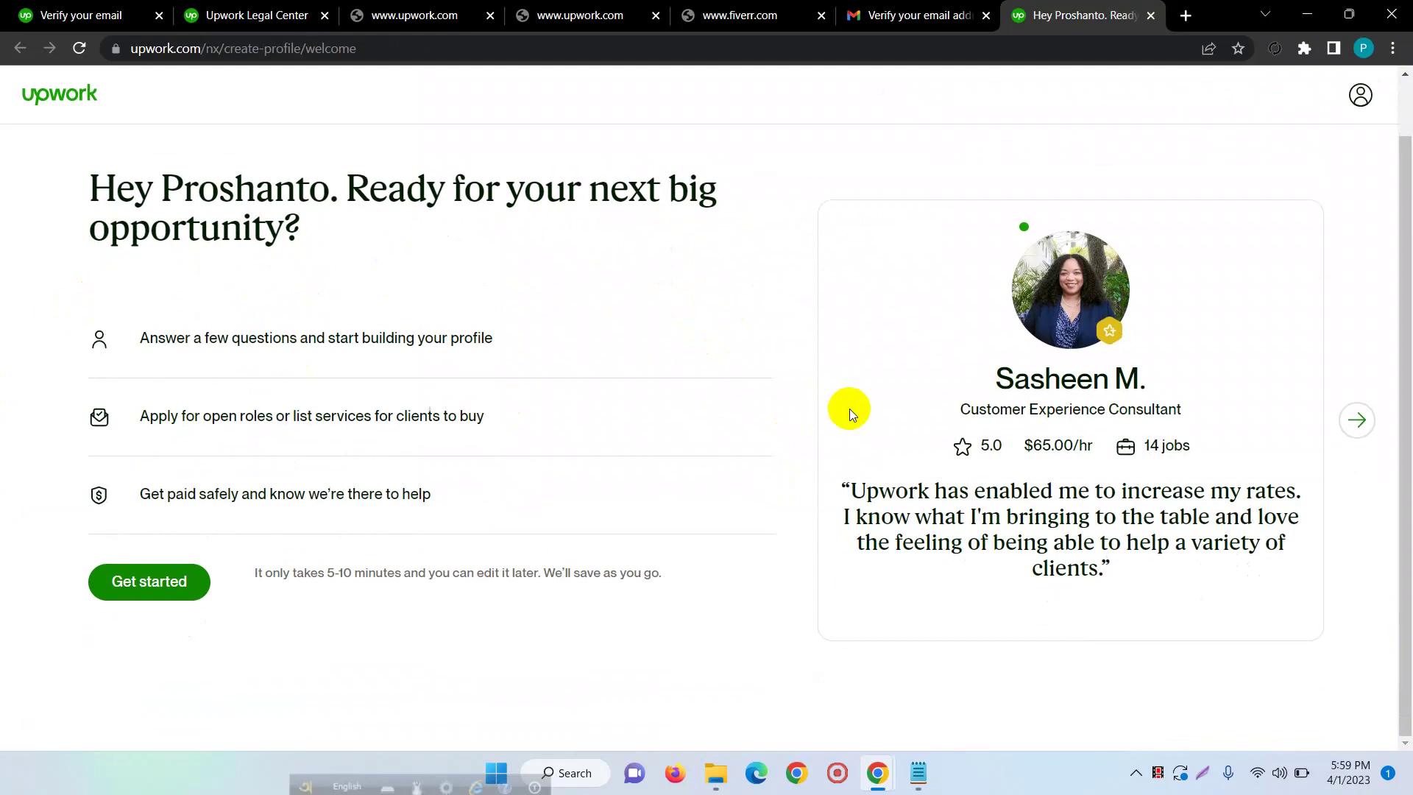
scroll(220, 387, "up", 1)
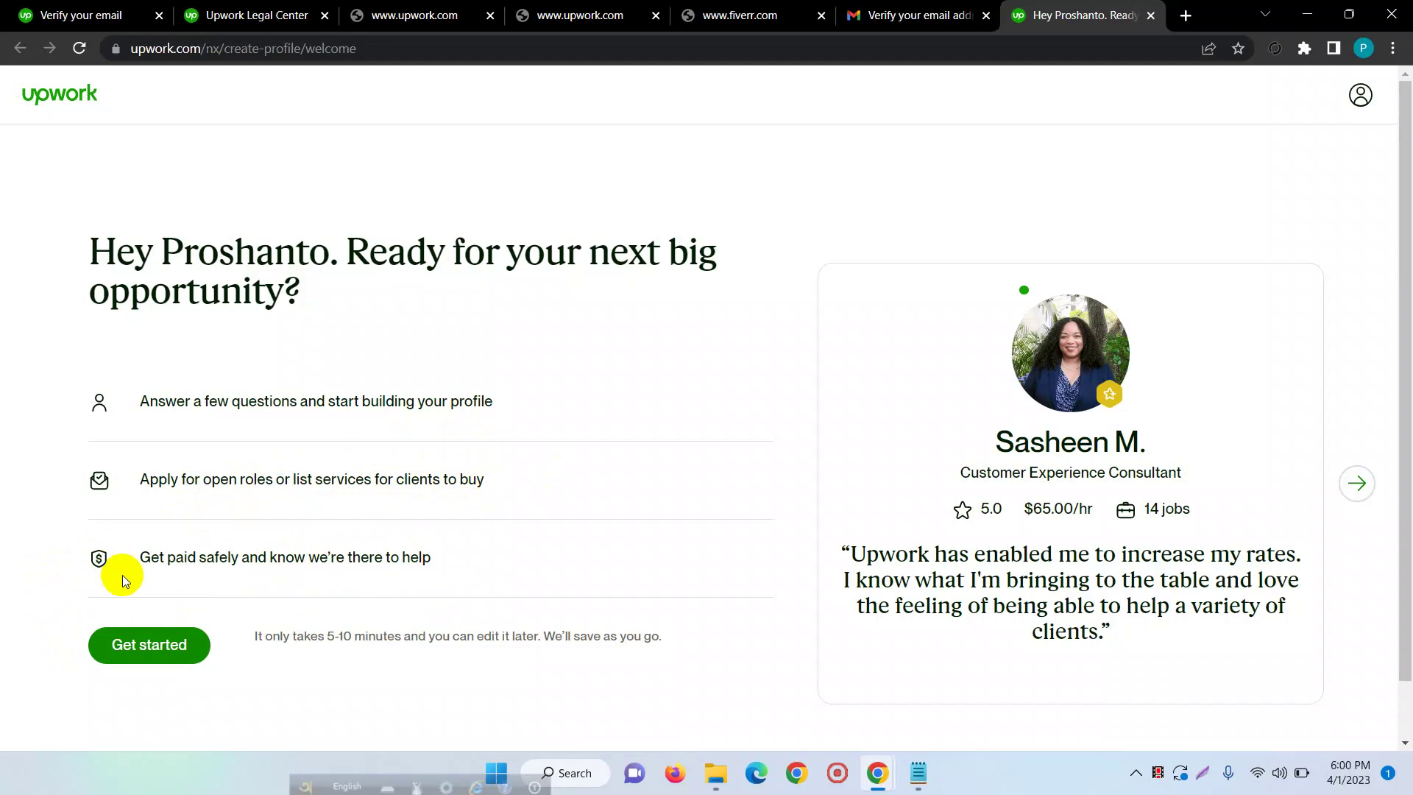
scroll(1190, 316, "down", 1)
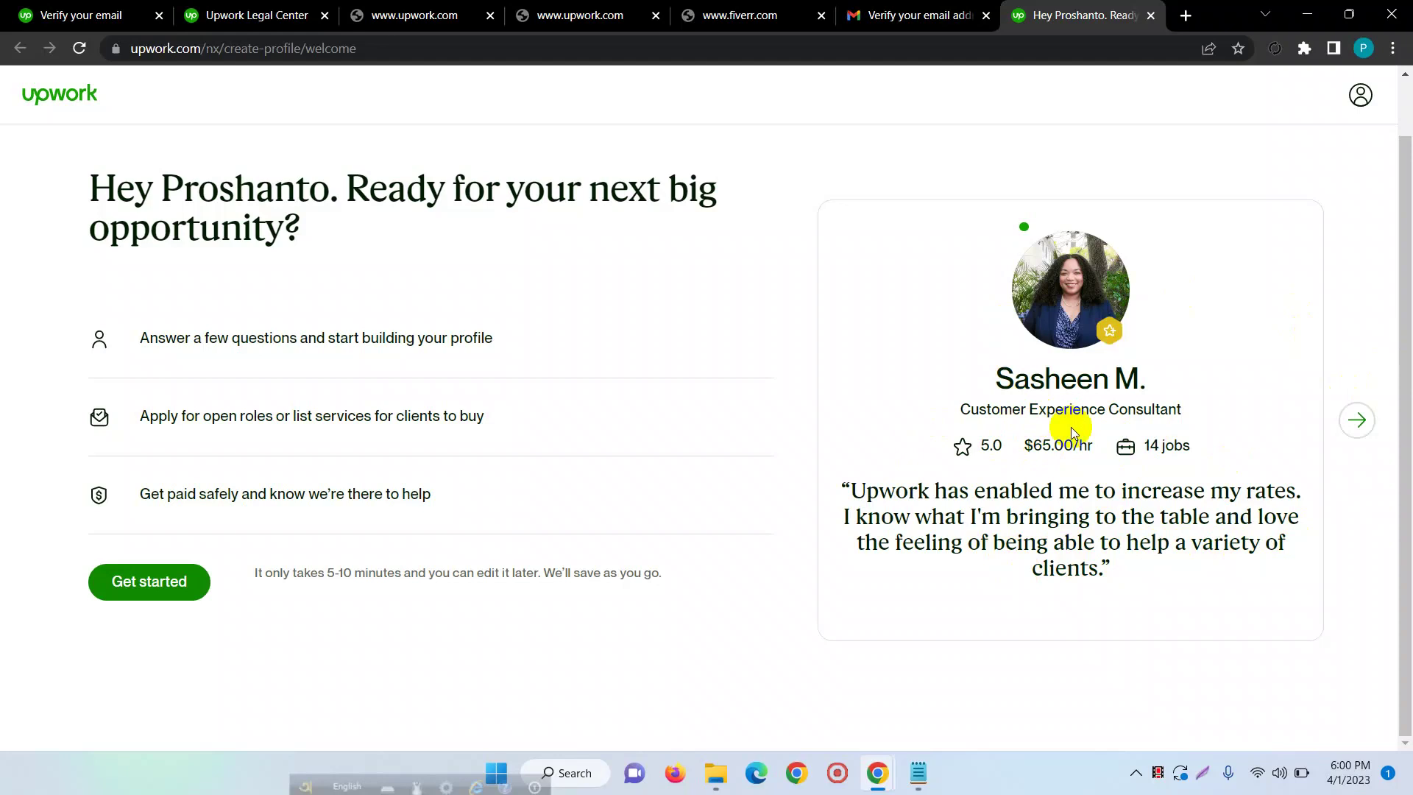
left_click(165, 583)
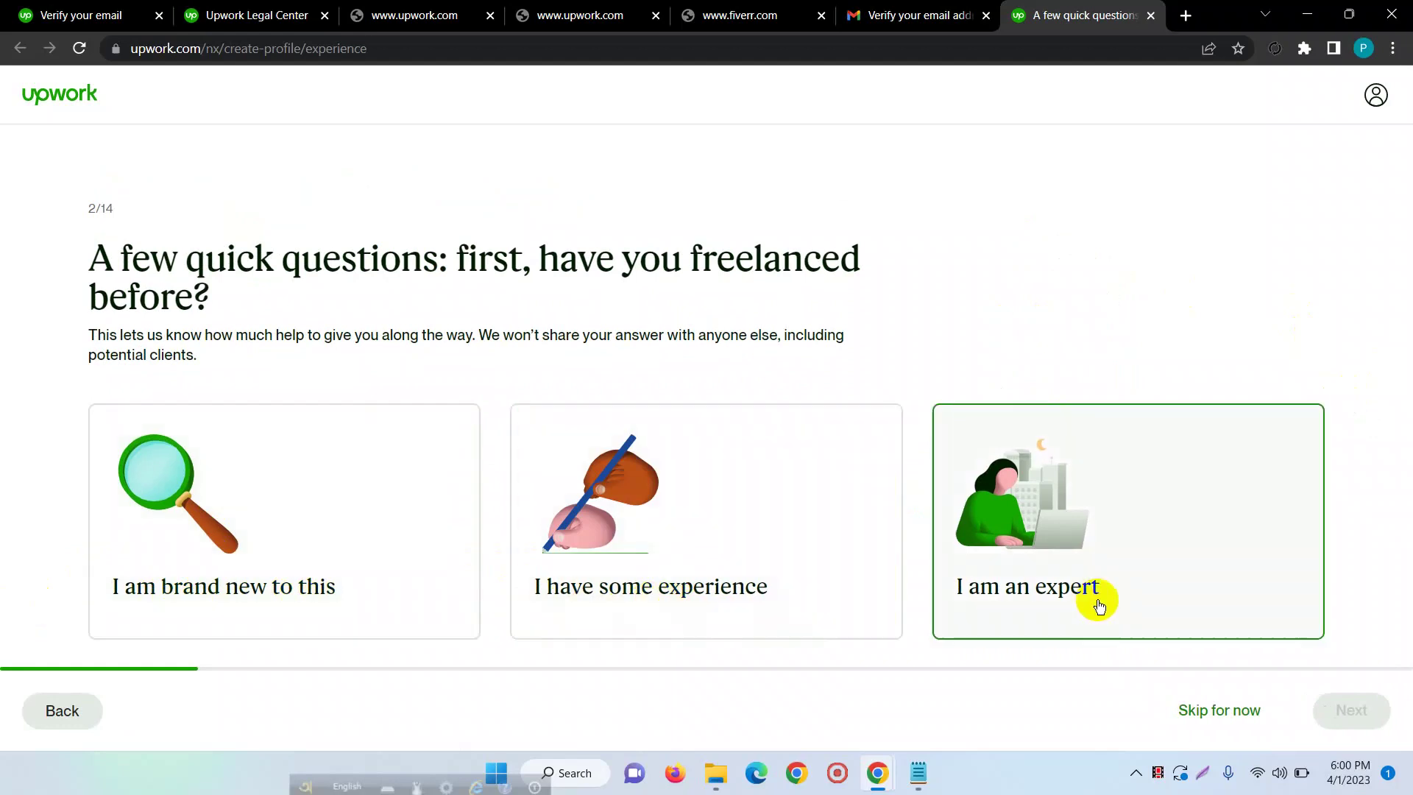
- Answer 'I am an expert' and 'To get experience, for a full-time job', advancing each question
left_click(1080, 551)
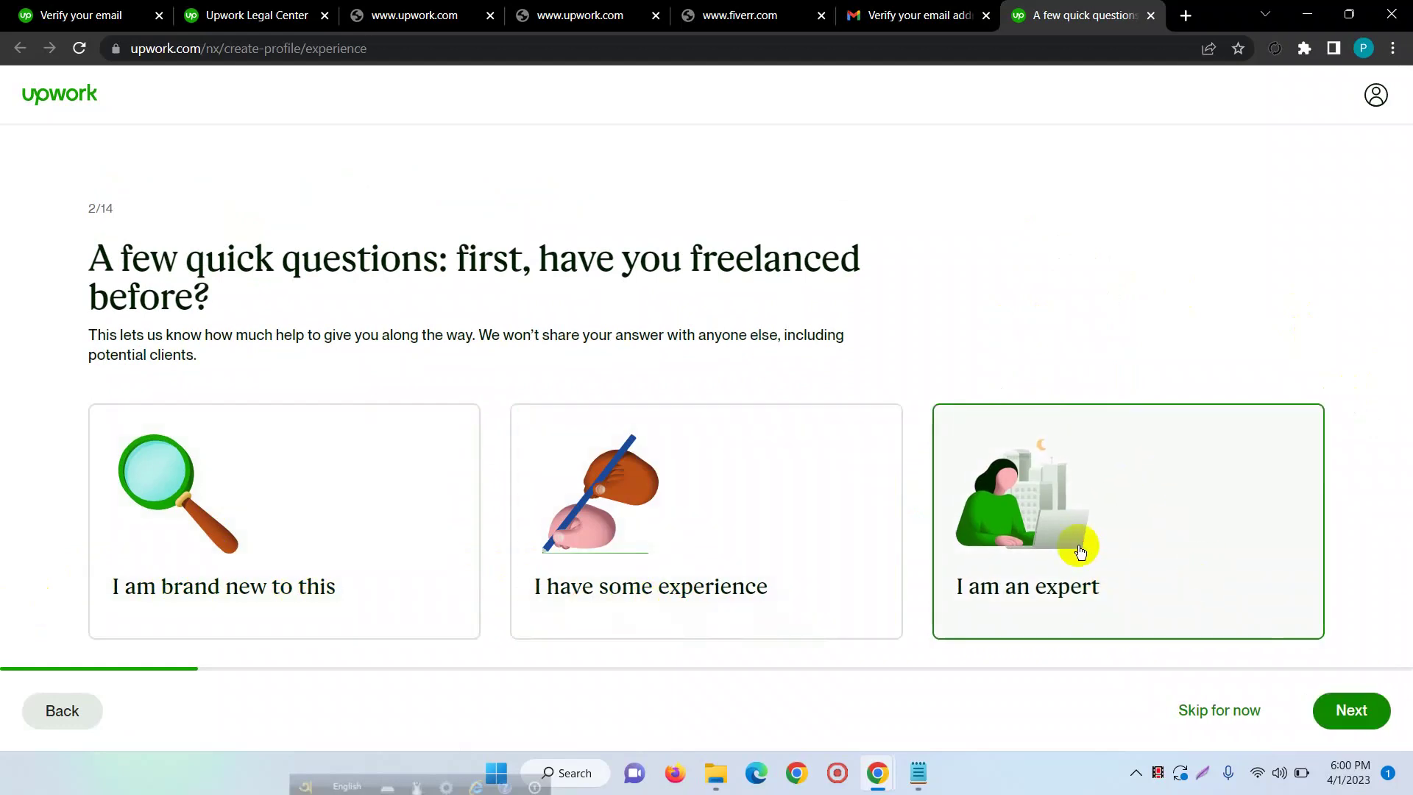
left_click(1371, 717)
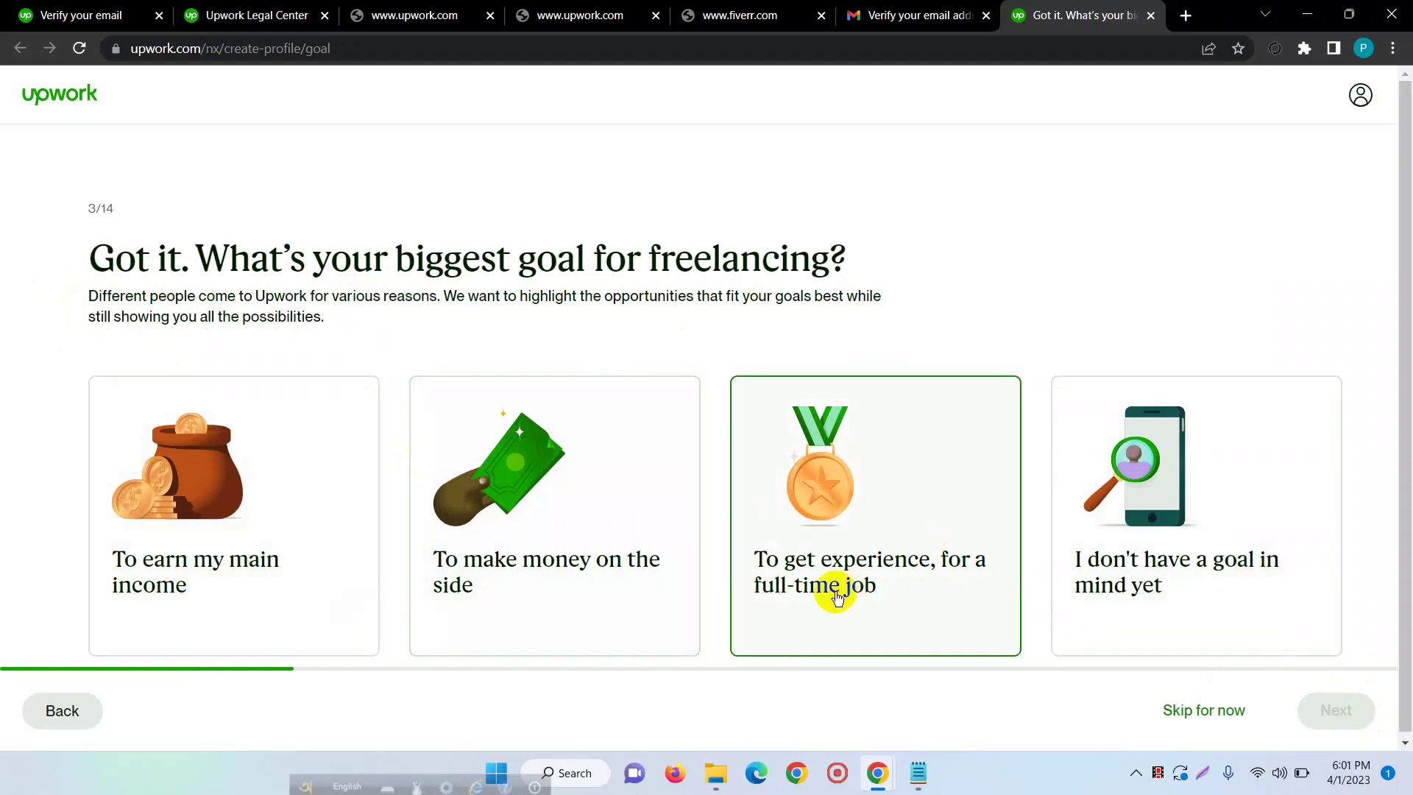
left_click(904, 551)
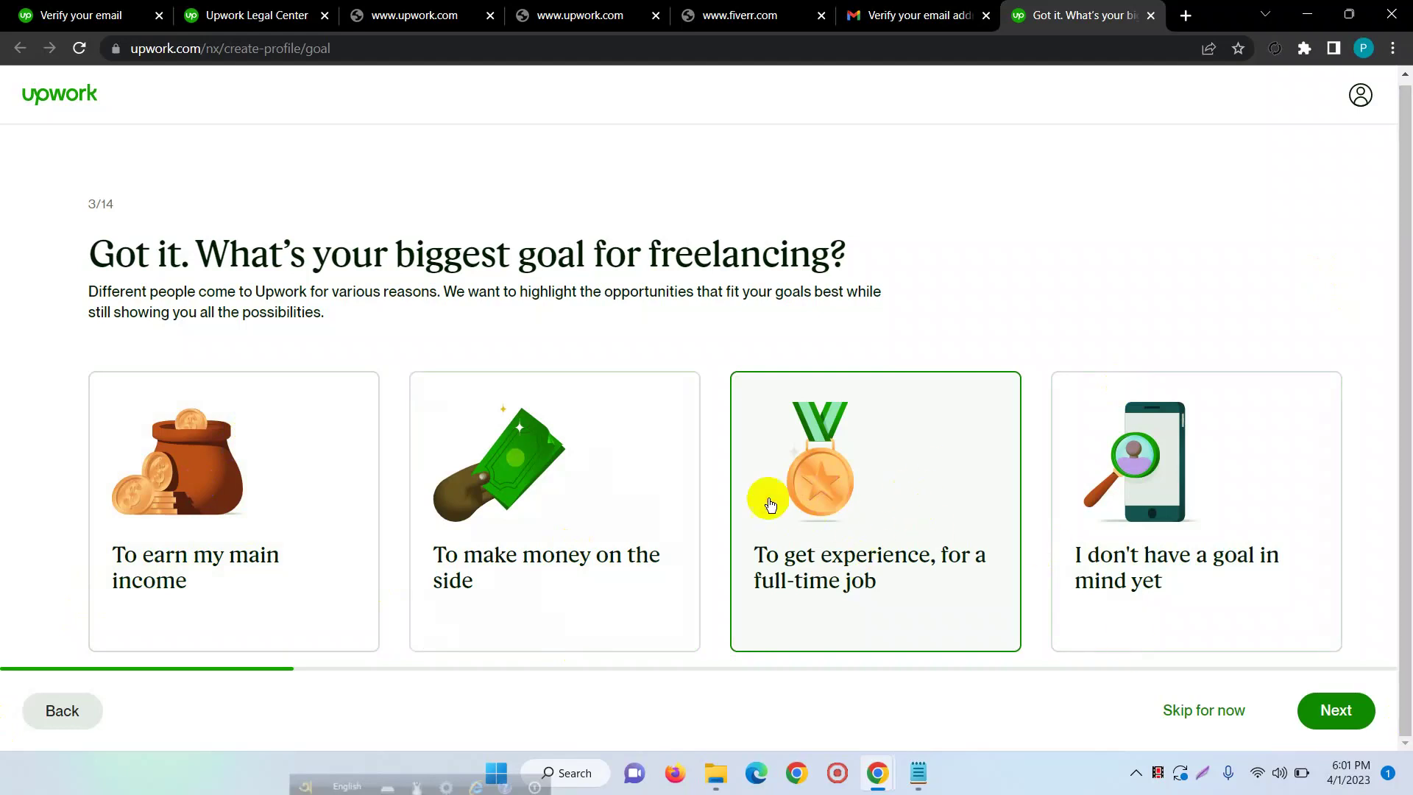
left_click(1341, 713)
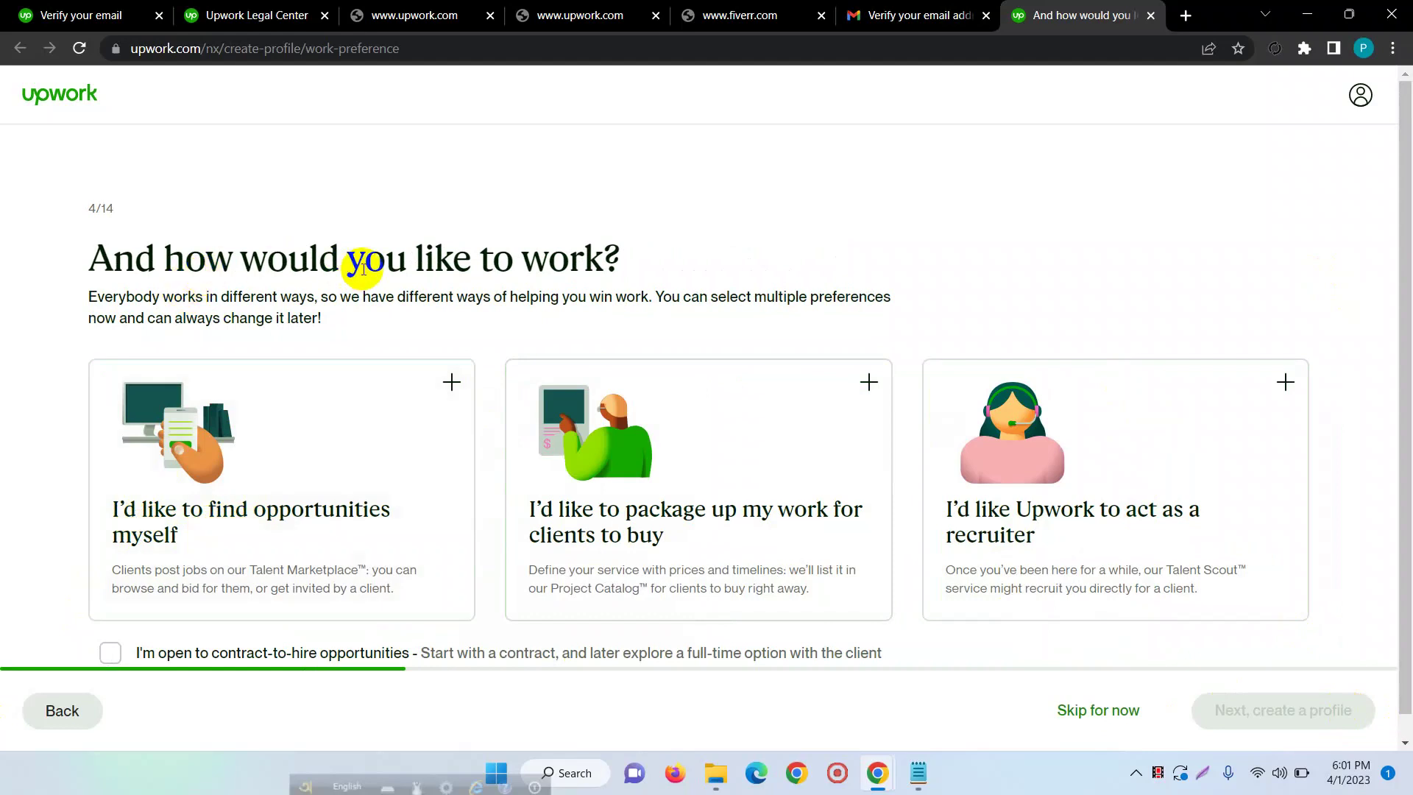
- Pick finding opportunities yourself and packaging work for clients, accept contract-to-hire, and continue
scroll(577, 261, "down", 1)
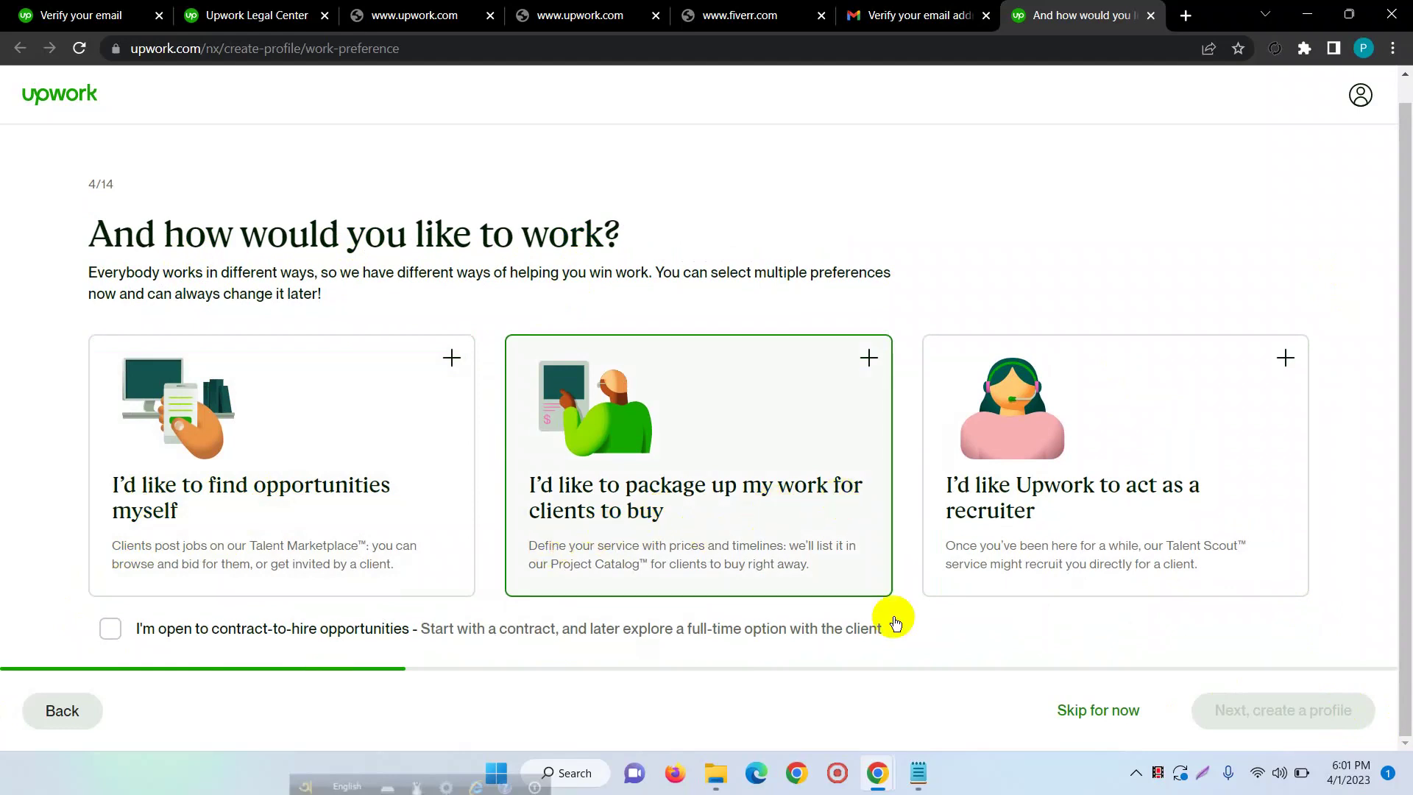
left_click_drag(1055, 527, 1020, 530)
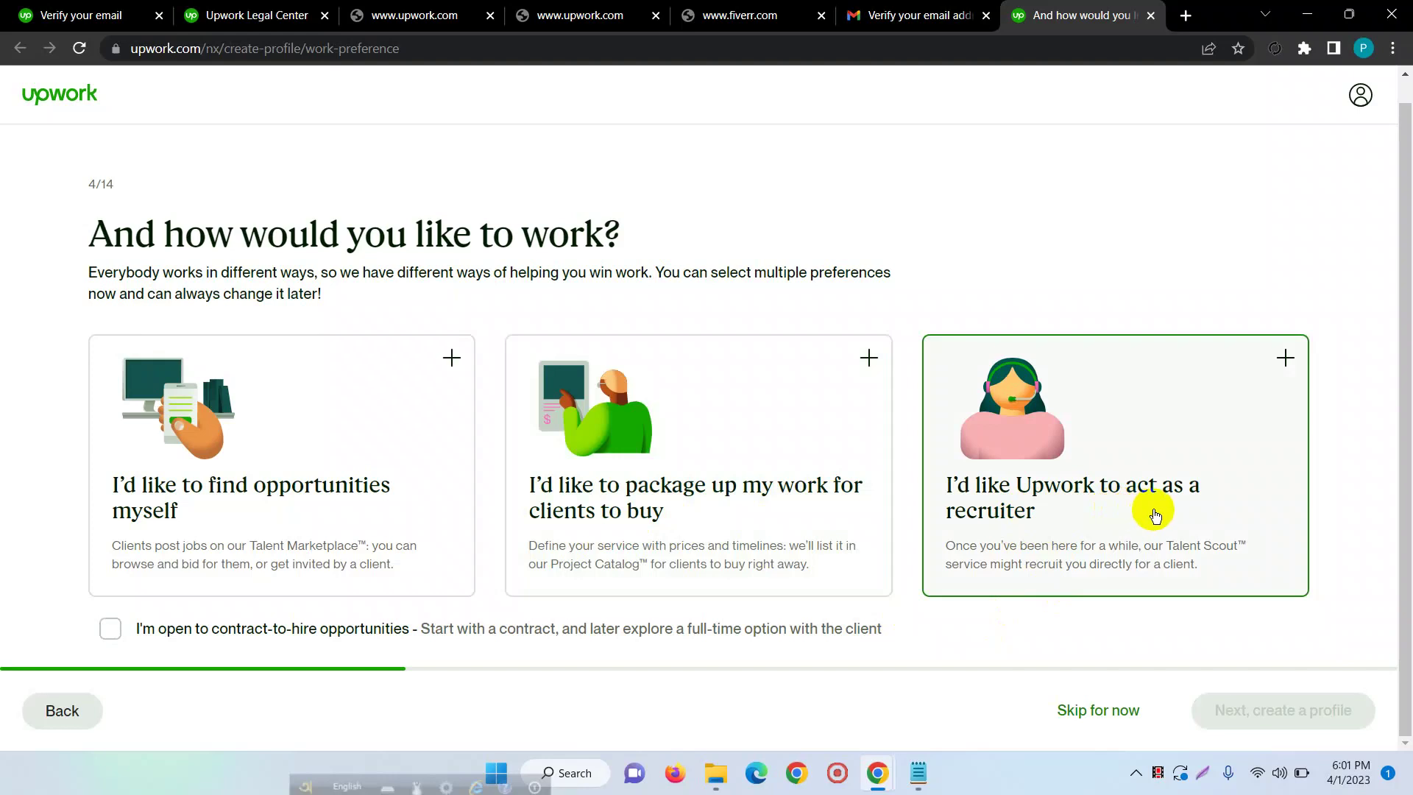
left_click(451, 357)
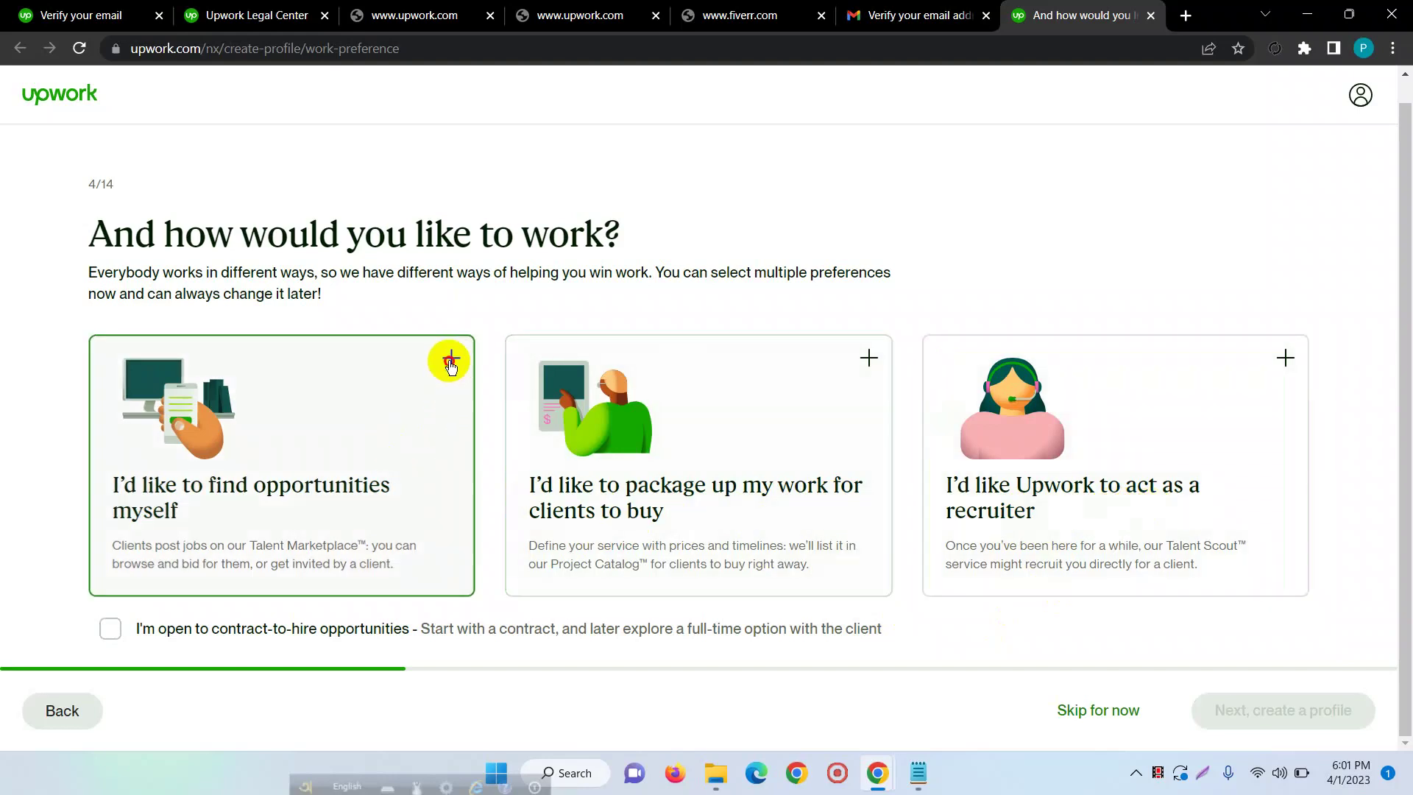
left_click(870, 361)
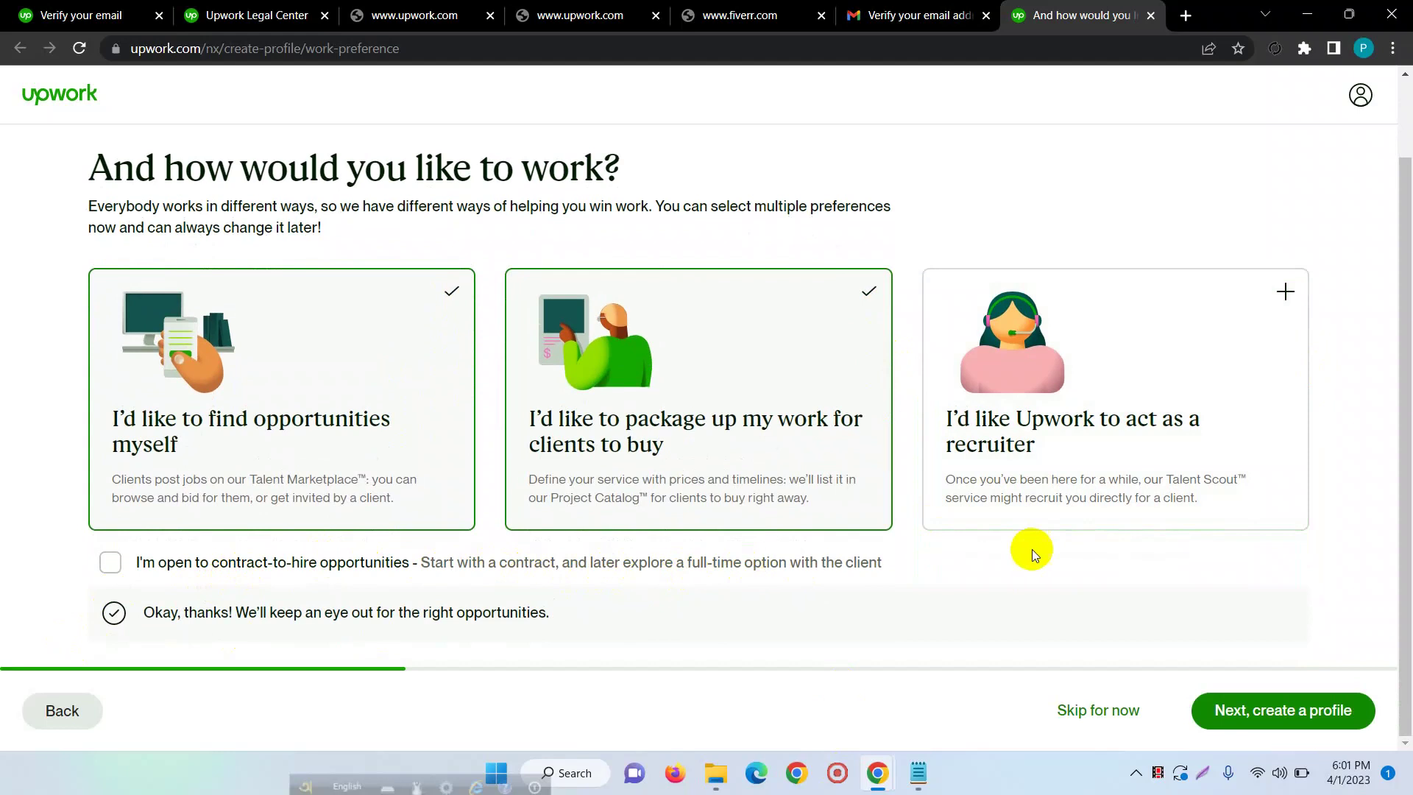
left_click(300, 567)
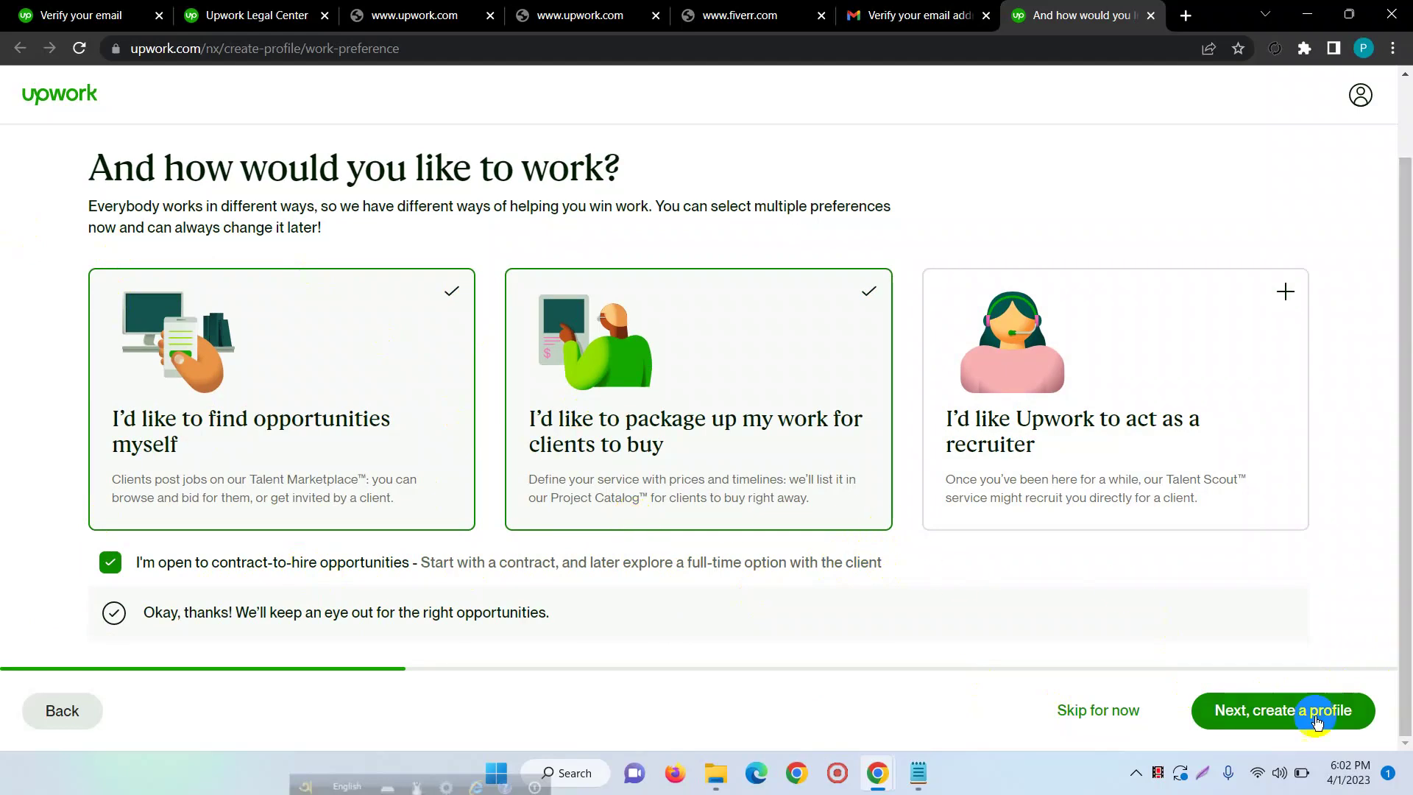
left_click(1282, 711)
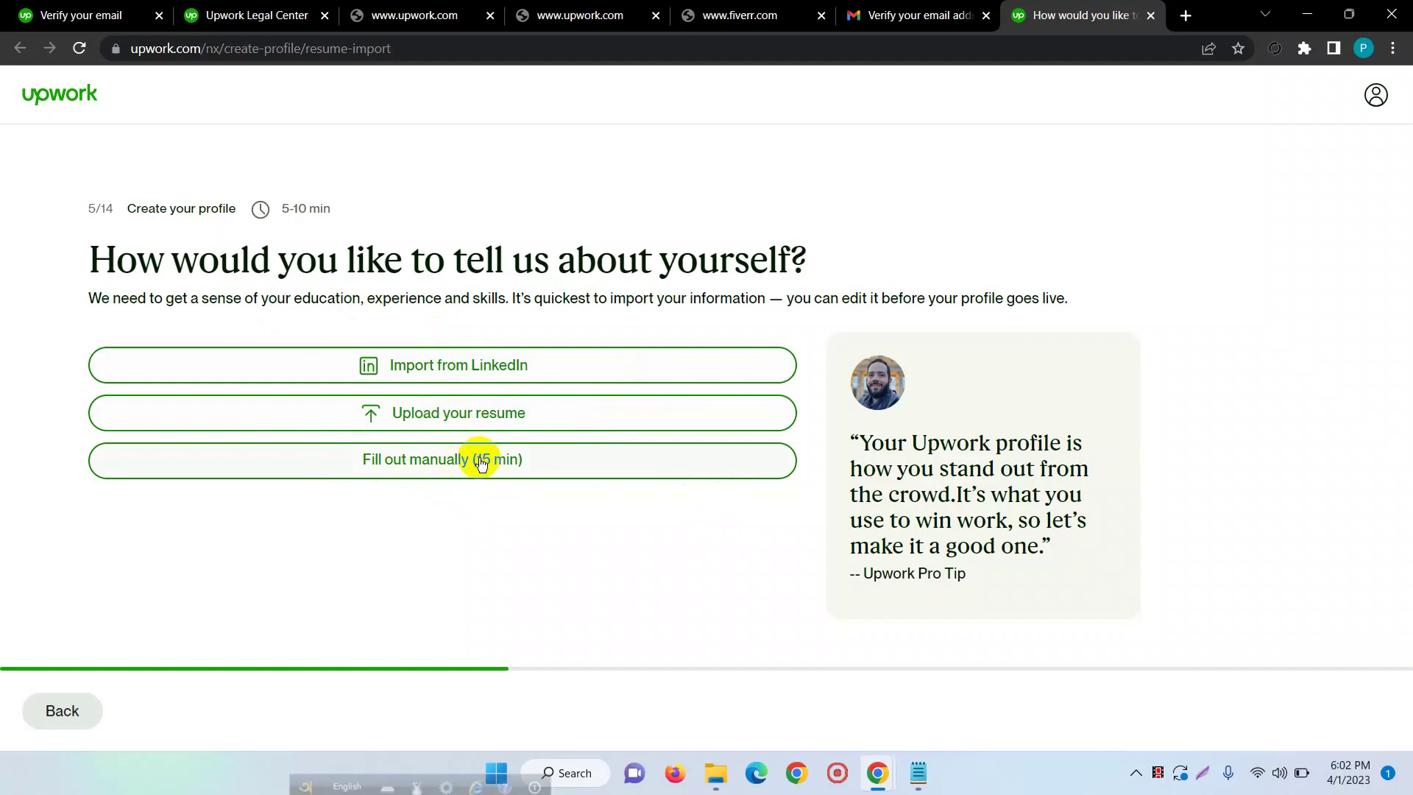
- Choose 'Fill out manually (15 min)' to enter the profile details by hand
left_click(420, 469)
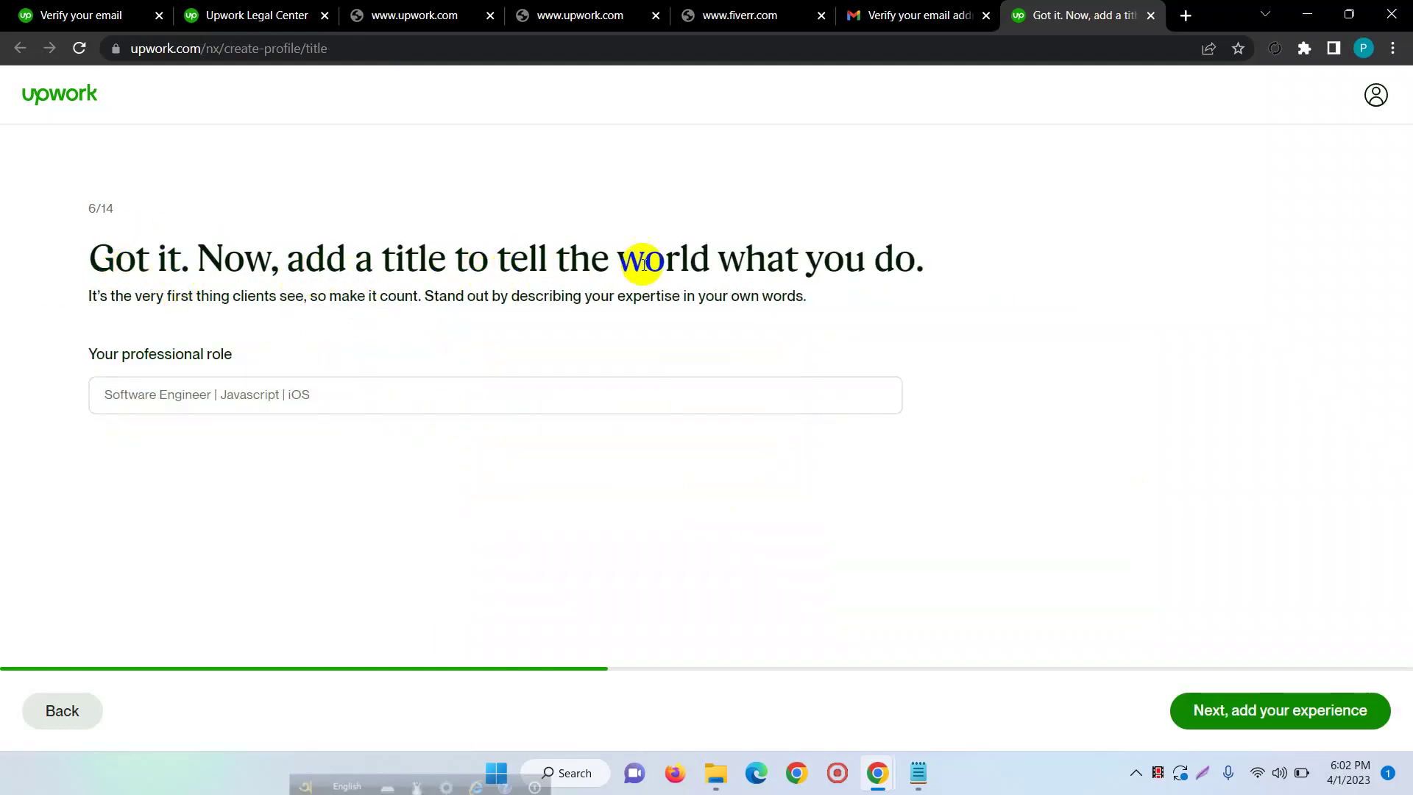
- Begin the professional role title with 'WordPress Expert'
left_click(189, 406)
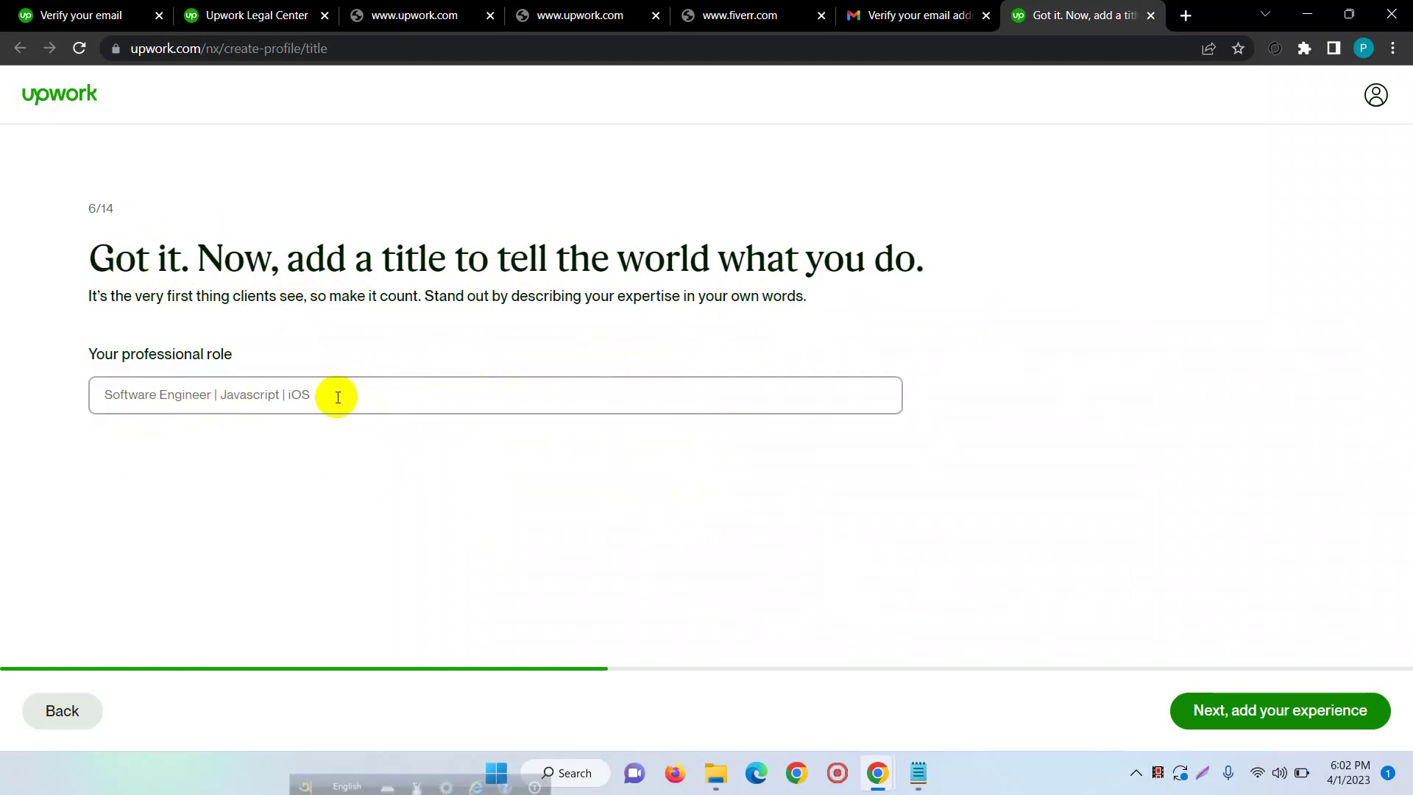
key("Caps_Lock")
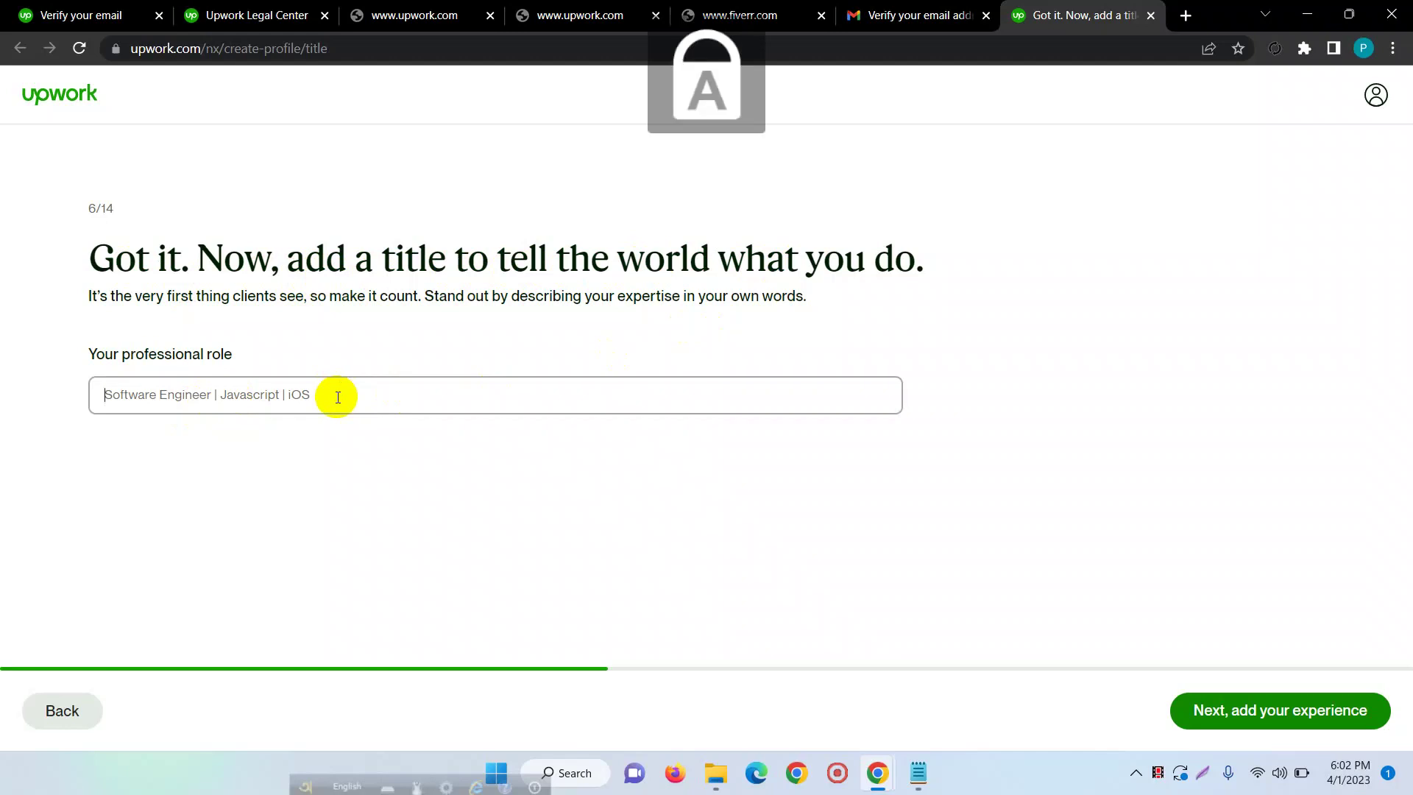
type("W")
key("Caps_Lock")
type("ord")
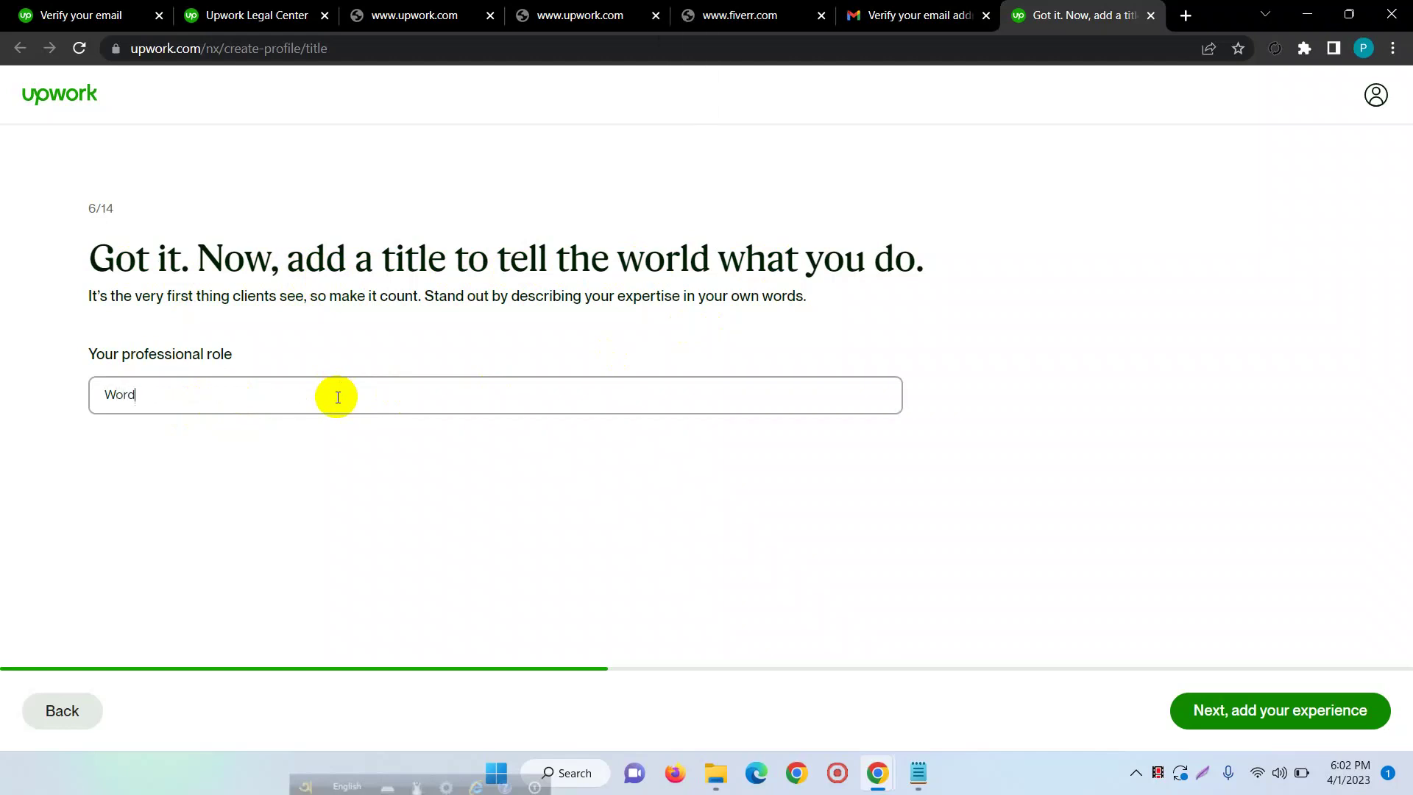
key("Caps_Lock")
type("P")
key("Caps_Lock")
type("ress")
key("Caps_Lock")
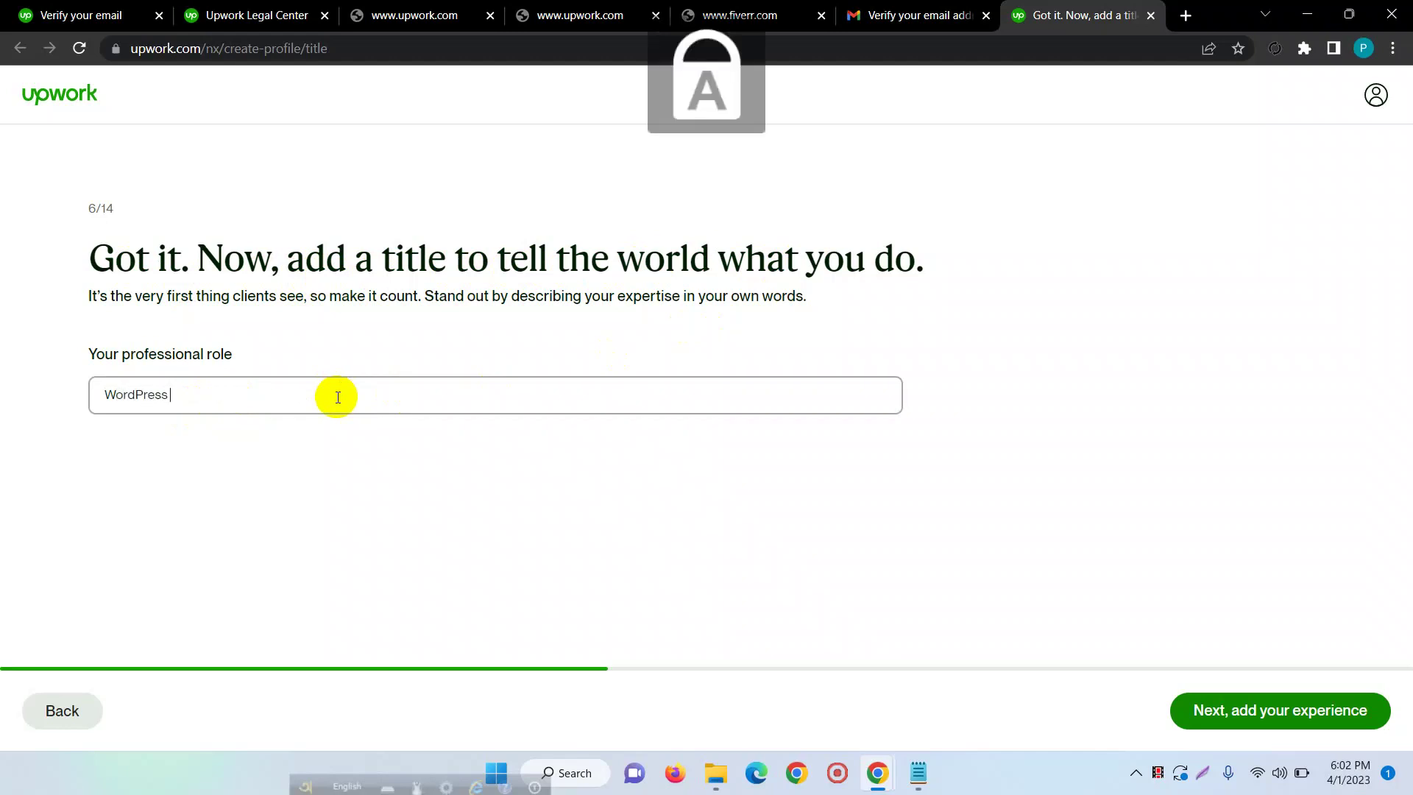
type("E")
key("Caps_Lock")
type("xpert |")
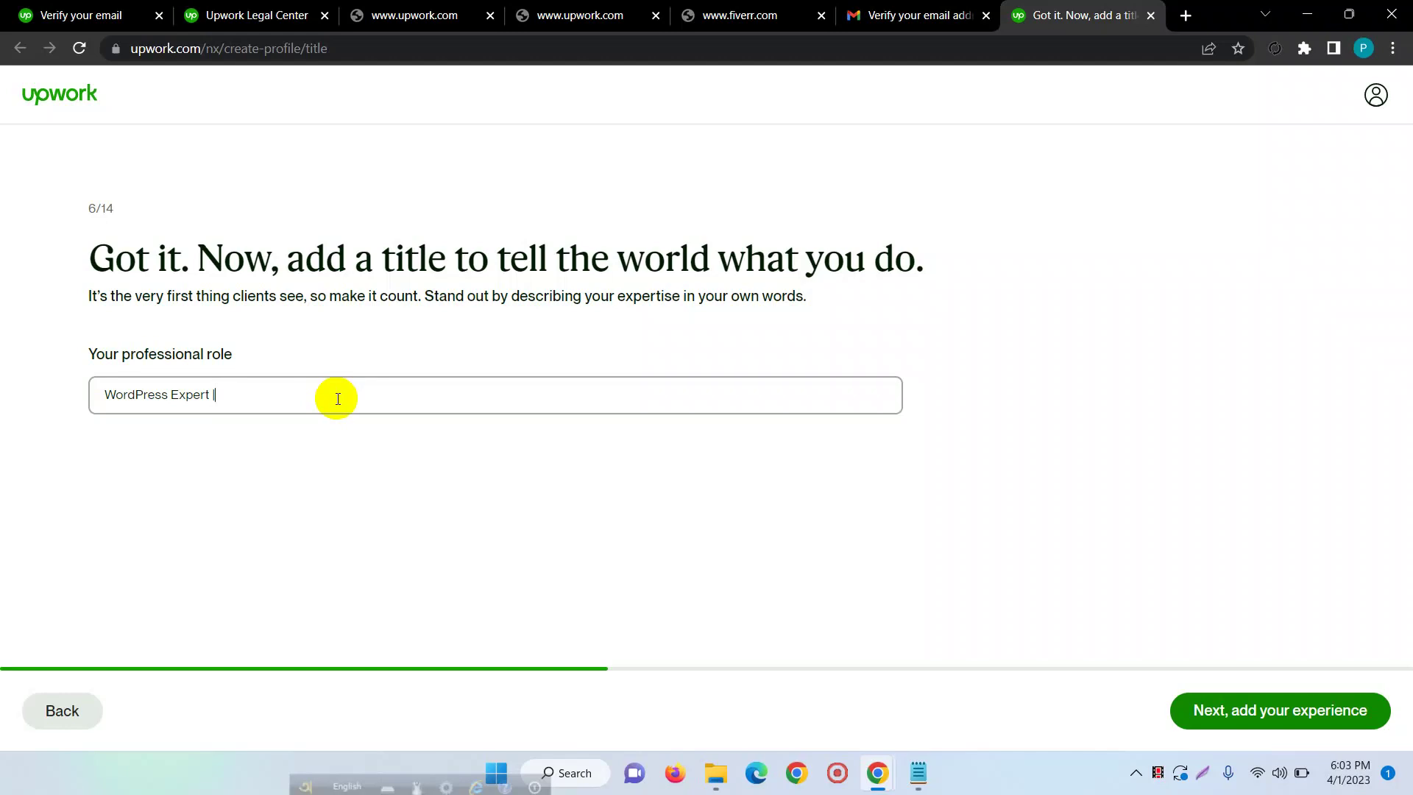
- Finish the title with 'Excellent Landing Page Designer' and continue to work experience
key("Caps_Lock")
type("E")
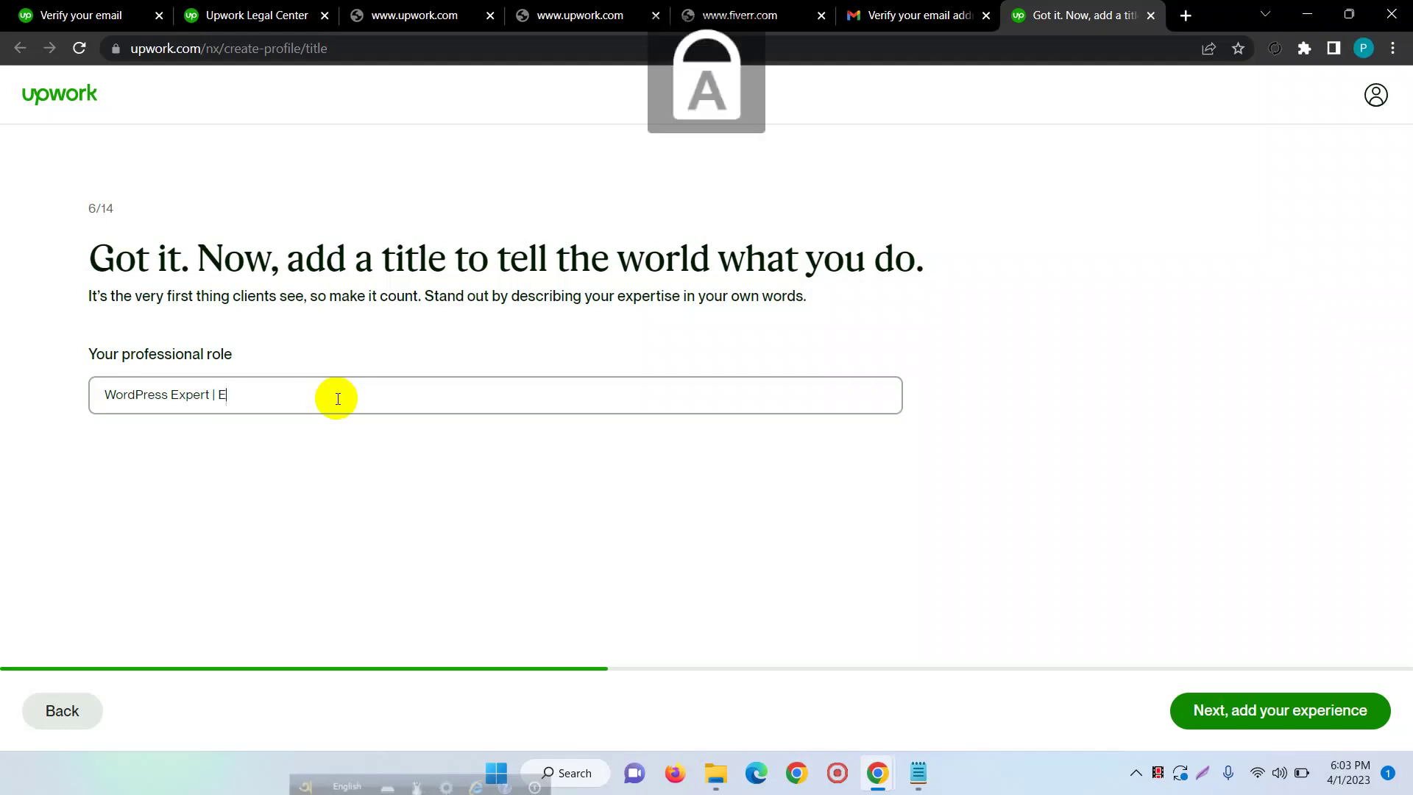
key("Caps_Lock")
type("xcellend")
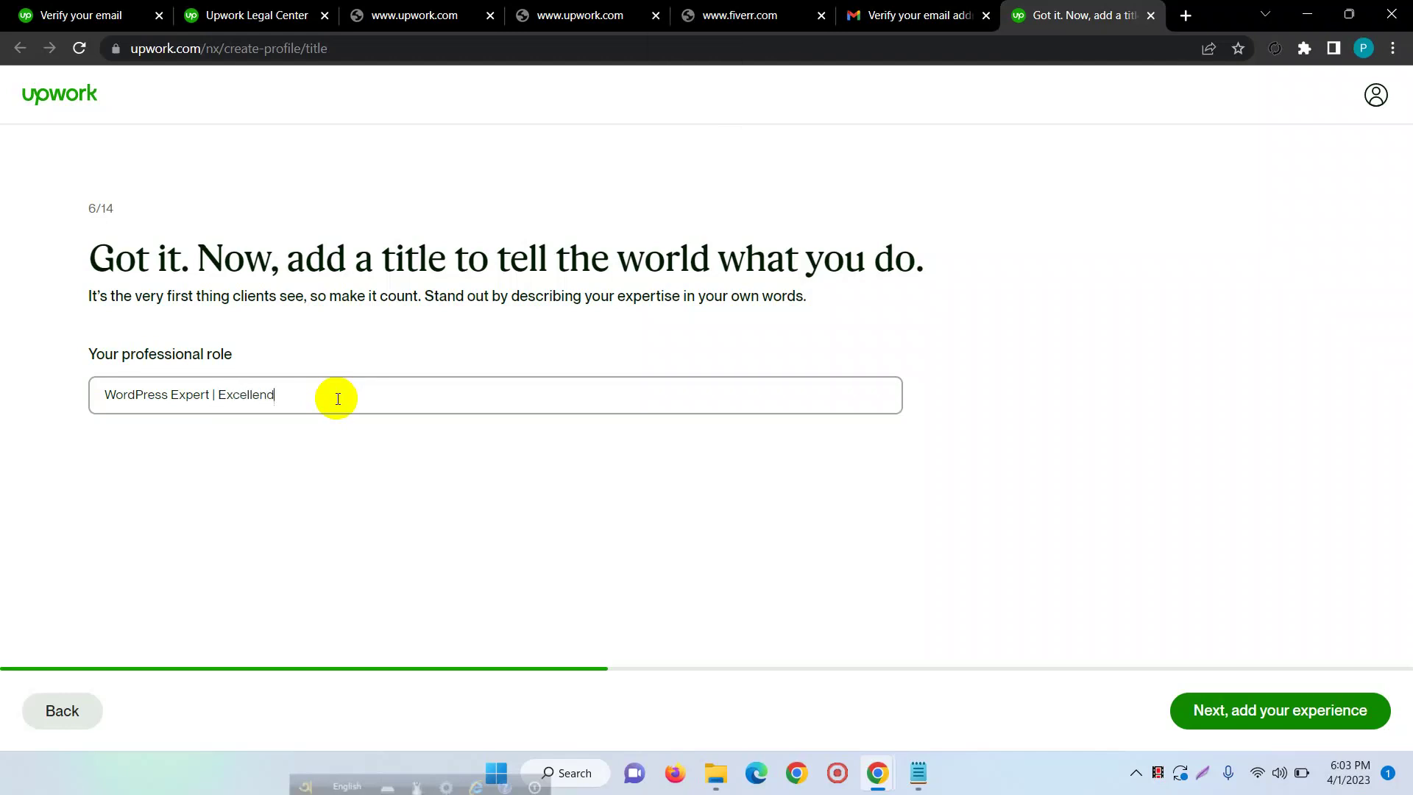
type("t")
key("Caps_Lock")
type("L")
key("Caps_Lock")
type("anding")
key("Caps_Lock")
type("P")
key("Caps_Lock")
type("age")
key("Caps_Lock")
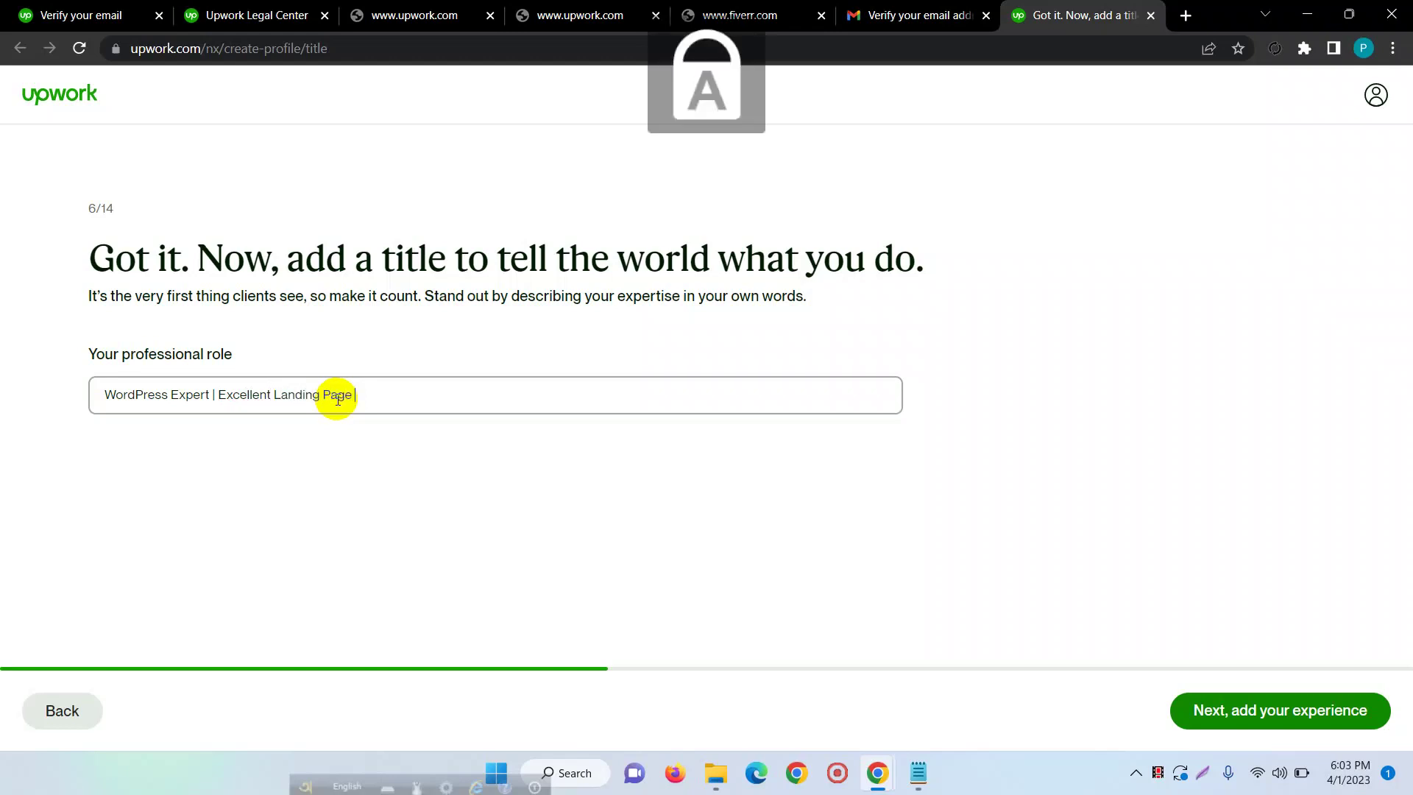
type("D")
key("Caps_Lock")
type("esigner")
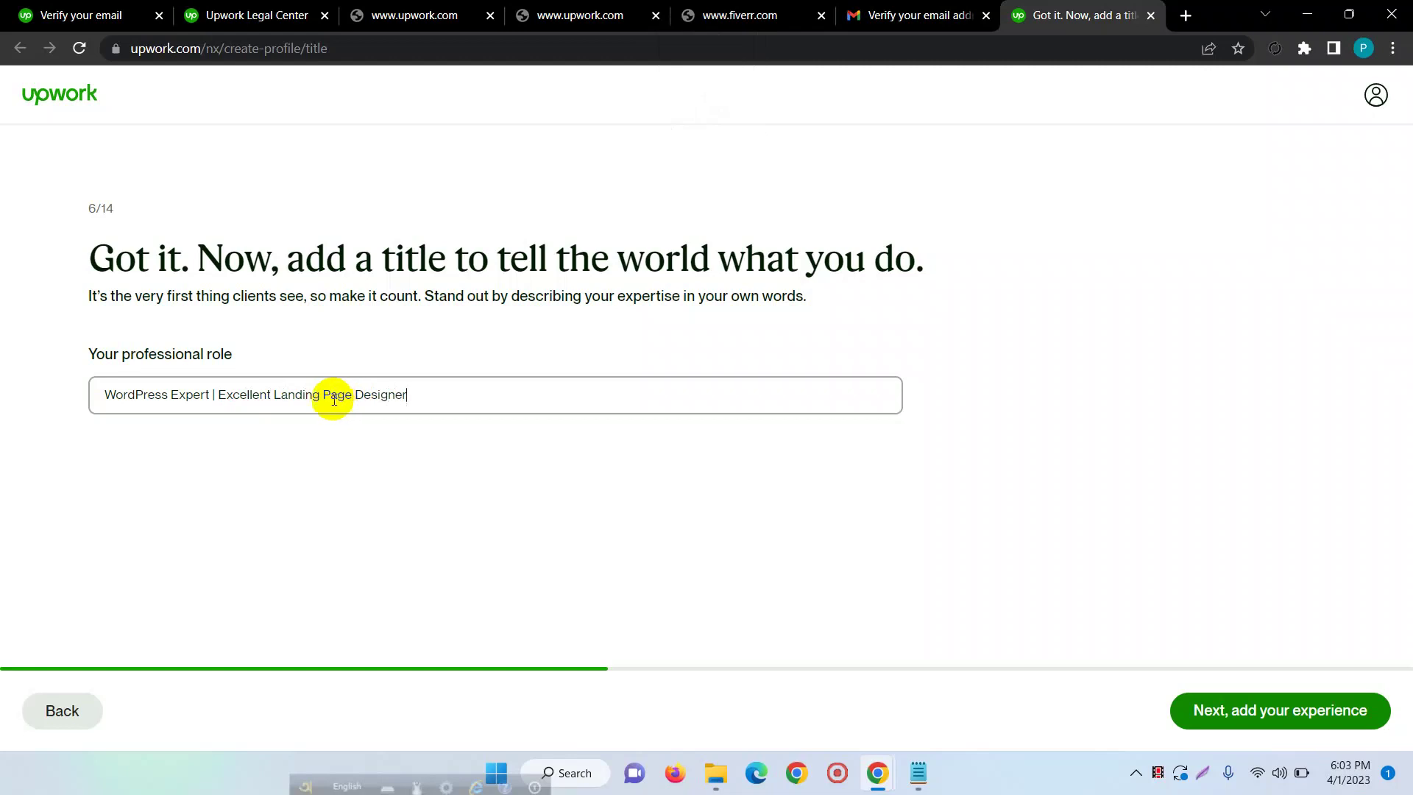
left_click(1282, 716)
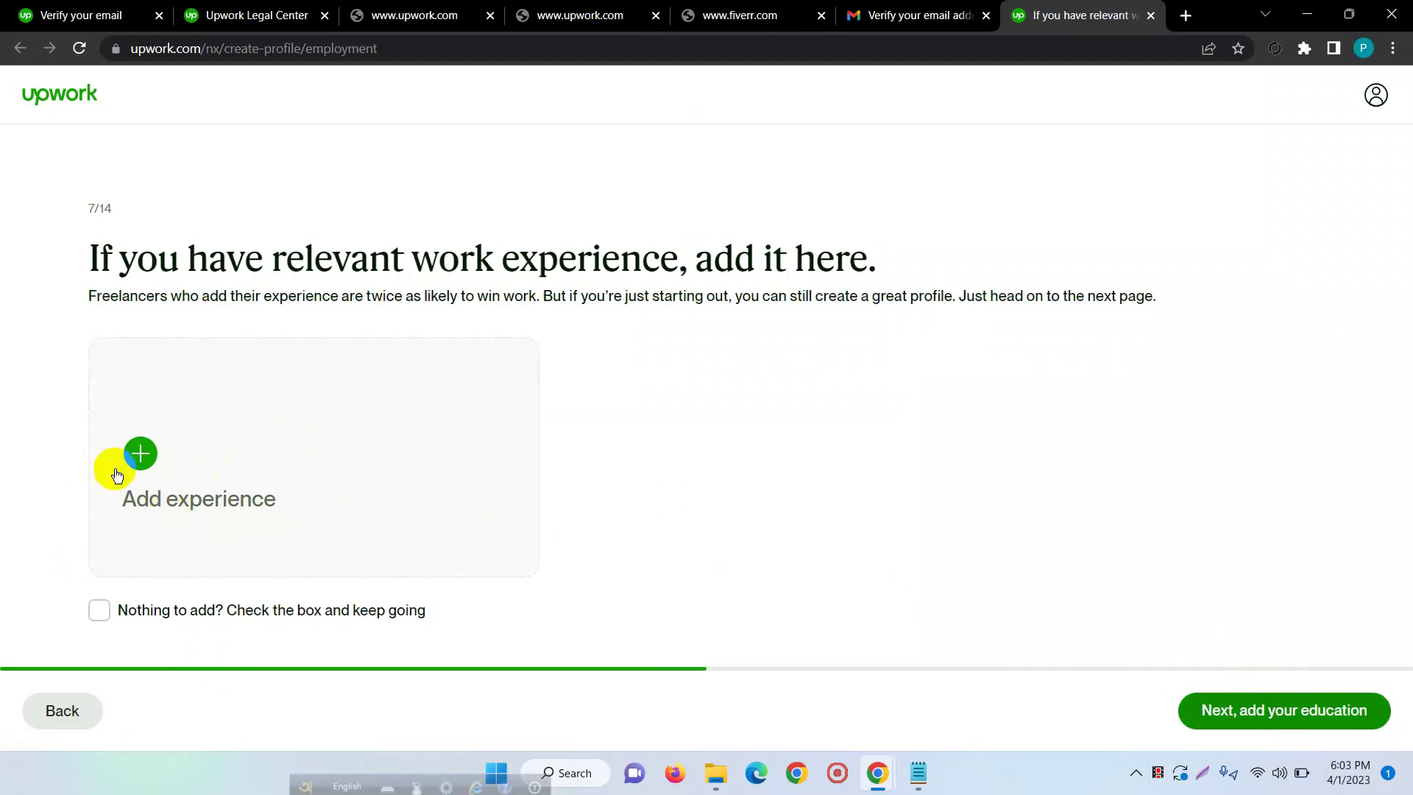
- Start a work experience entry titled 'WordPress Developer' at company 'Freelancer Xi'
left_click(143, 469)
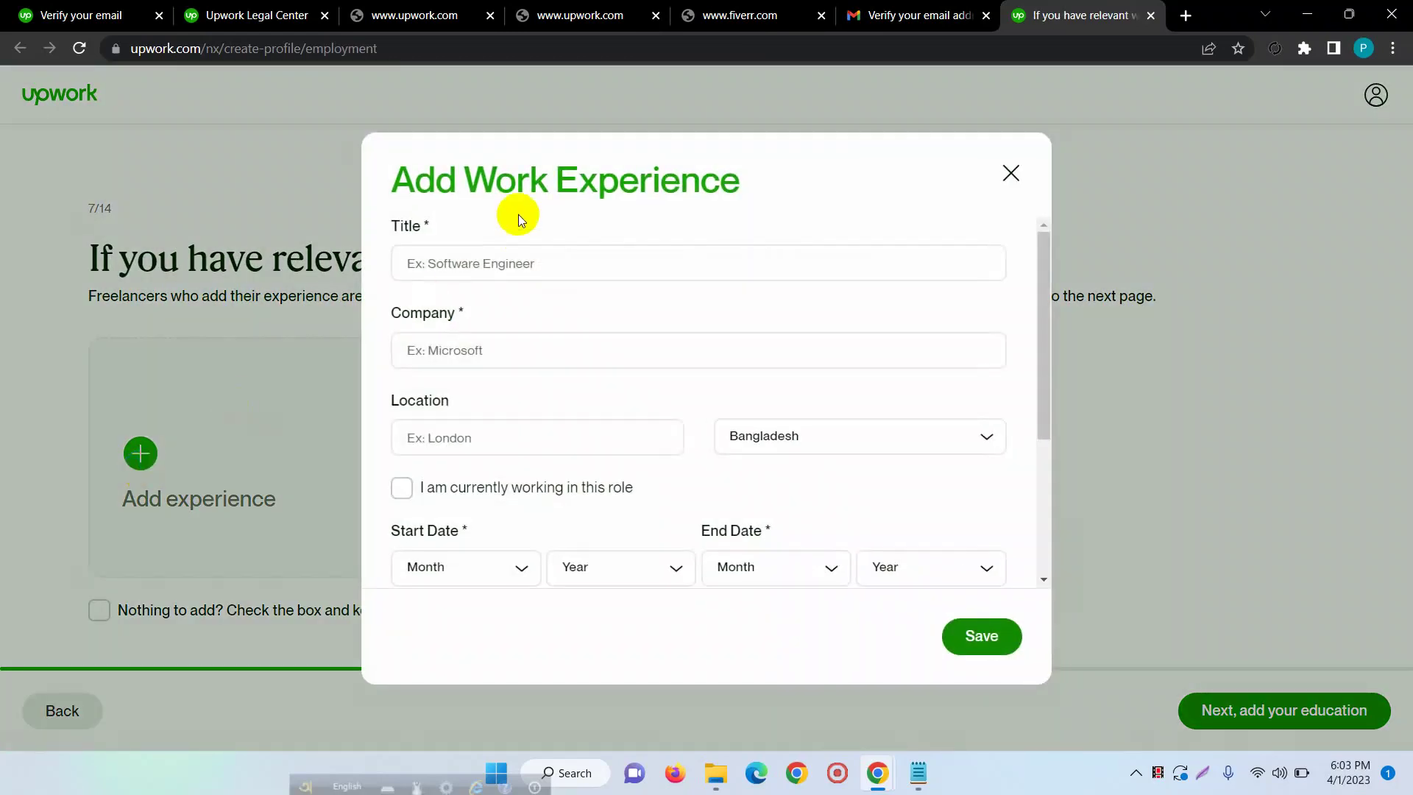
left_click(498, 272)
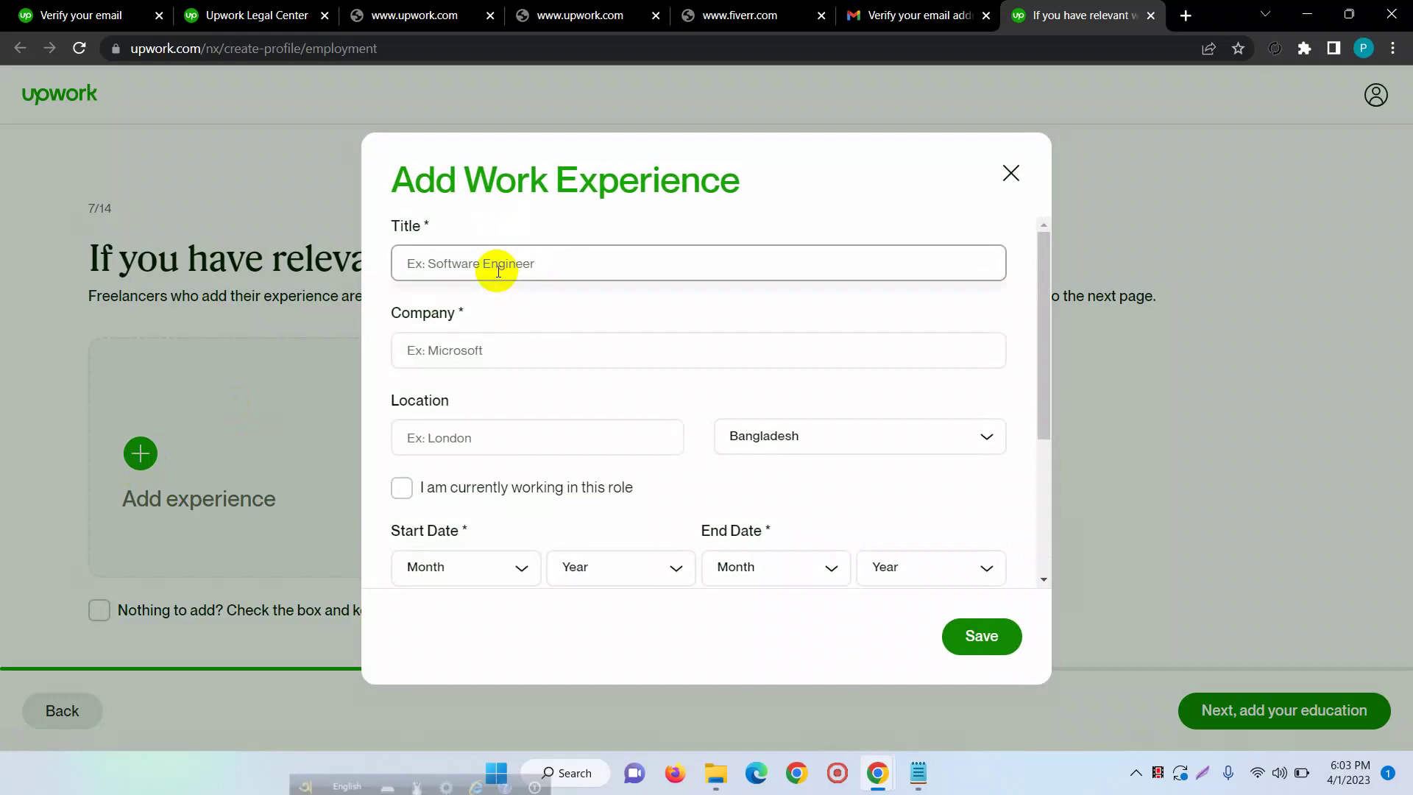
type("Wor")
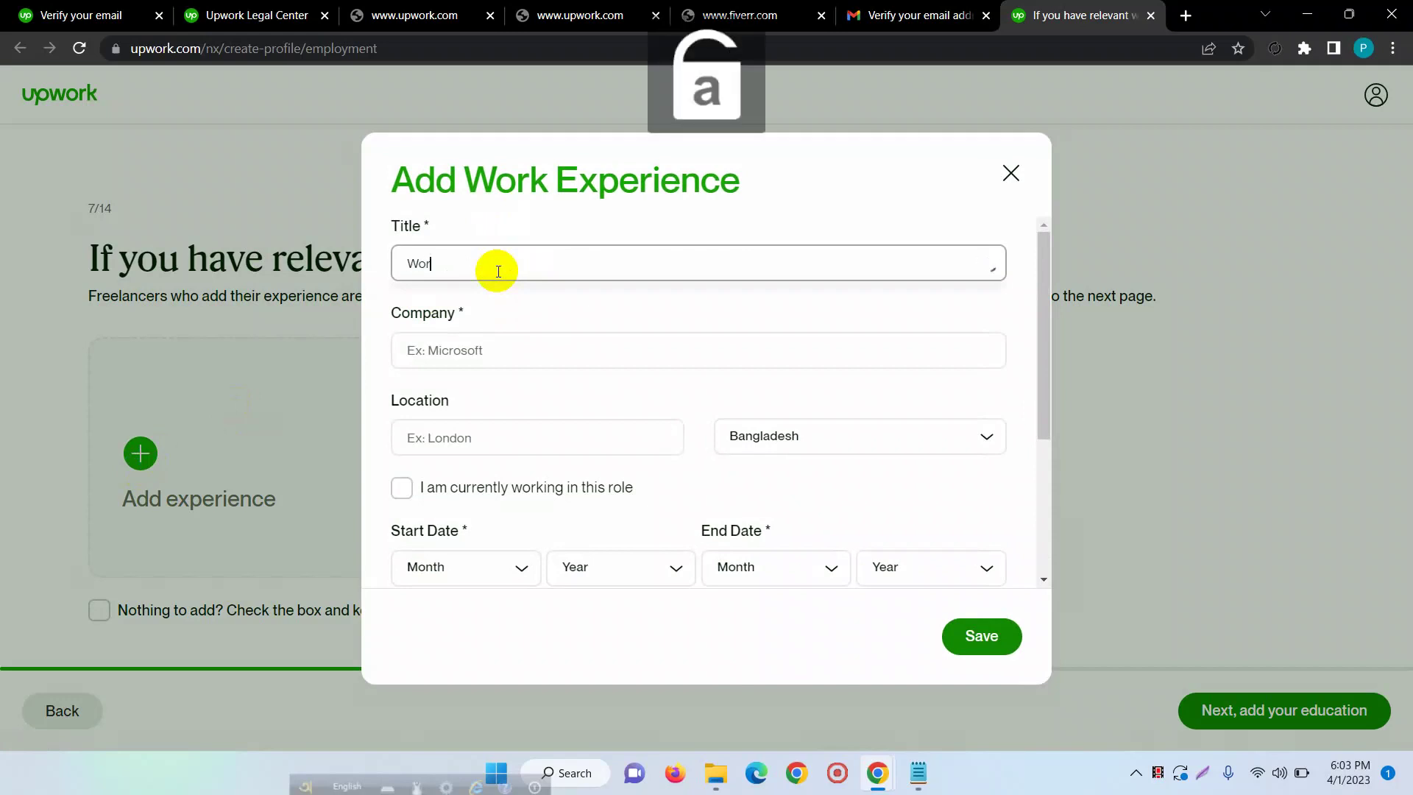
type("dPress")
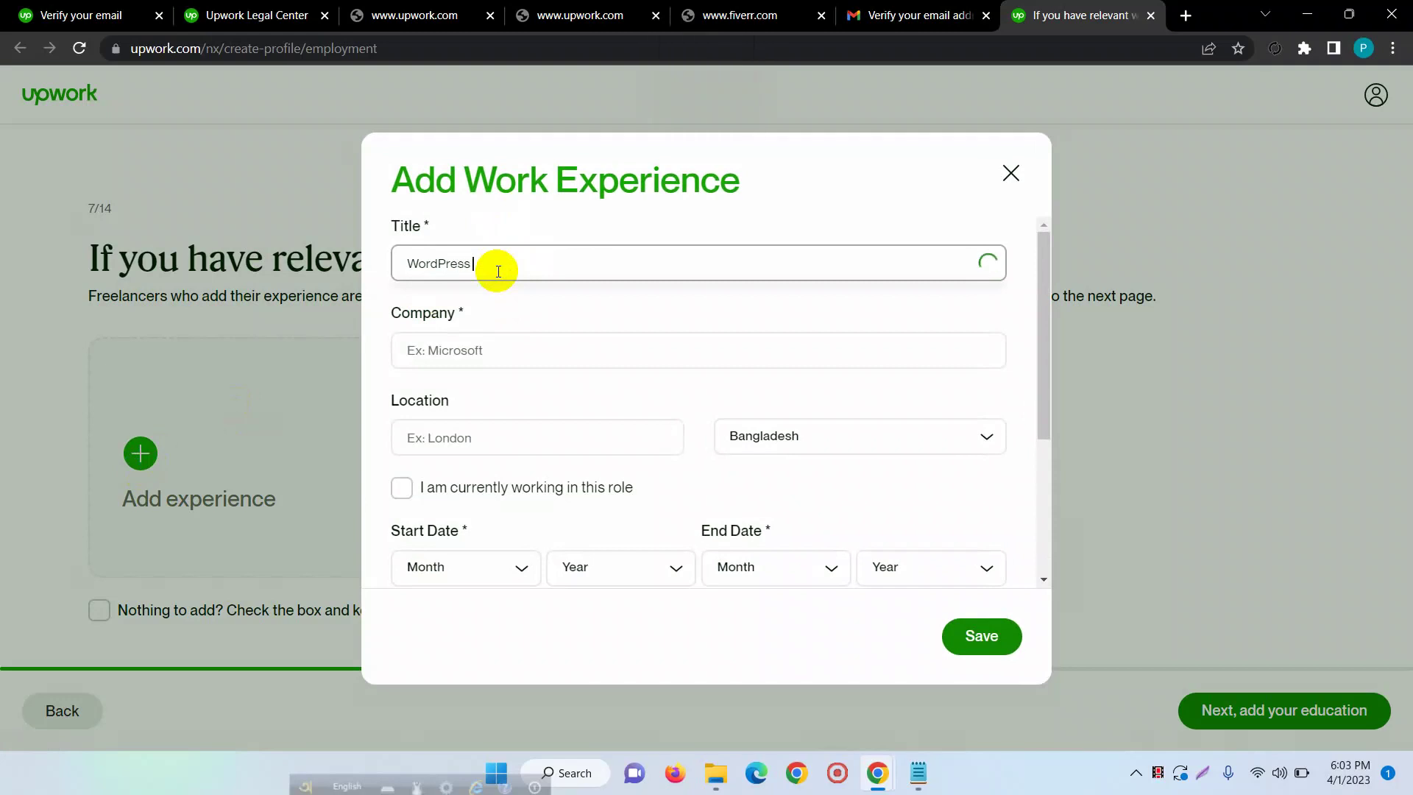
type(" Deve")
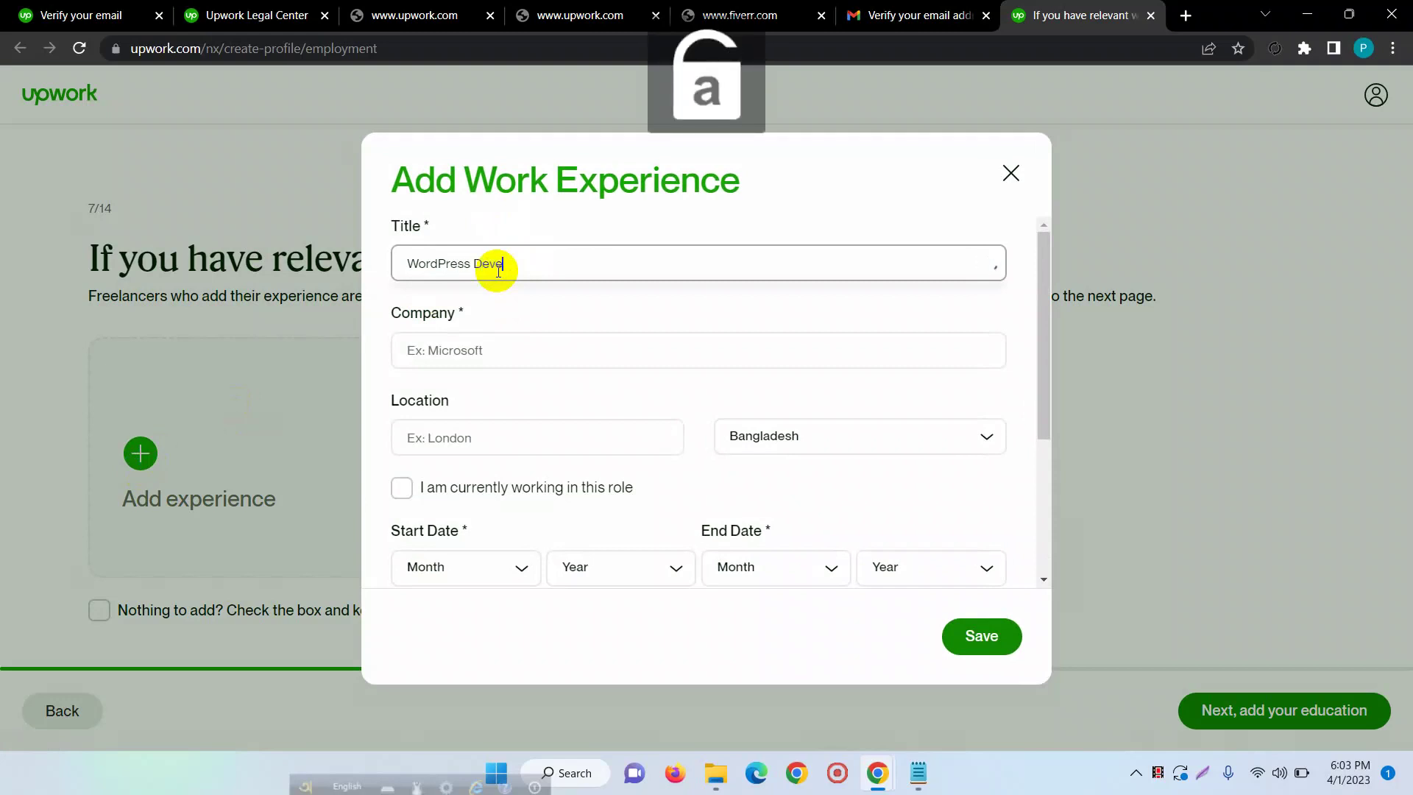
type("loper")
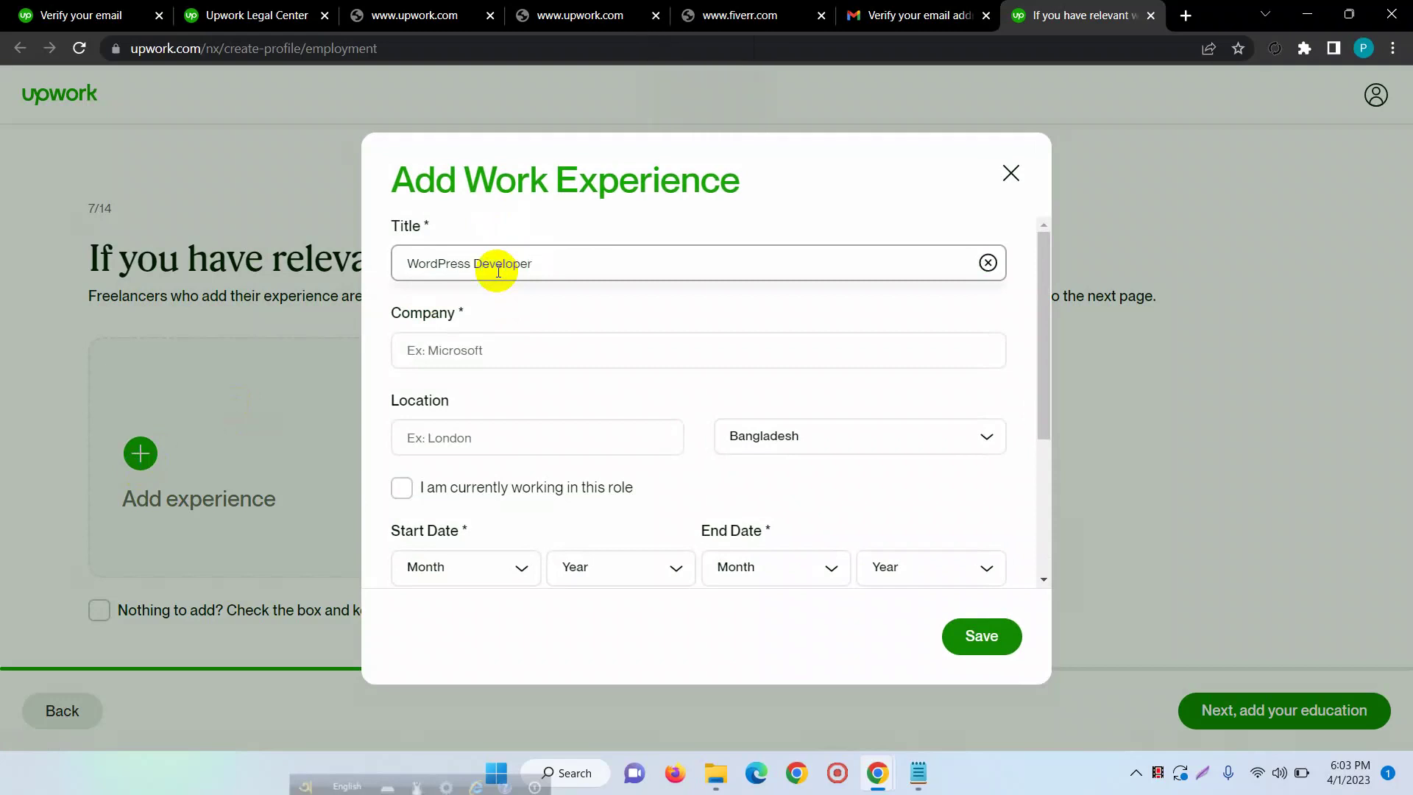
left_click(521, 346)
key("Caps_Lock")
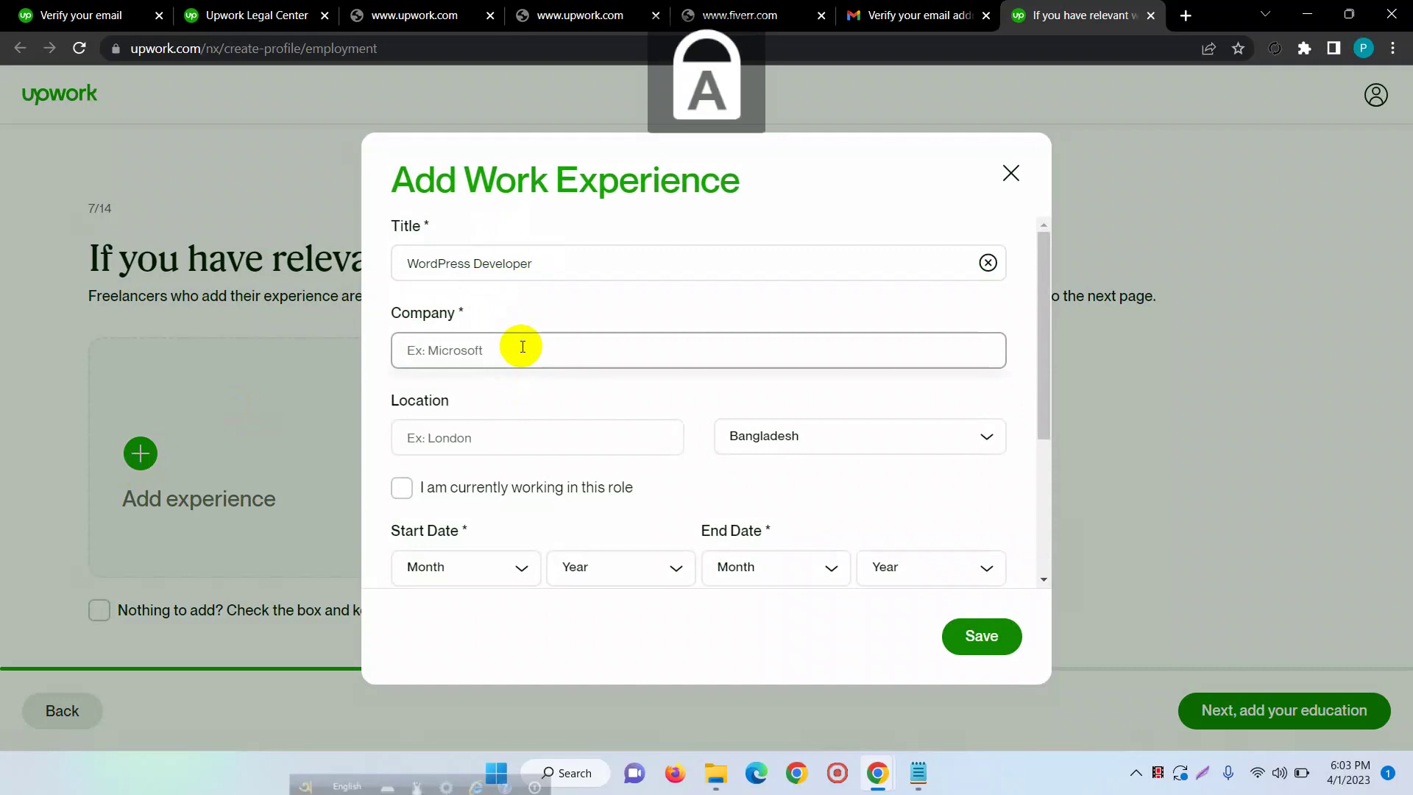
type("F")
key("Caps_Lock")
type("ree")
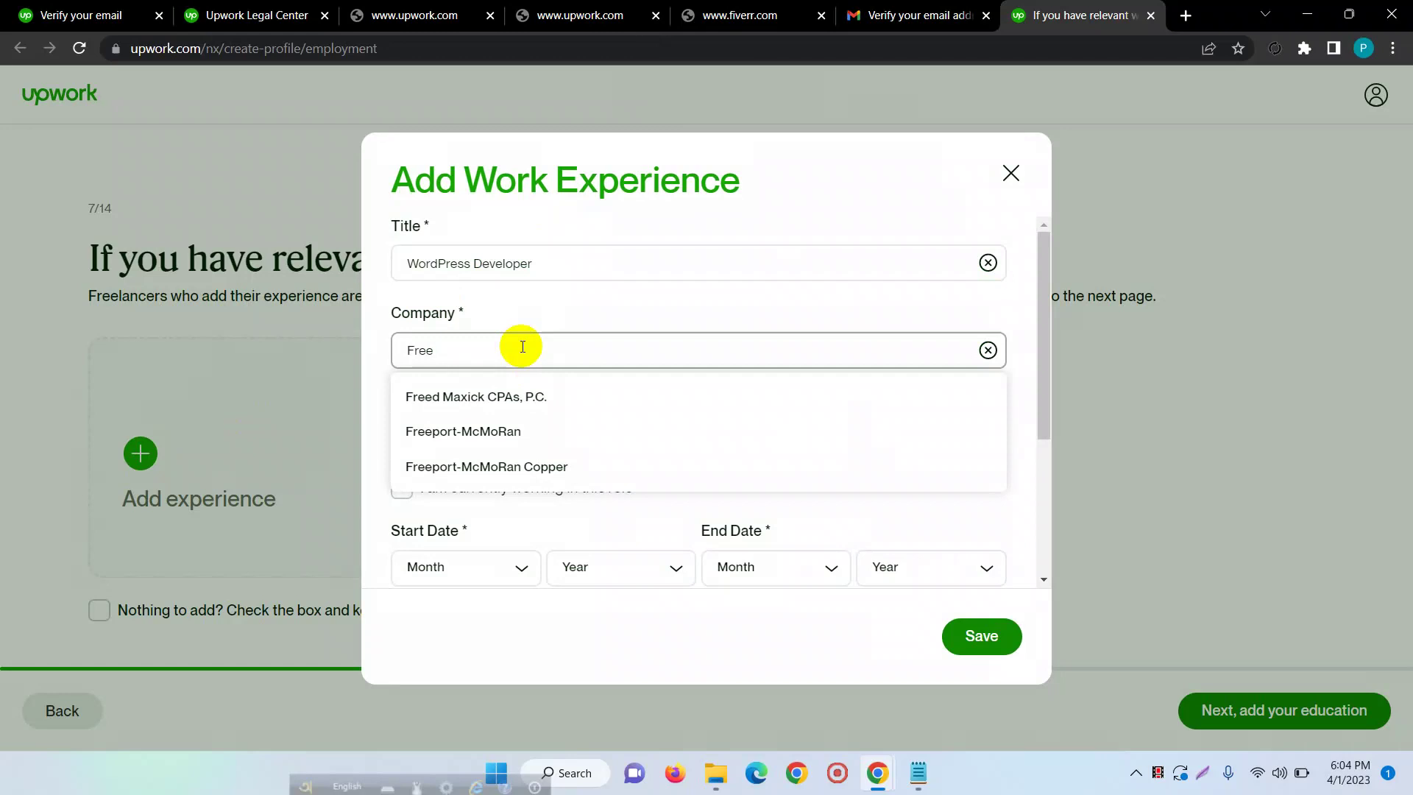
type("lancer")
key("Caps_Lock")
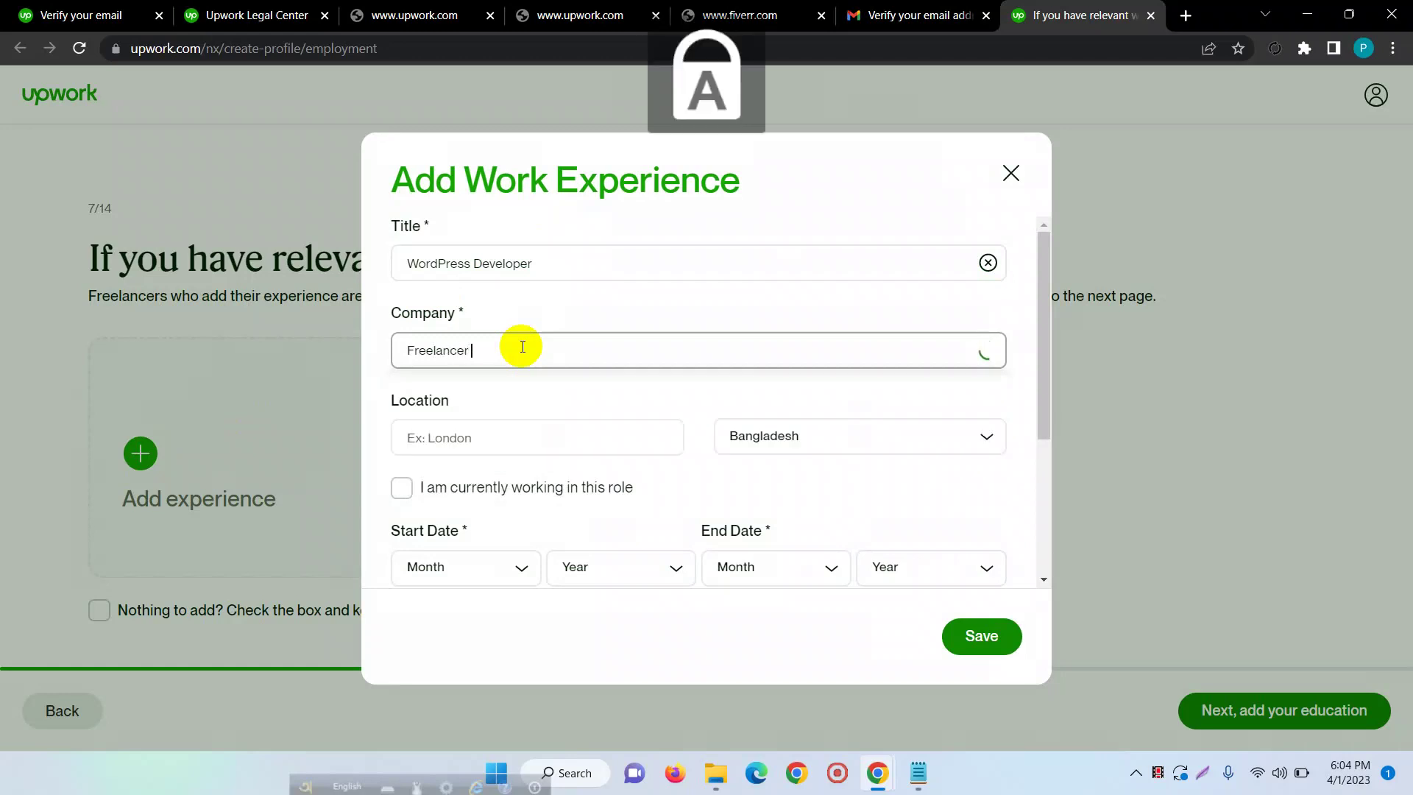
type("X")
key("Caps_Lock")
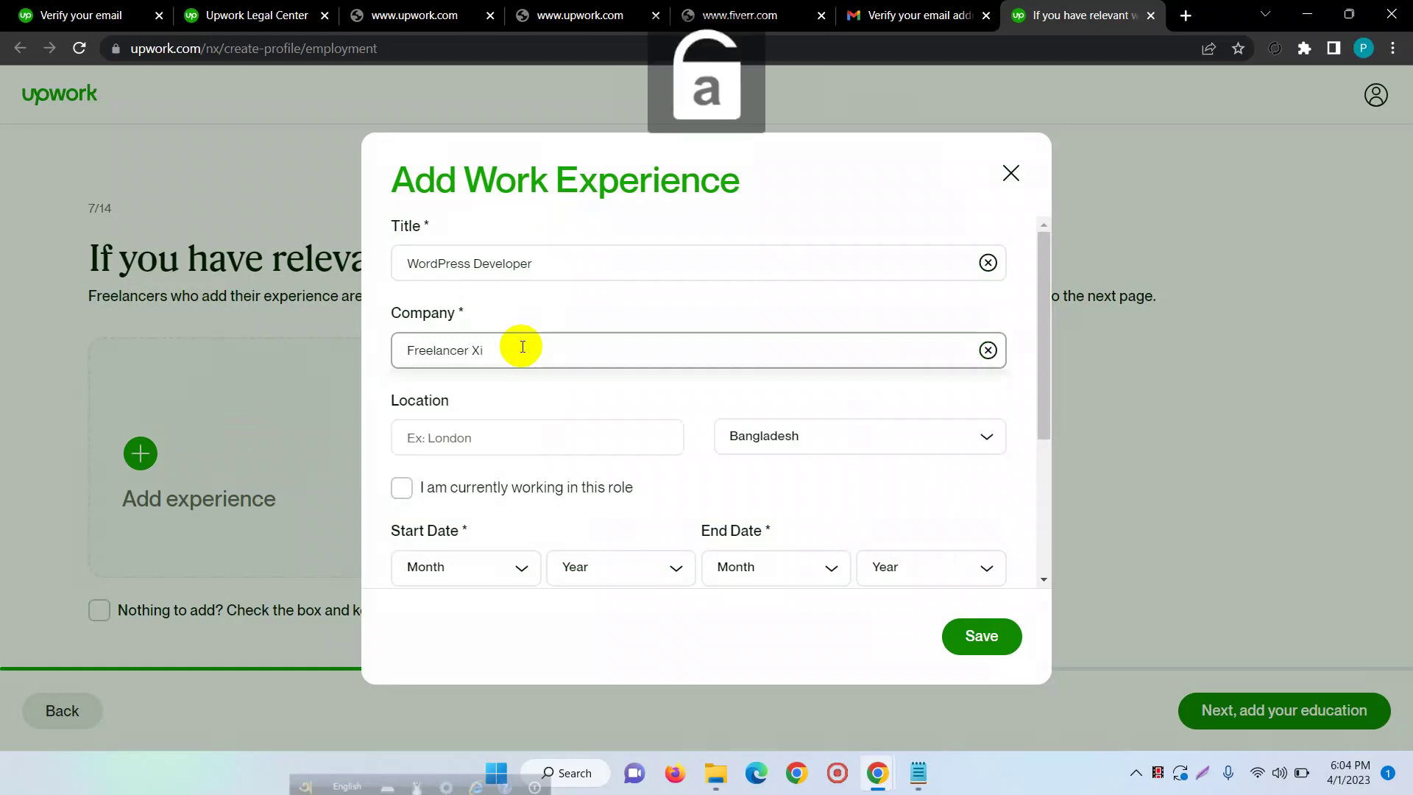
type("i")
- Set the location to Mymensingh and mark it as a current role starting January 2022
left_click(500, 436)
key("Caps_Lock")
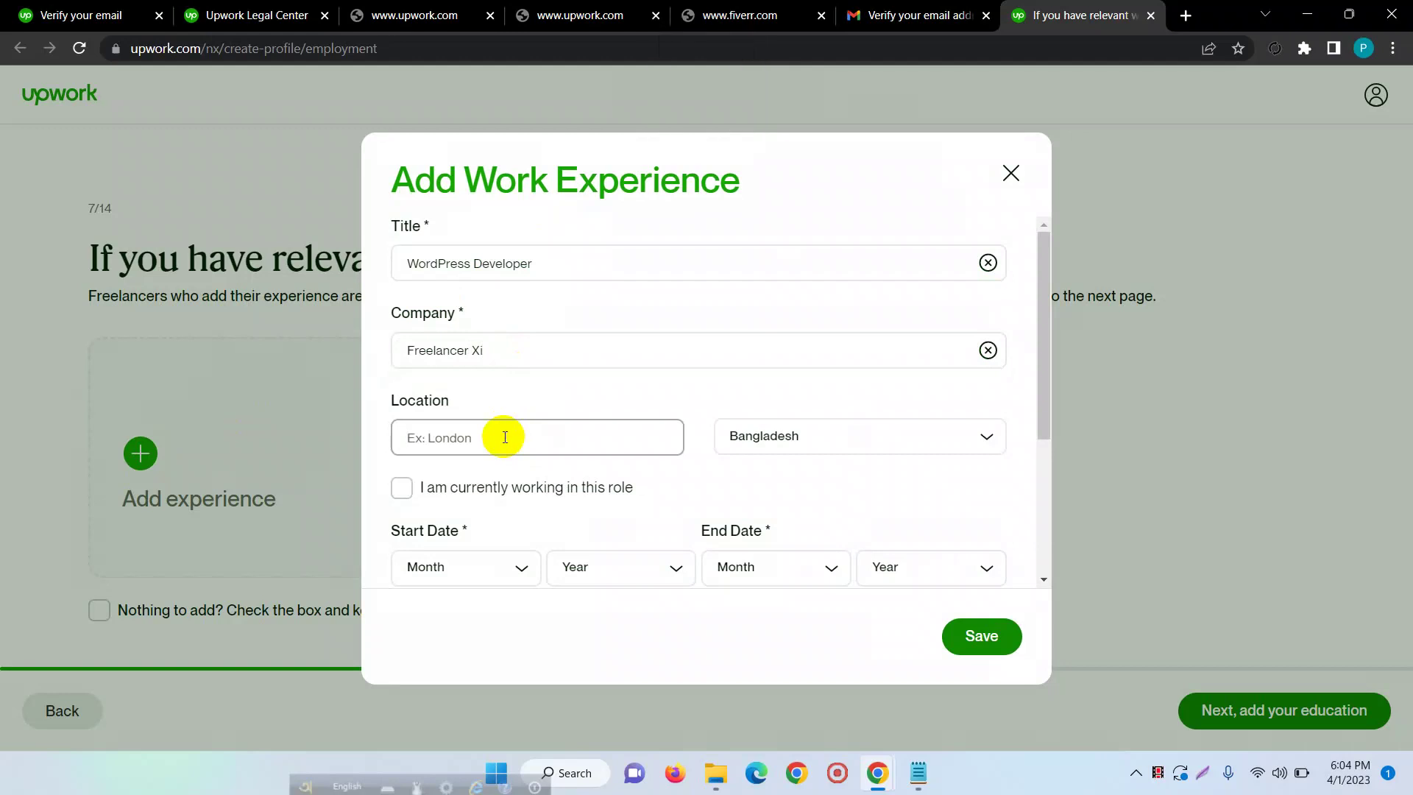
type("M")
key("Caps_Lock")
type("ymensingh")
left_click(535, 487)
left_click(490, 587)
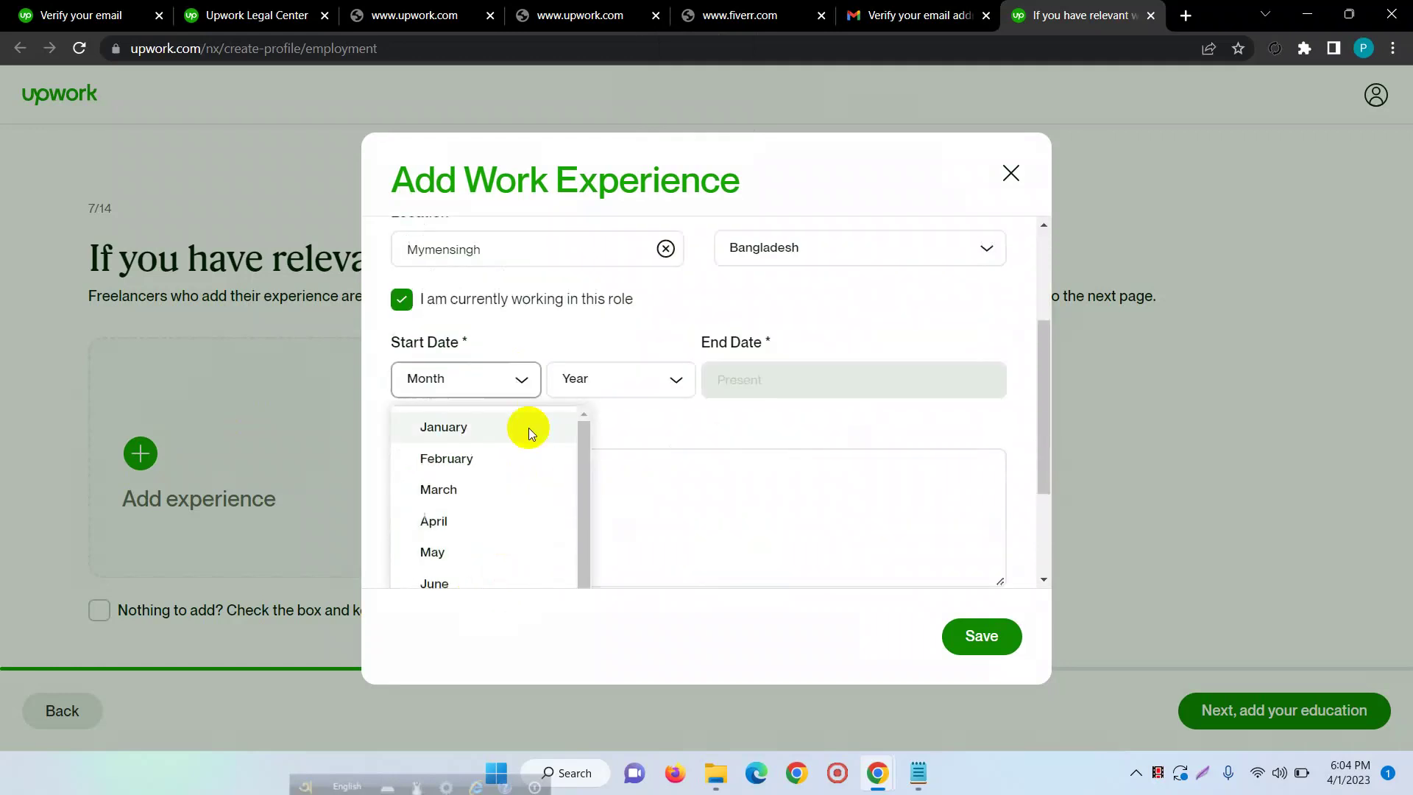
left_click(483, 440)
left_click(625, 380)
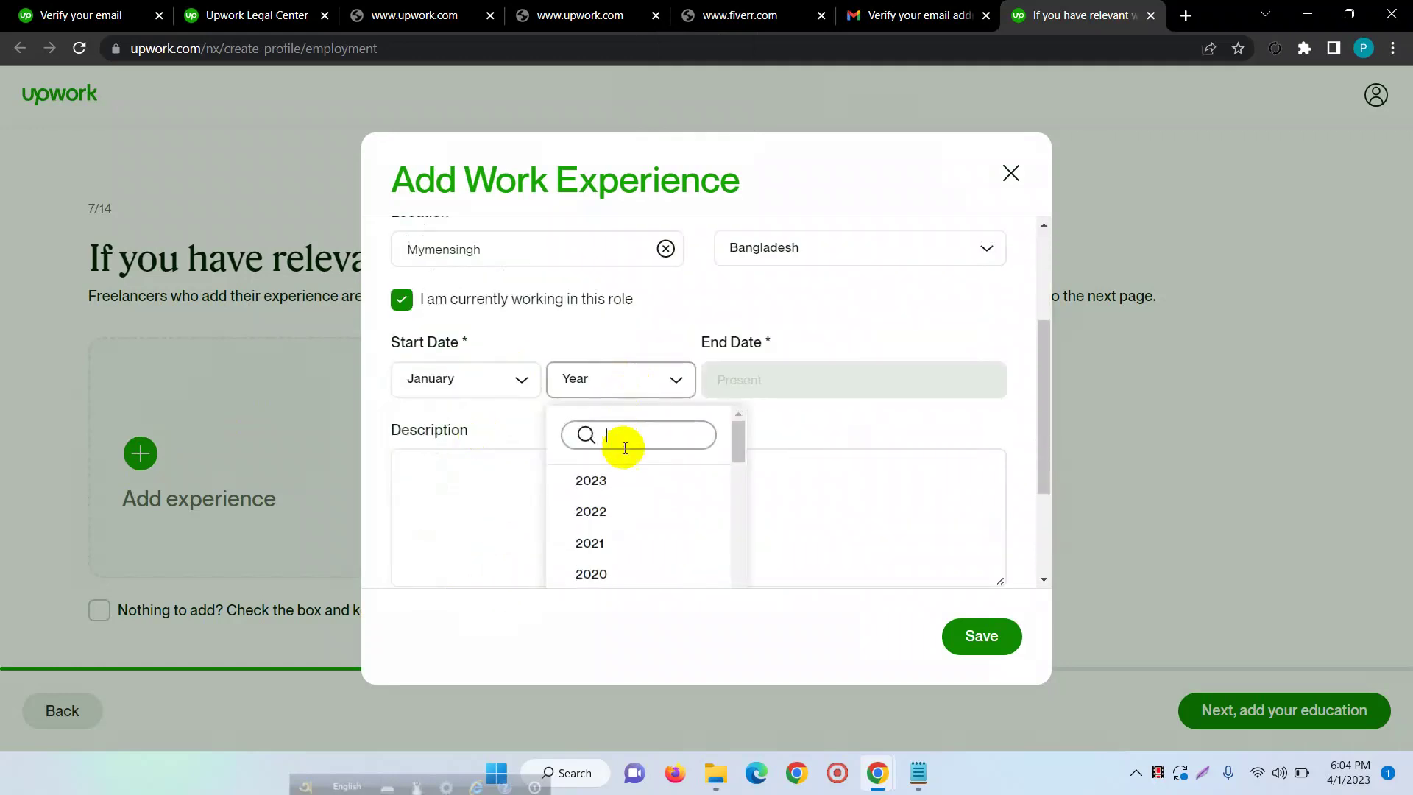
left_click(608, 509)
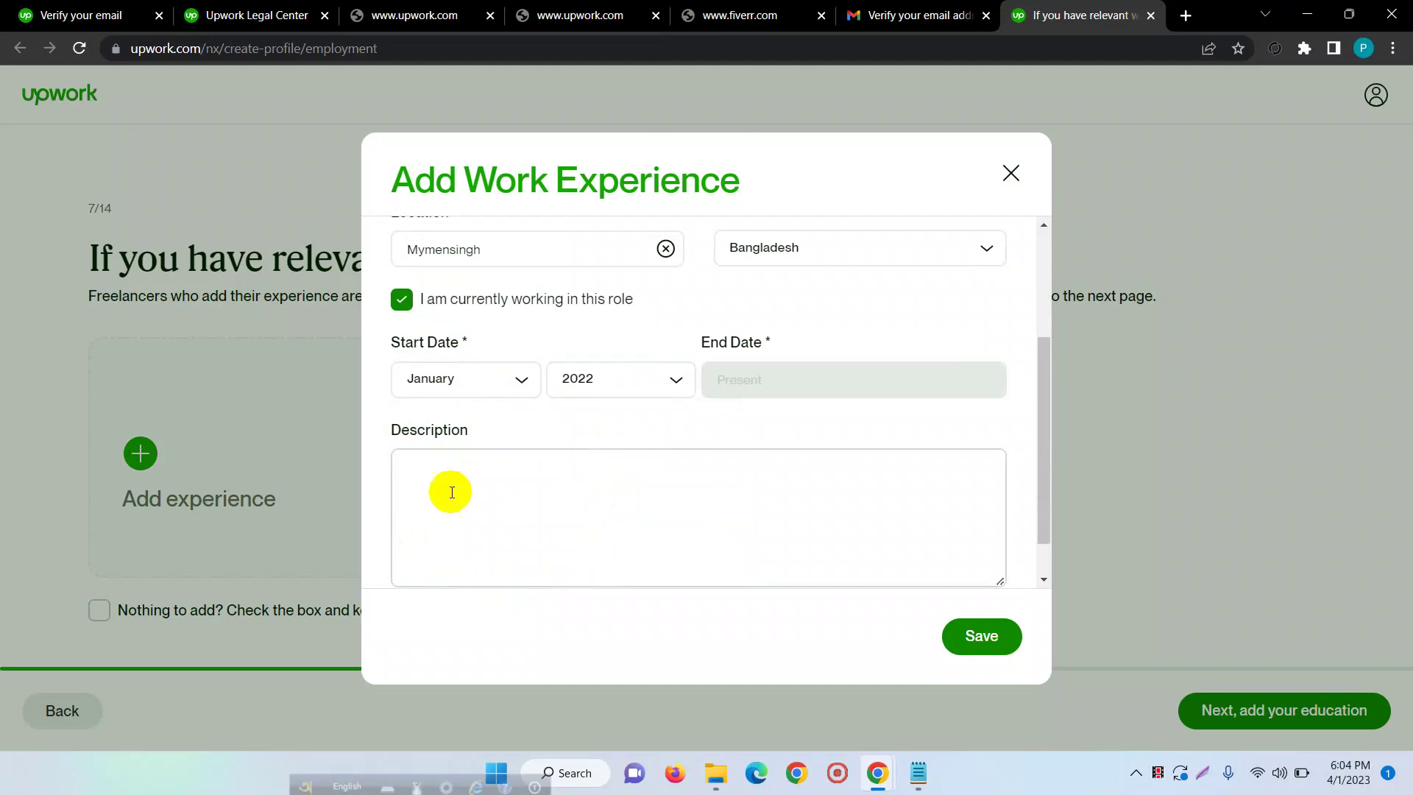
- Write a description about full-time WordPress work at Freelancer Xi Team, then save the entry
left_click(463, 472)
type("I")
key("Caps_Lock")
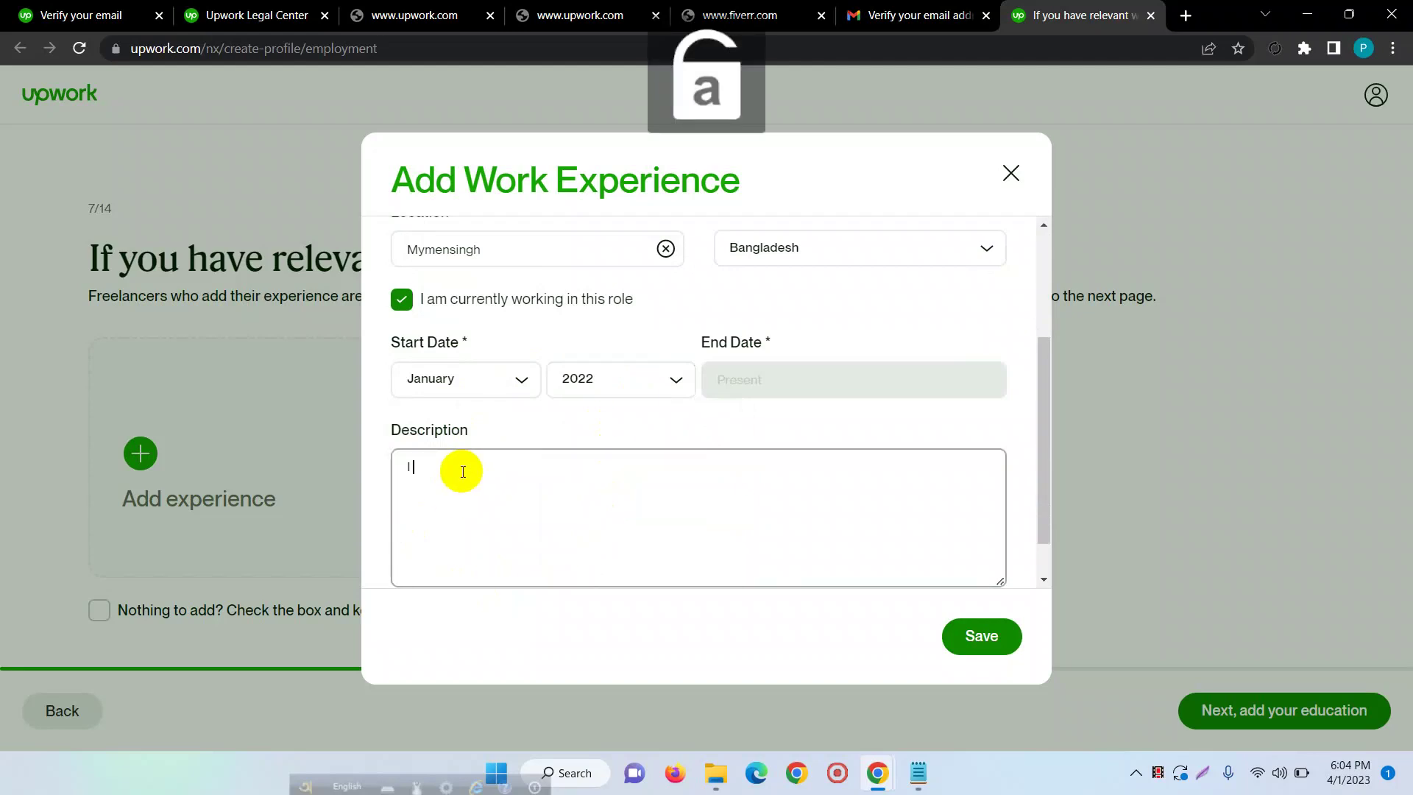
type("have been ")
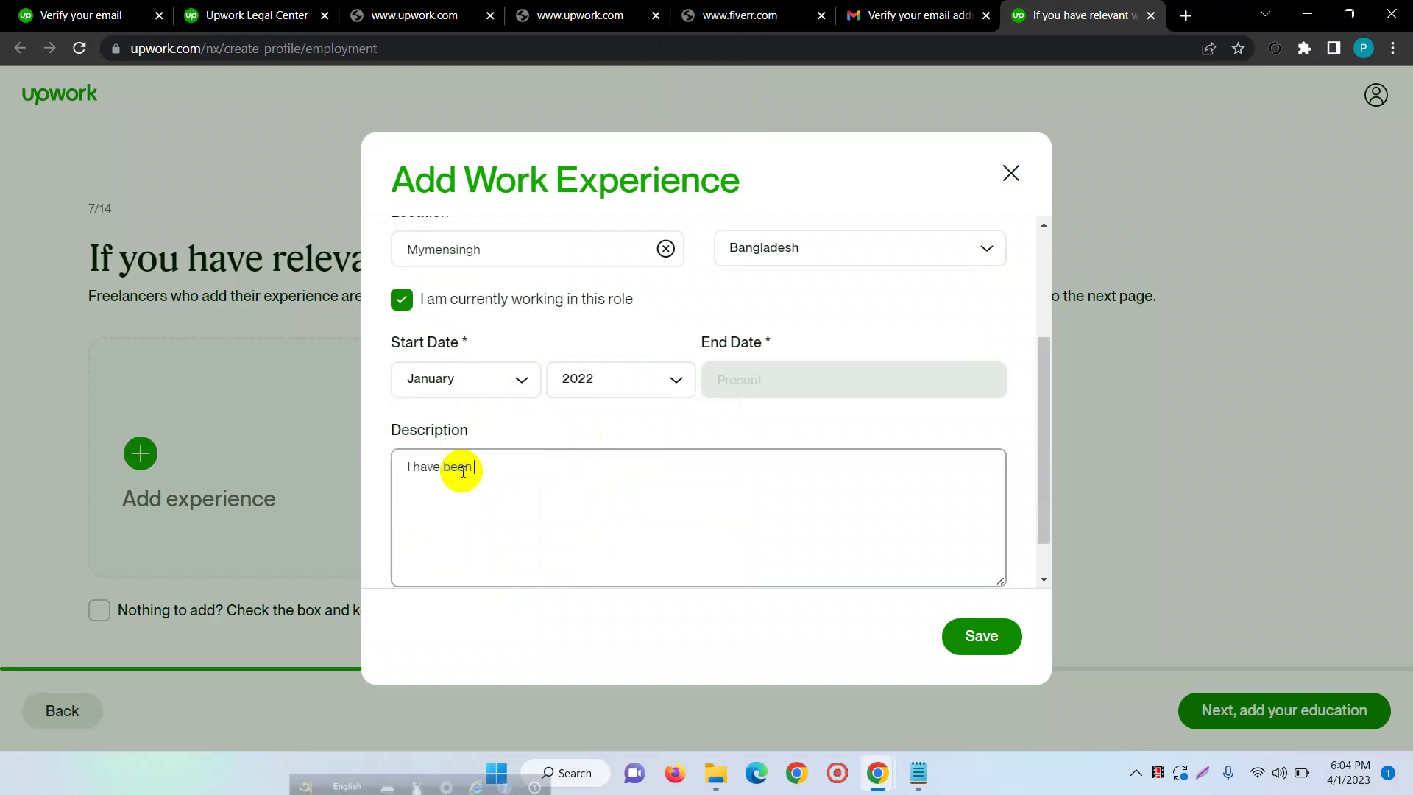
type("working as a full time Wor")
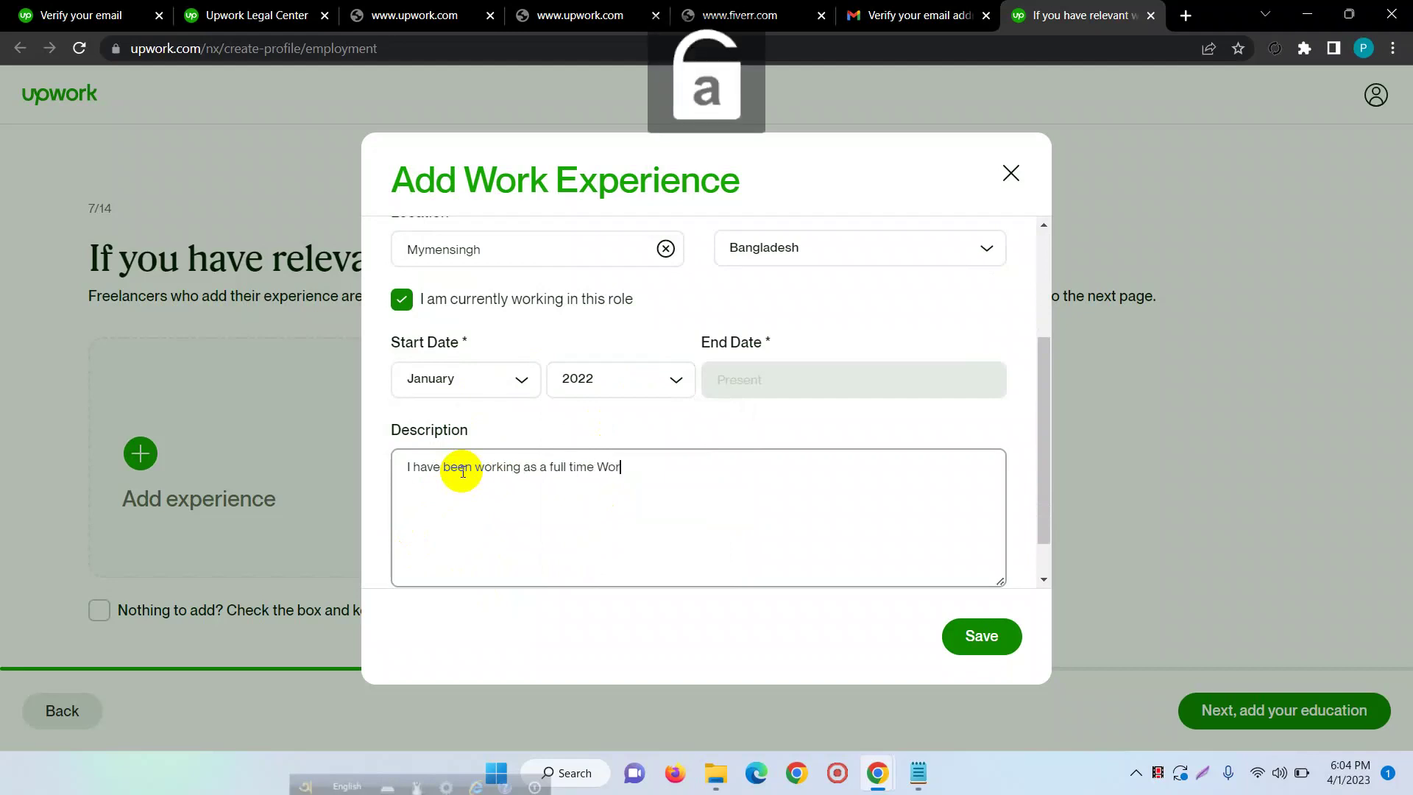
type("dPress")
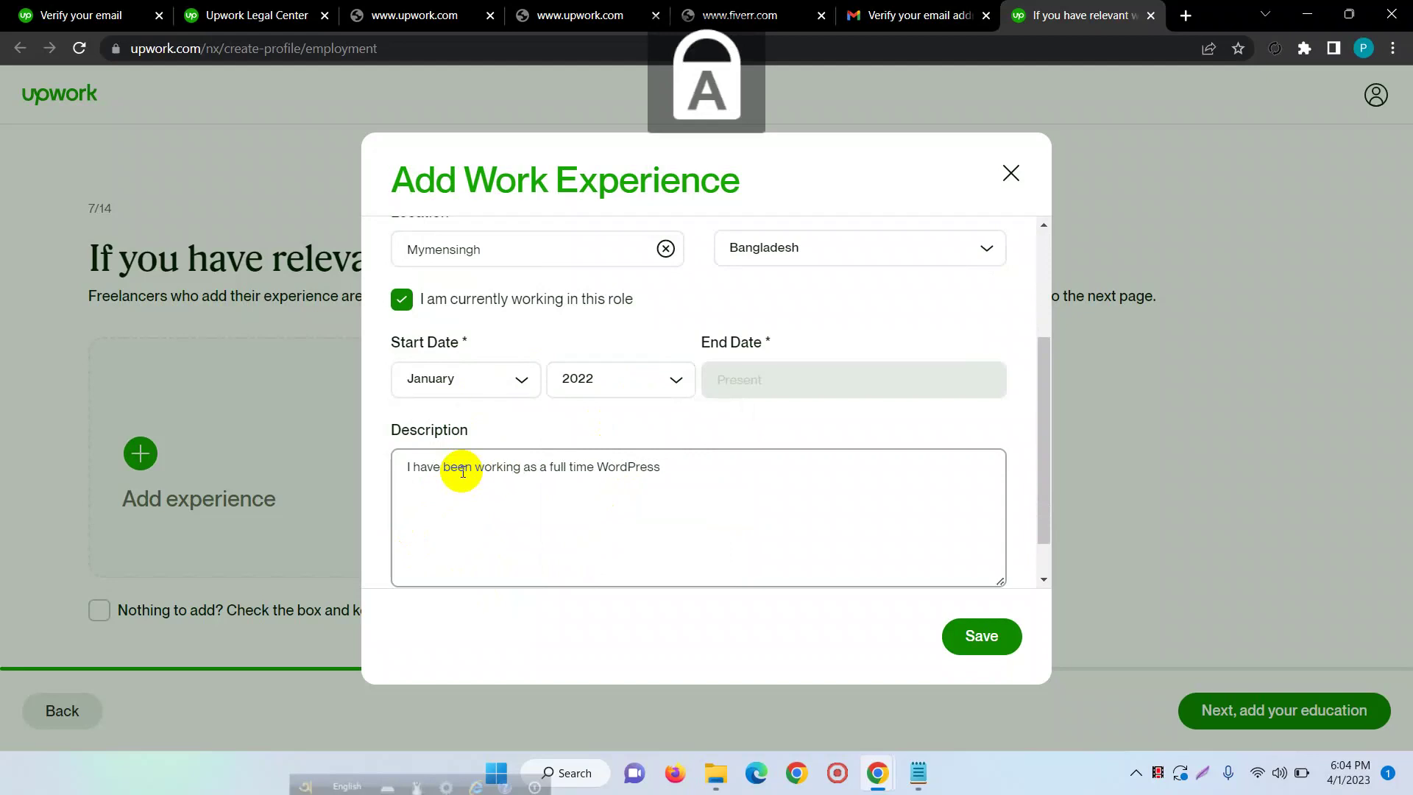
type(" Developer ")
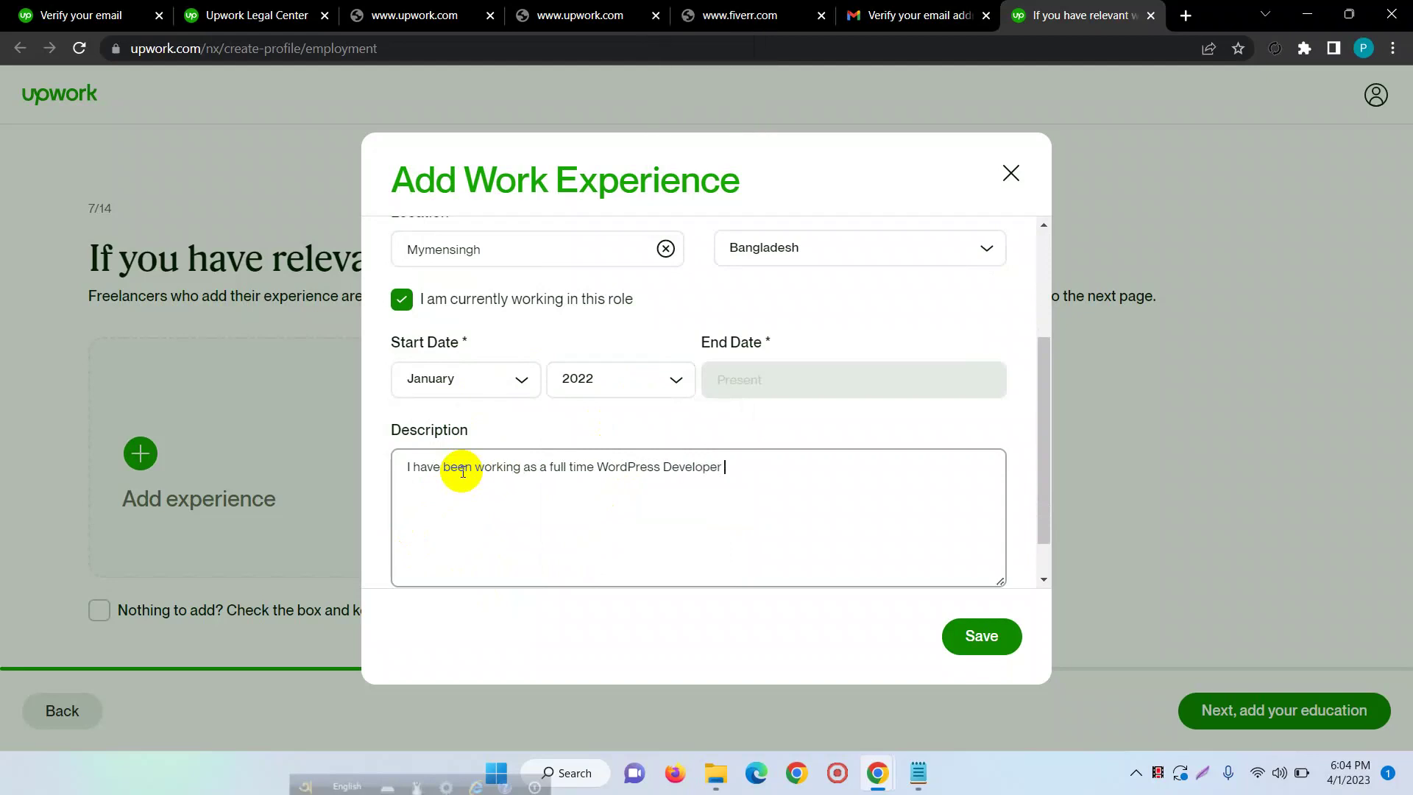
type("here at Freelancer Xi ")
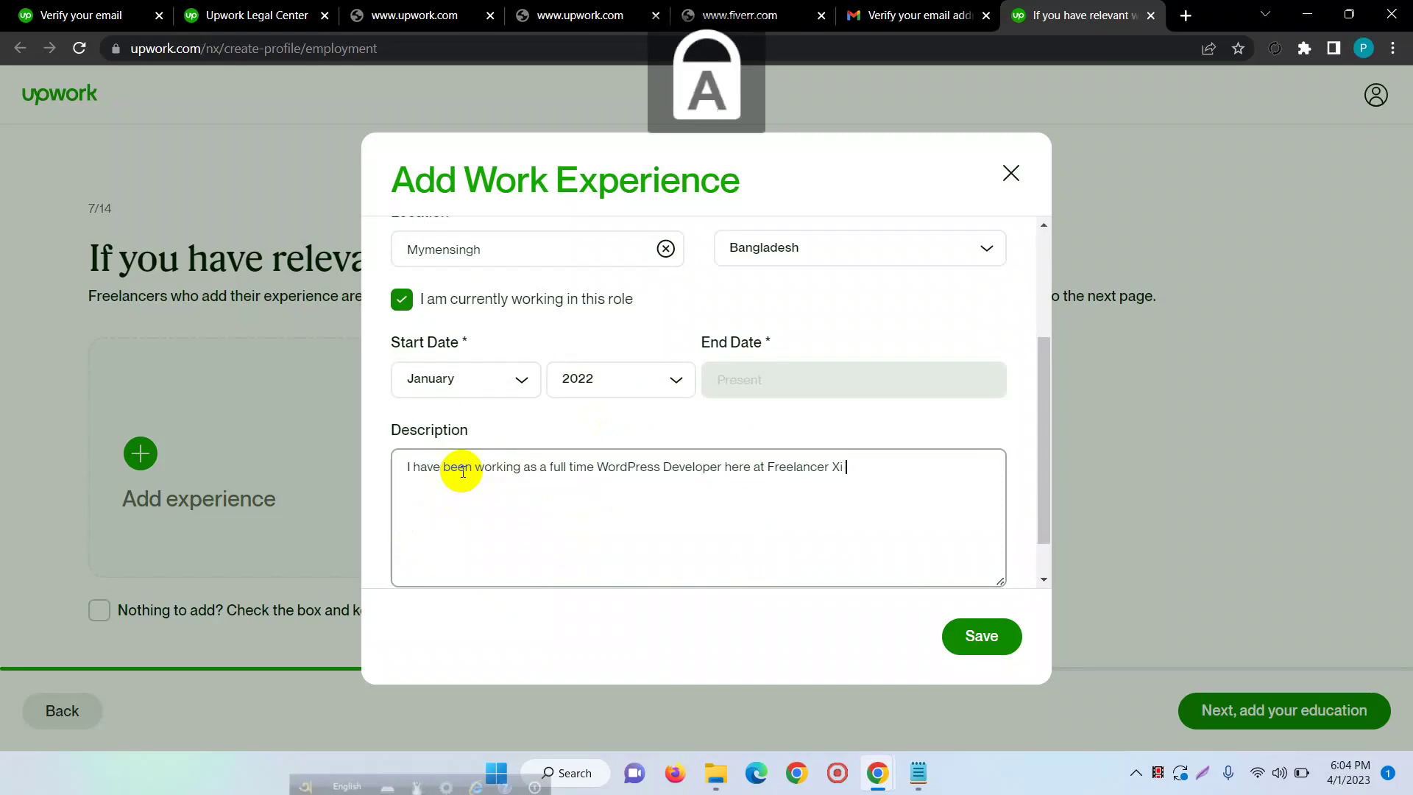
type("Team, B")
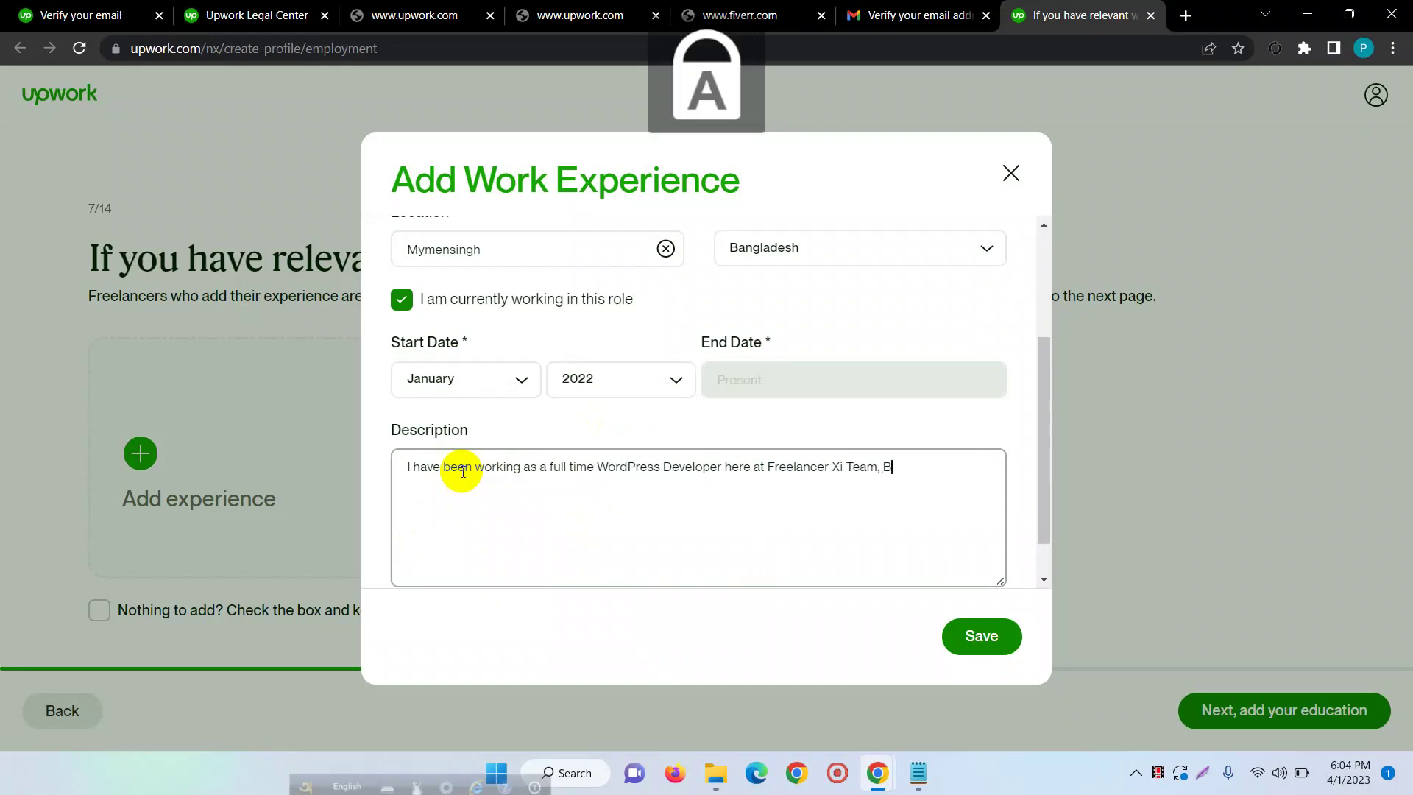
key("Caps_Lock")
type("uilding")
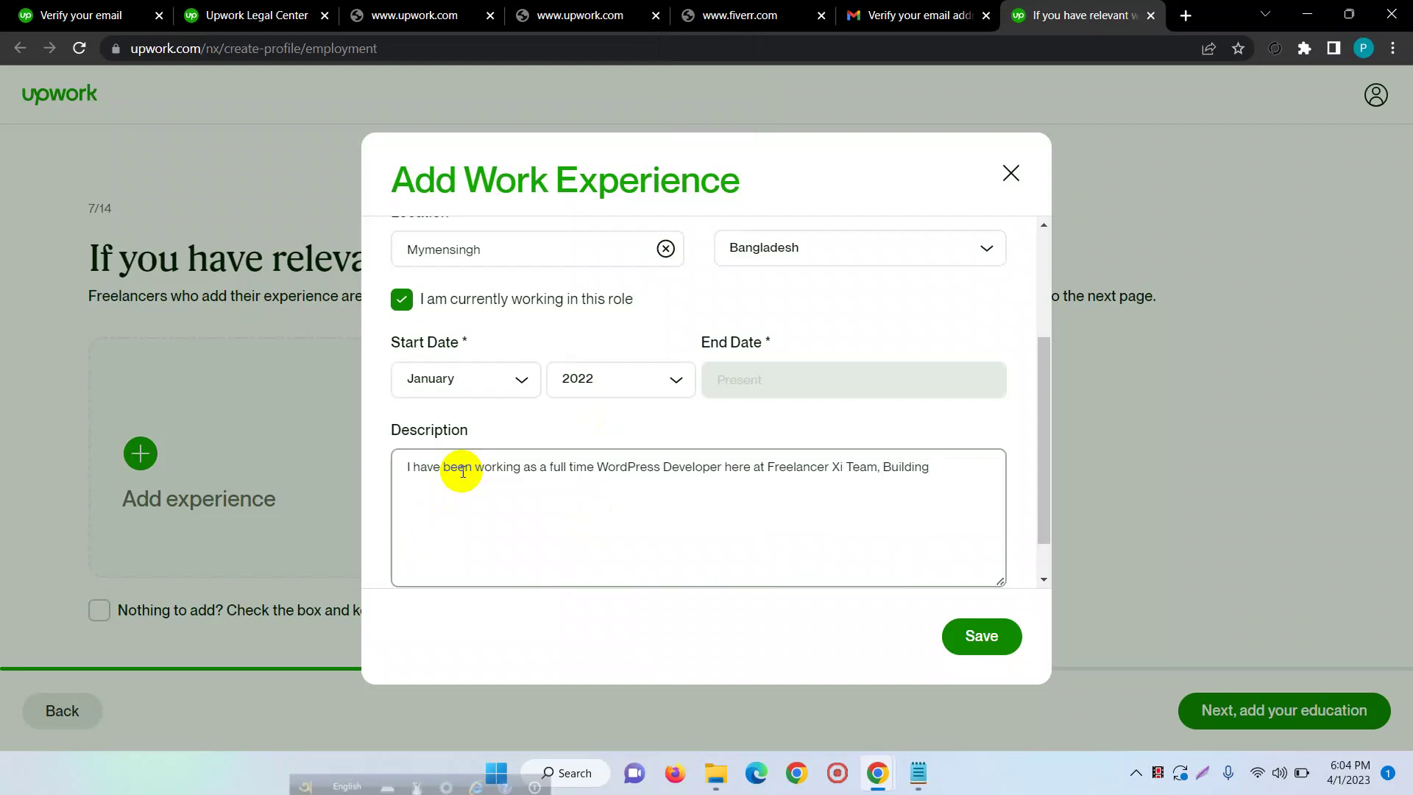
type(" thousands of websites for ")
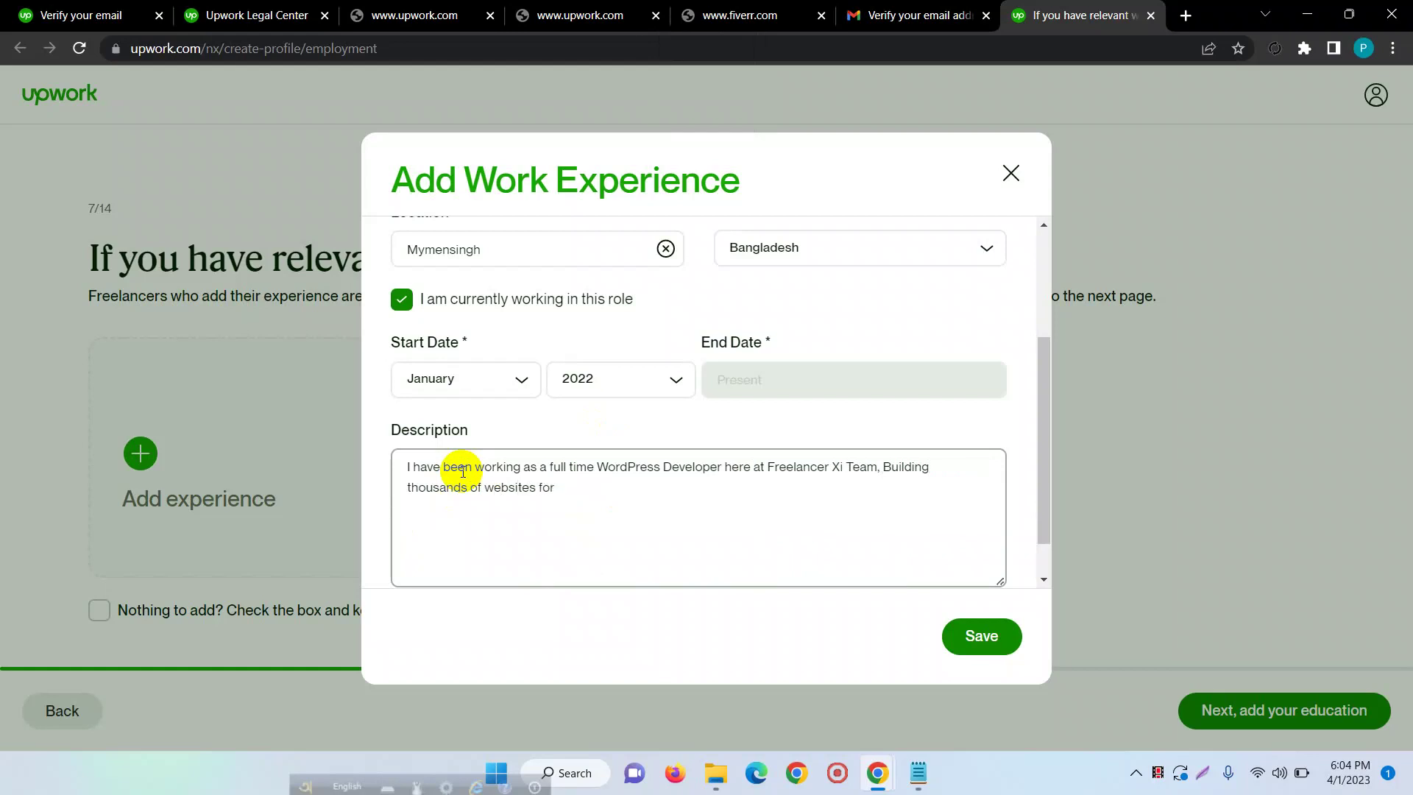
type("our")
key("BackSpace")
key("BackSpace")
type("nts.")
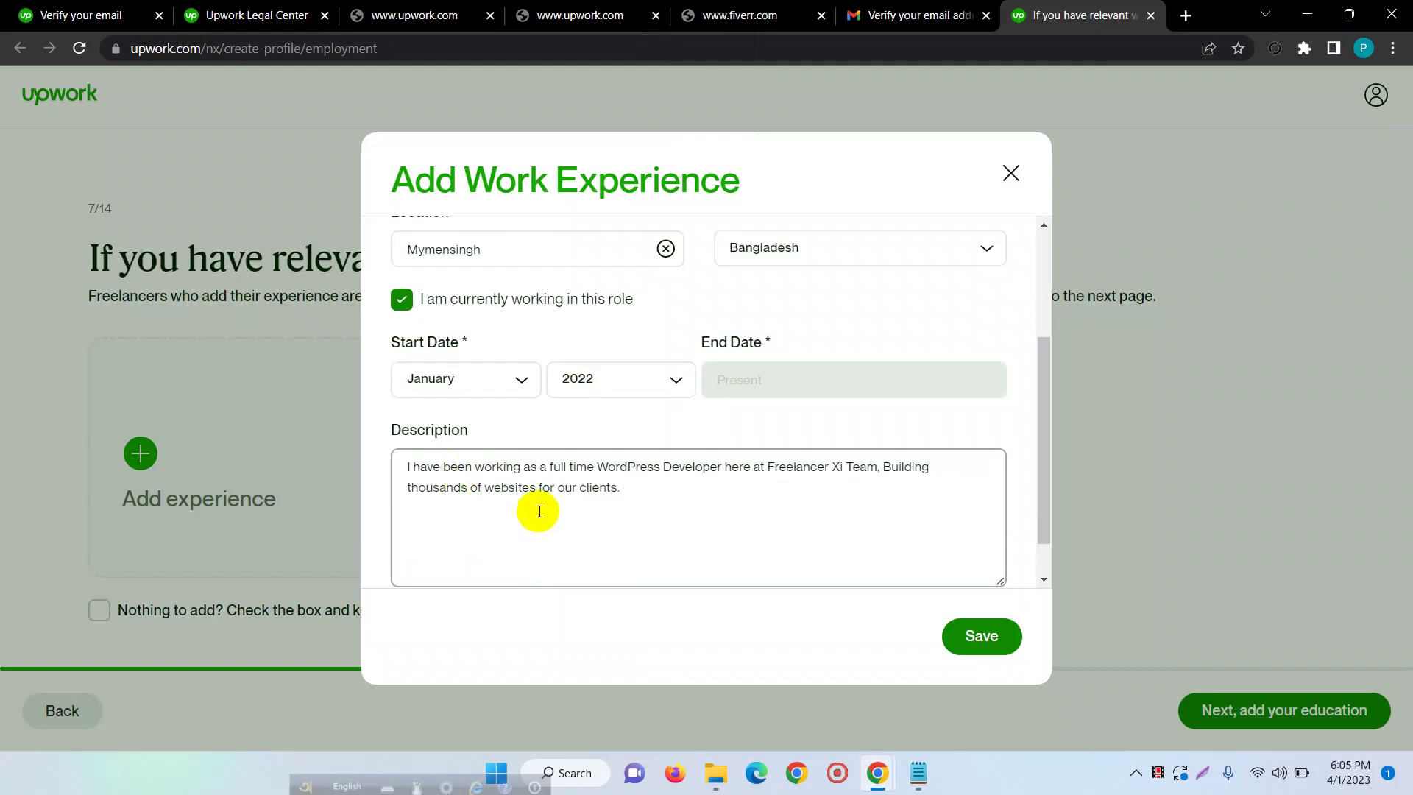
scroll(618, 390, "down", 1)
left_click(1010, 639)
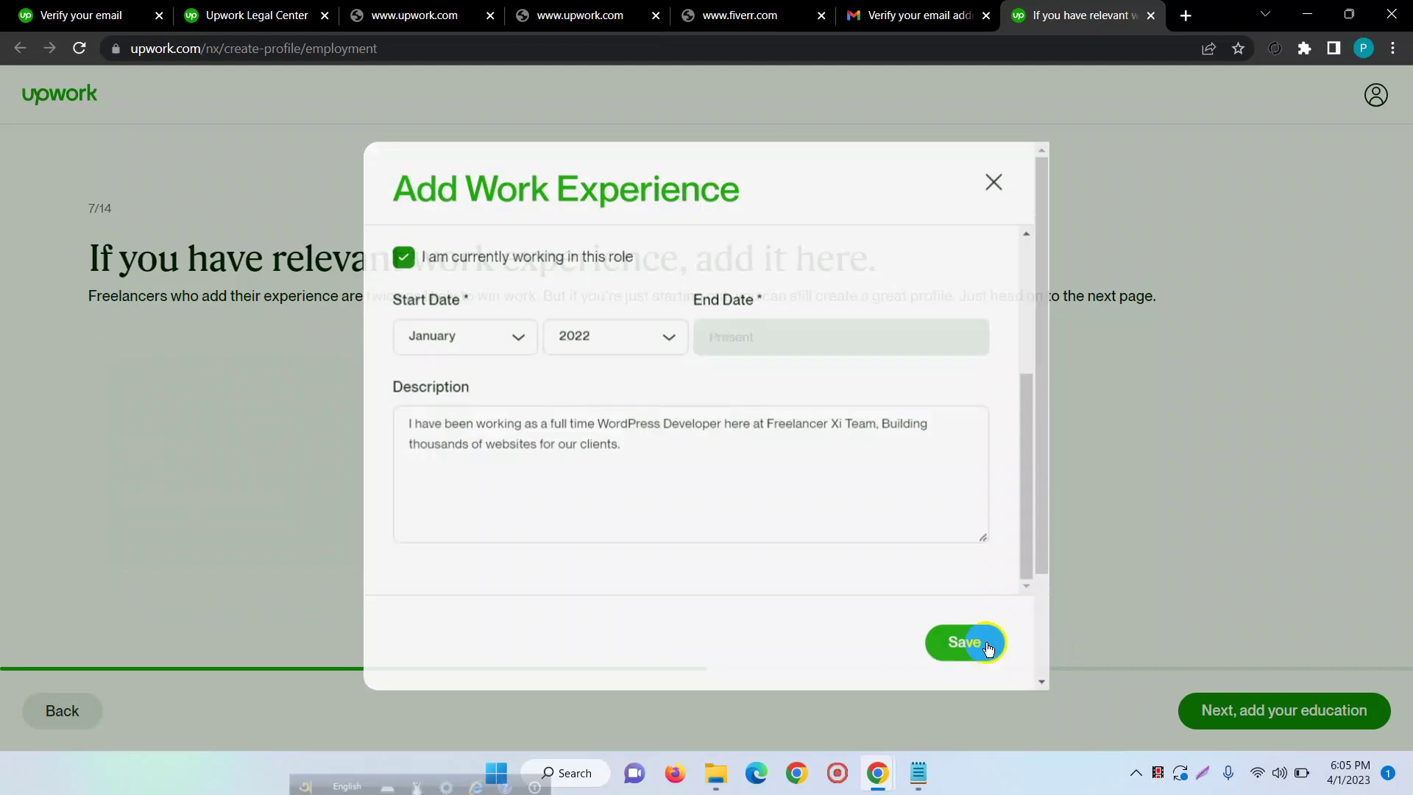
scroll(499, 303, "down", 1)
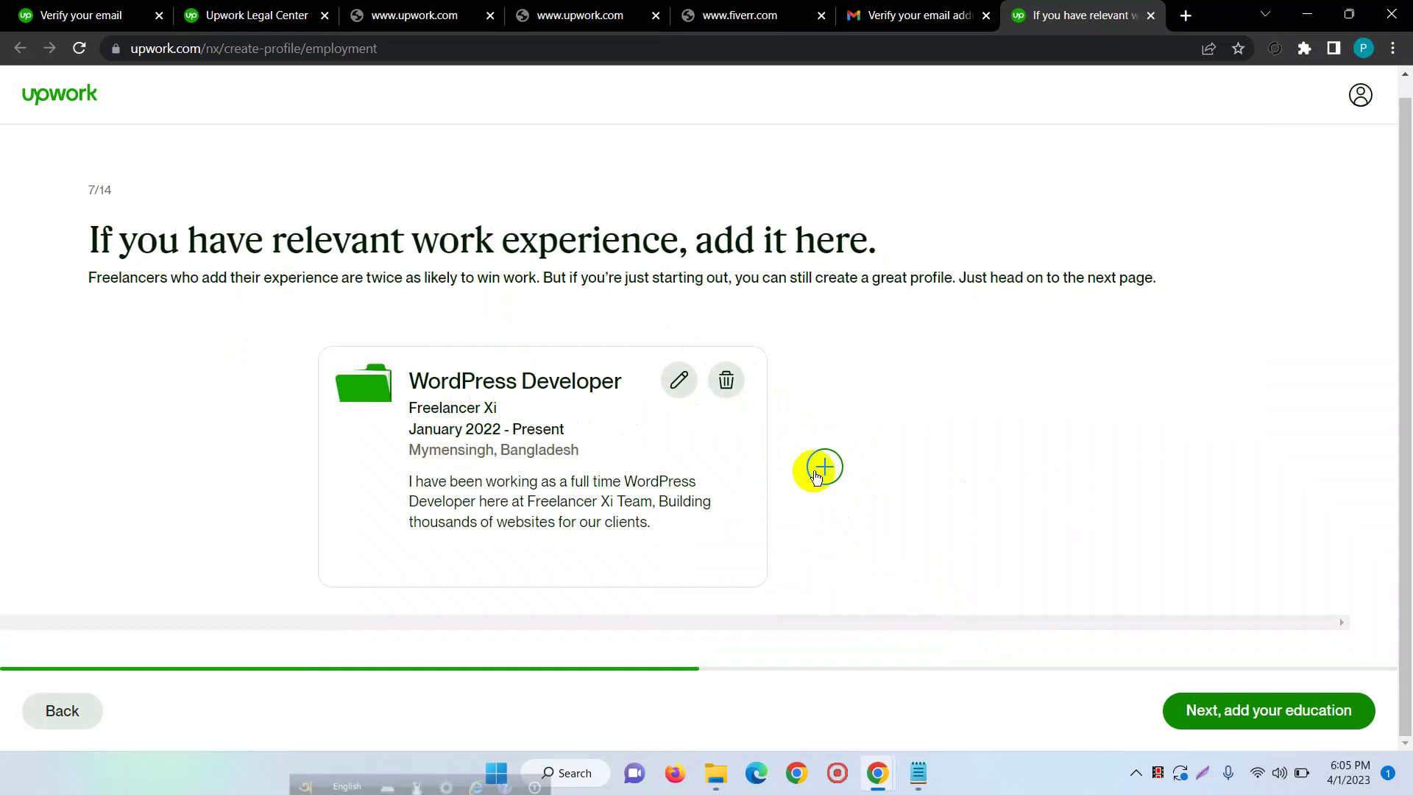
left_click(1244, 710)
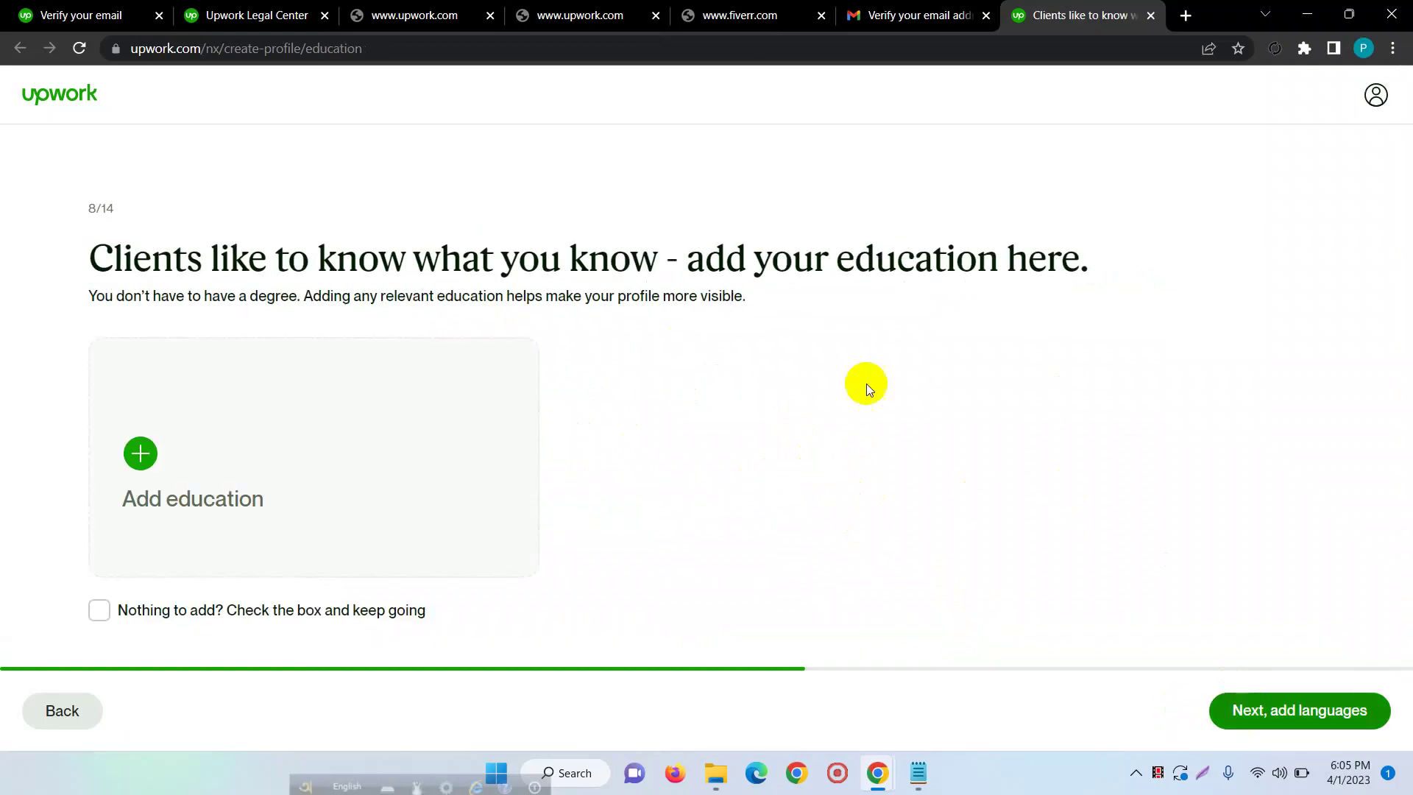
- Add an education entry with Daffodil International University as the school
left_click(184, 463)
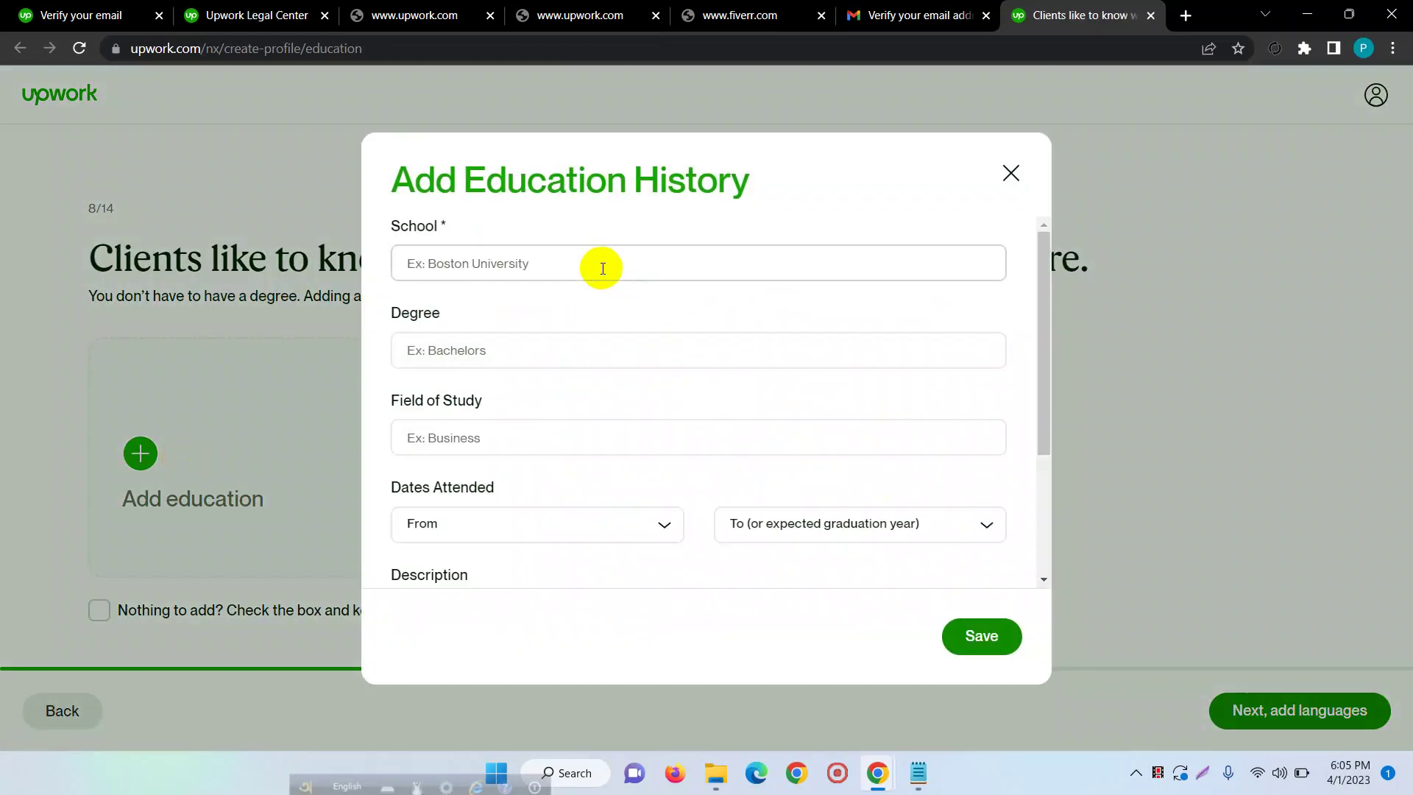
left_click(603, 268)
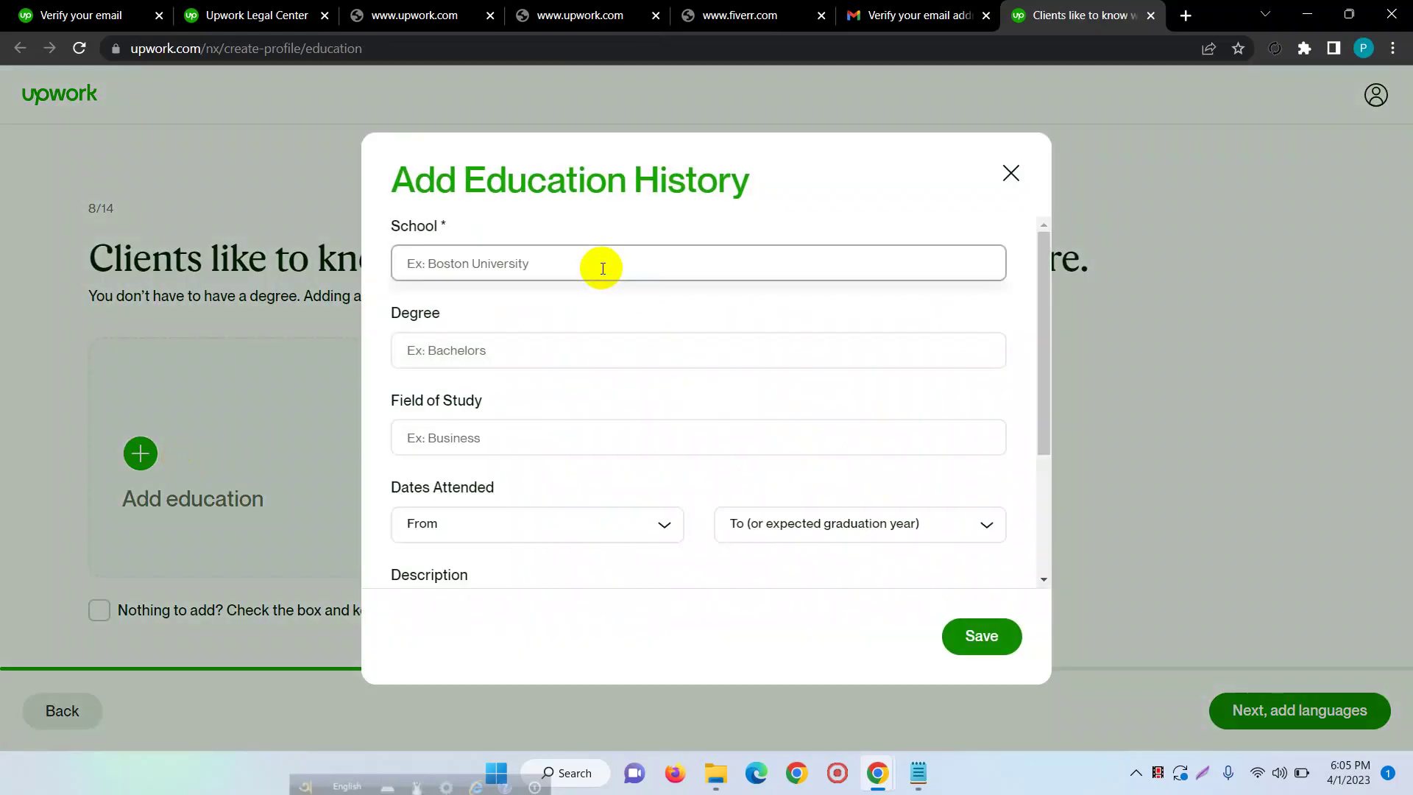
key("Caps_Lock")
type("D")
key("Caps_Lock")
type("af")
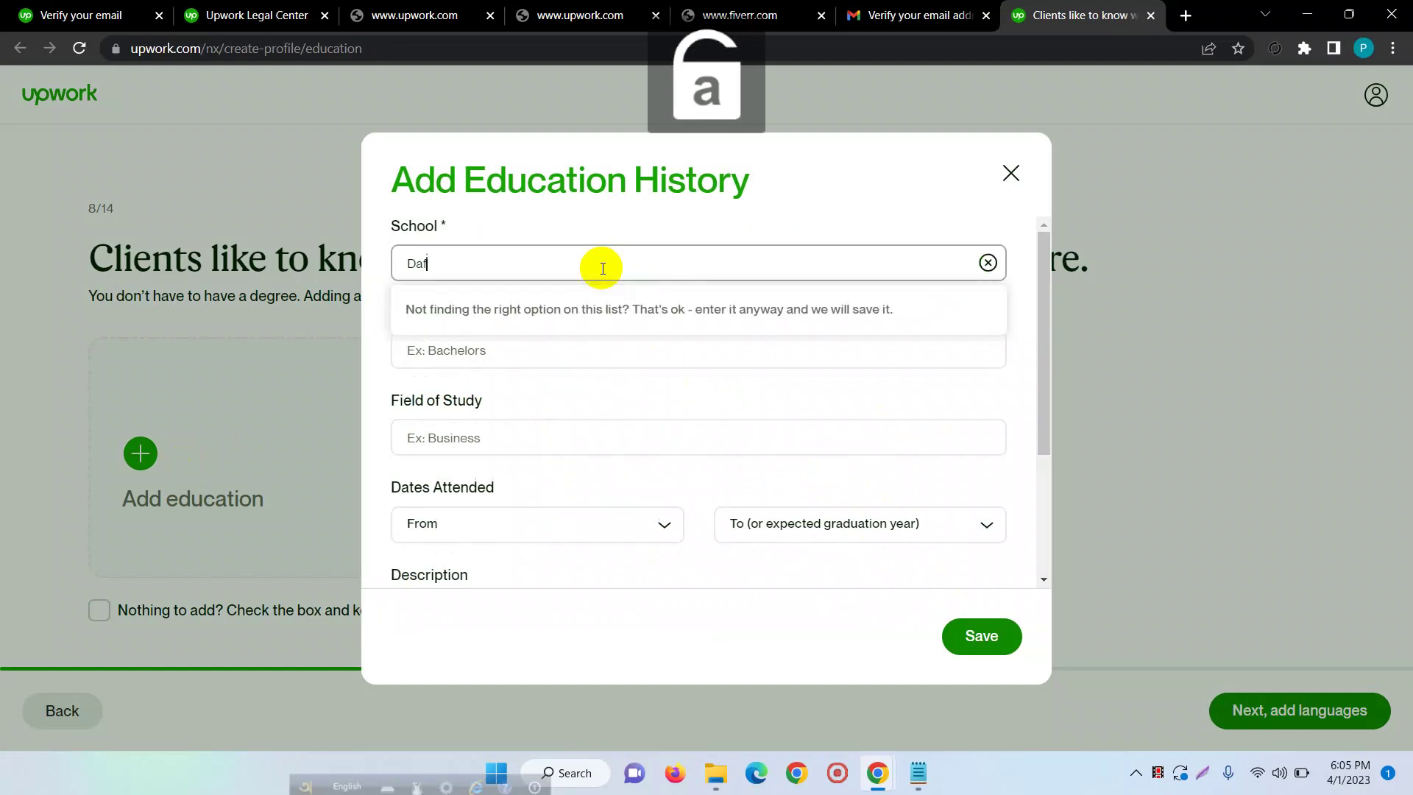
type("fo")
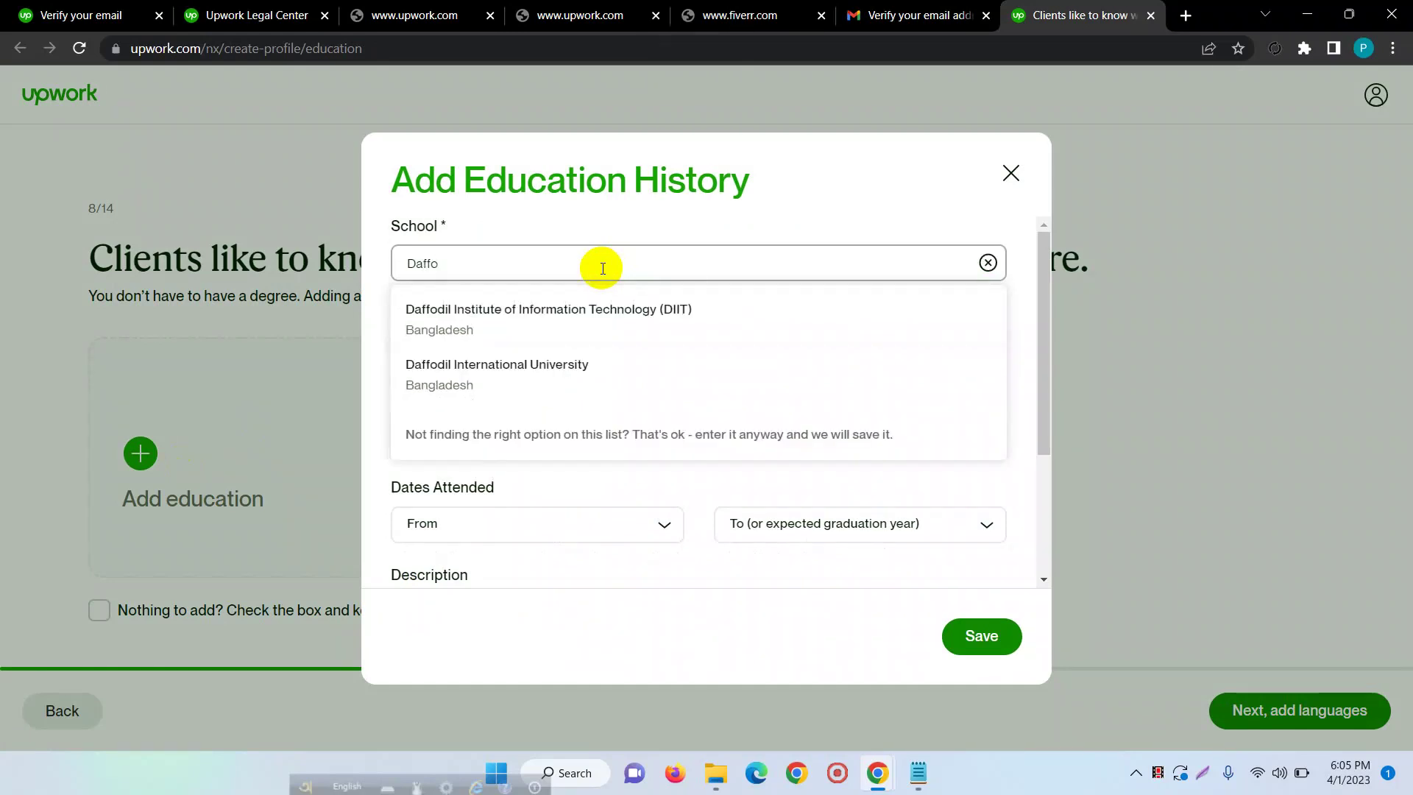
left_click(555, 362)
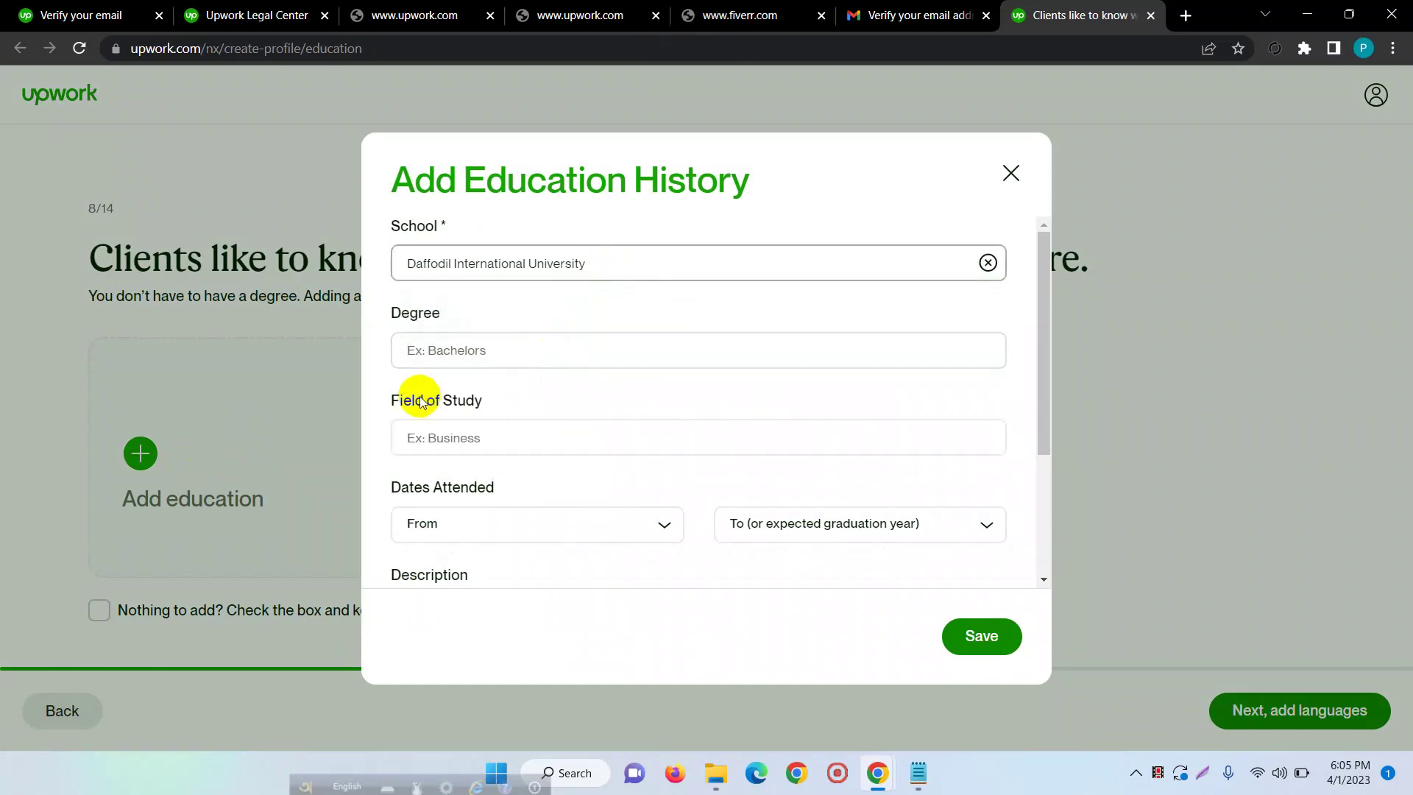
- Set the degree to Bachelor of Science (BS)
left_click(434, 360)
key("Caps_Lock")
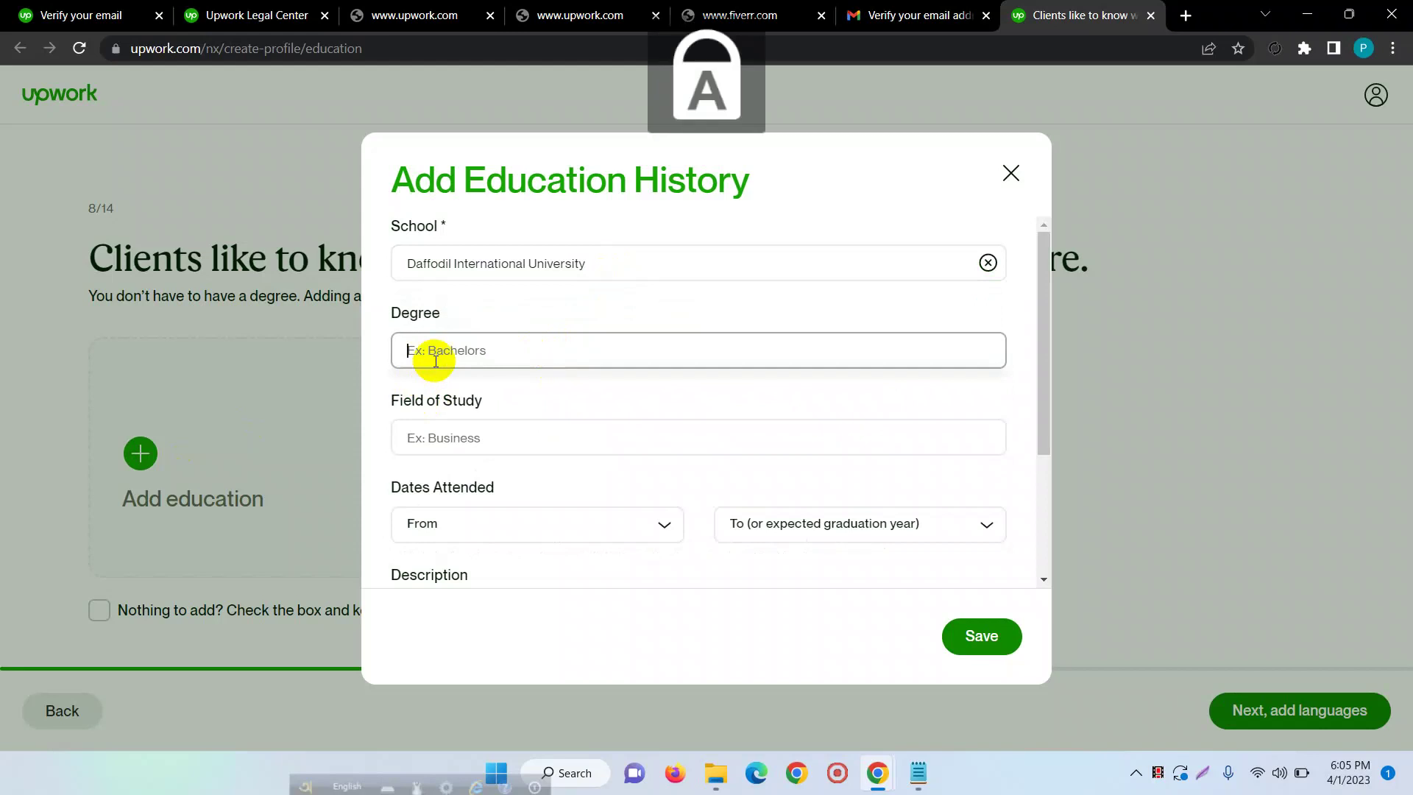
type("C")
key("BackSpace")
type("BS")
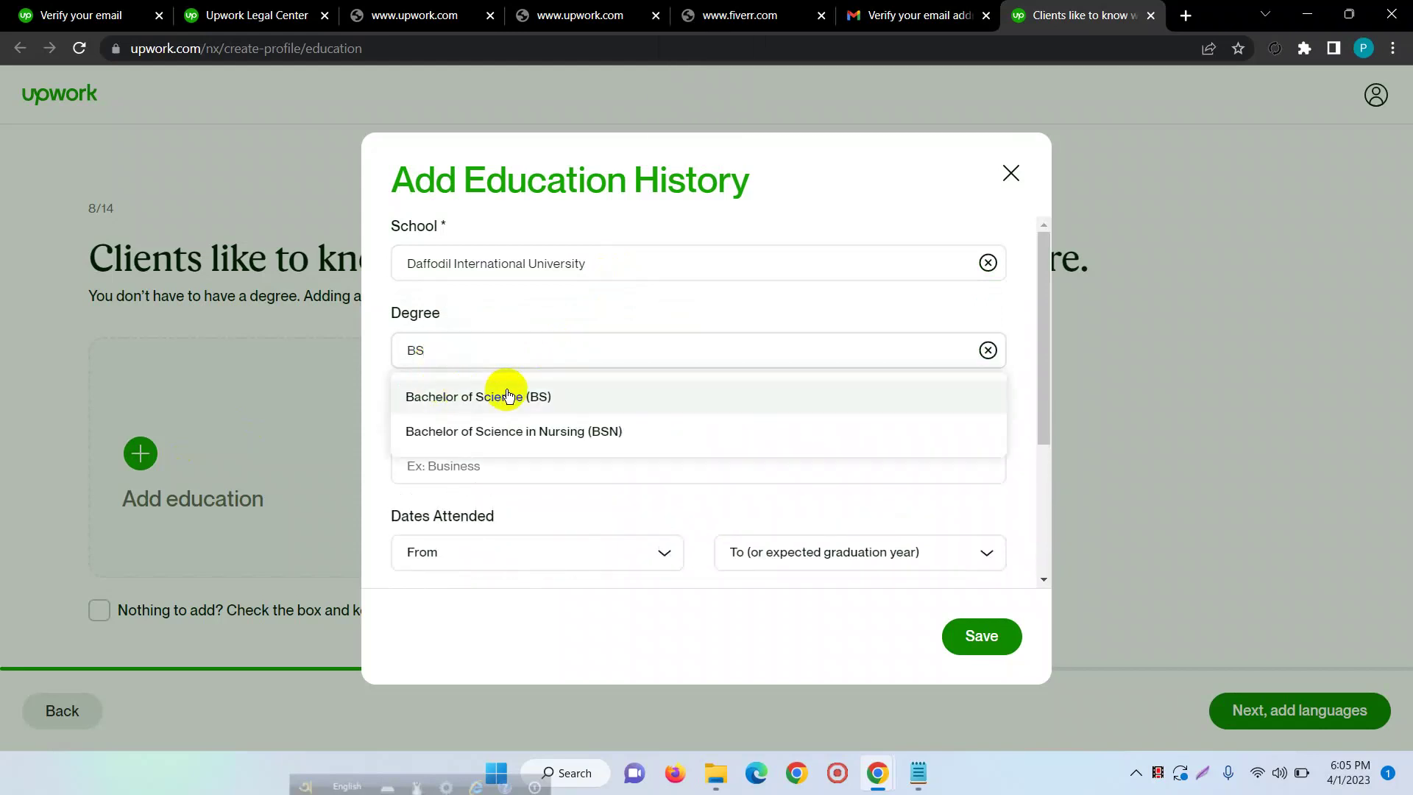
left_click(505, 390)
- Enter 'Business' as the field of study
left_click(458, 442)
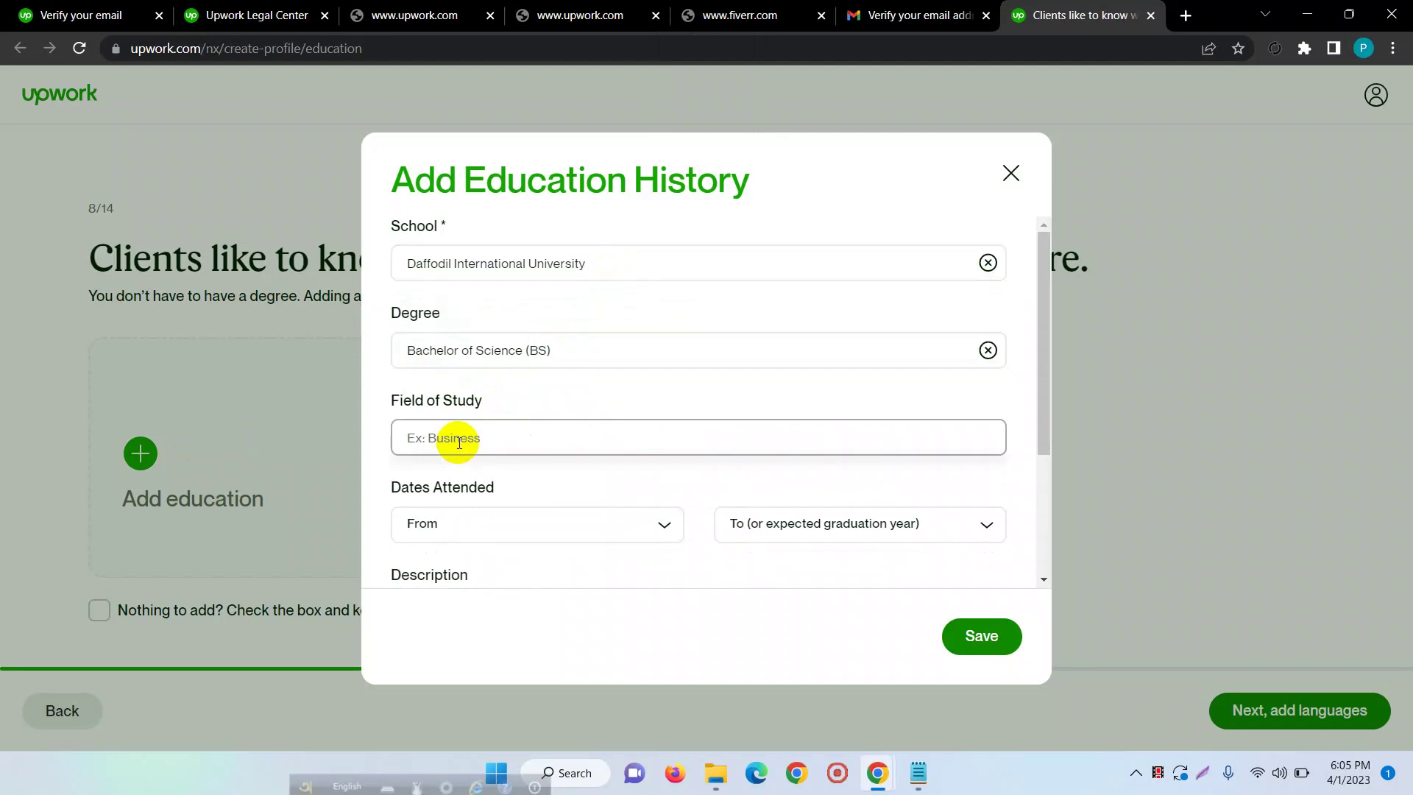
key("Caps_Lock")
type("cse")
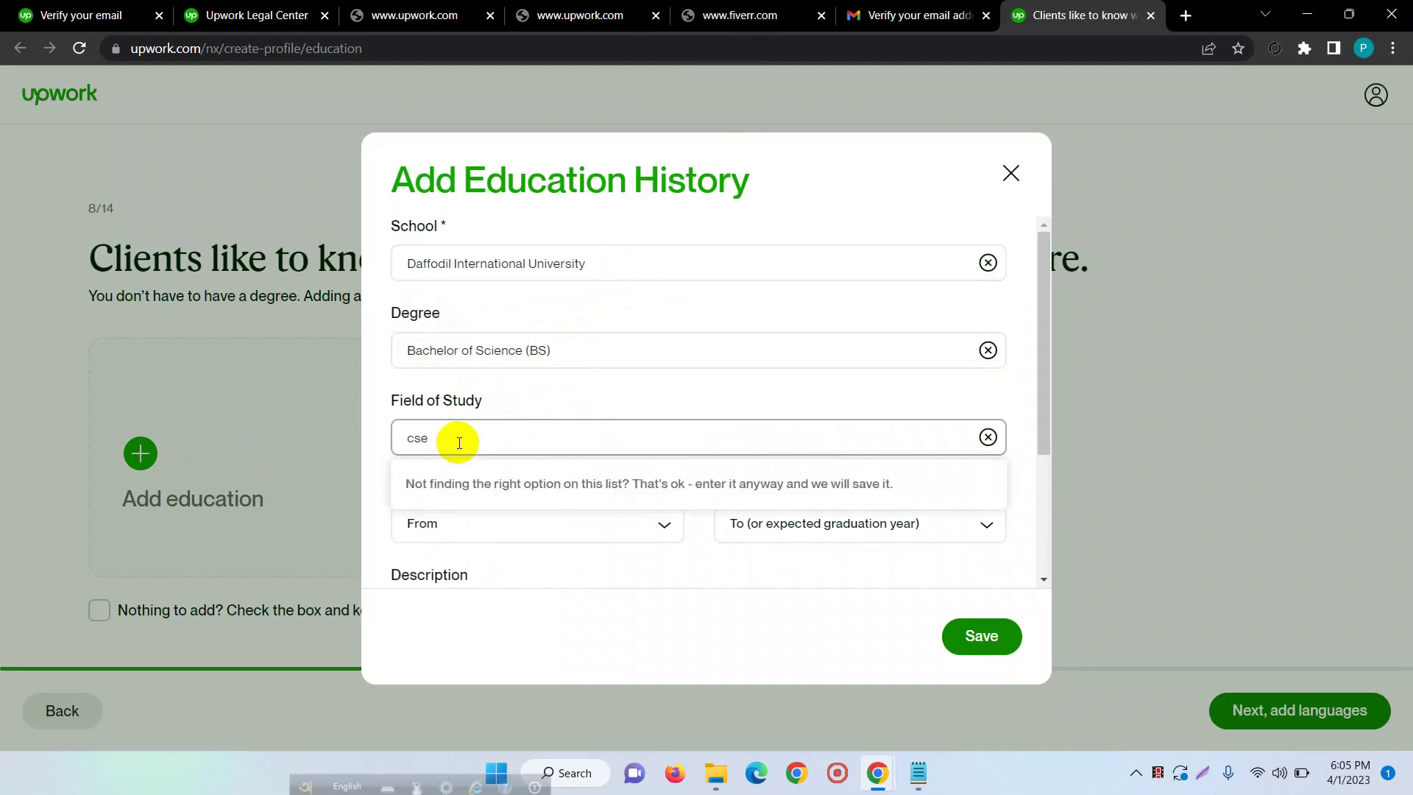
key("BackSpace")
key("BackSpace")
key("BackSpace")
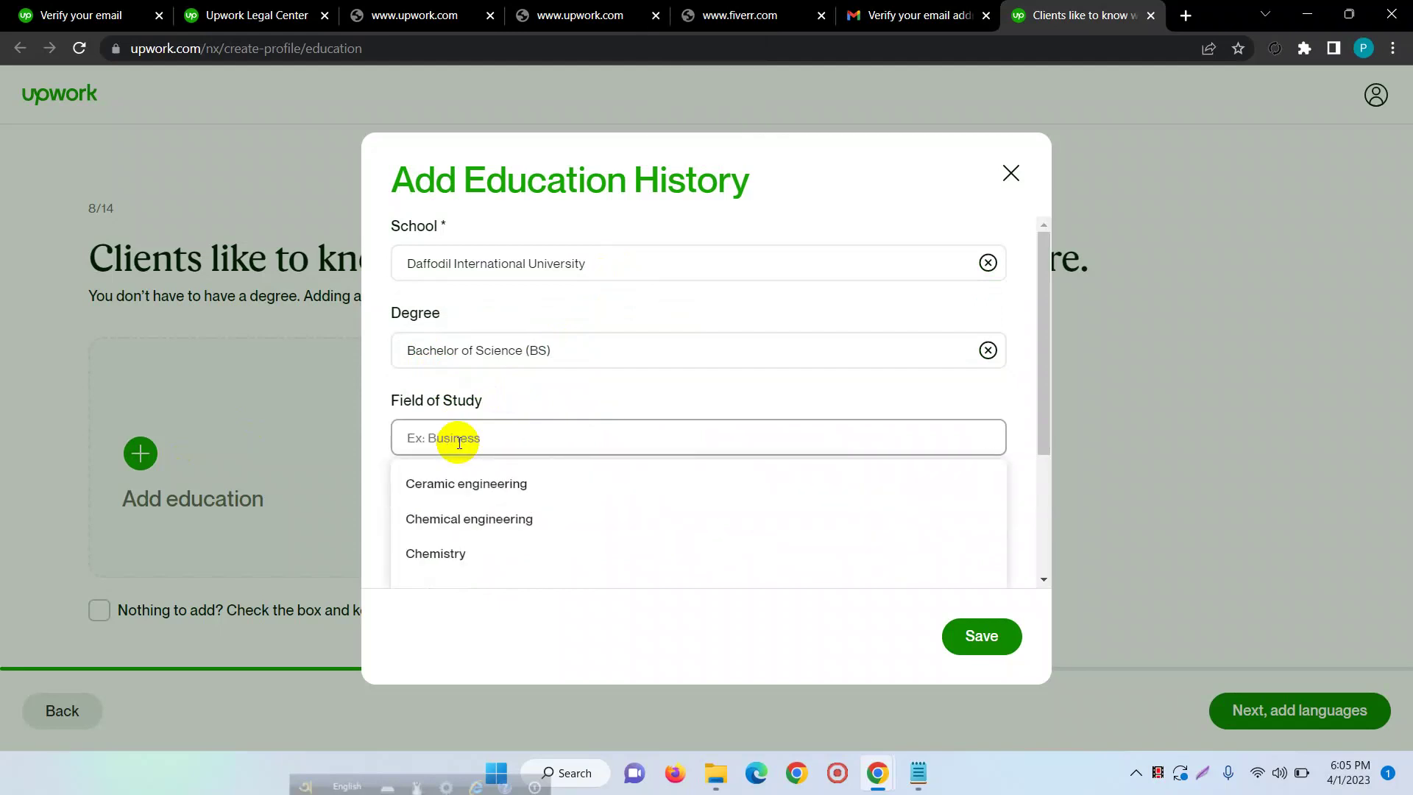
type("busi")
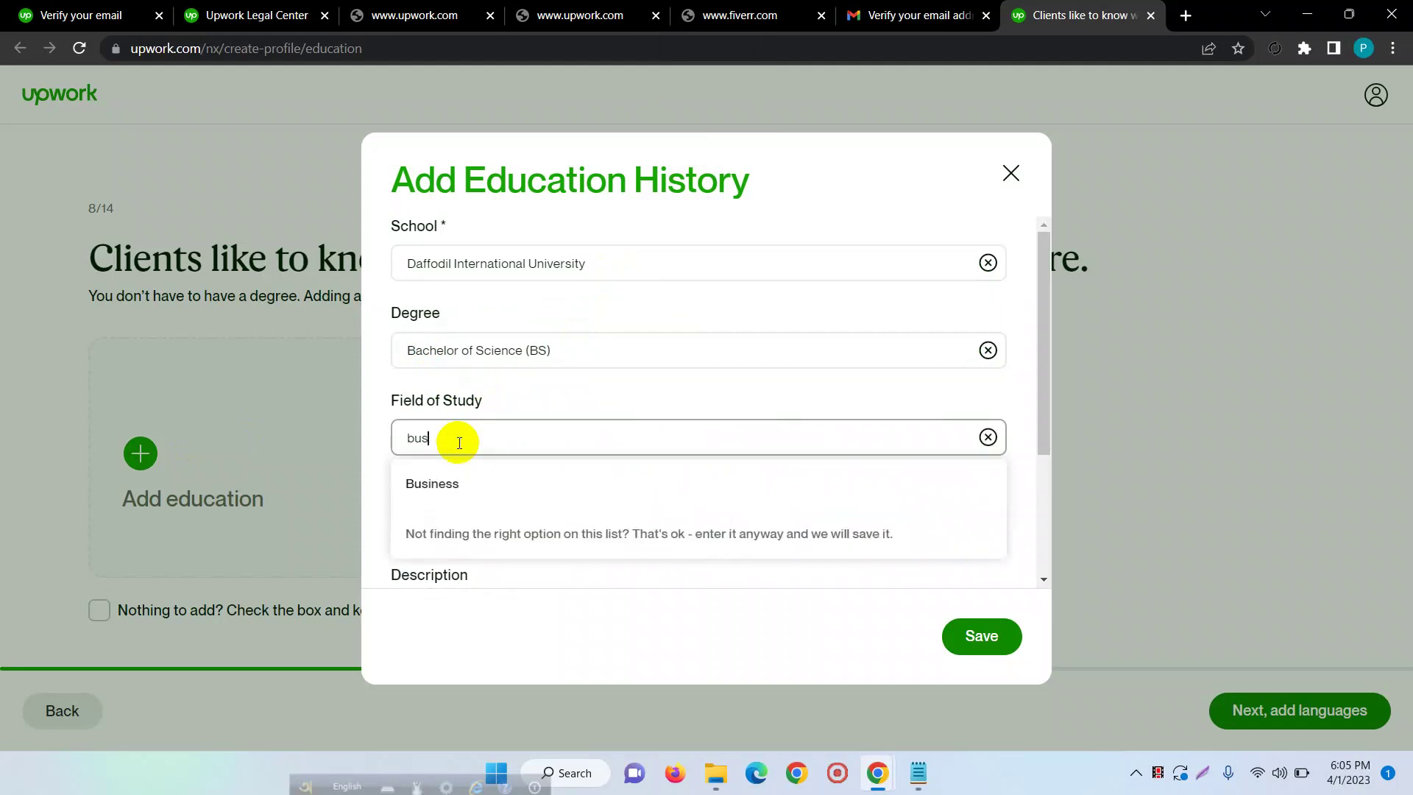
key("BackSpace")
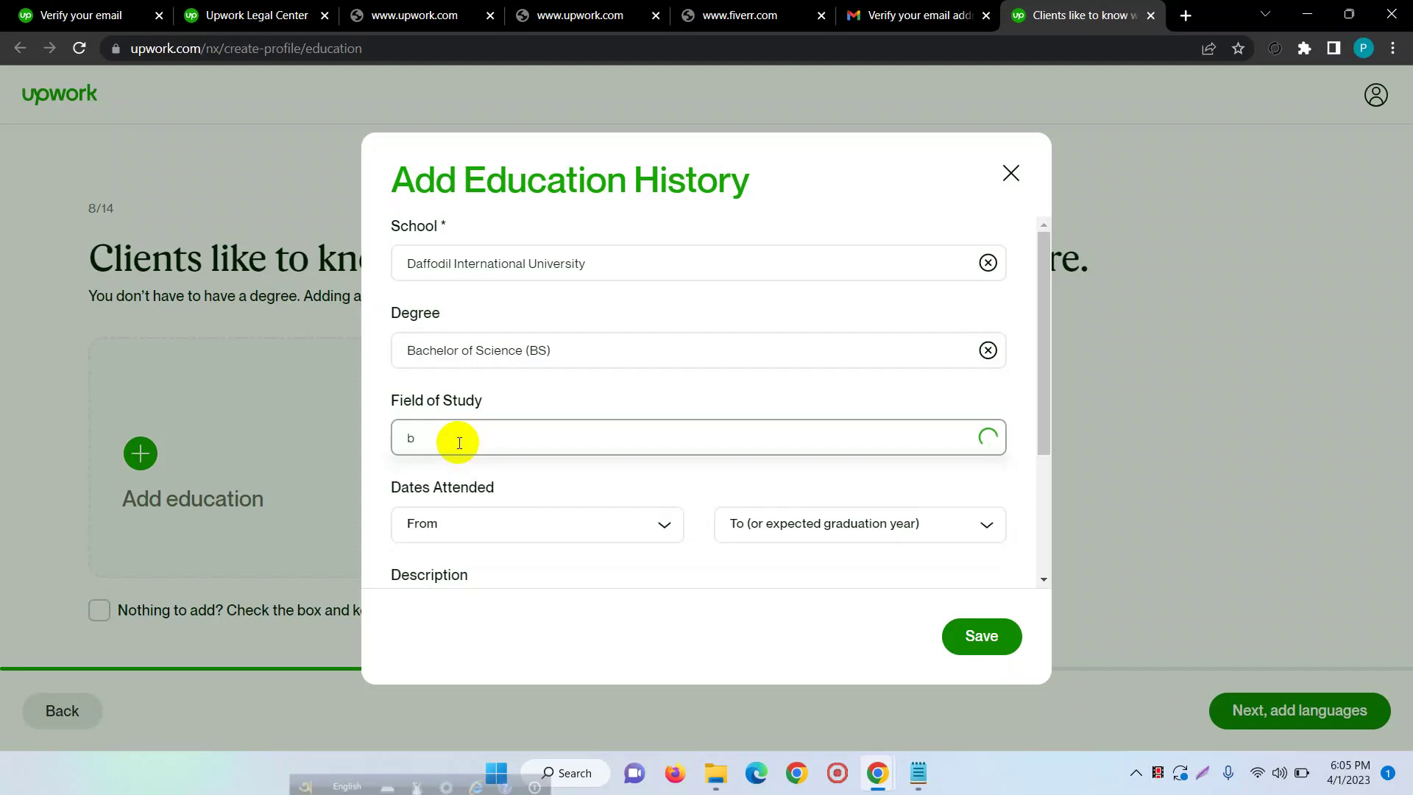
key("BackSpace")
key("Caps_Lock")
type("B")
key("Caps_Lock")
type("usiness")
scroll(508, 530, "down", 3)
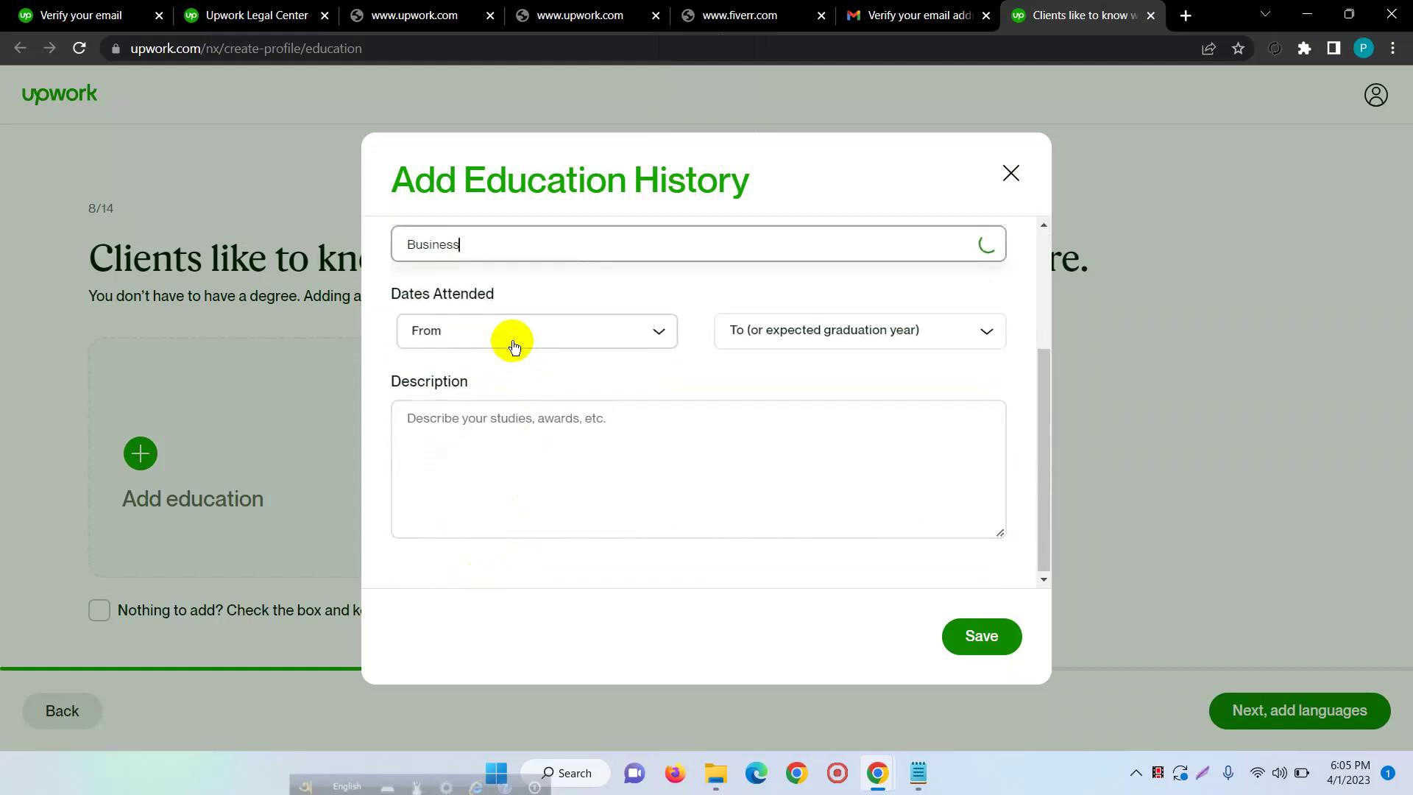
- Set the education dates from 2019 to 2023
left_click(482, 330)
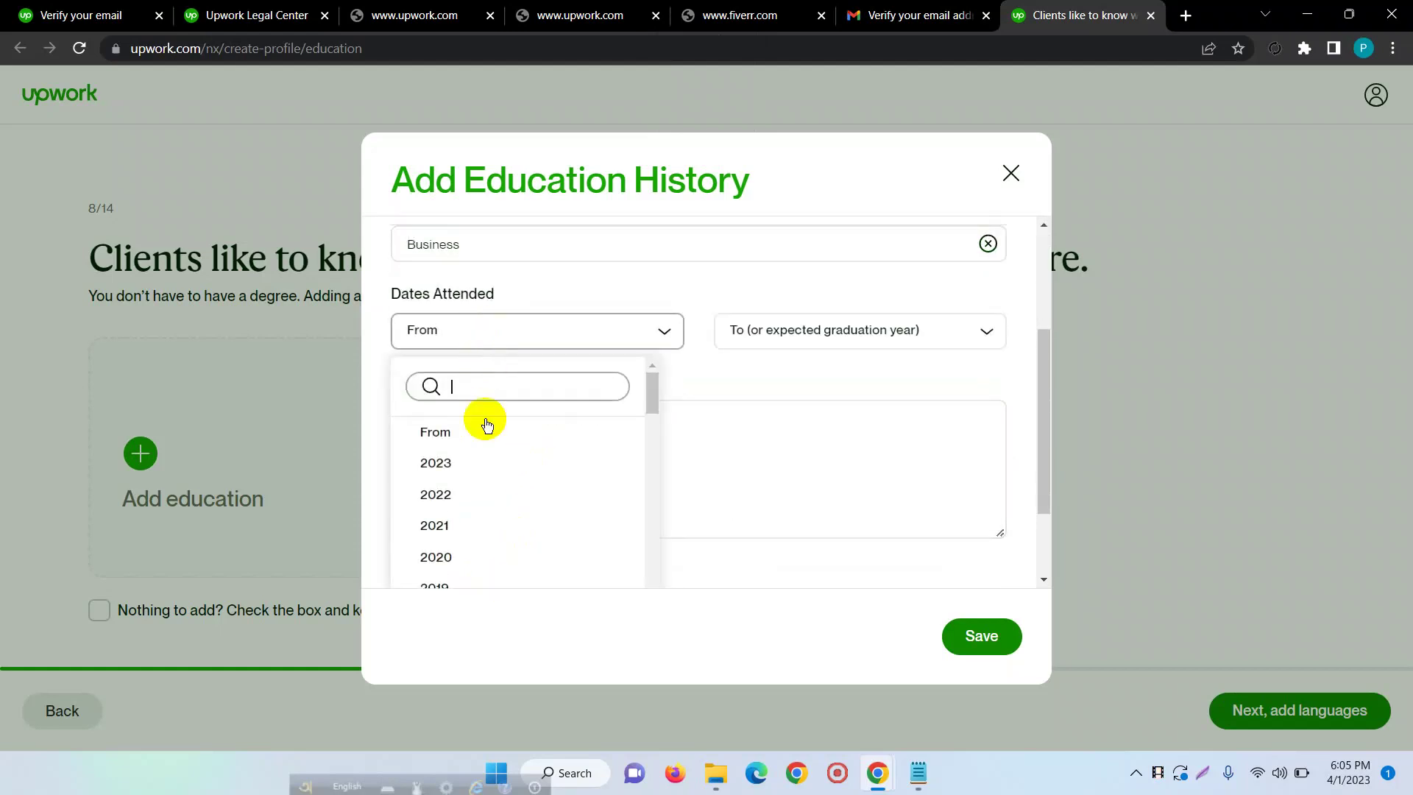
left_click(440, 582)
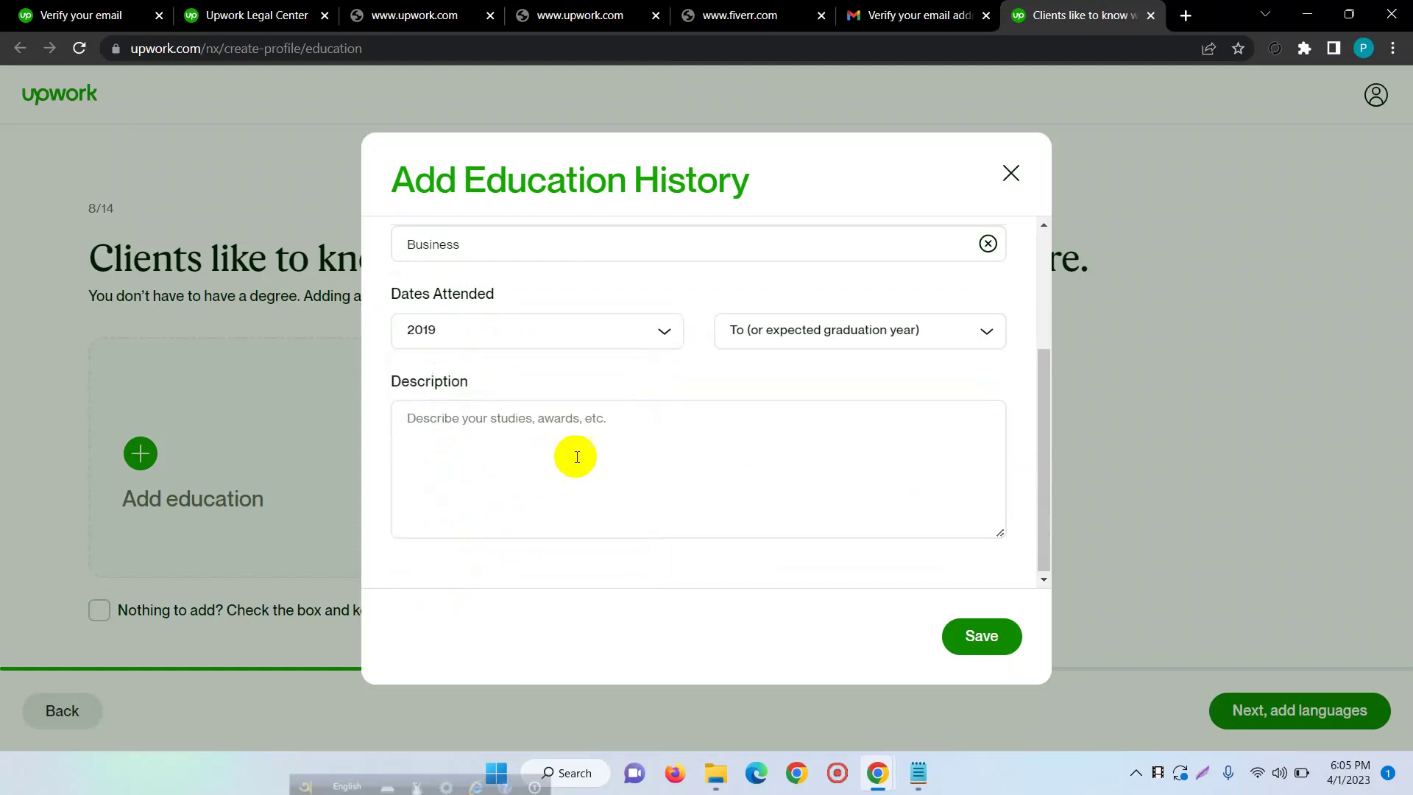
left_click(767, 329)
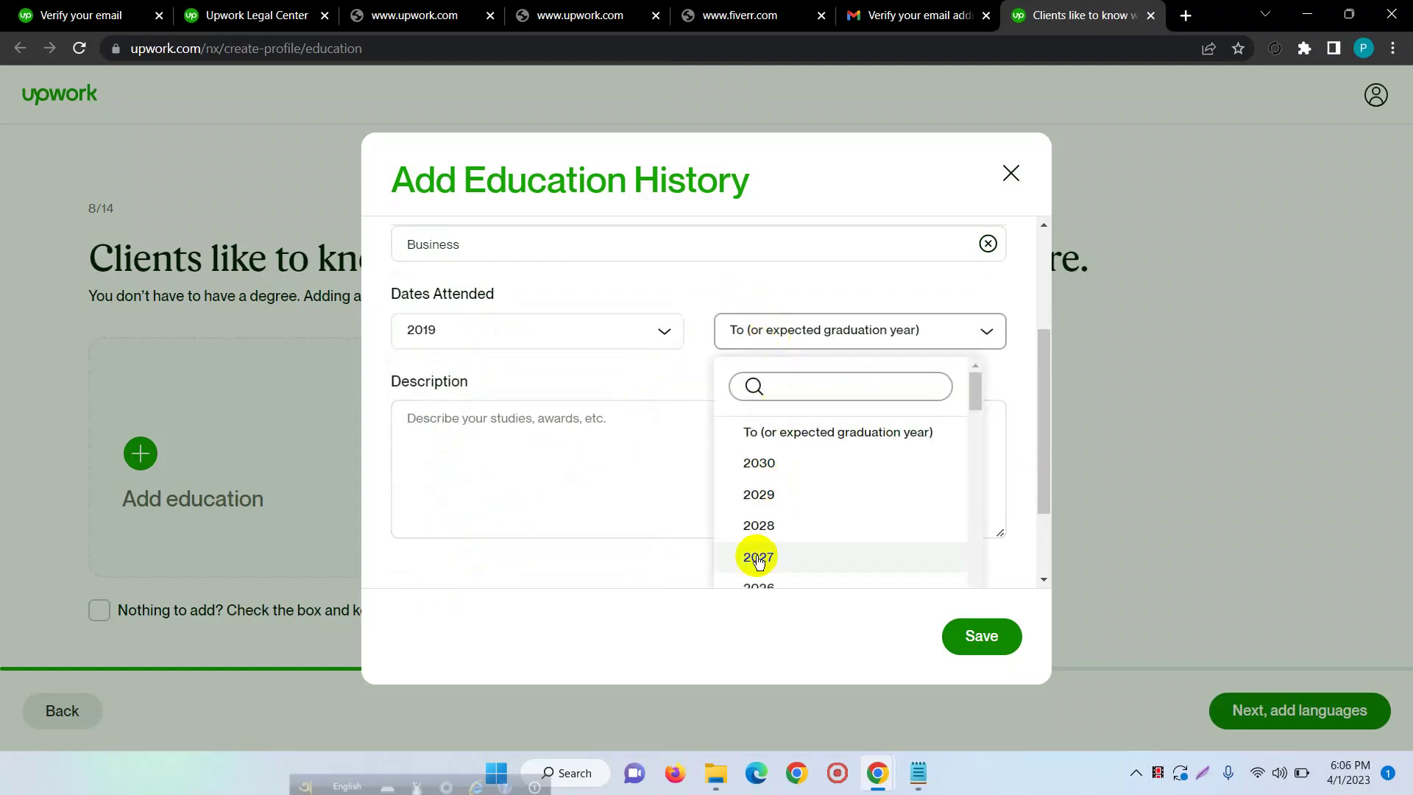
scroll(762, 552, "down", 3)
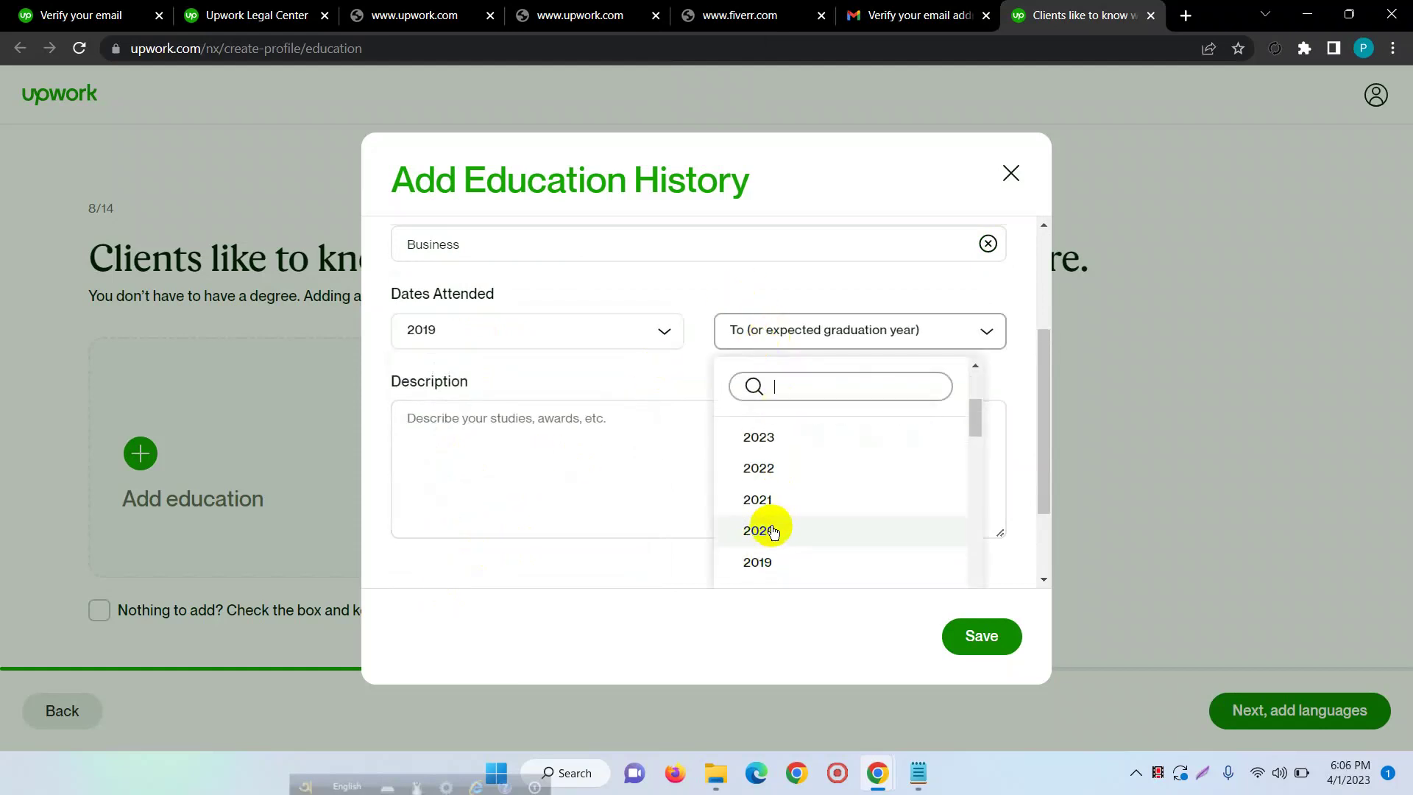
left_click(774, 434)
- Add the description 'I have been studying here and gaining my experiences here.' and save the entry
left_click(498, 440)
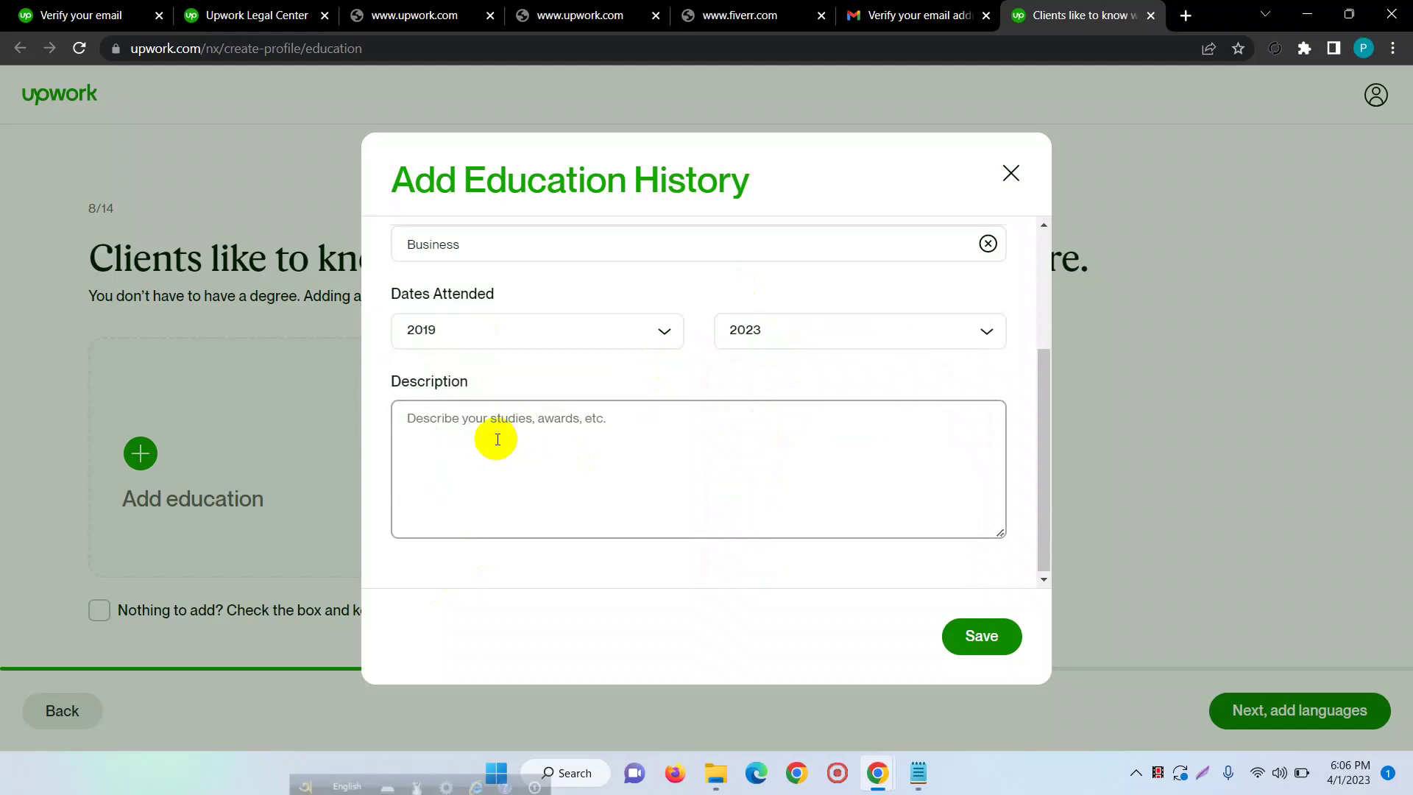
key("Caps_Lock")
type("I")
key("Caps_Lock")
type("have ")
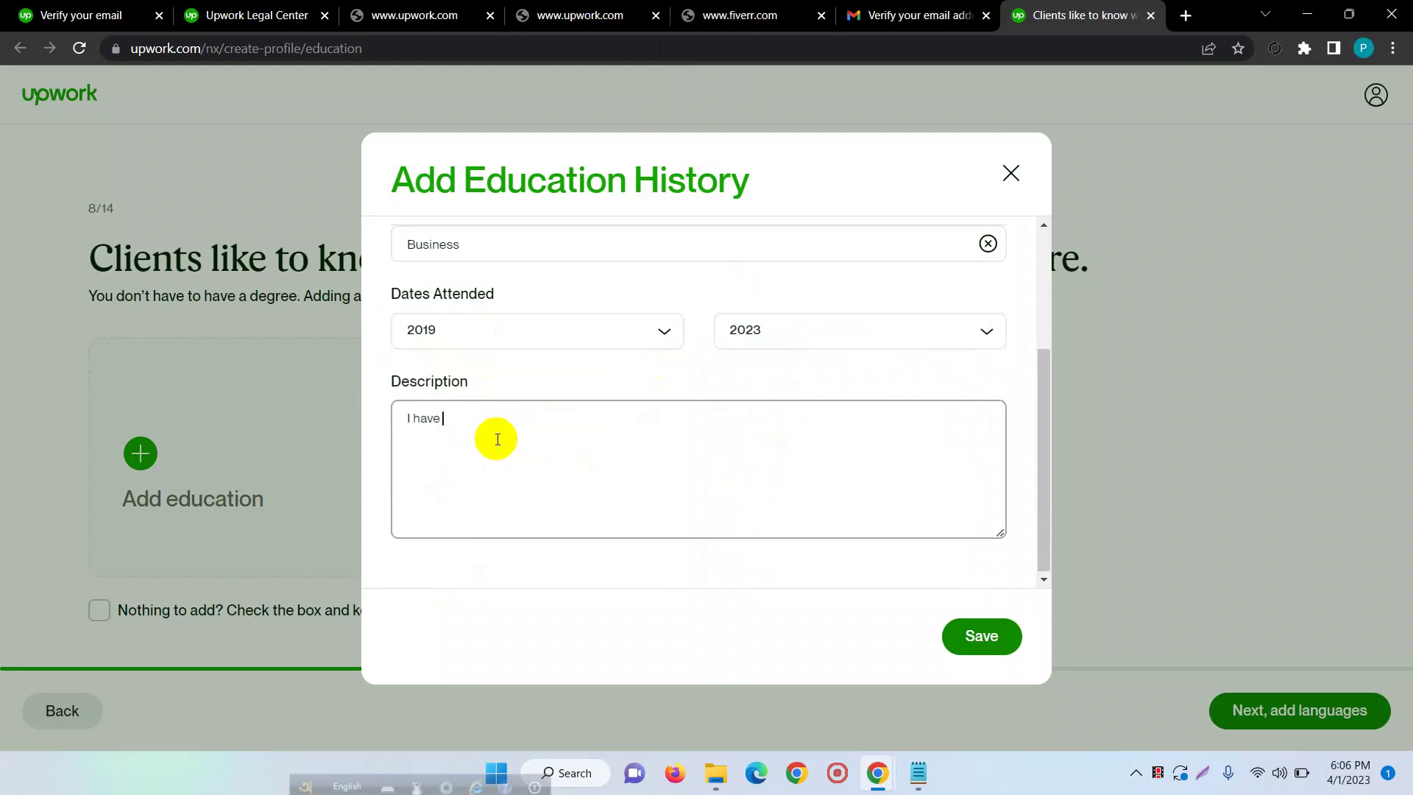
type("been studying here and gaining my ")
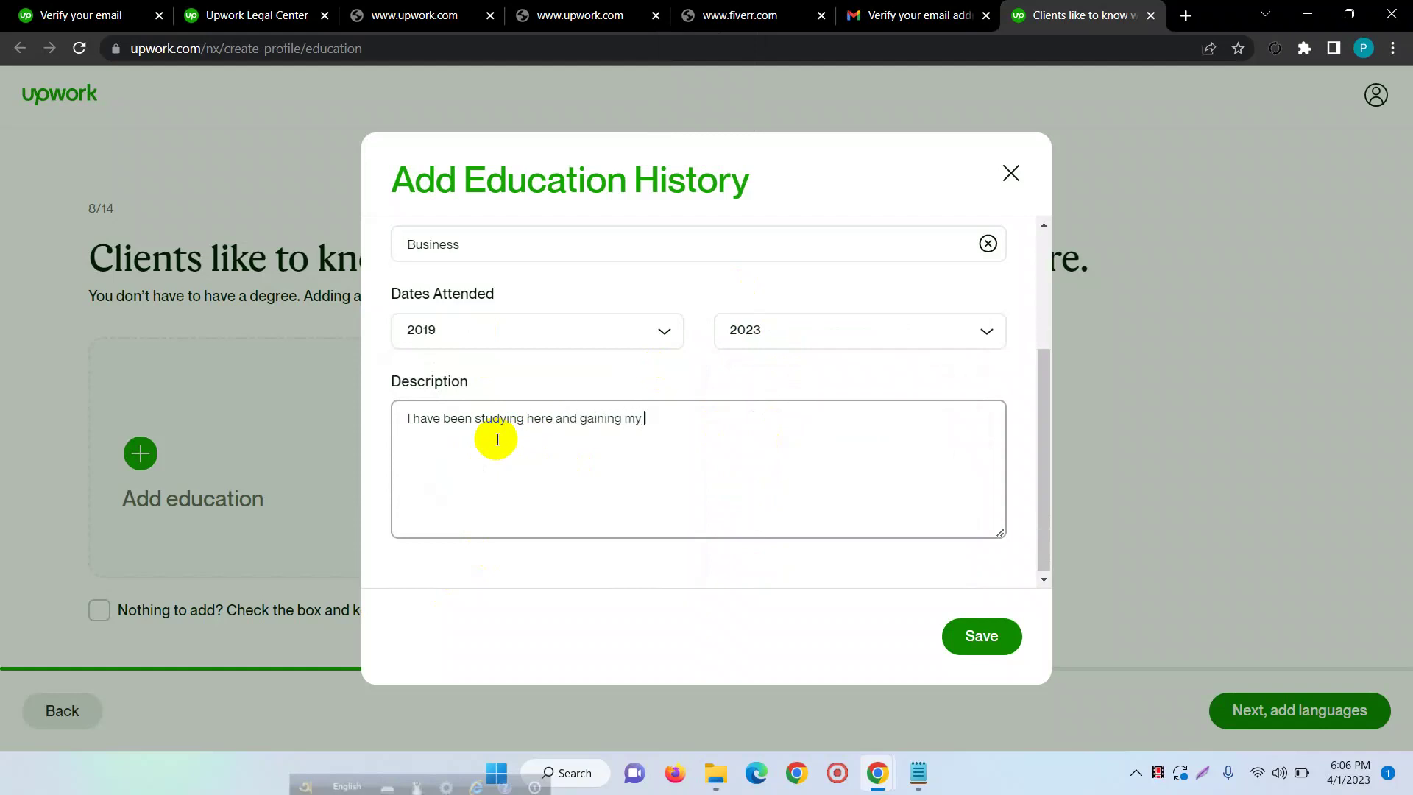
type("experiences here.")
scroll(410, 338, "up", 3)
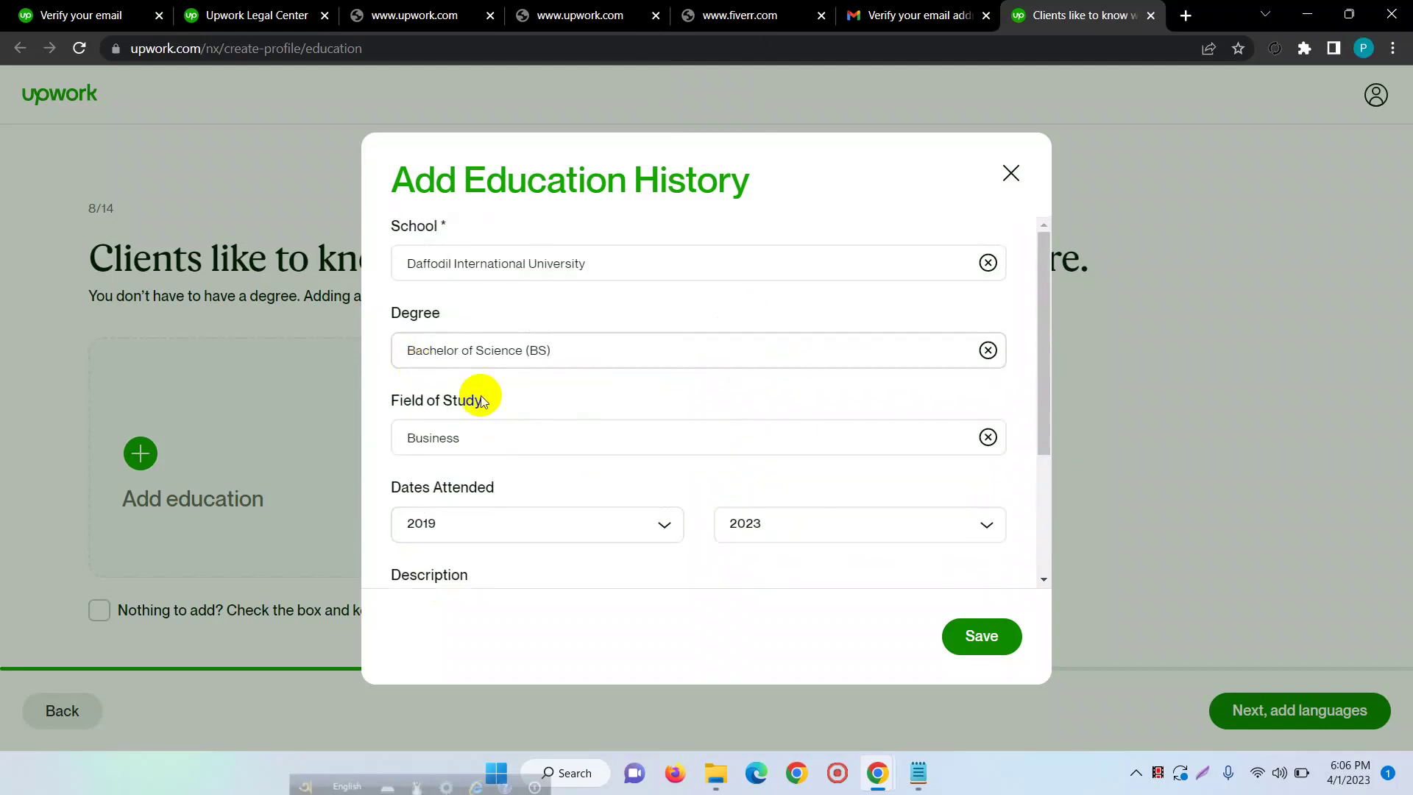
scroll(640, 420, "down", 3)
left_click(972, 638)
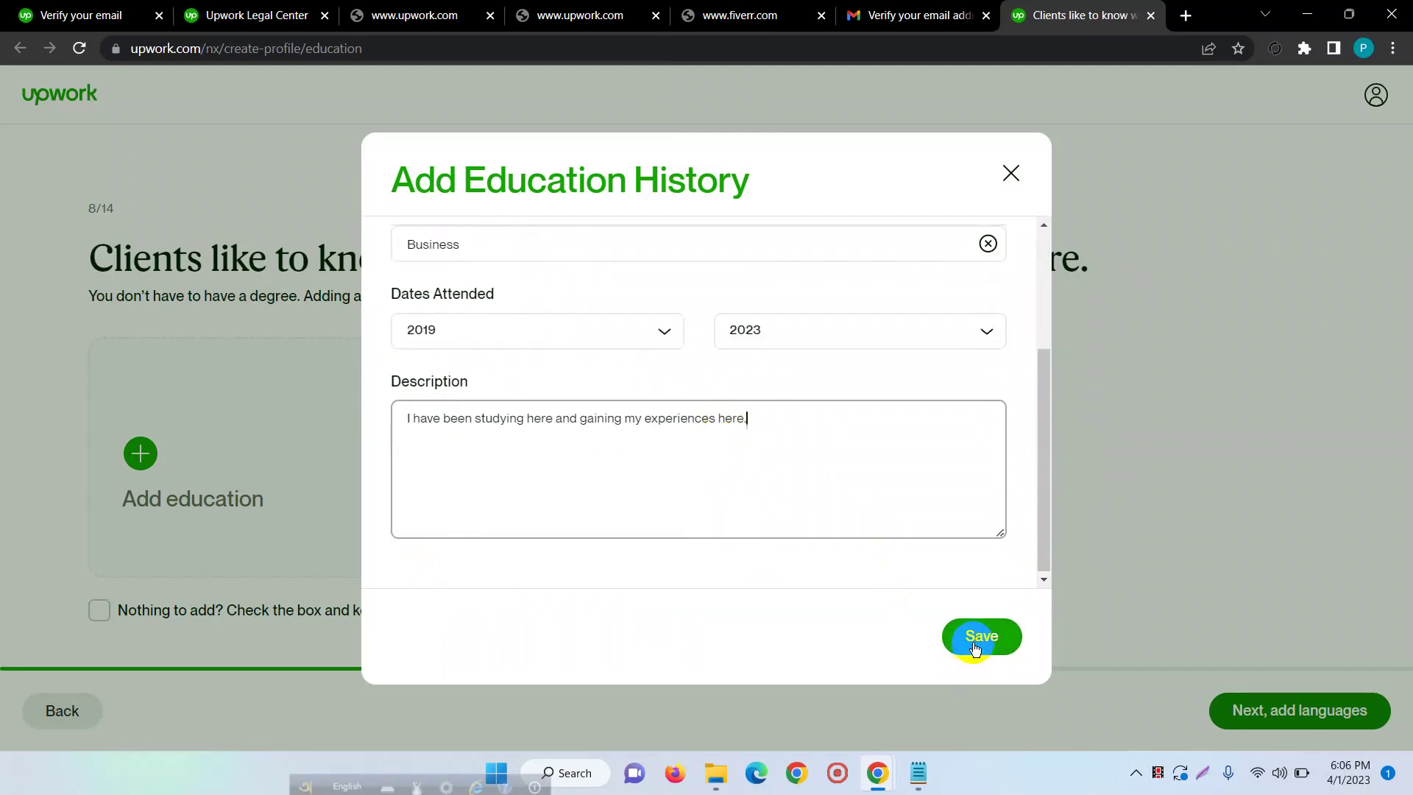
scroll(662, 300, "down", 1)
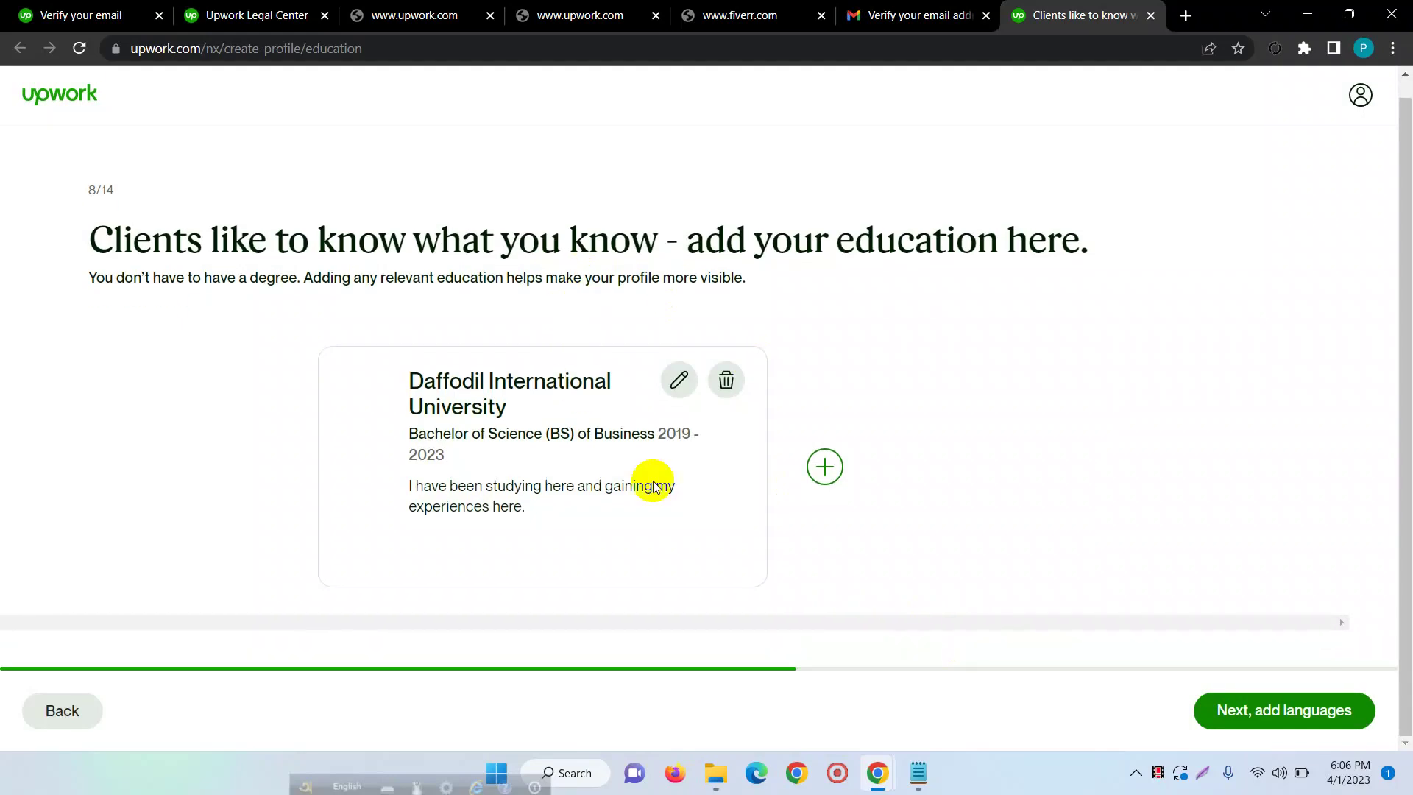
left_click(1303, 715)
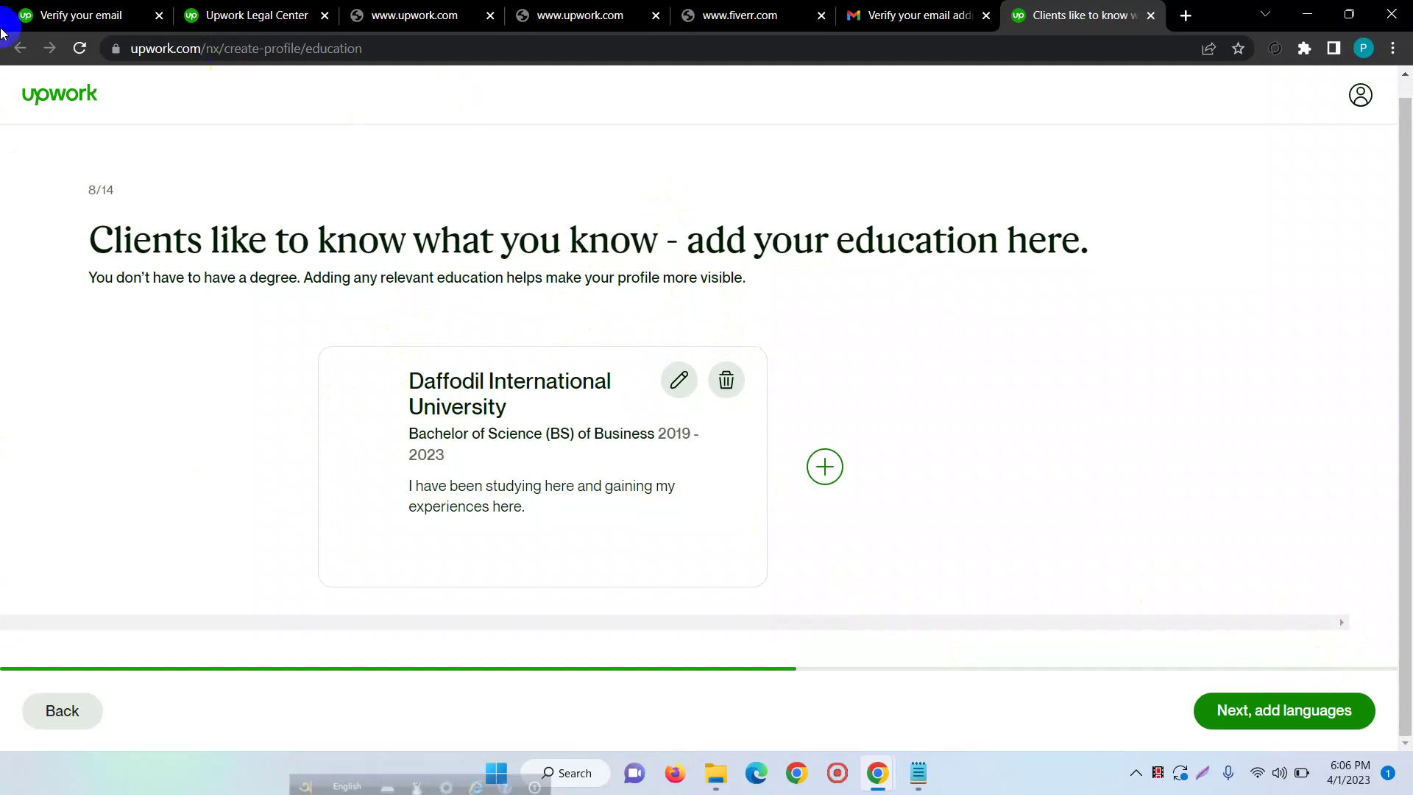
left_click(1283, 714)
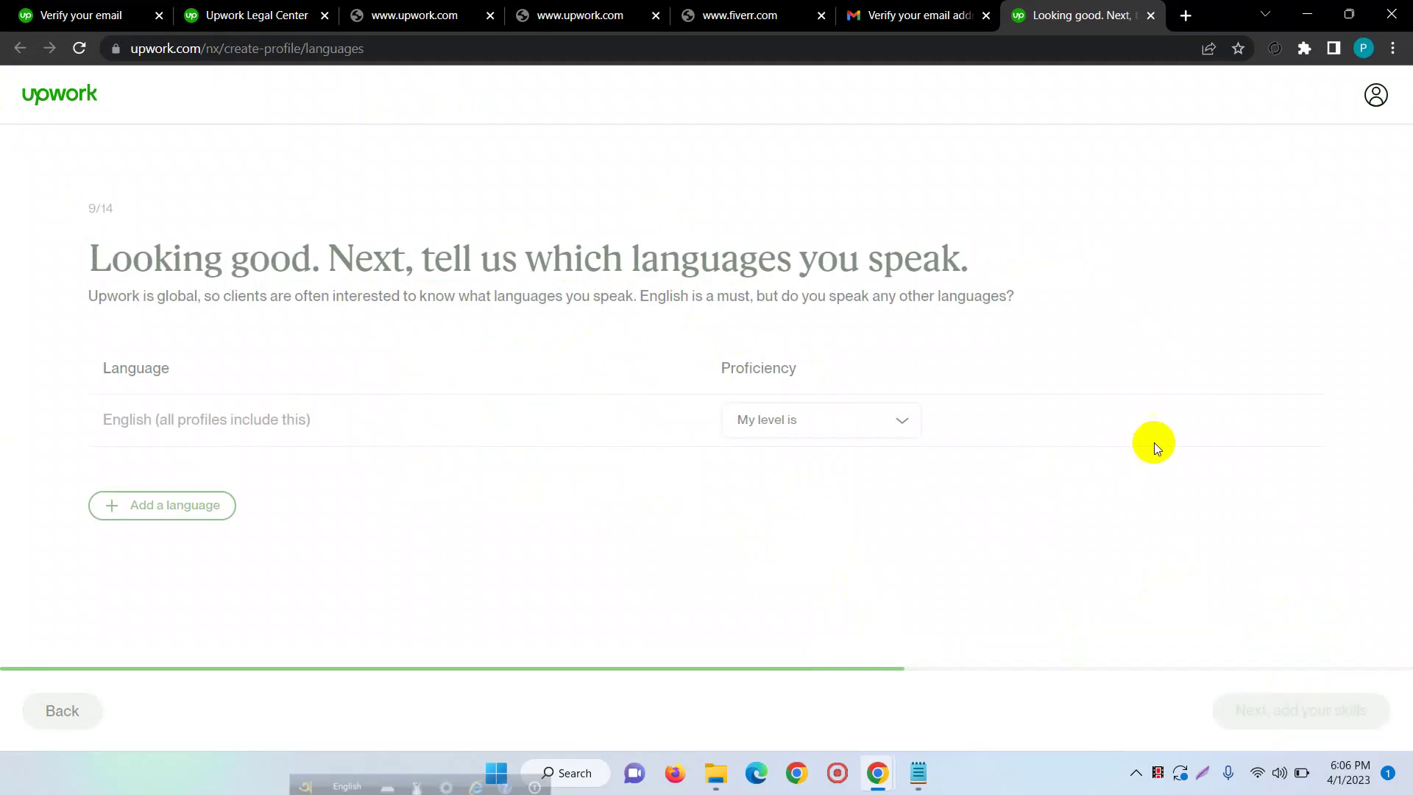
- Set English proficiency to Fluent and continue to the skills step
left_click(807, 418)
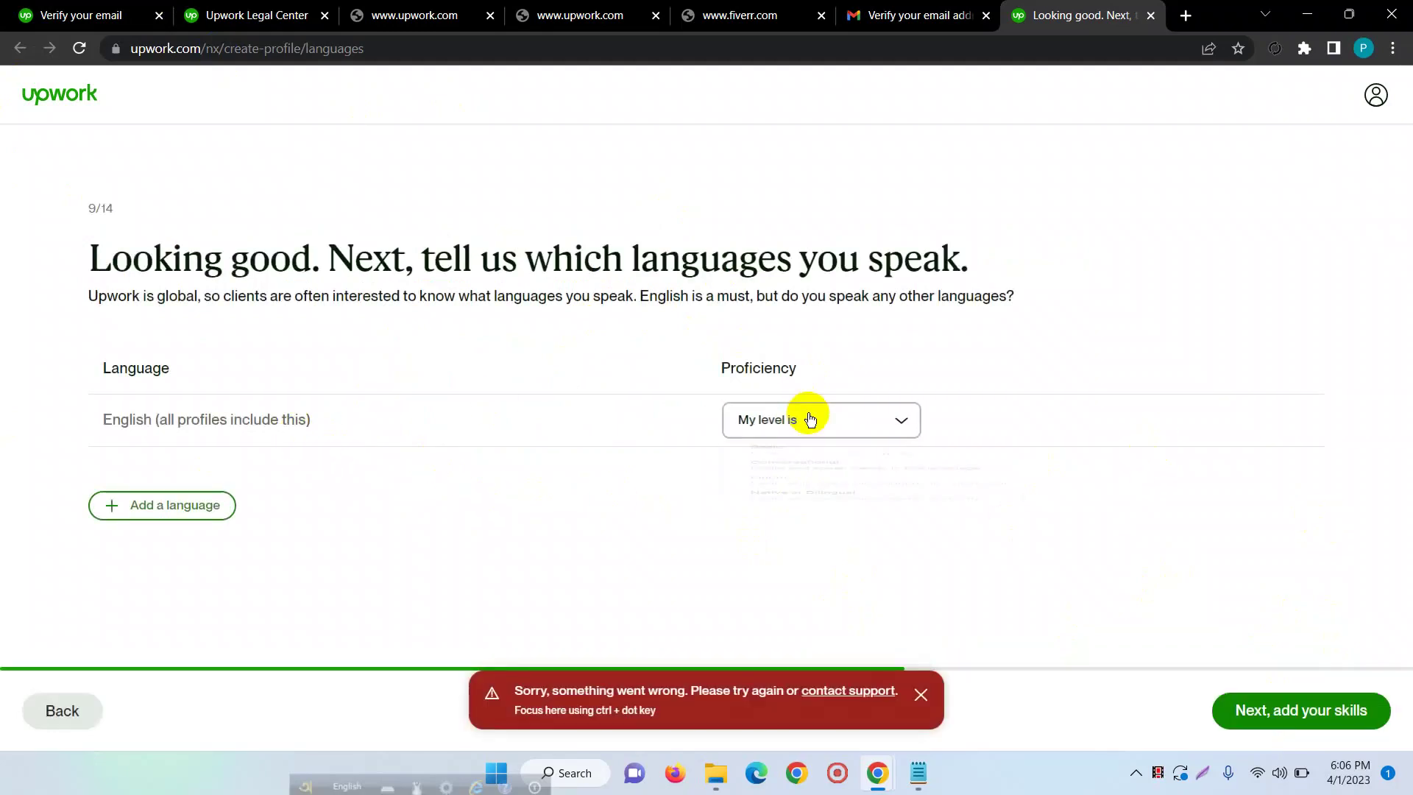
left_click(802, 578)
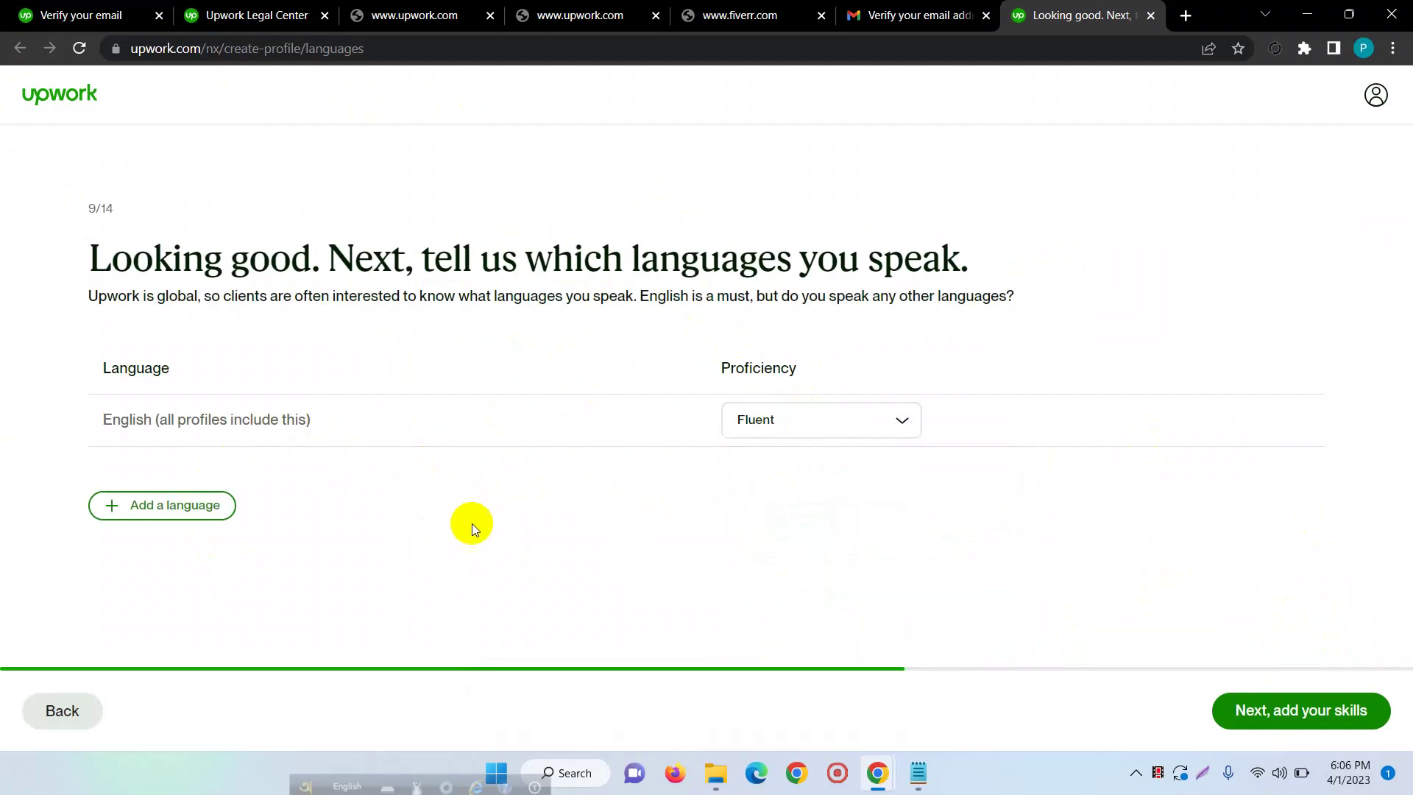
left_click(1281, 708)
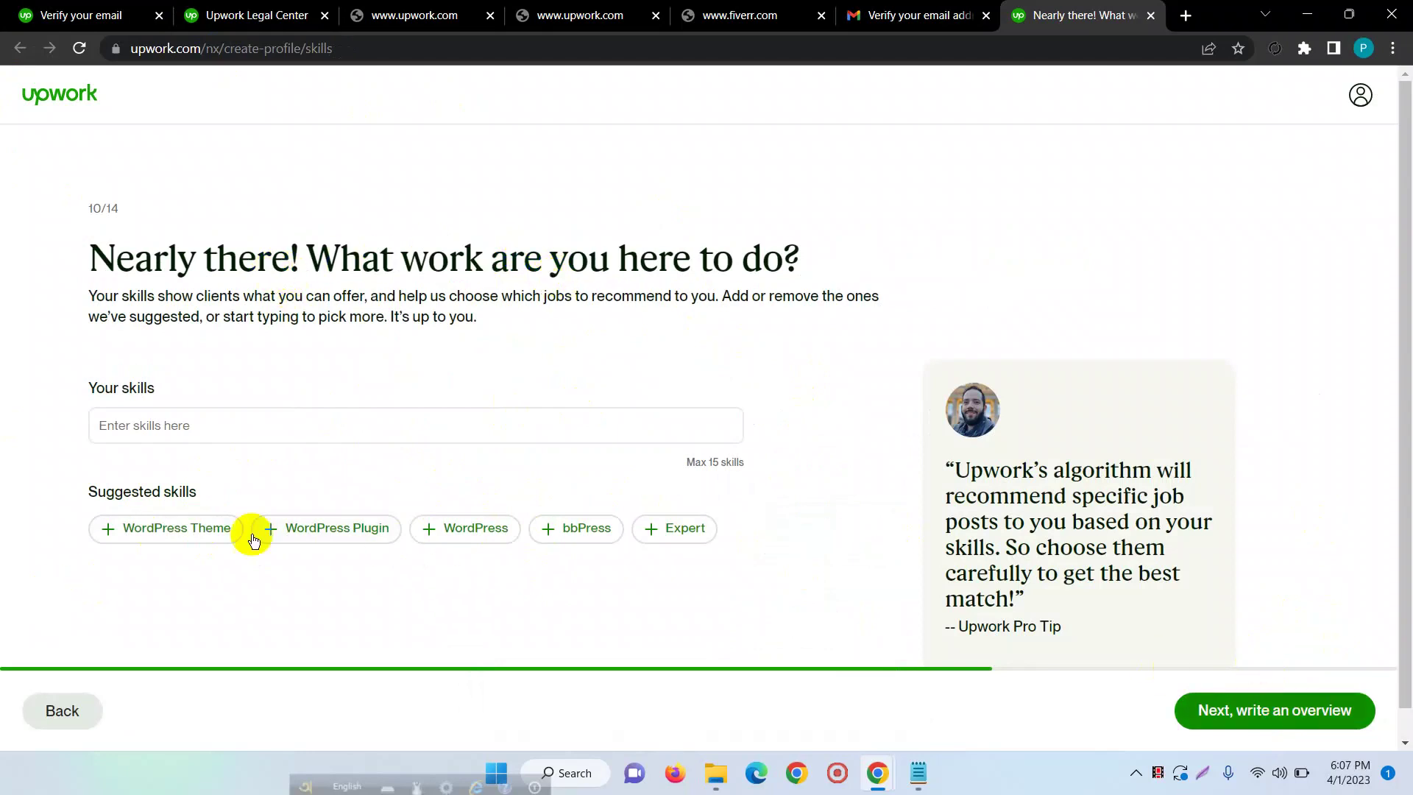
- Add WordPress, WordPress Theme, WordPress Plugin, bbPress and Elementor skills, then continue to the bio
left_click(445, 531)
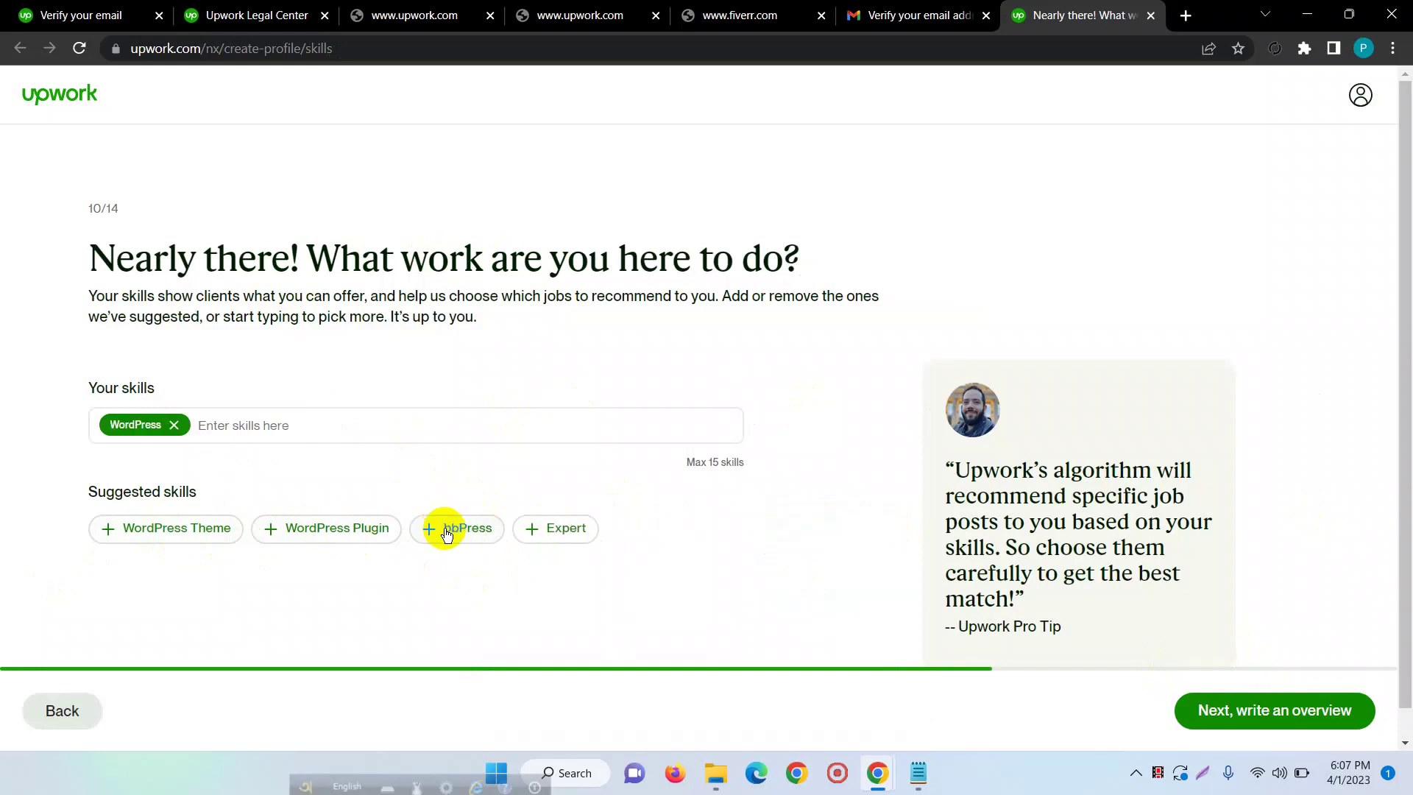
left_click(162, 532)
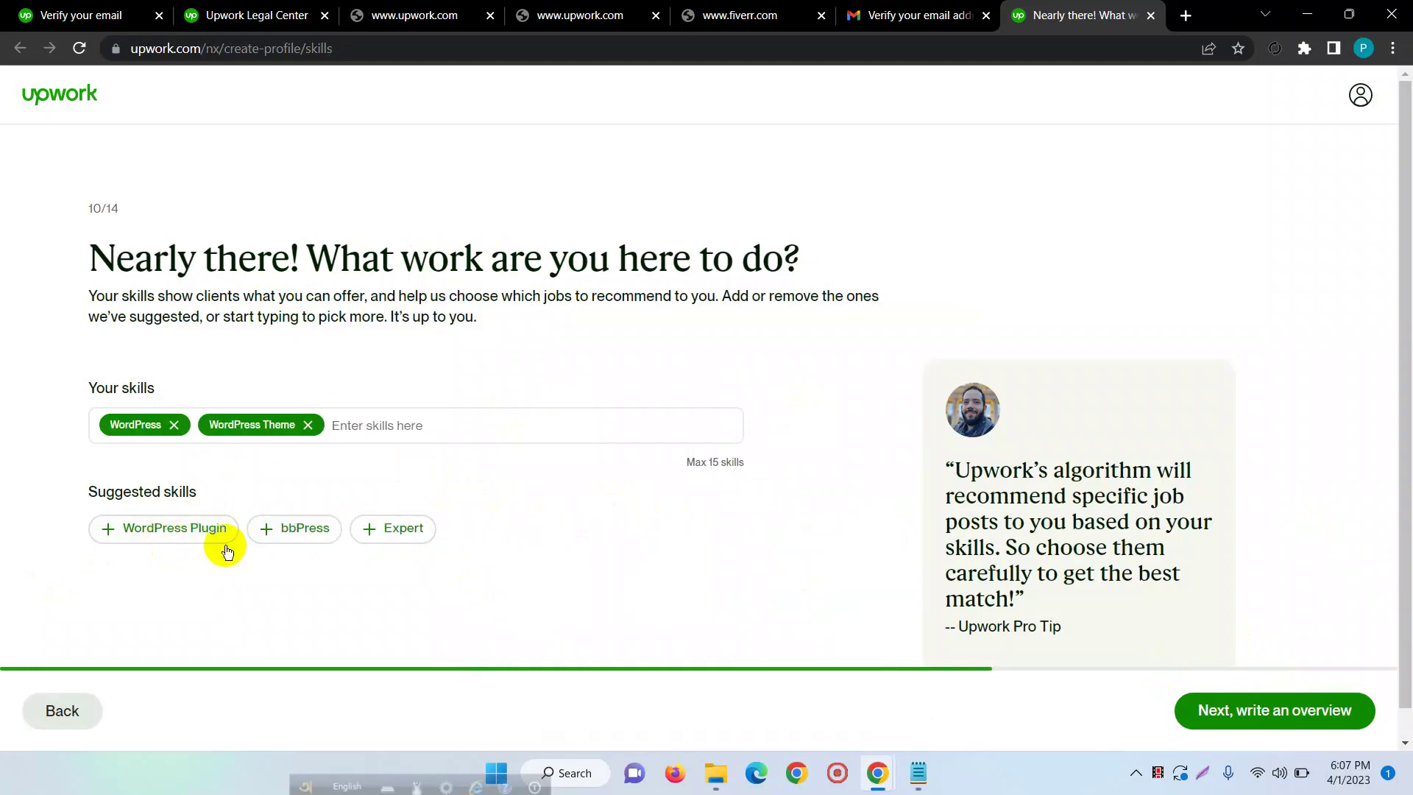
left_click(195, 526)
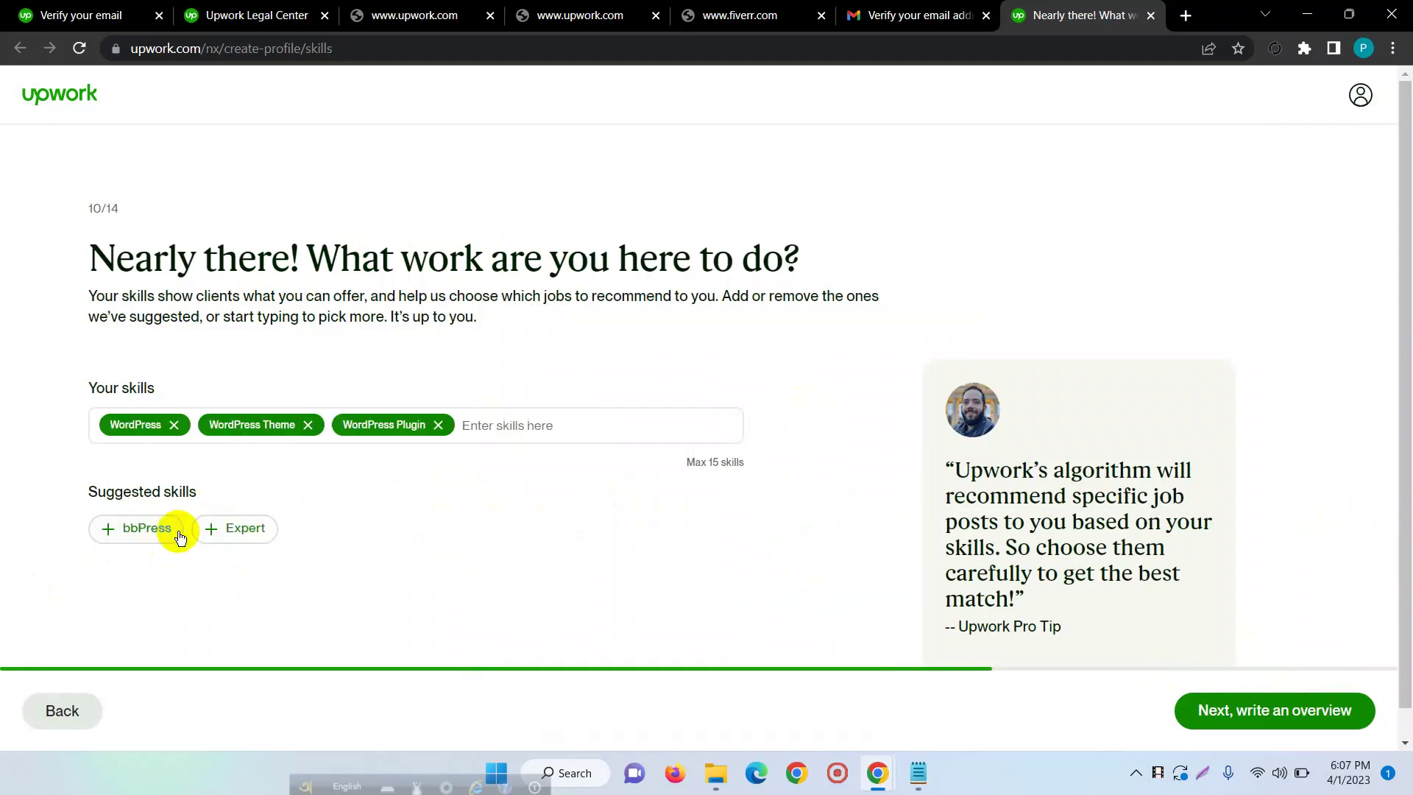
left_click(136, 530)
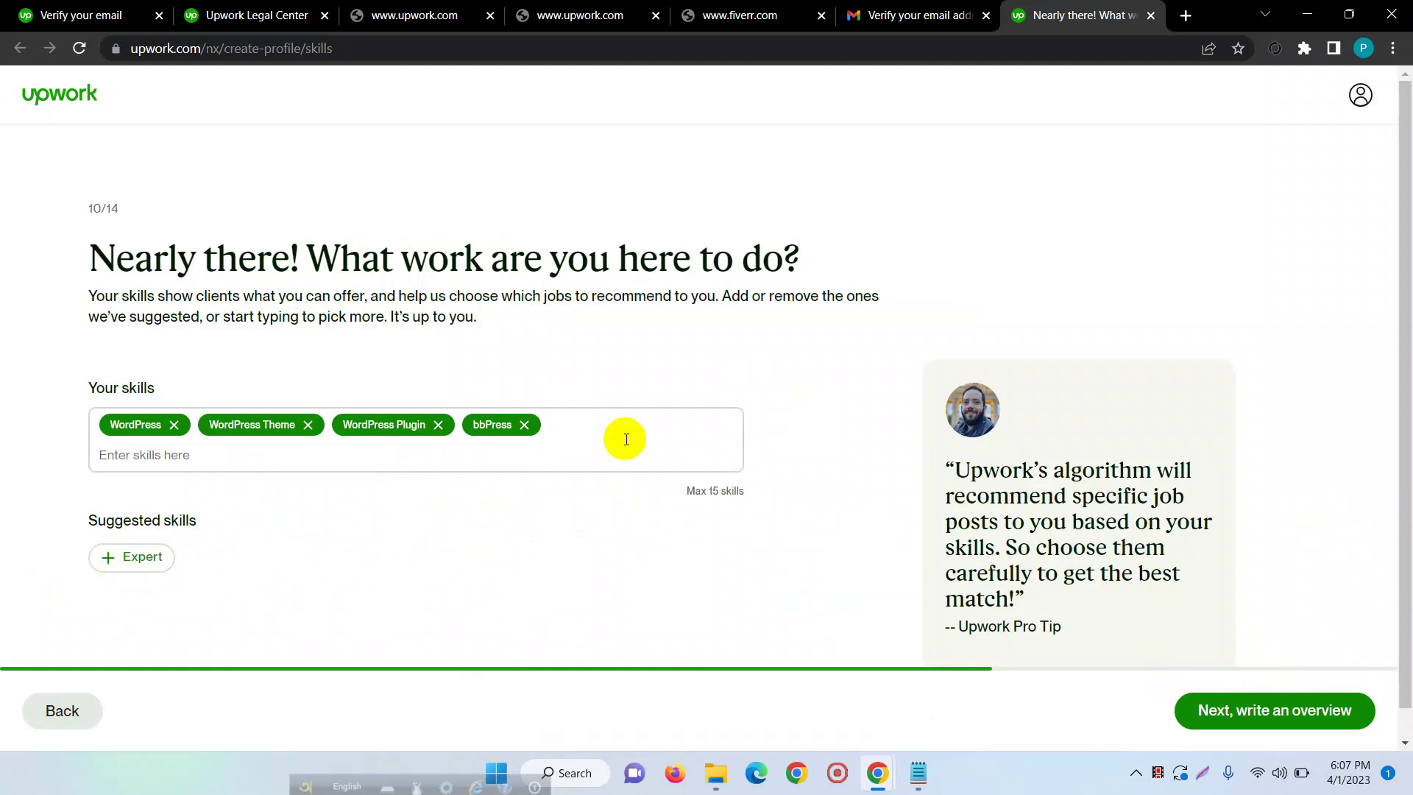
scroll(625, 442, "down", 1)
left_click(620, 390)
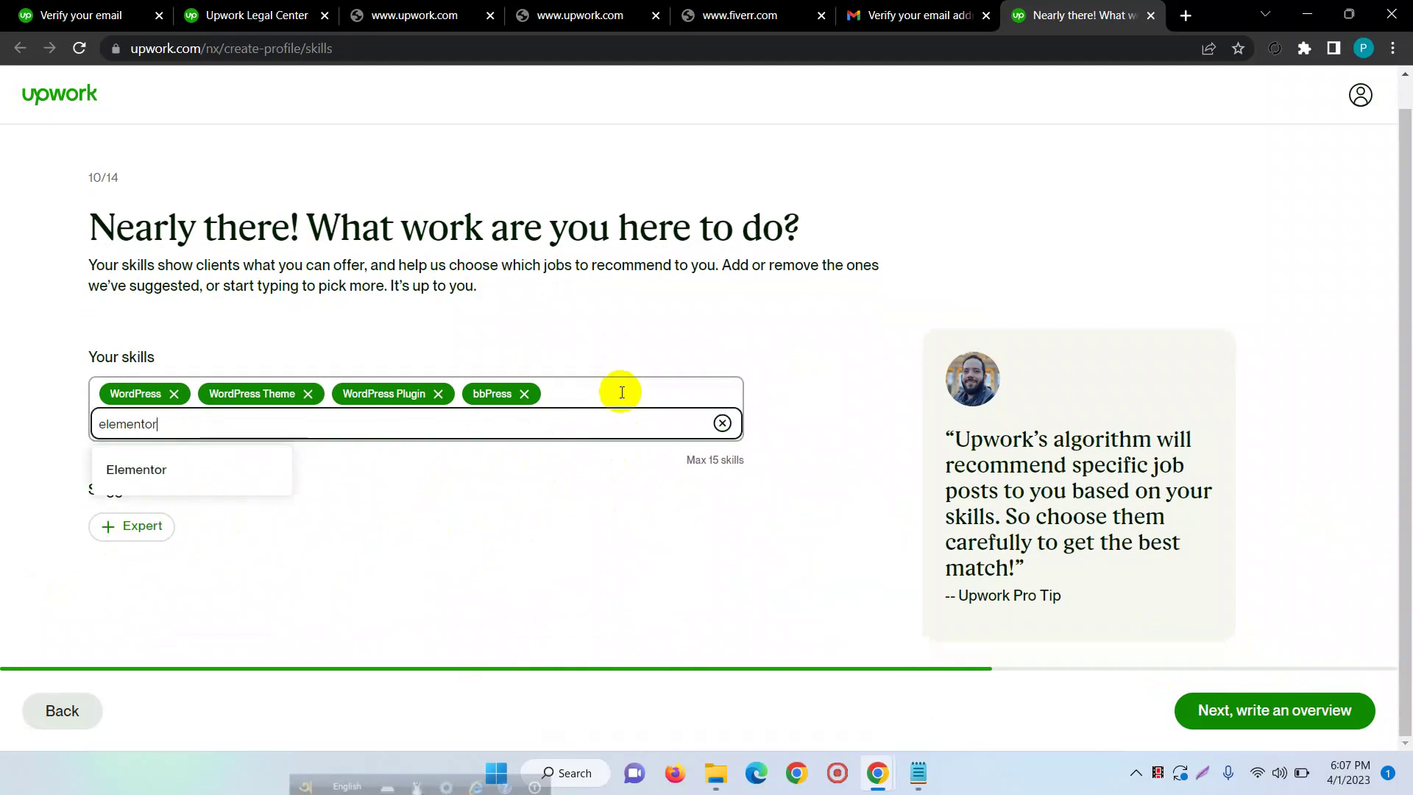
left_click(148, 471)
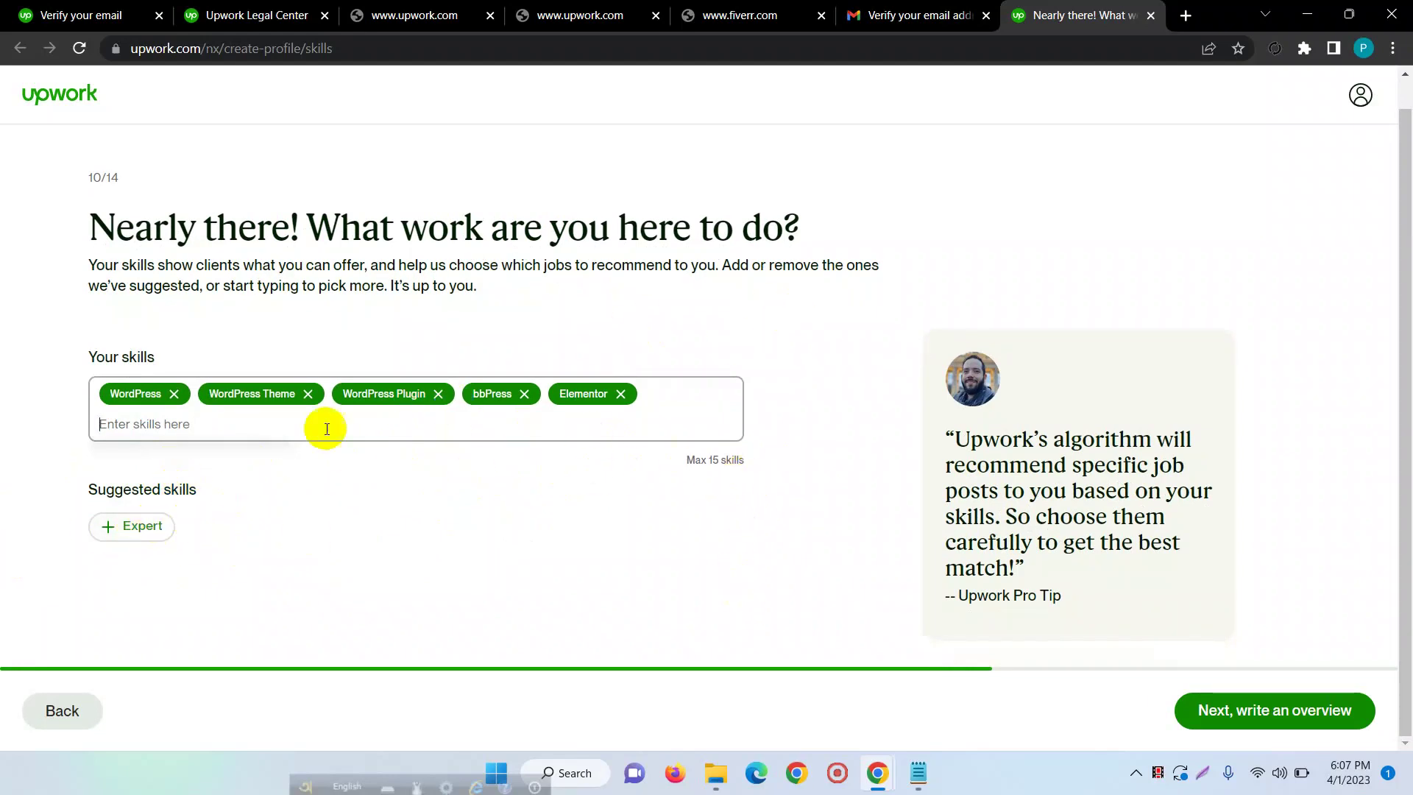
left_click(1293, 711)
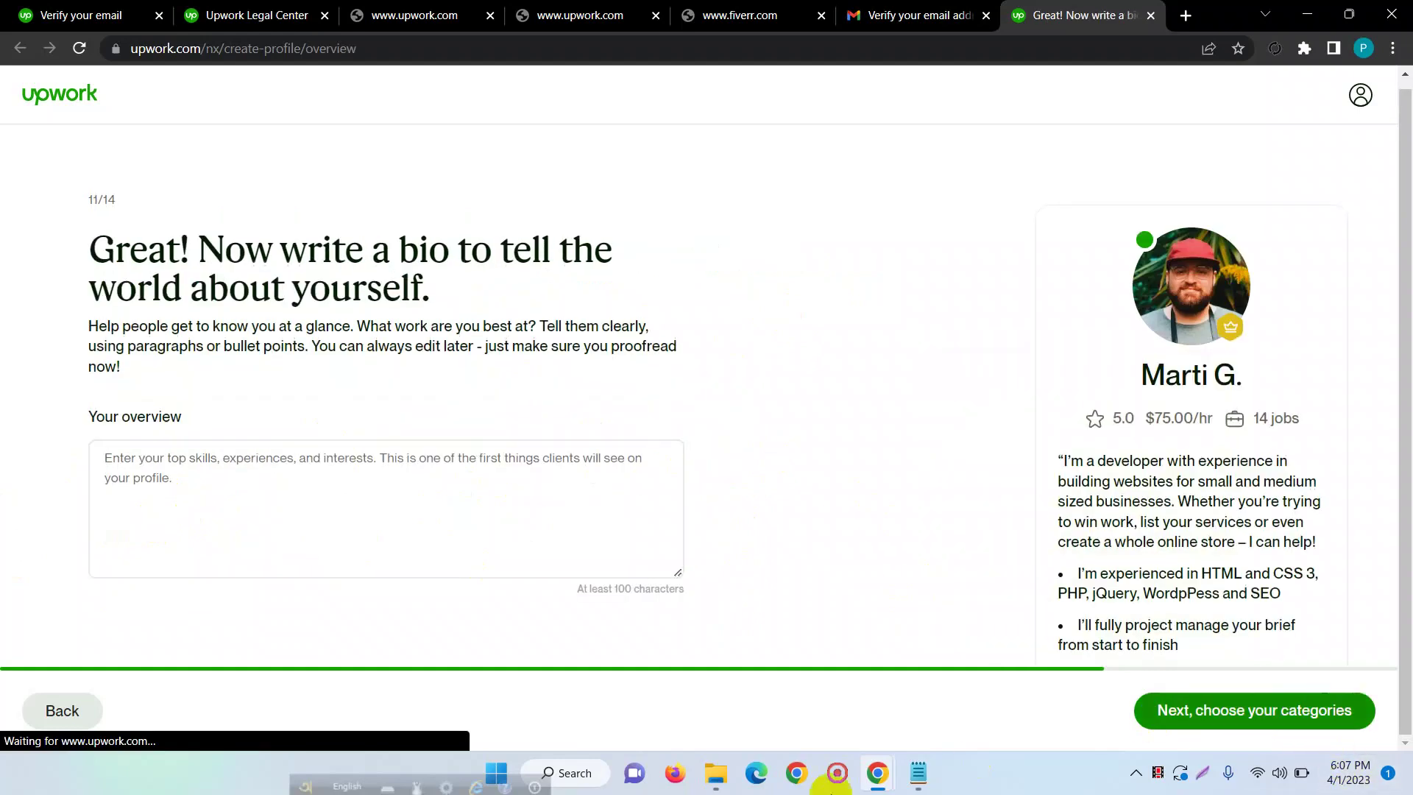
scroll(247, 479, "down", 1)
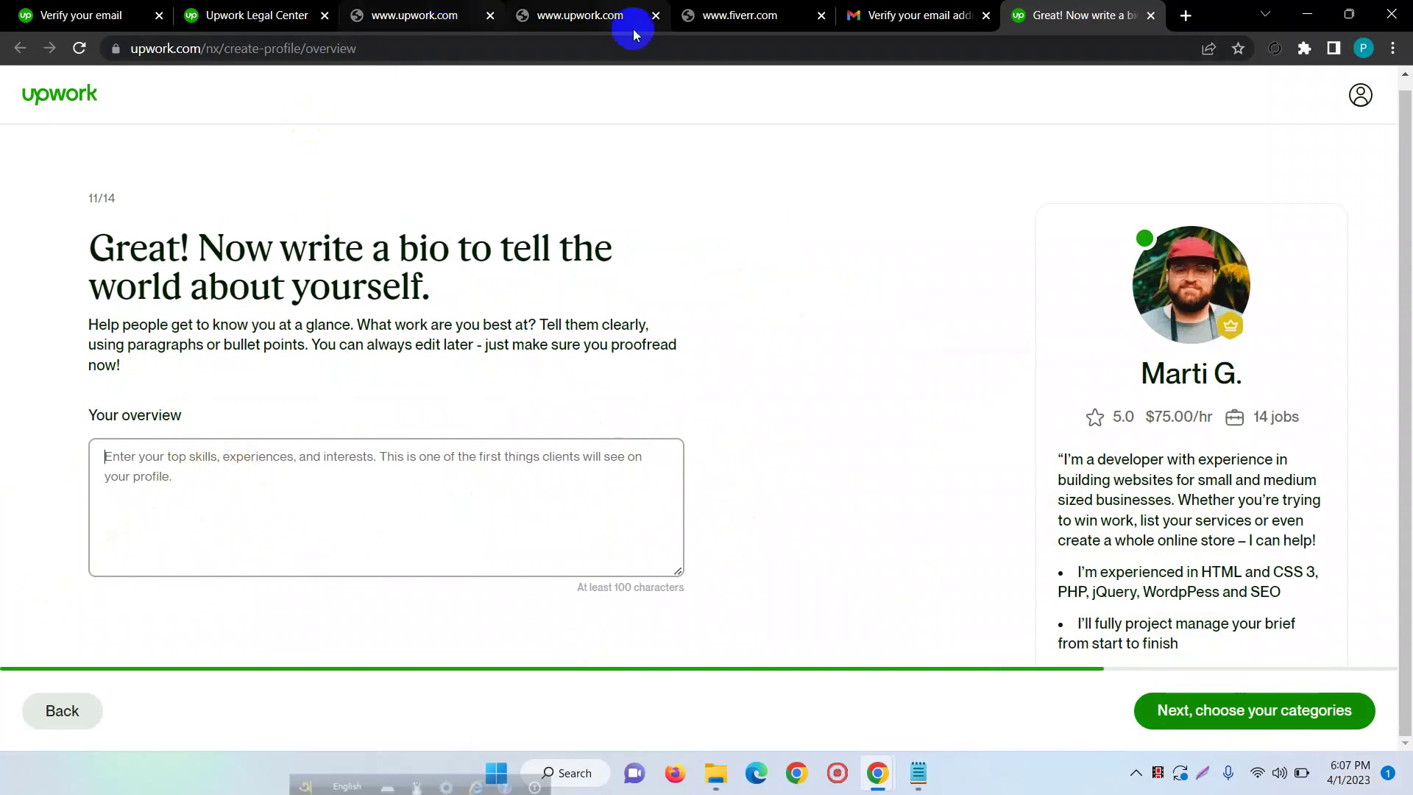
left_click(707, 29)
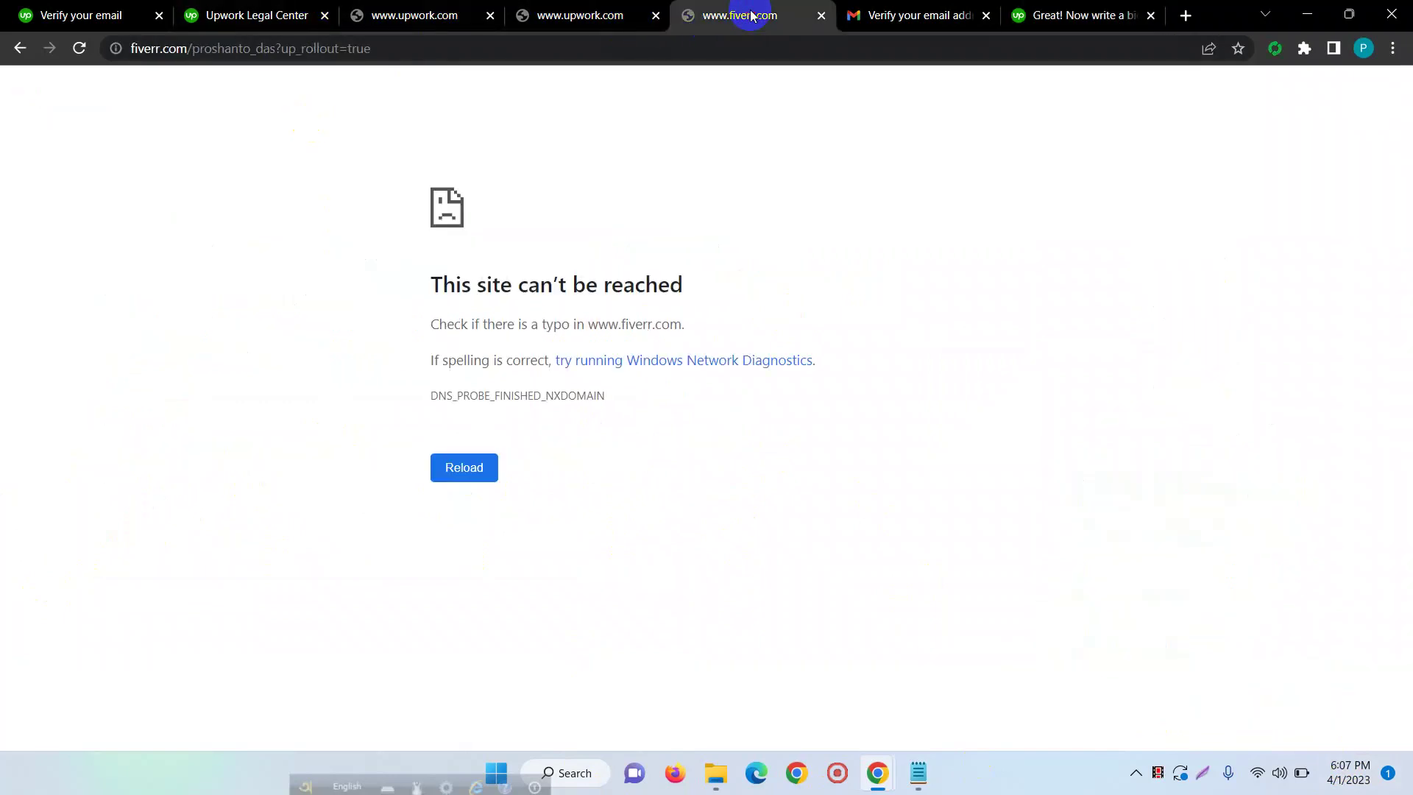
- Reload the Fiverr profile page and copy its Description paragraph
right_click(664, 284)
left_click(753, 344)
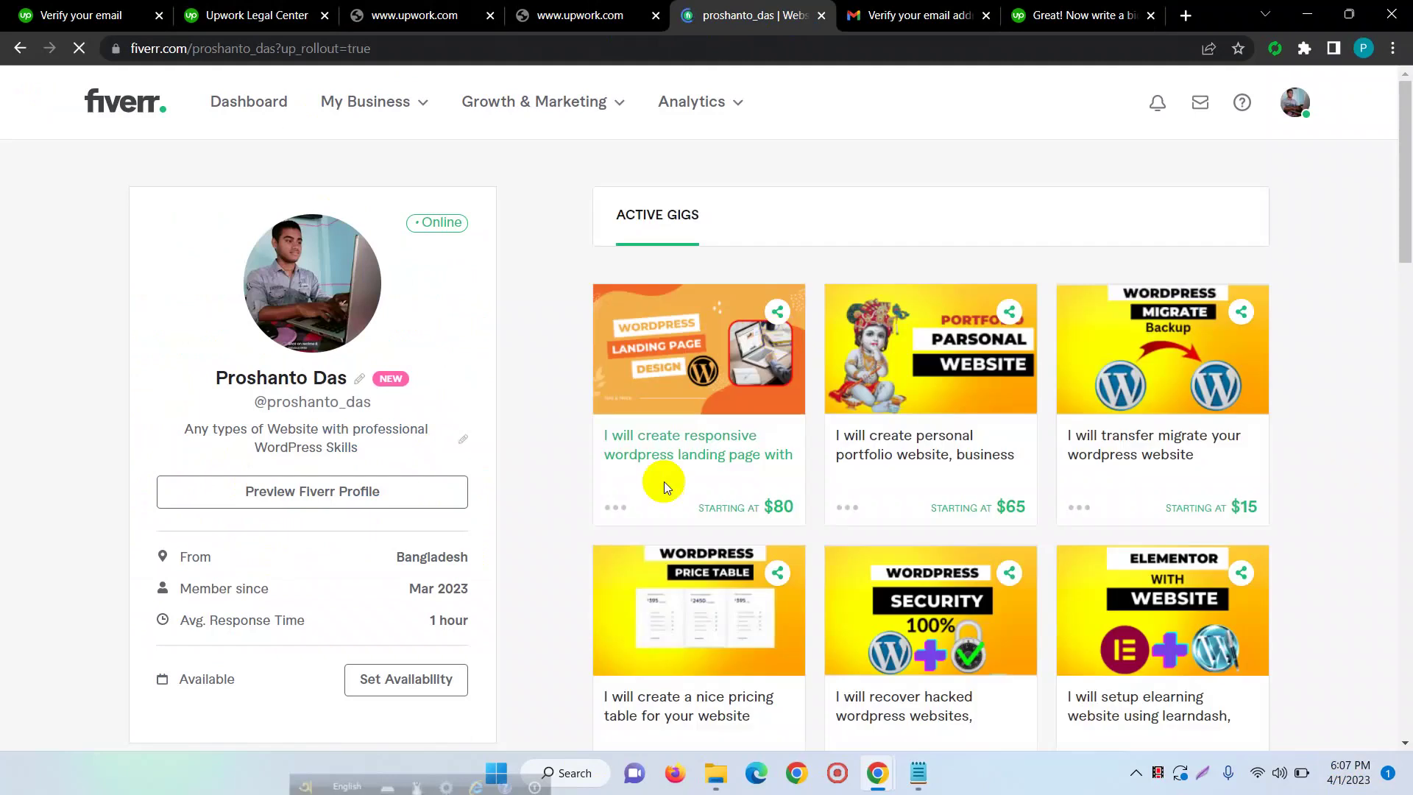
scroll(382, 519, "down", 10)
left_click_drag(325, 470, 95, 354)
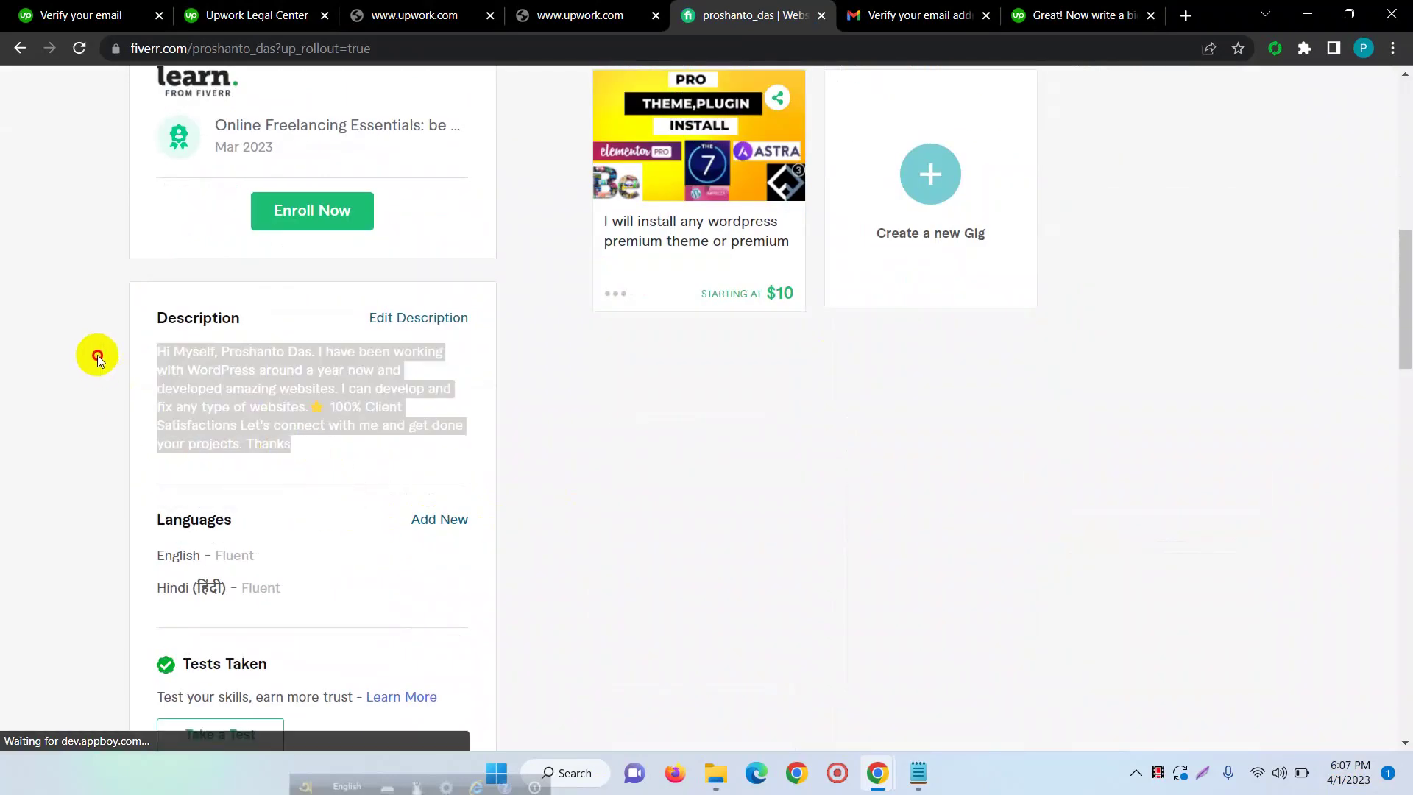
right_click(412, 395)
left_click(413, 396)
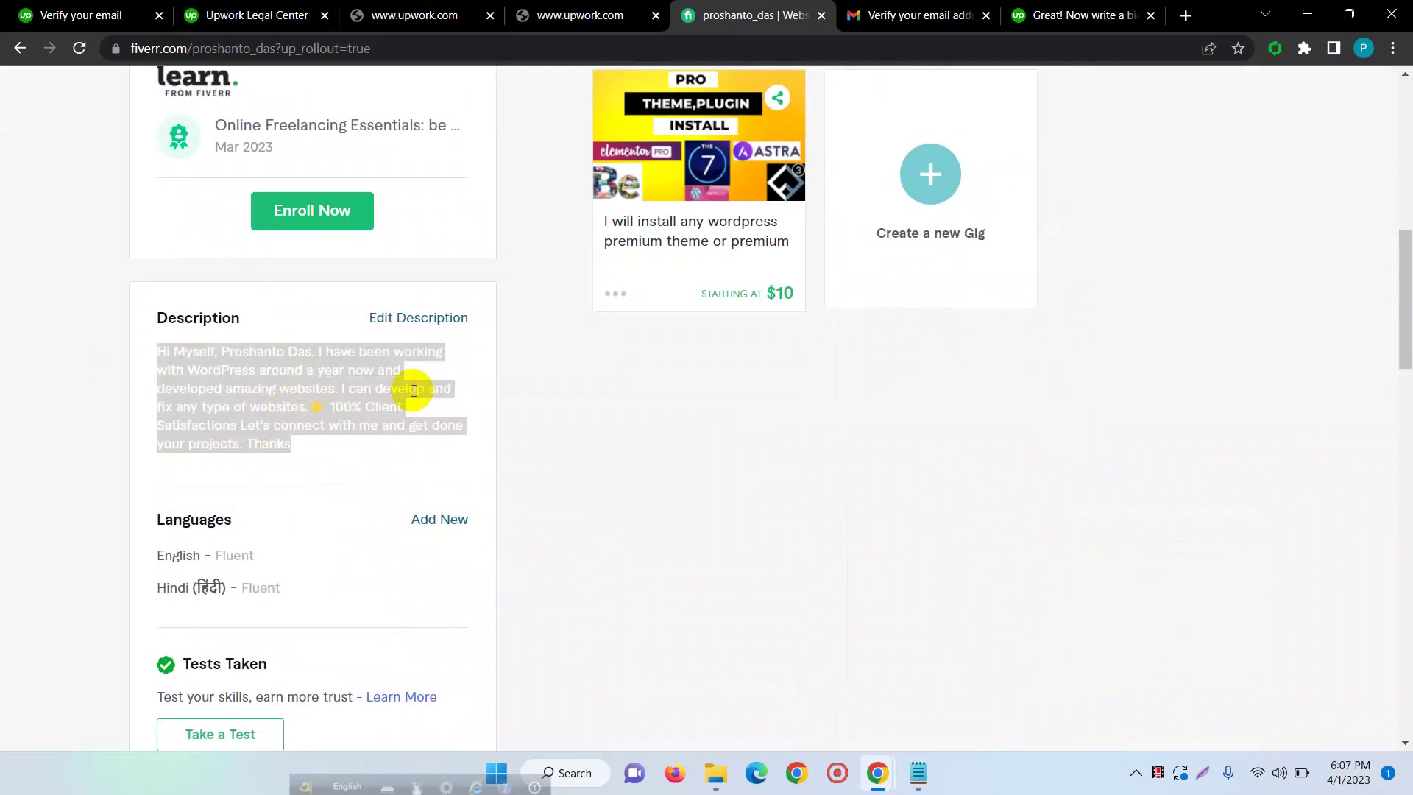
- Go back to the Upwork bio tab and place the cursor in the overview box
left_click(250, 16)
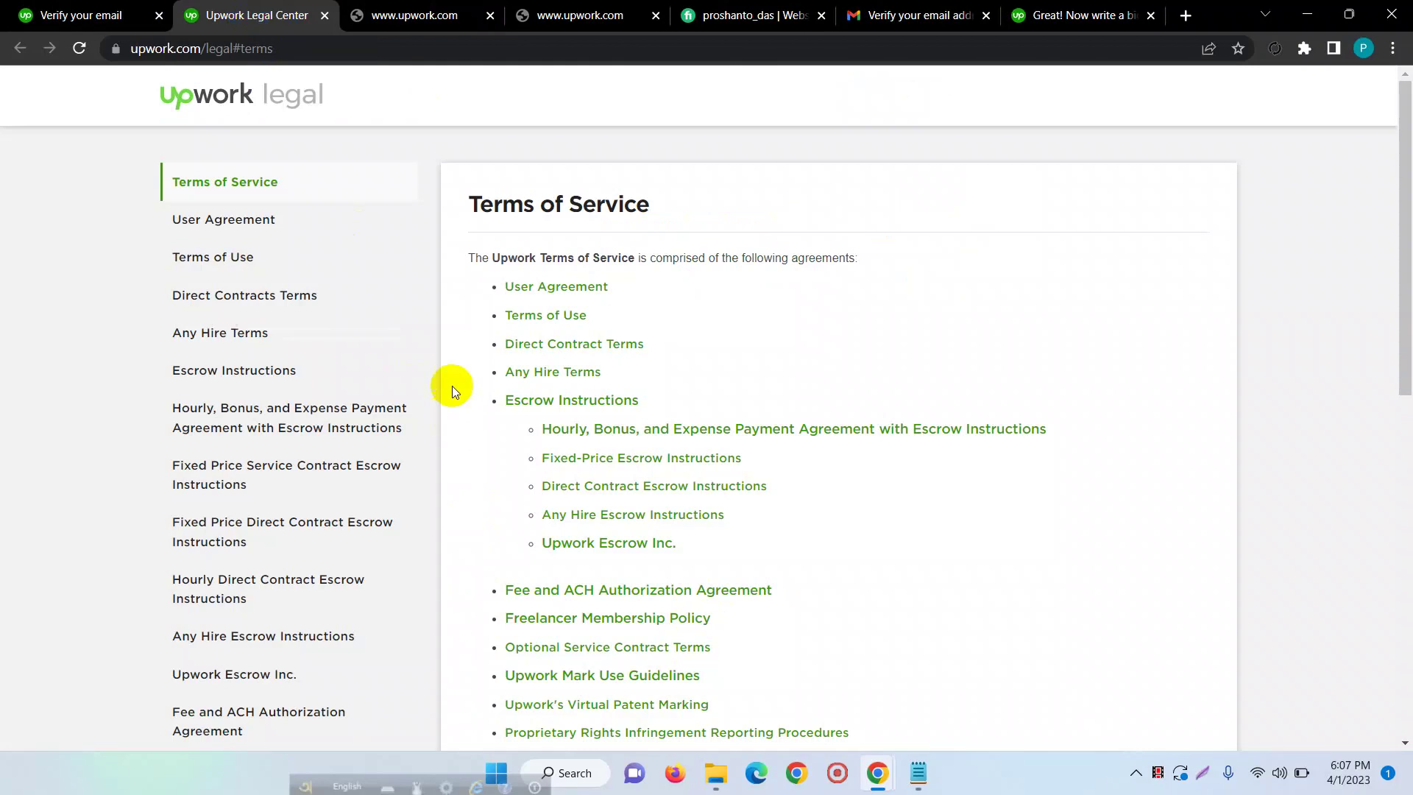
left_click(81, 14)
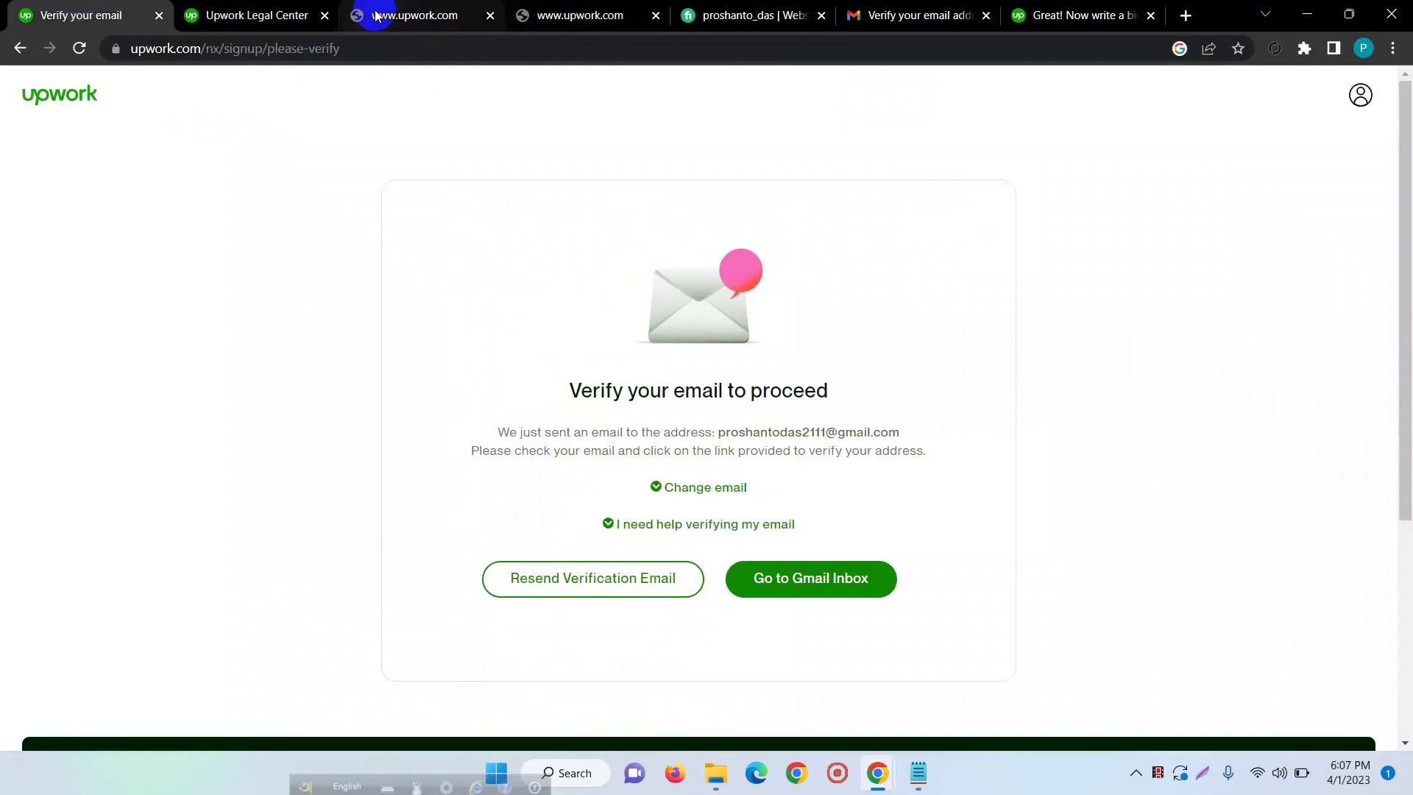
left_click(732, 12)
left_click(398, 6)
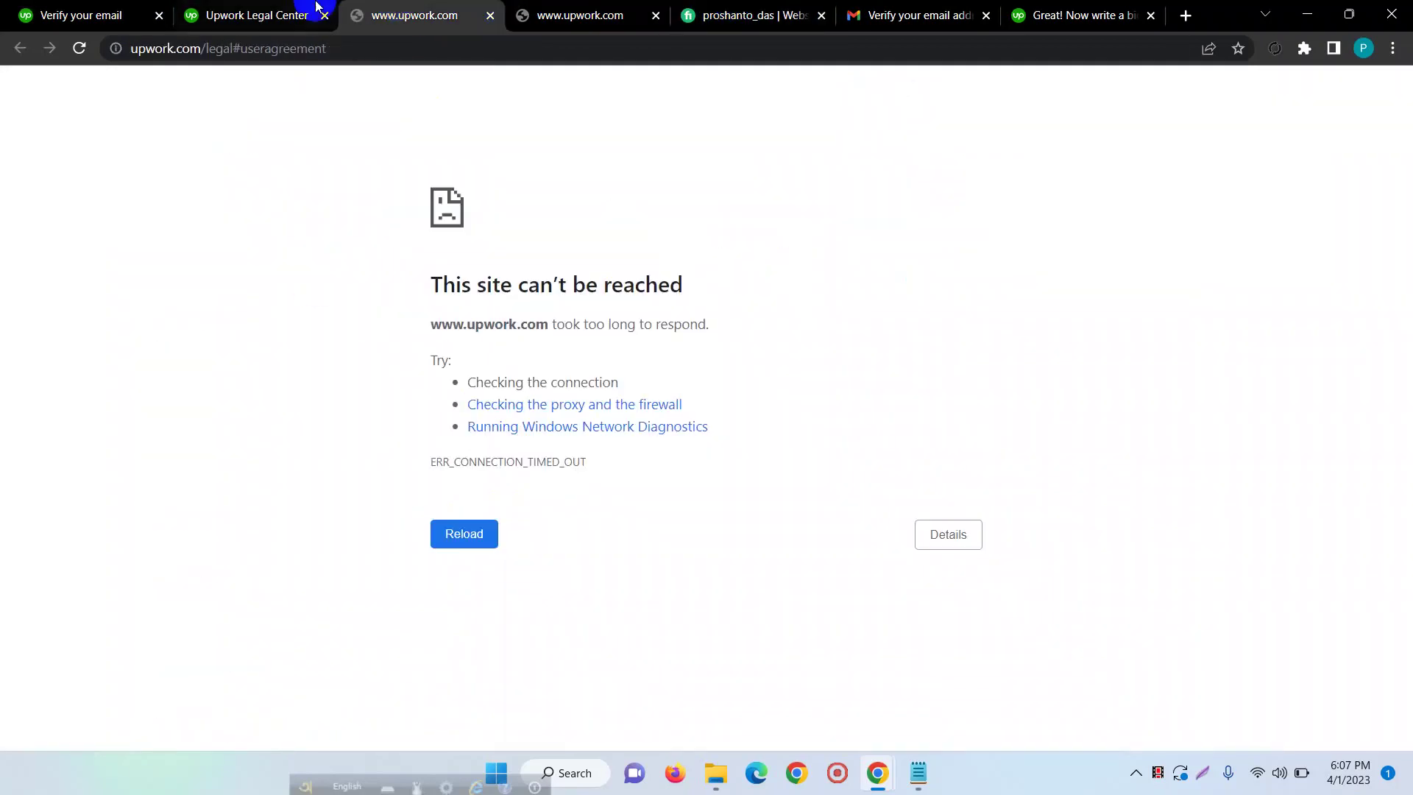
left_click(313, 10)
left_click(393, 9)
left_click(546, 6)
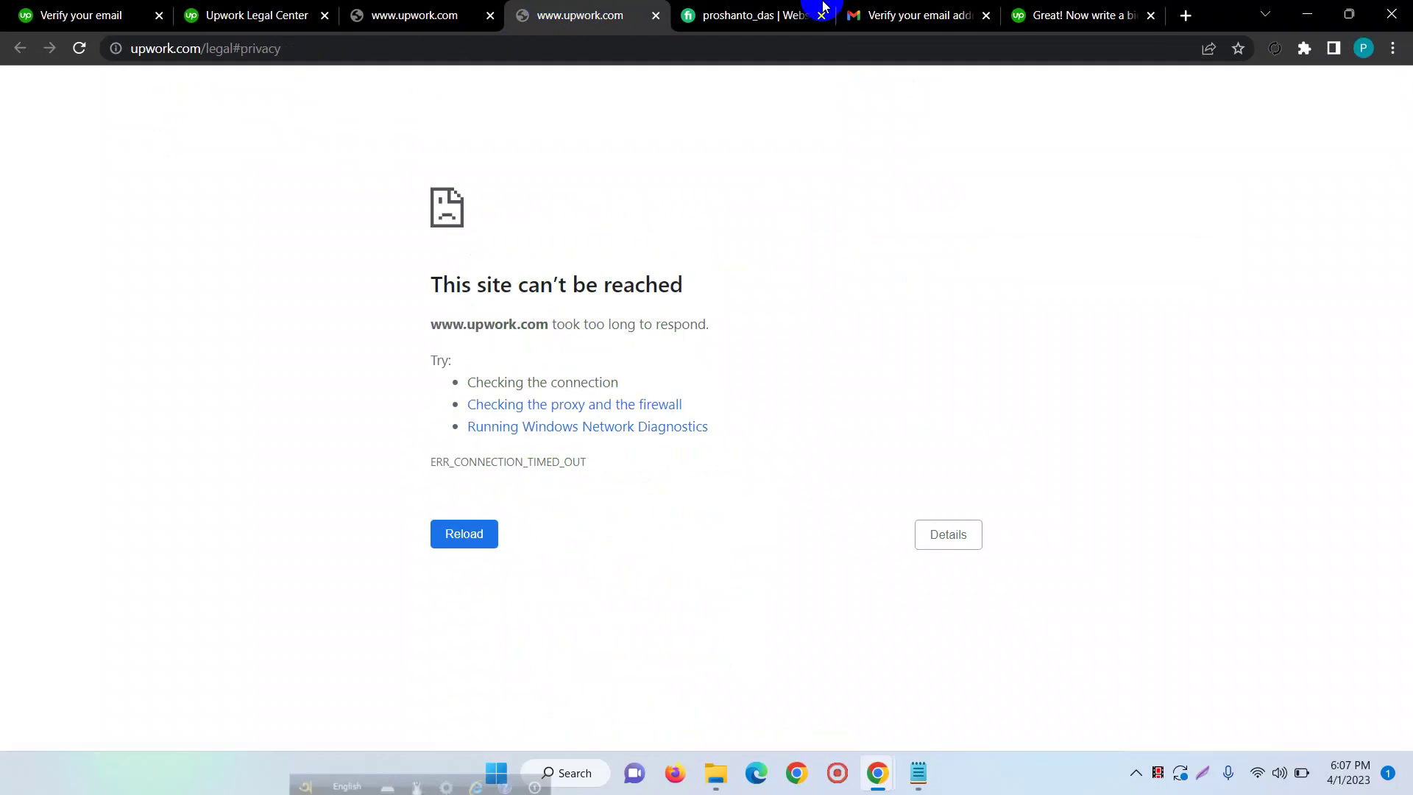
left_click(1045, 11)
left_click(236, 477)
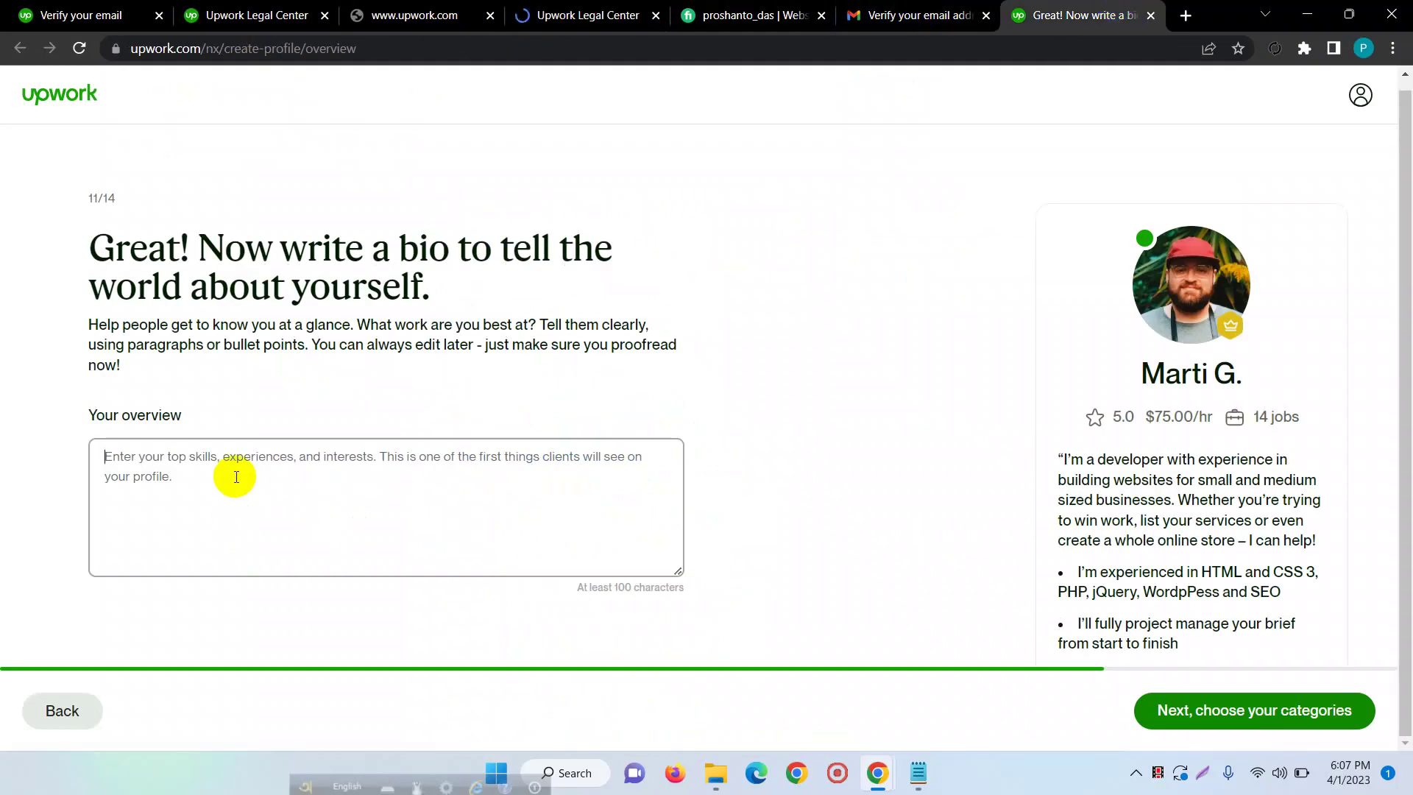
- Paste the copied bio into the overview, delete the opening 'Hi', and continue to services
key("ctrl+v")
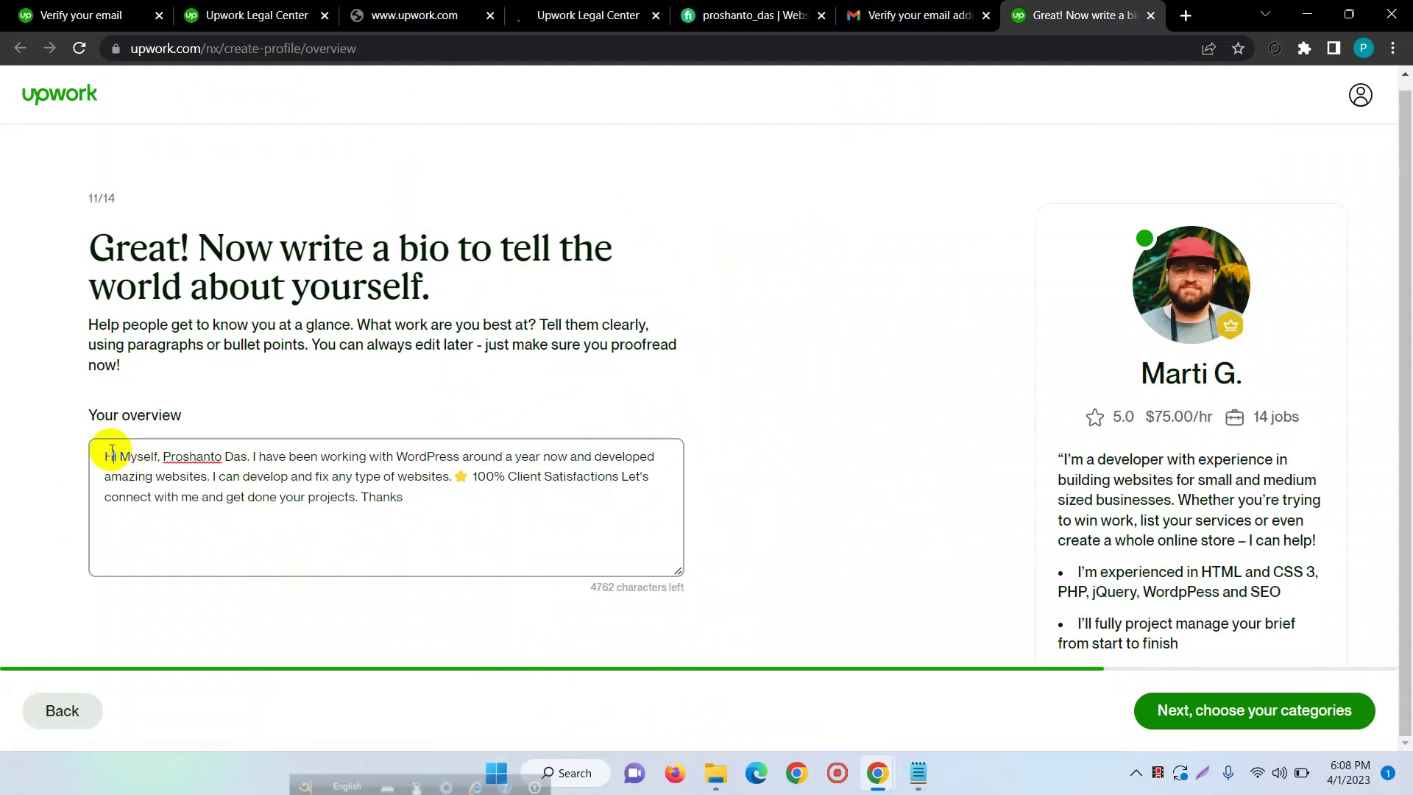
left_click_drag(117, 457, 1, 467)
key("BackSpace")
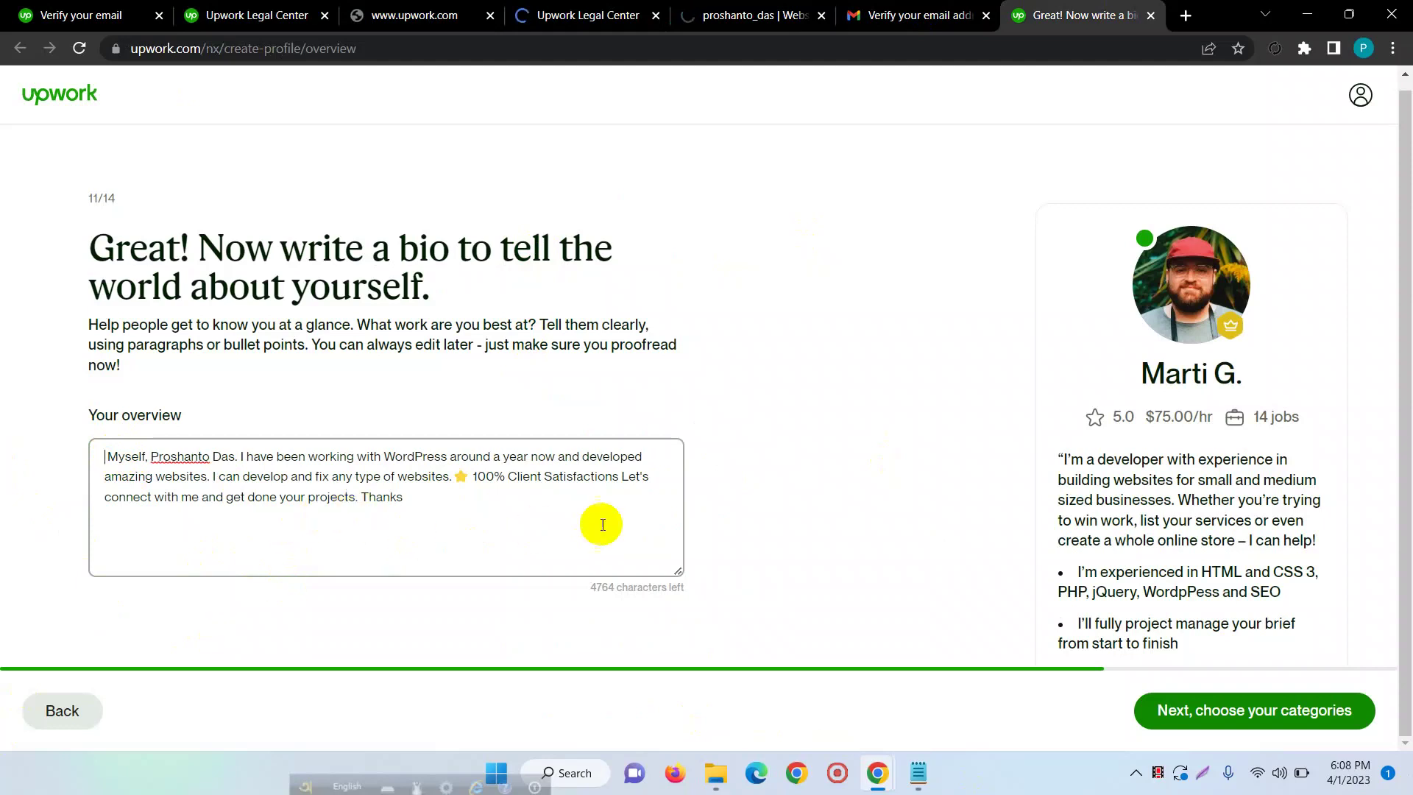
left_click(1224, 718)
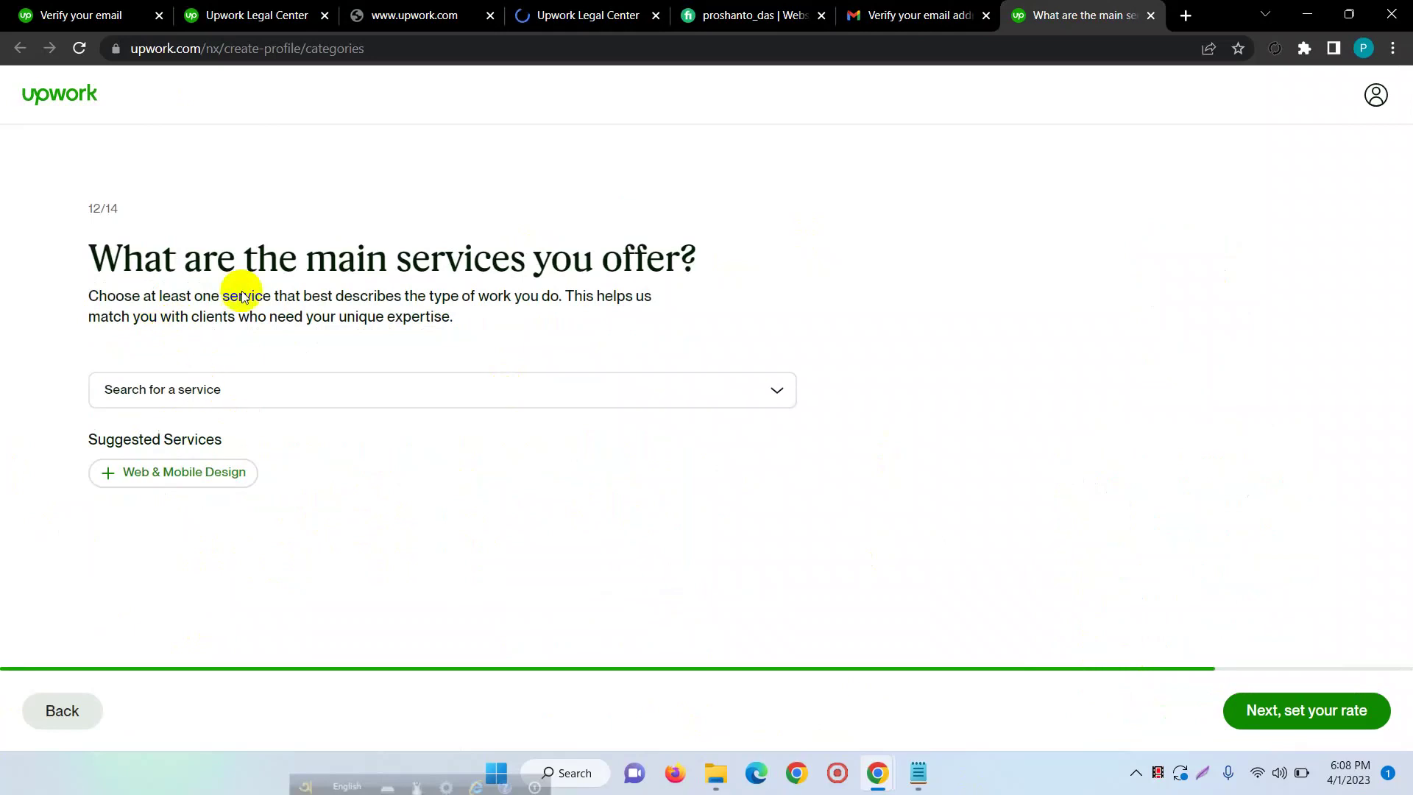
- Open the service category list and scroll down to the Web, Mobile & Software Dev services
left_click(374, 401)
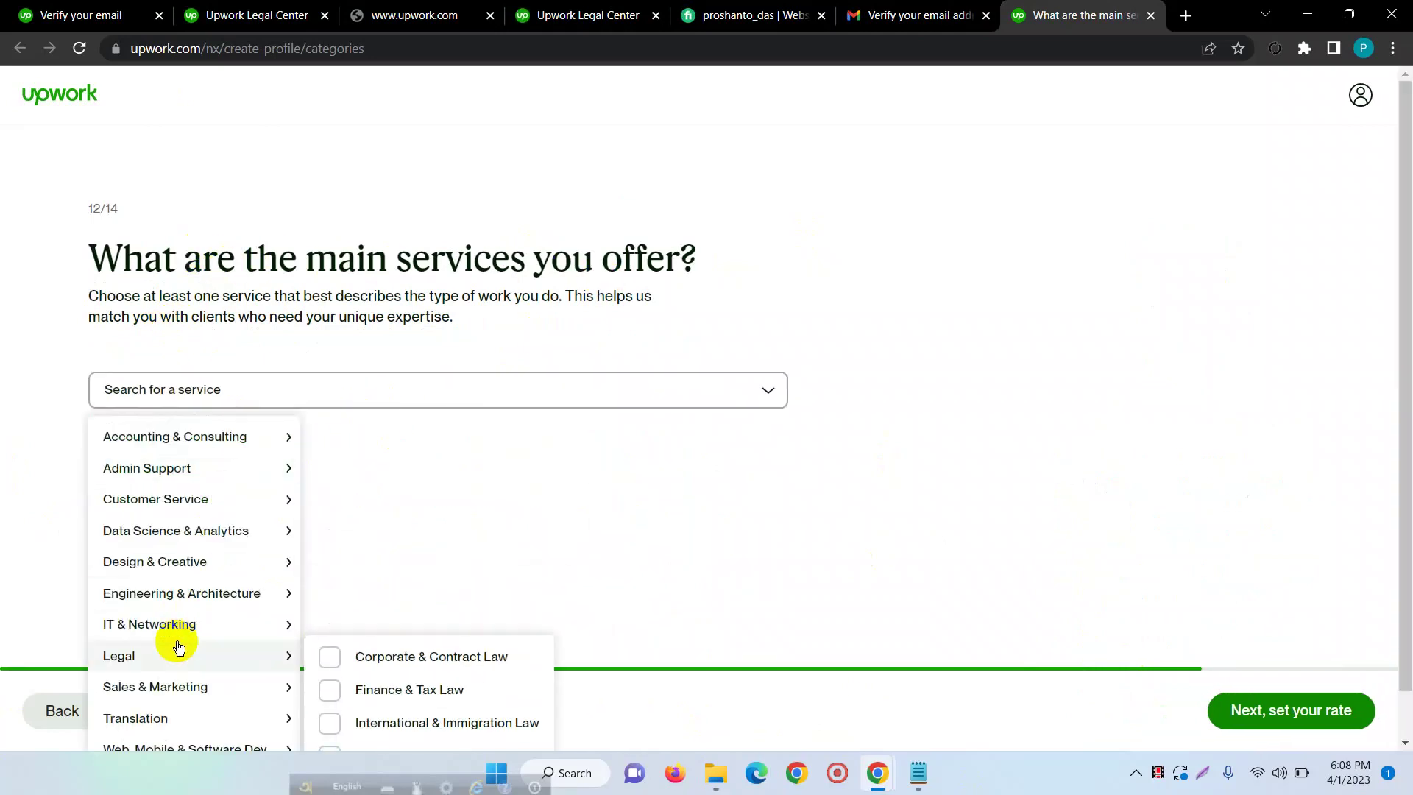
mouse_move(202, 573)
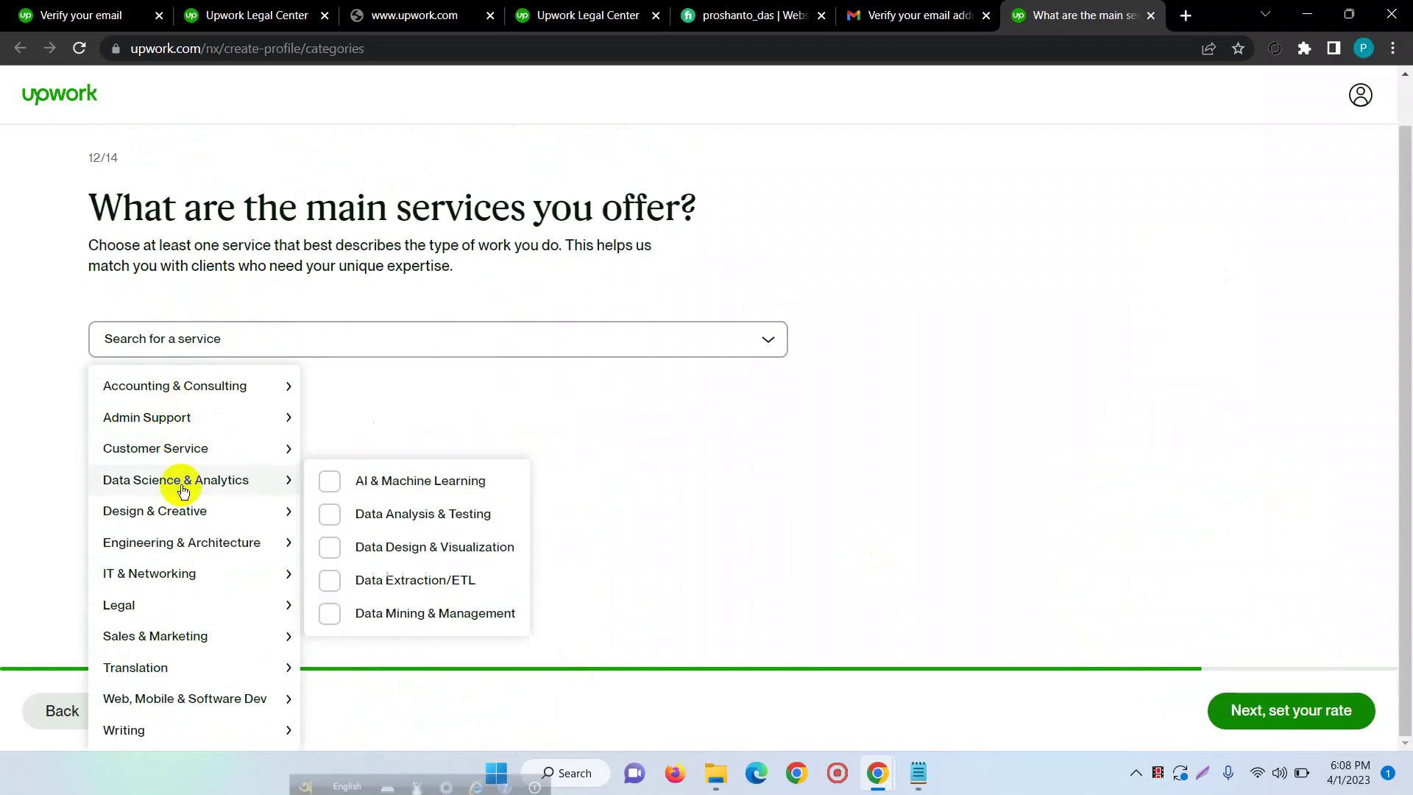
mouse_move(245, 614)
left_click(200, 338)
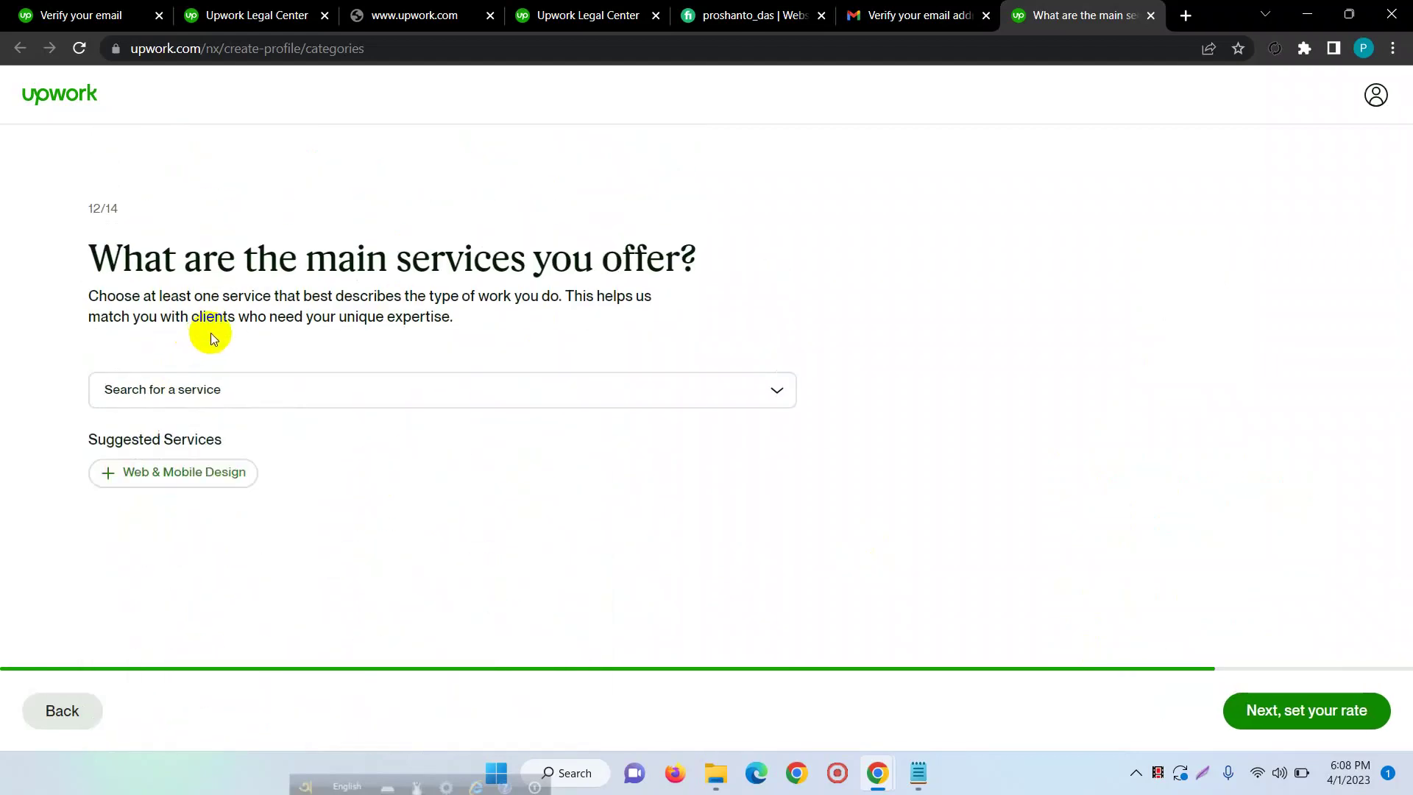
left_click(243, 396)
scroll(221, 515, "down", 2)
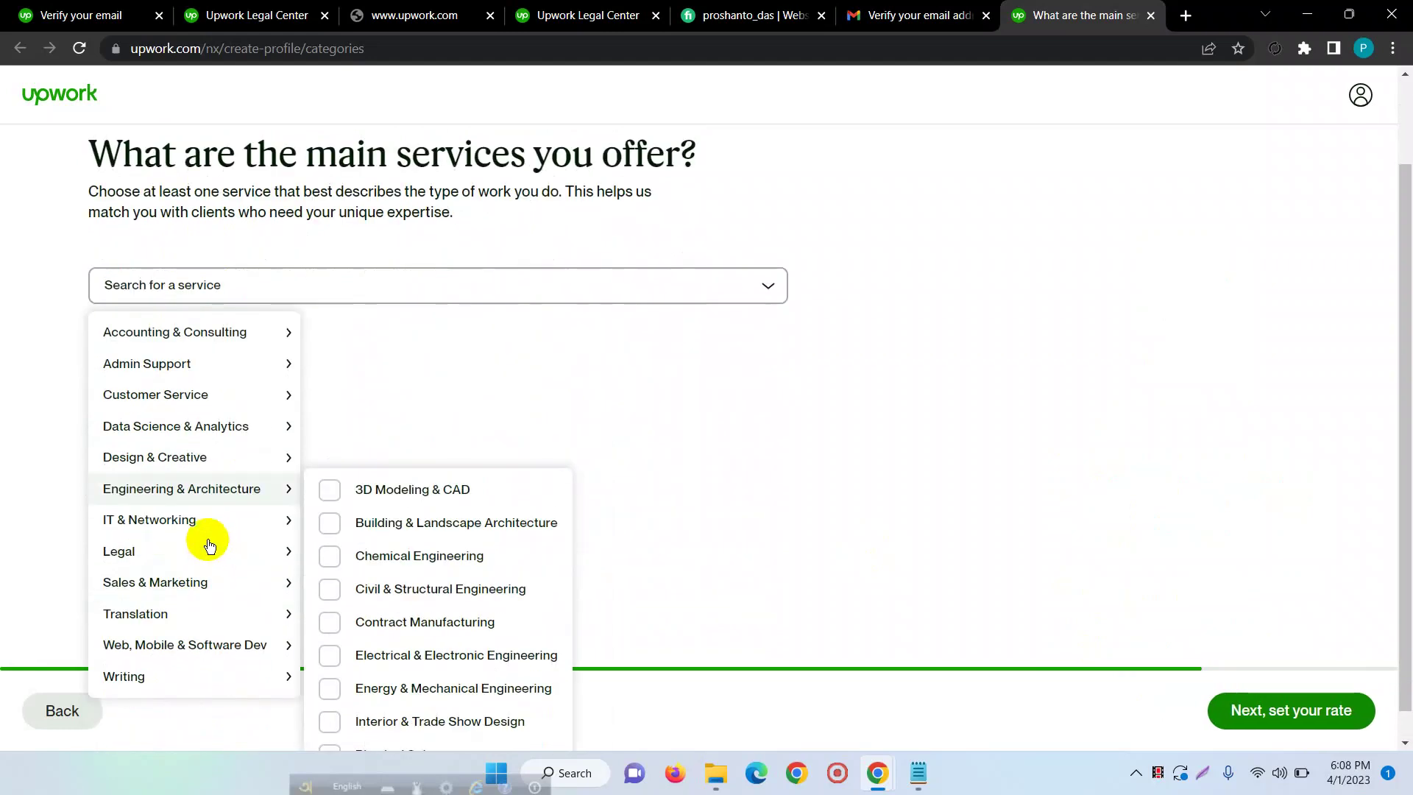
scroll(170, 709, "down", 1)
mouse_move(169, 645)
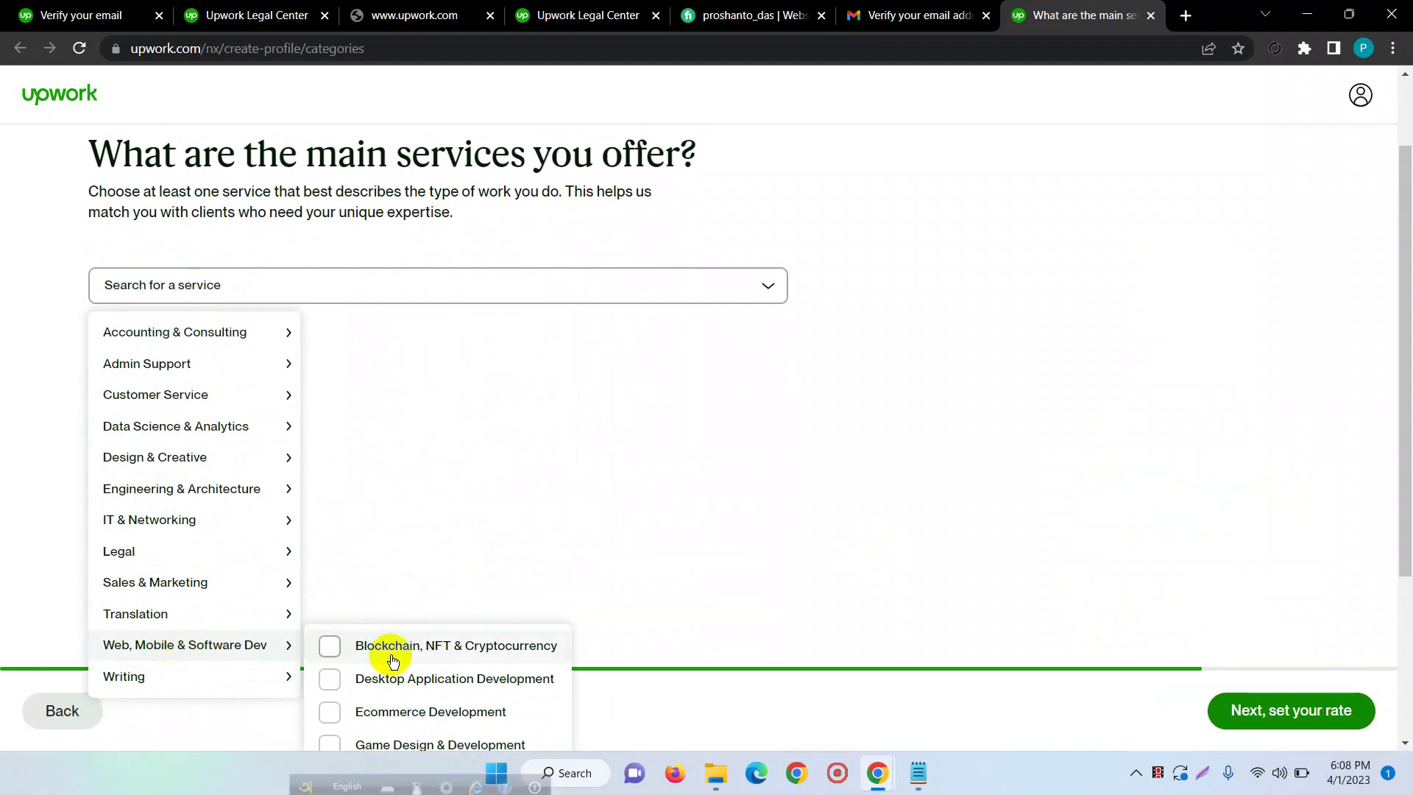
scroll(382, 692, "down", 1)
scroll(382, 691, "down", 3)
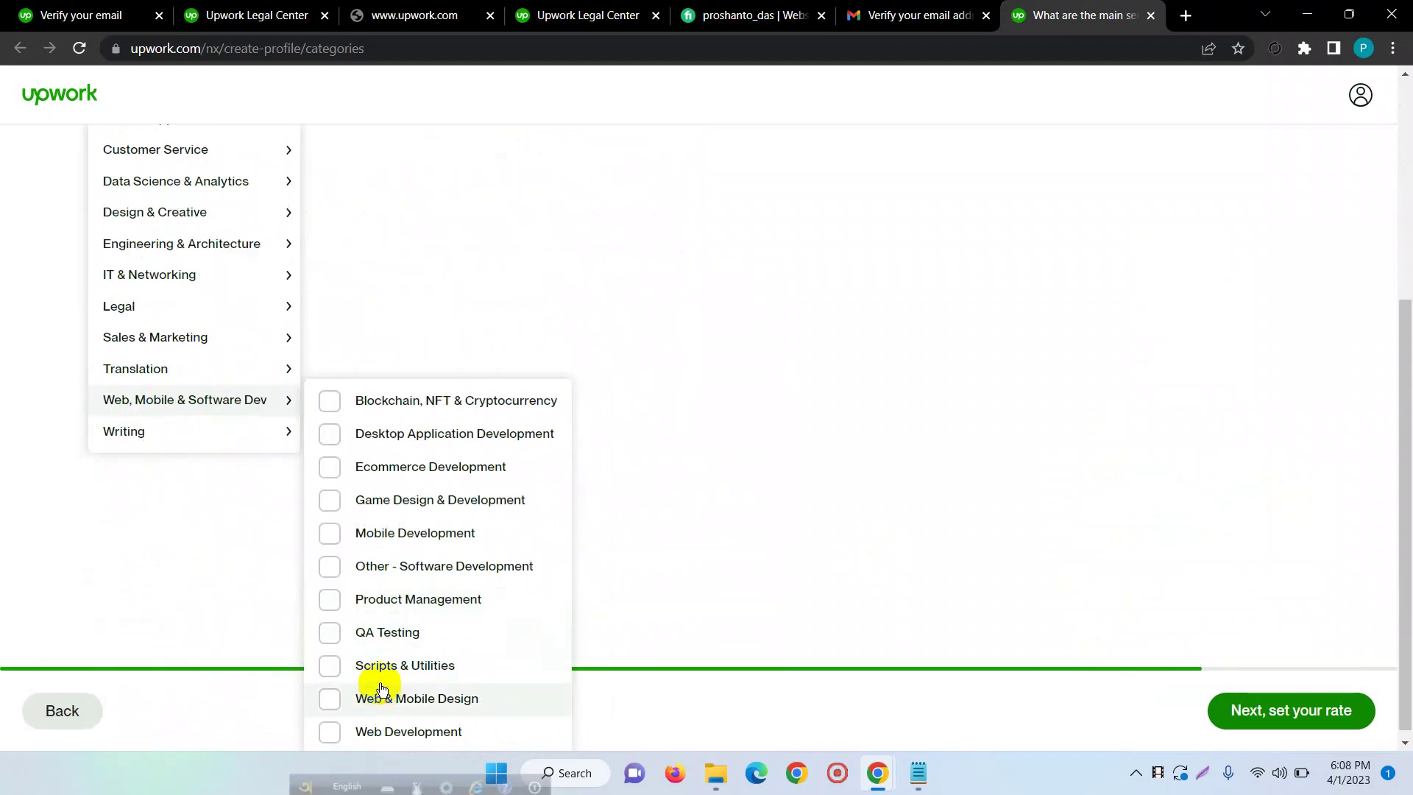
- Select Web Development, Web & Mobile Design and Ecommerce Development, then proceed to the rate step
left_click(329, 734)
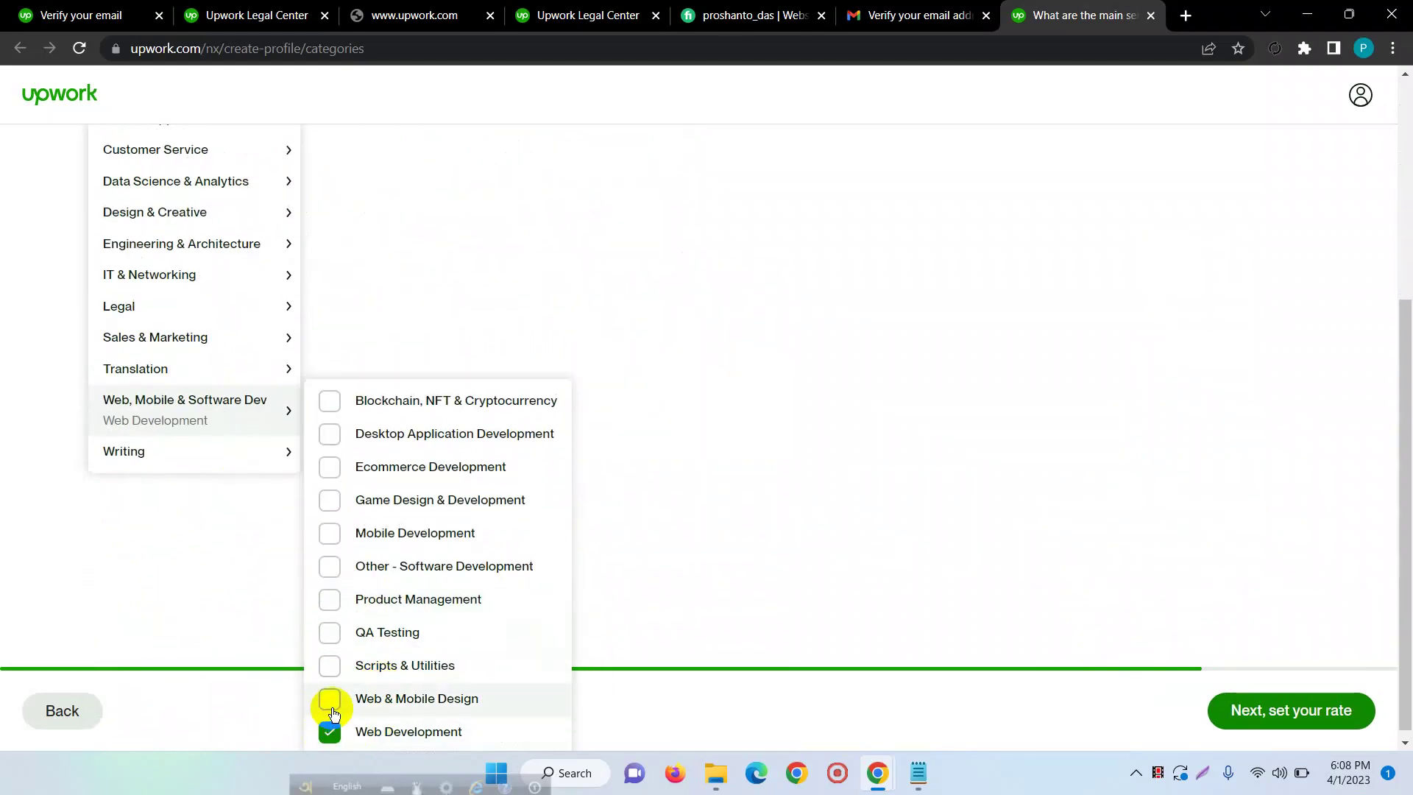
left_click(332, 708)
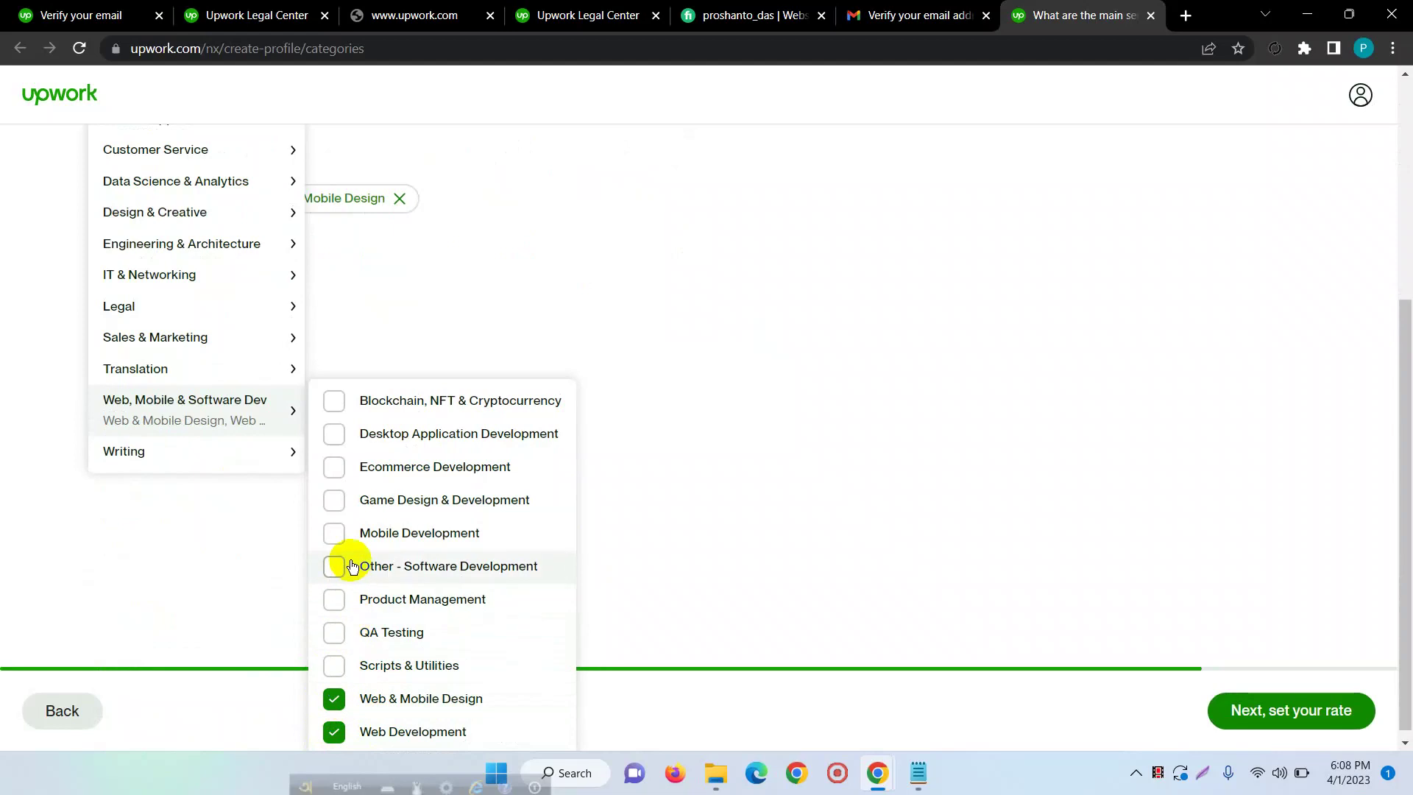
left_click(336, 468)
scroll(704, 471, "up", 4)
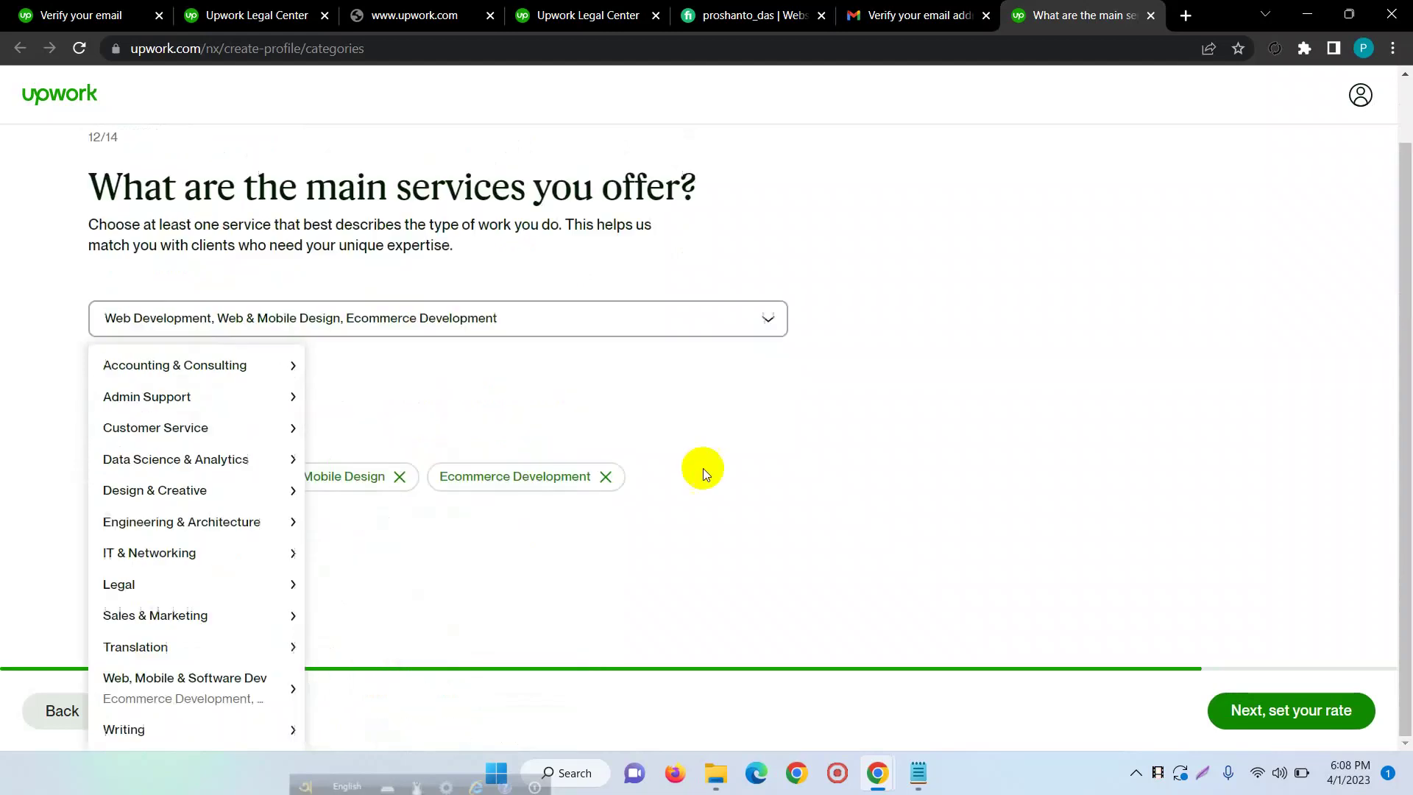
left_click(735, 388)
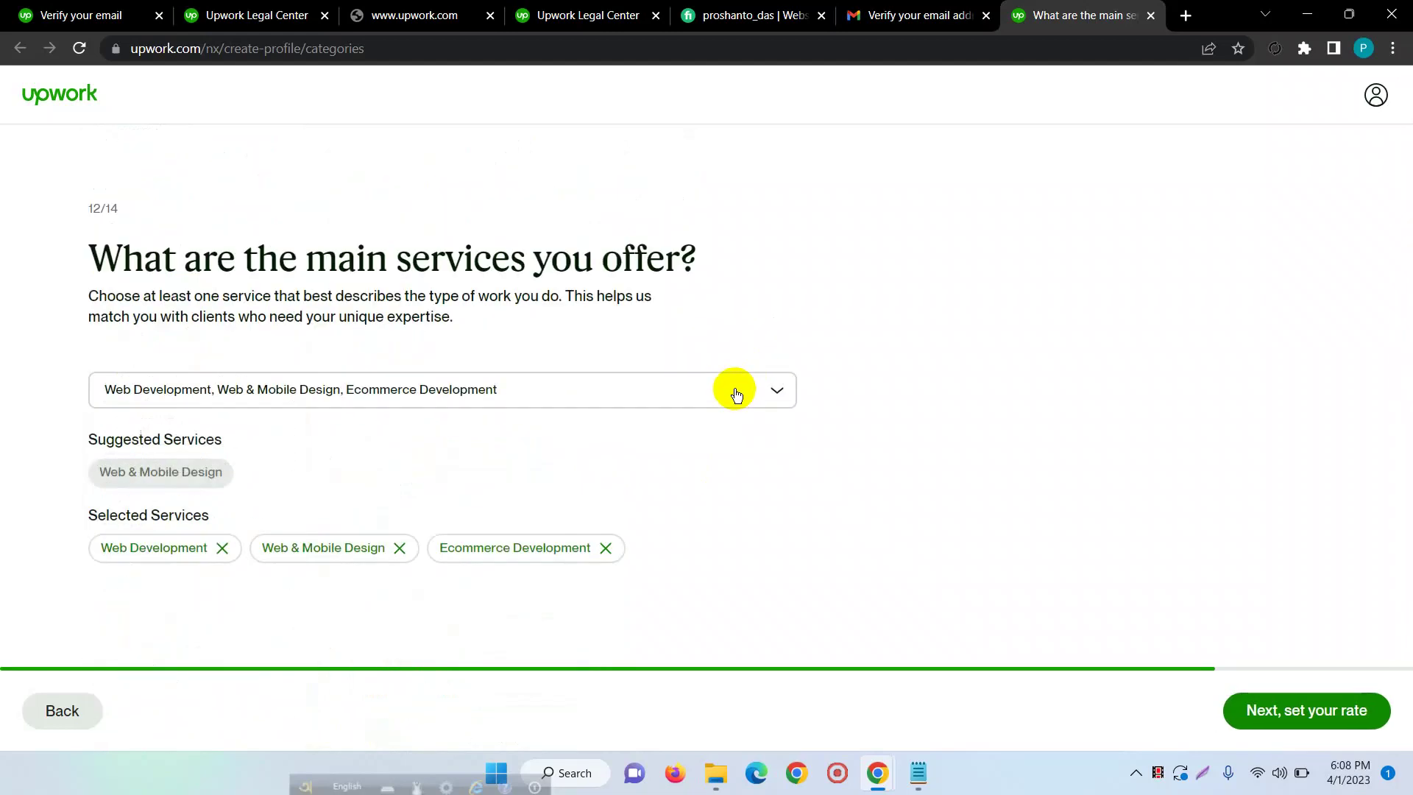
left_click(1278, 709)
- Change the hourly rate from 150.00 to 15.00 ($12.00 payout) and continue to photo and location
scroll(637, 329, "down", 3)
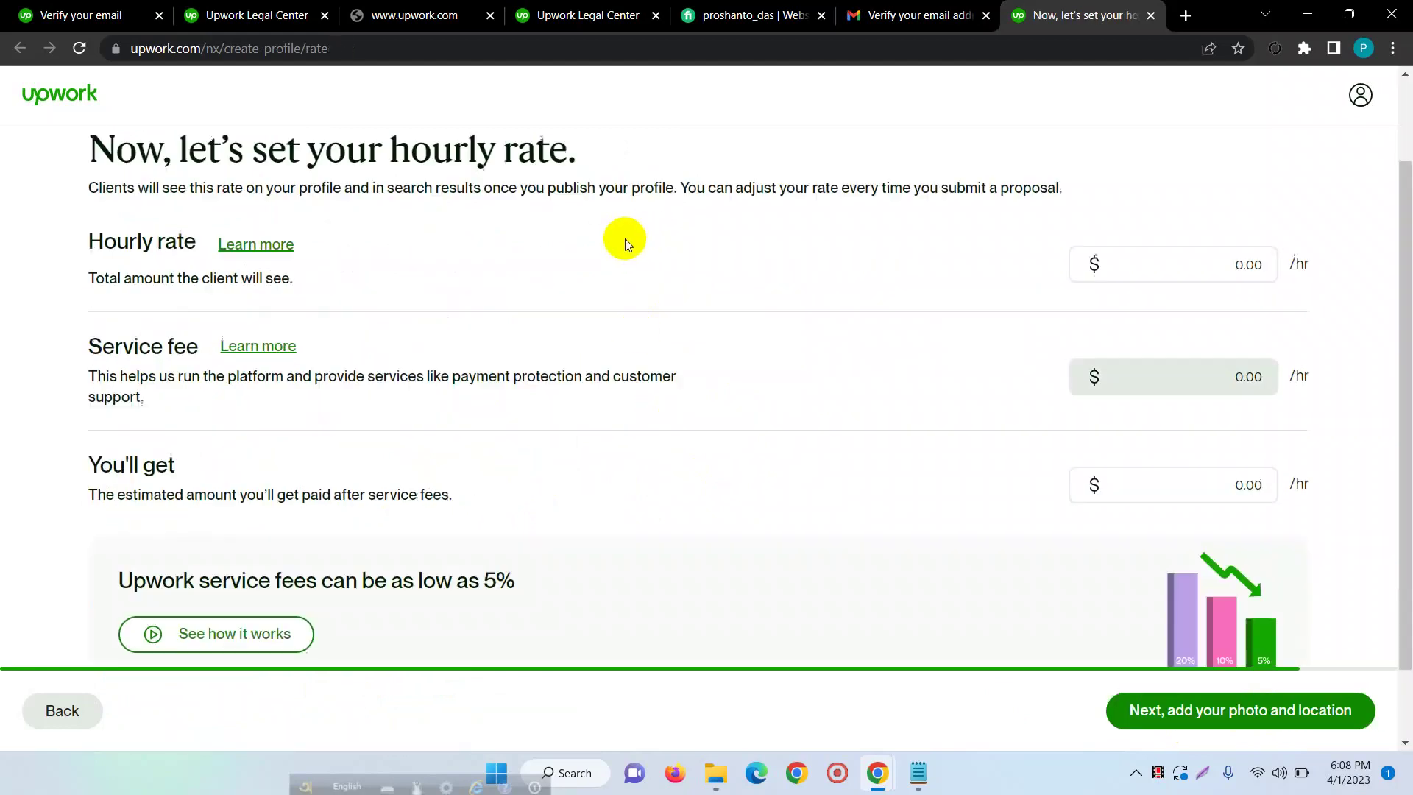
scroll(435, 312, "up", 3)
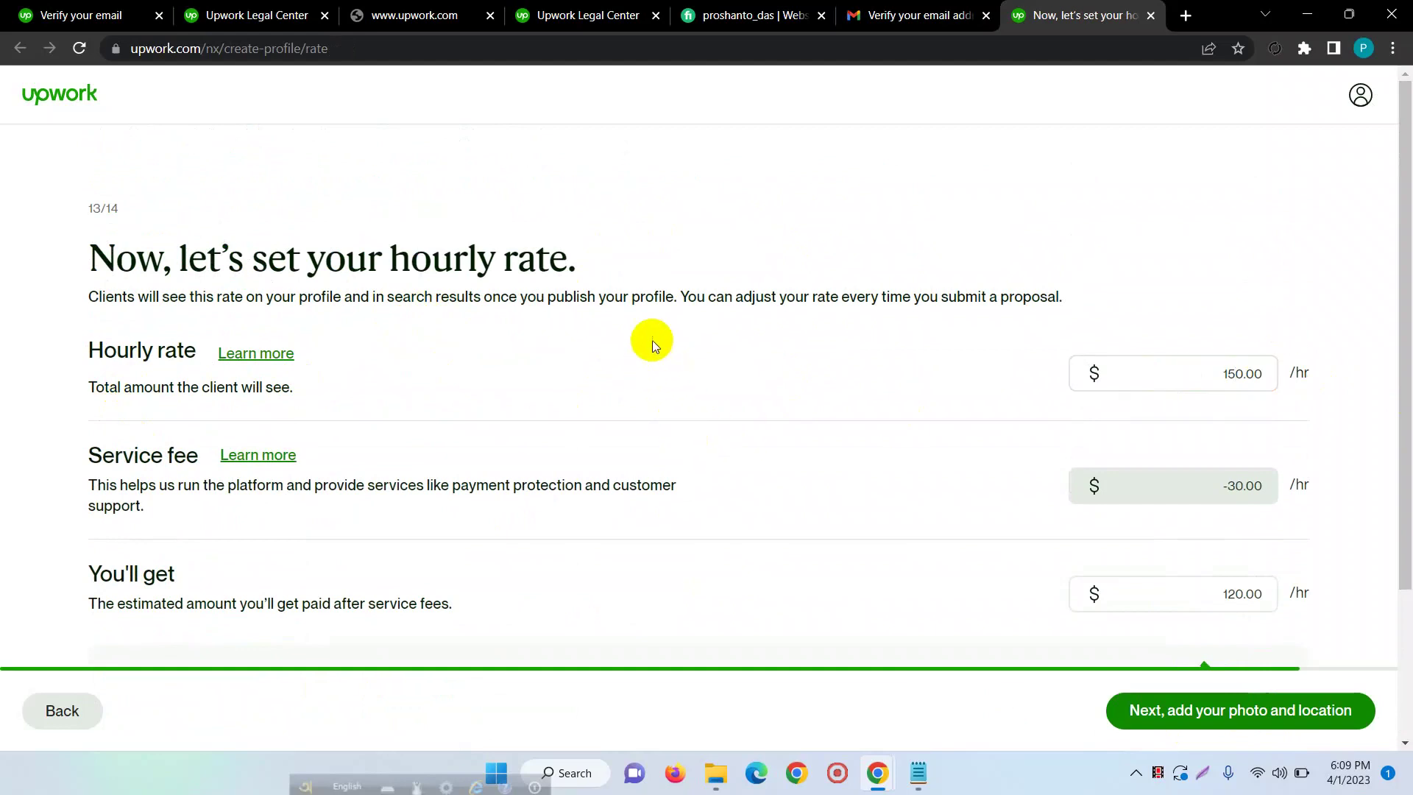
scroll(644, 317, "down", 3)
scroll(662, 333, "up", 3)
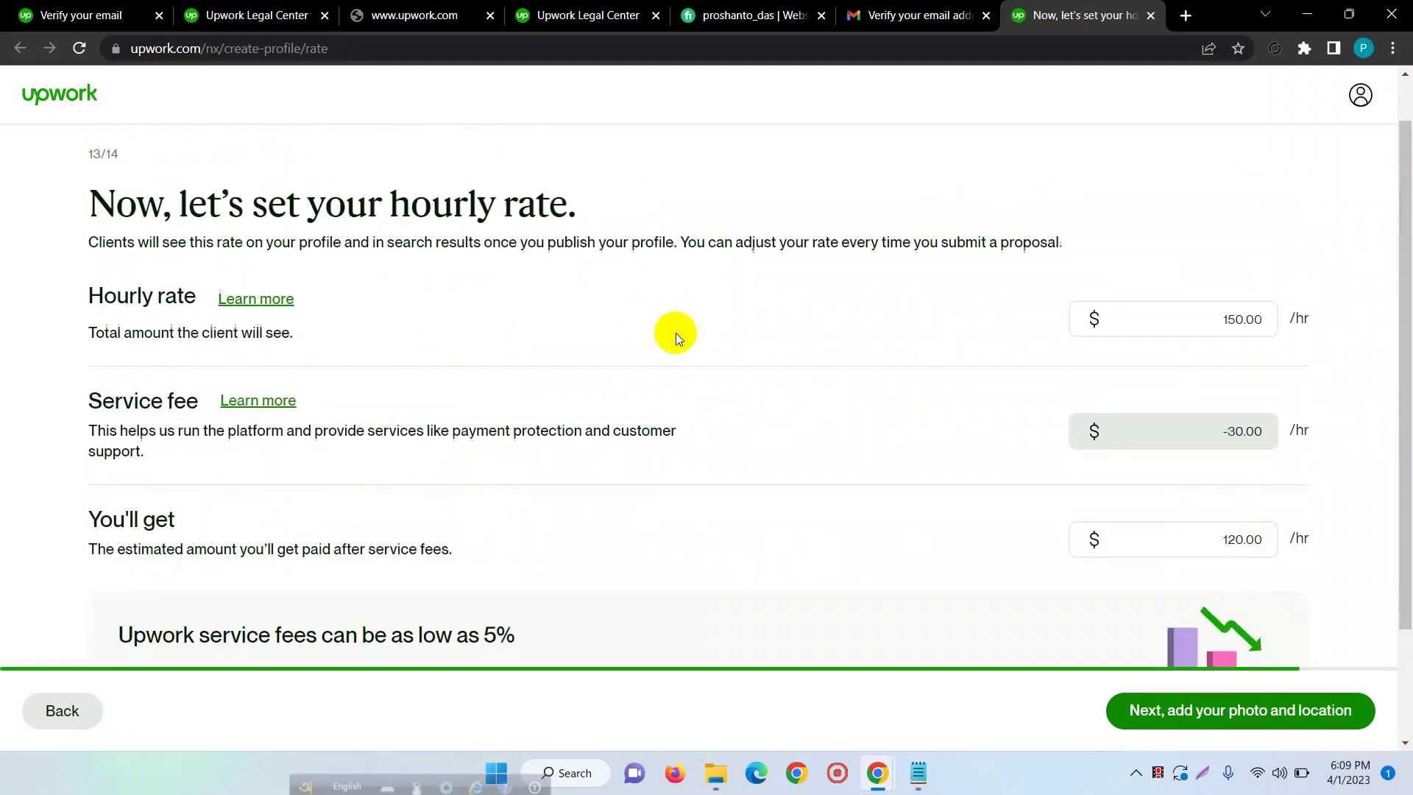
left_click(1242, 373)
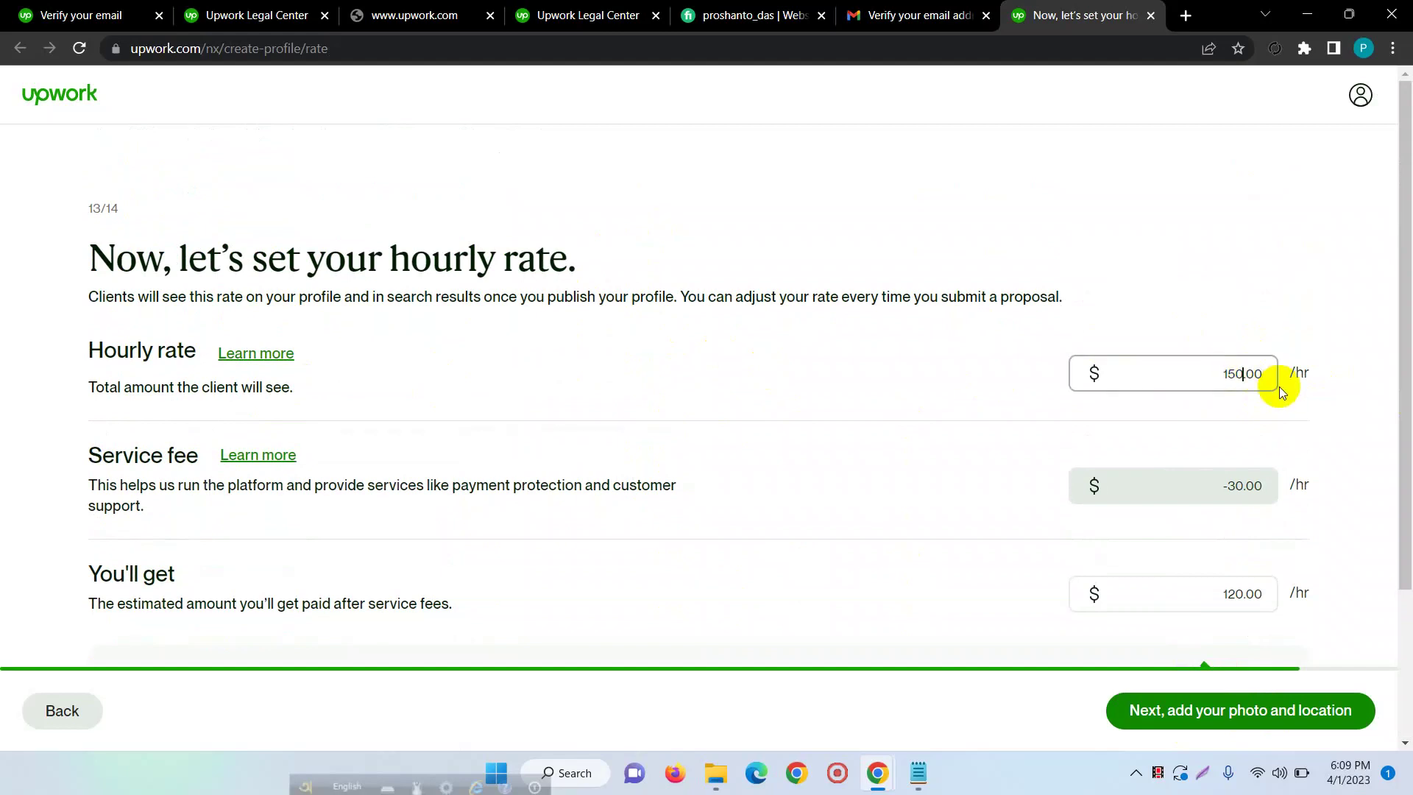
key("BackSpace")
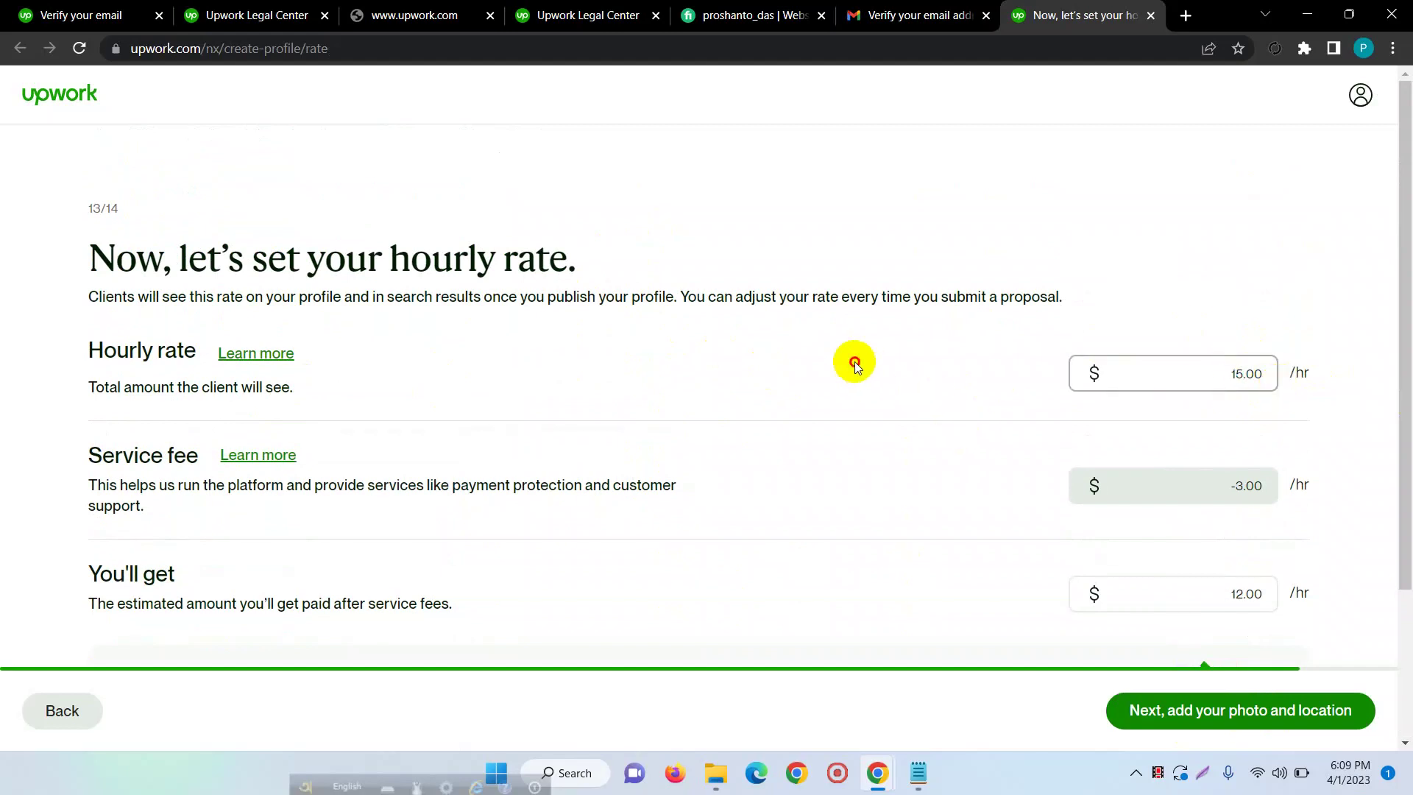
left_click(852, 362)
scroll(853, 359, "down", 3)
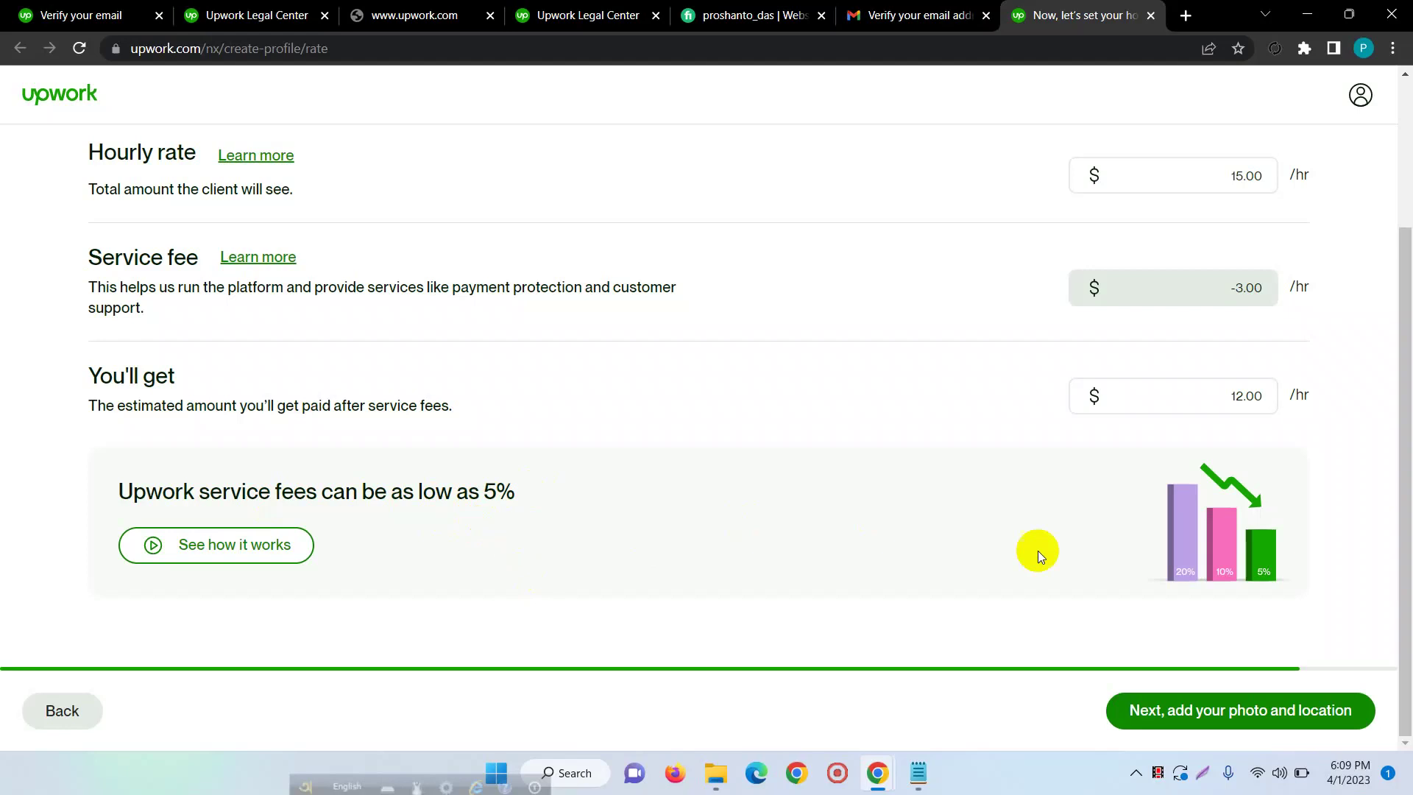
left_click(1198, 708)
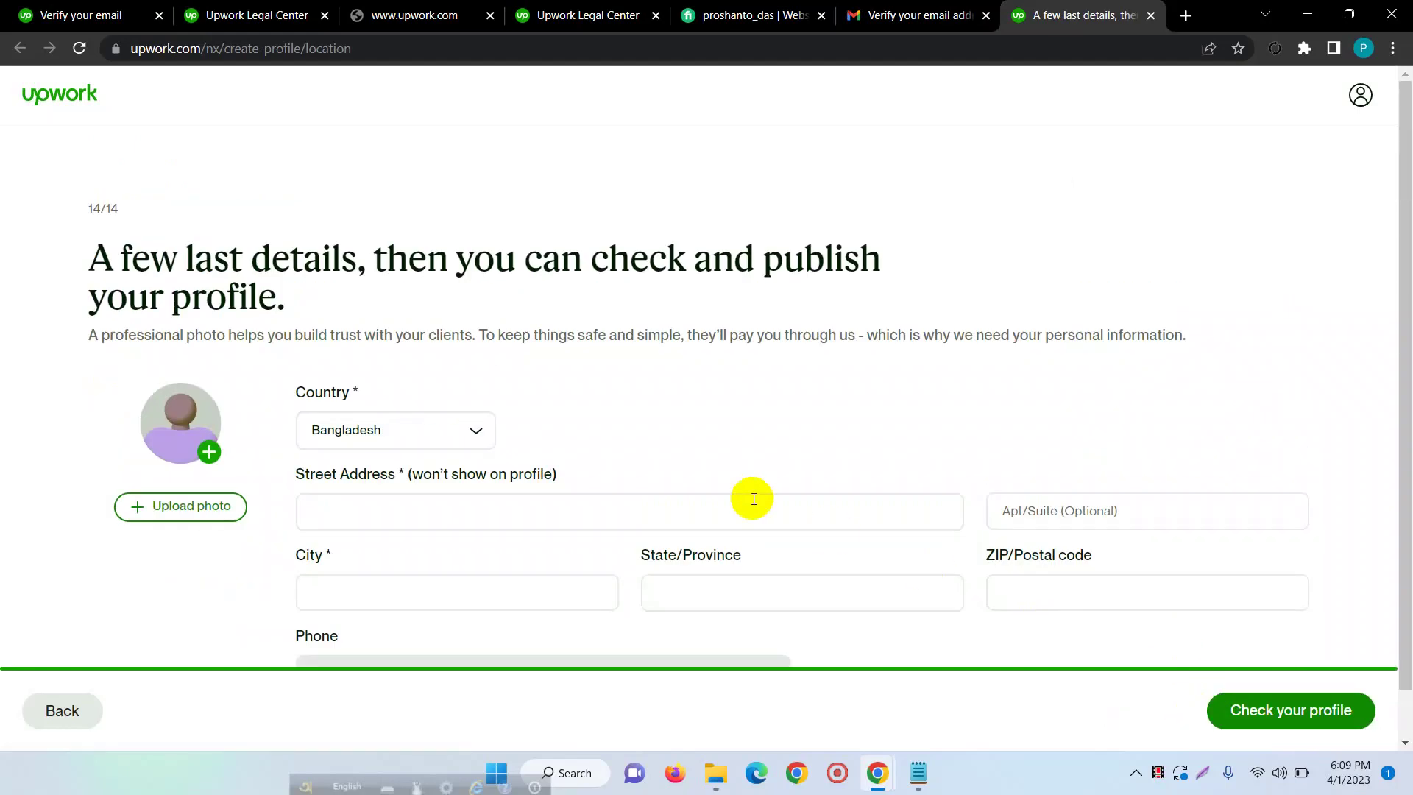
- Upload an image from Downloads as the profile photo, then discard the unsuitable banner
scroll(169, 401, "down", 1)
left_click(199, 402)
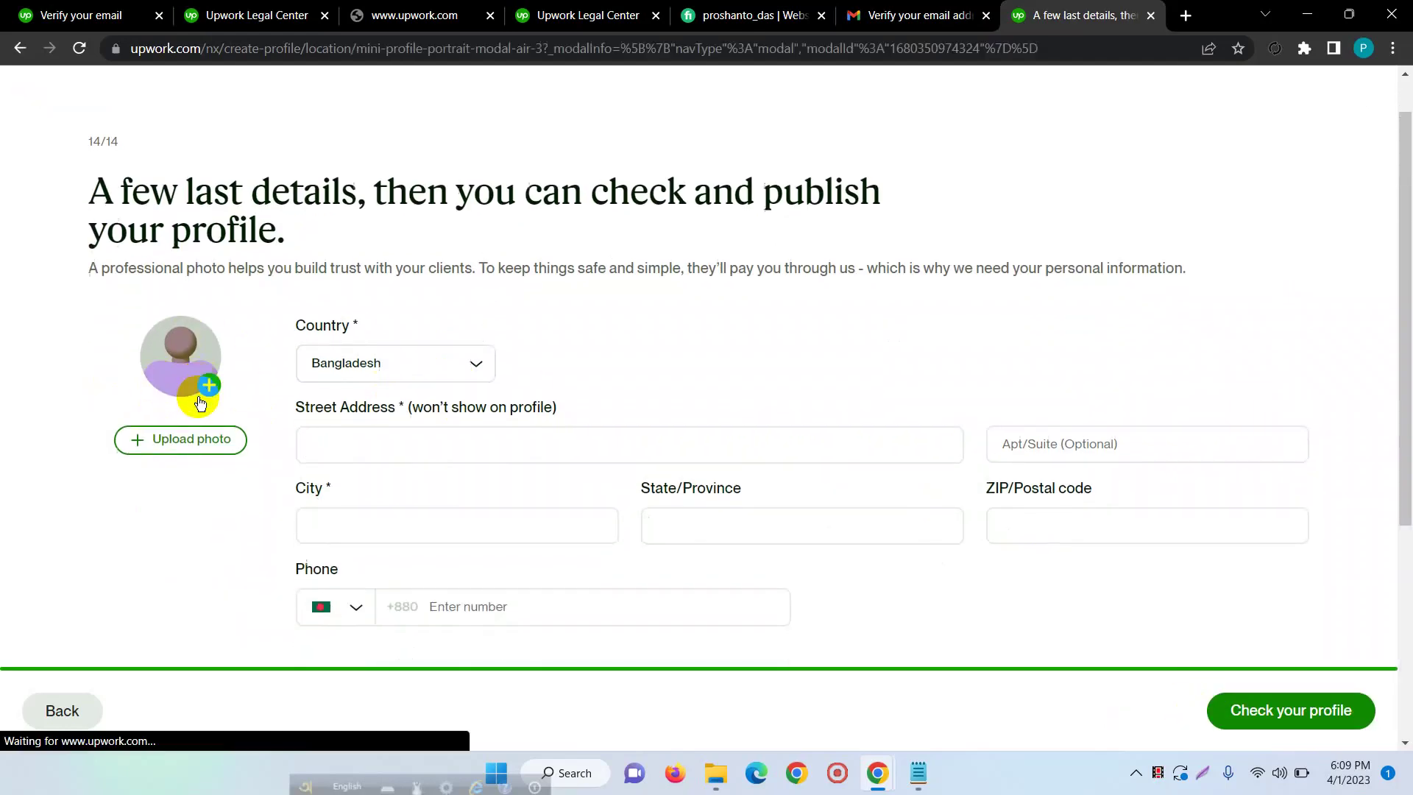
left_click(513, 432)
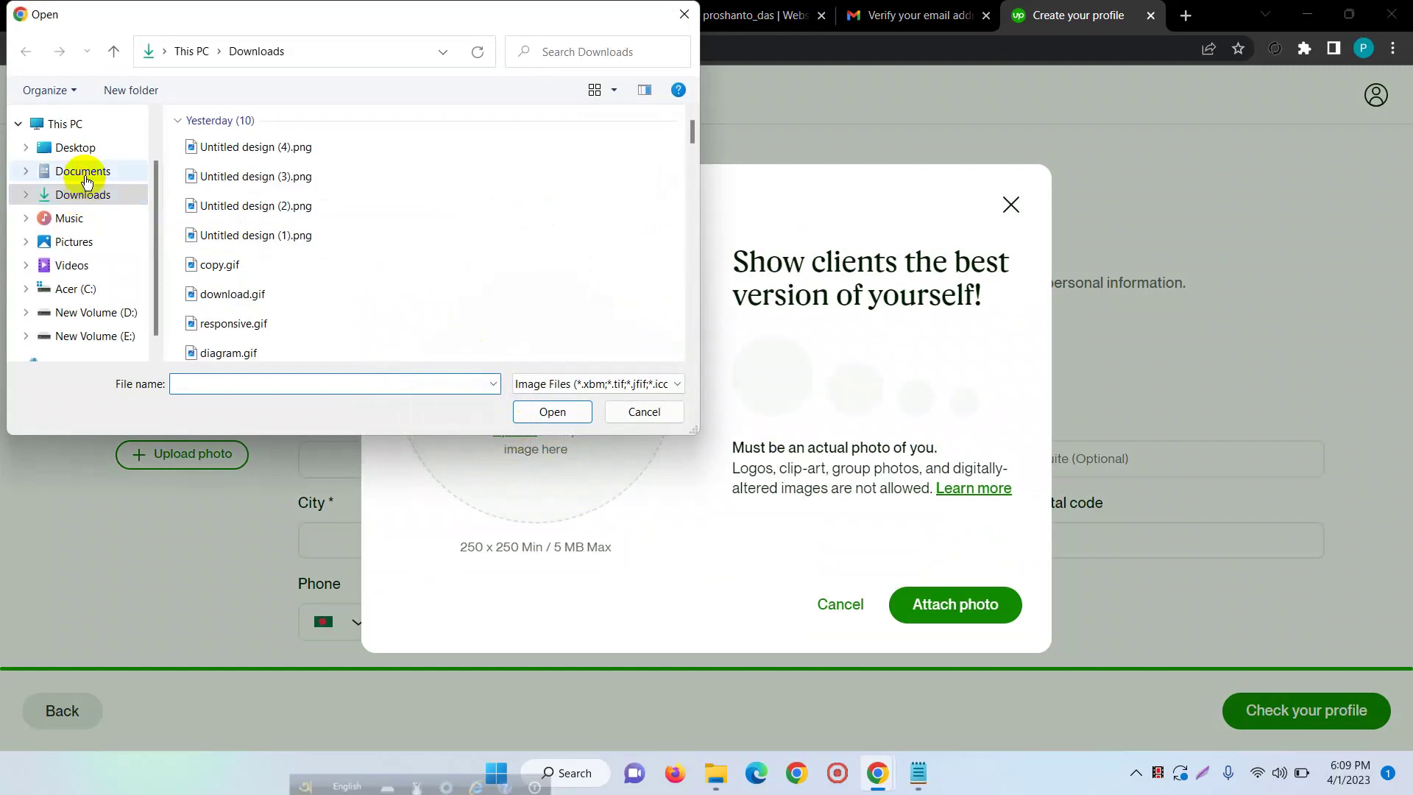
scroll(279, 166, "down", 5)
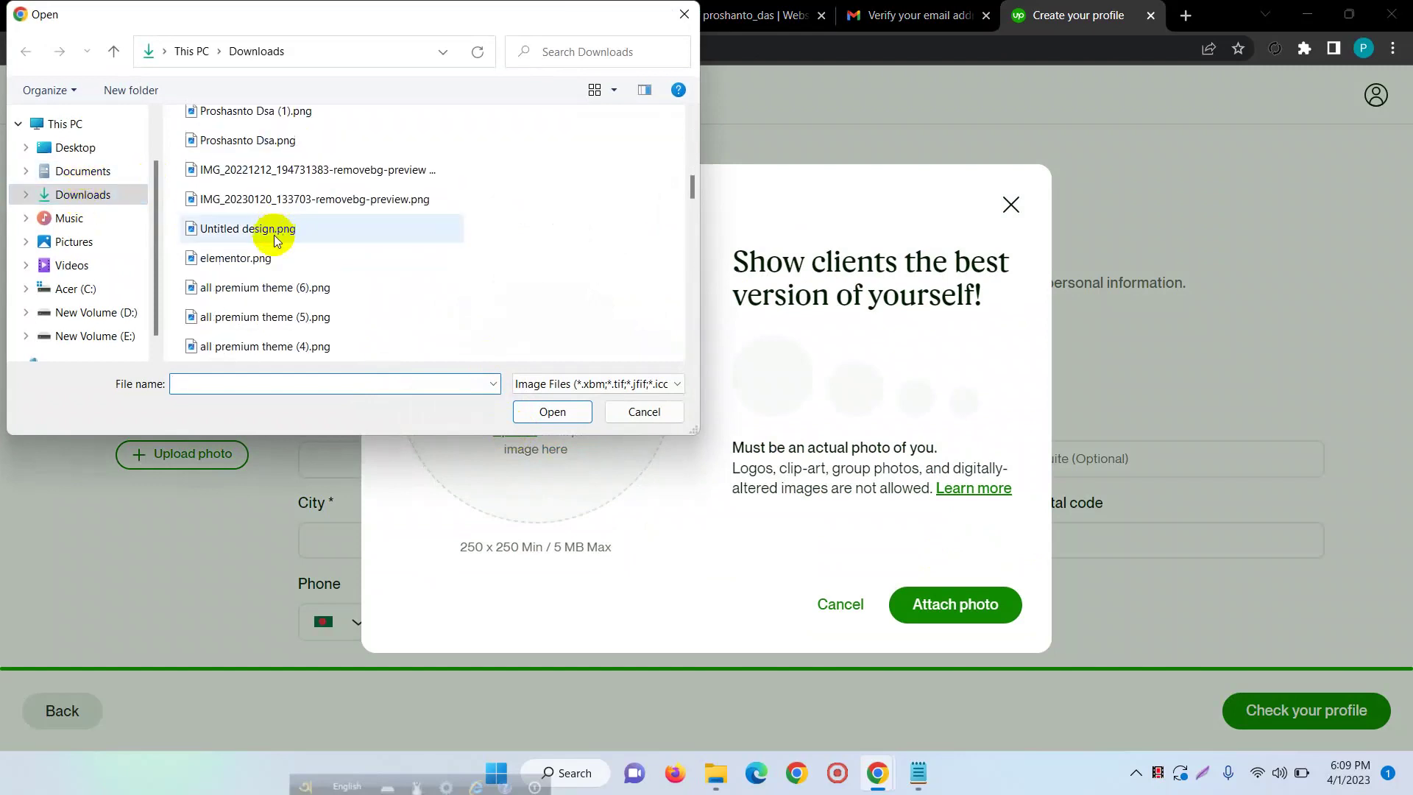
scroll(414, 293, "up", 5)
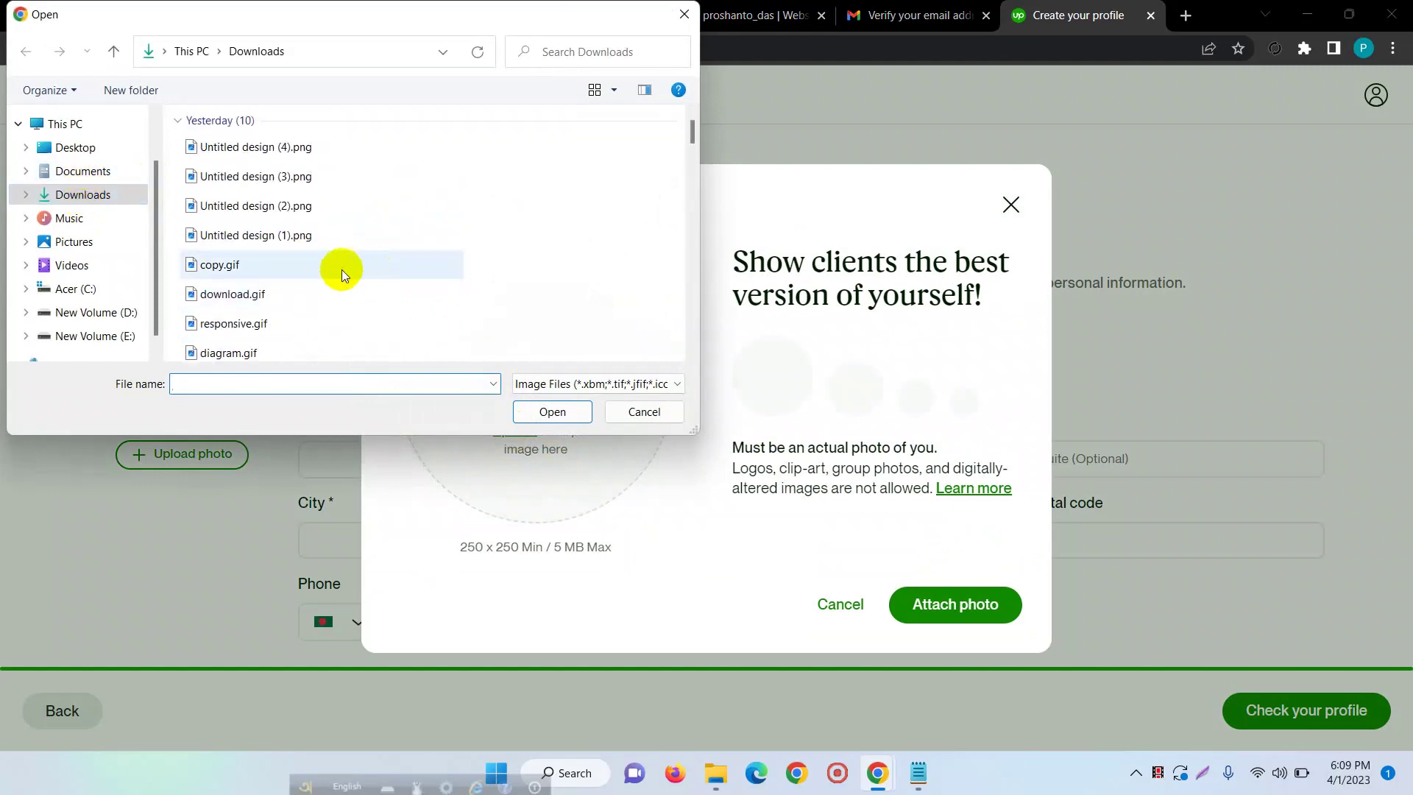
scroll(276, 287, "down", 3)
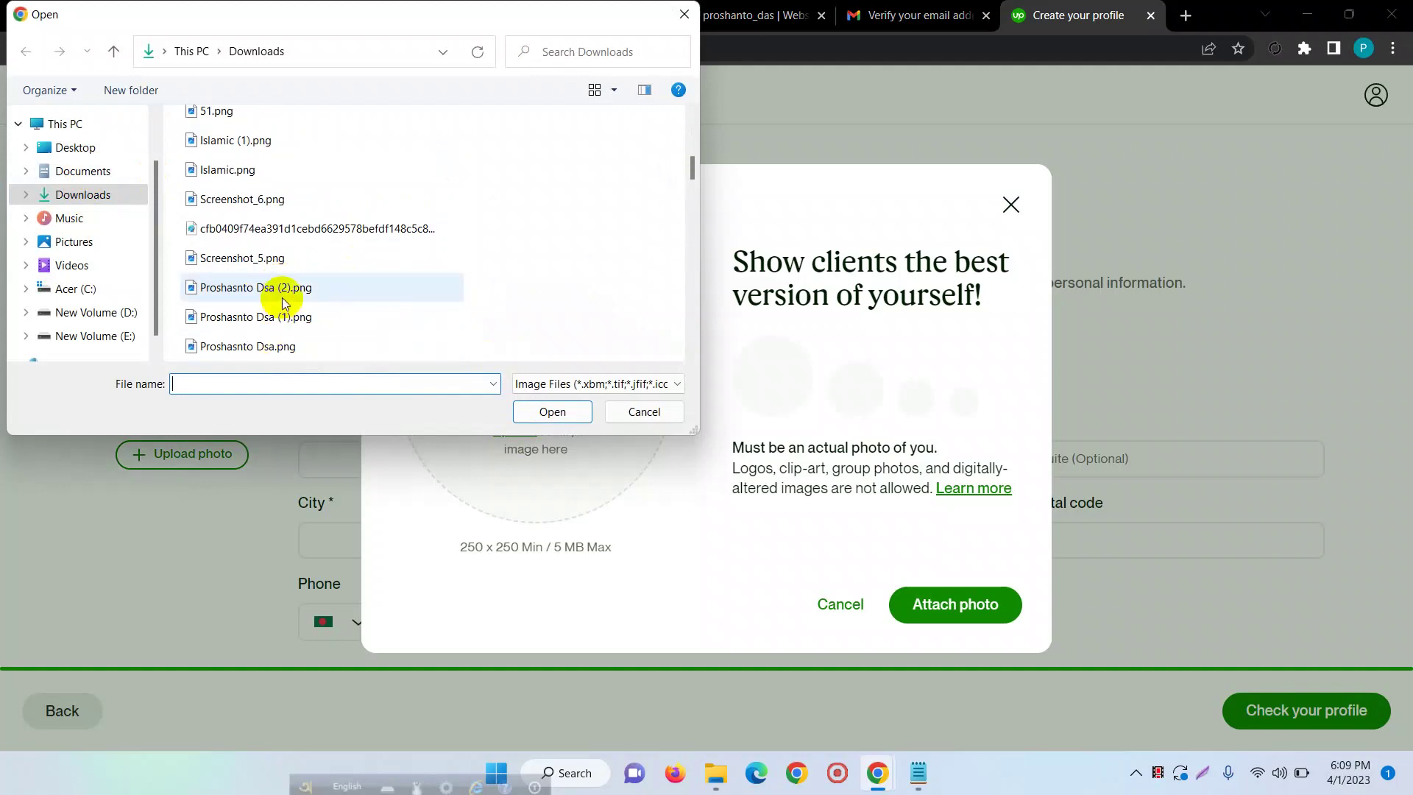
left_click(283, 294)
left_click(544, 410)
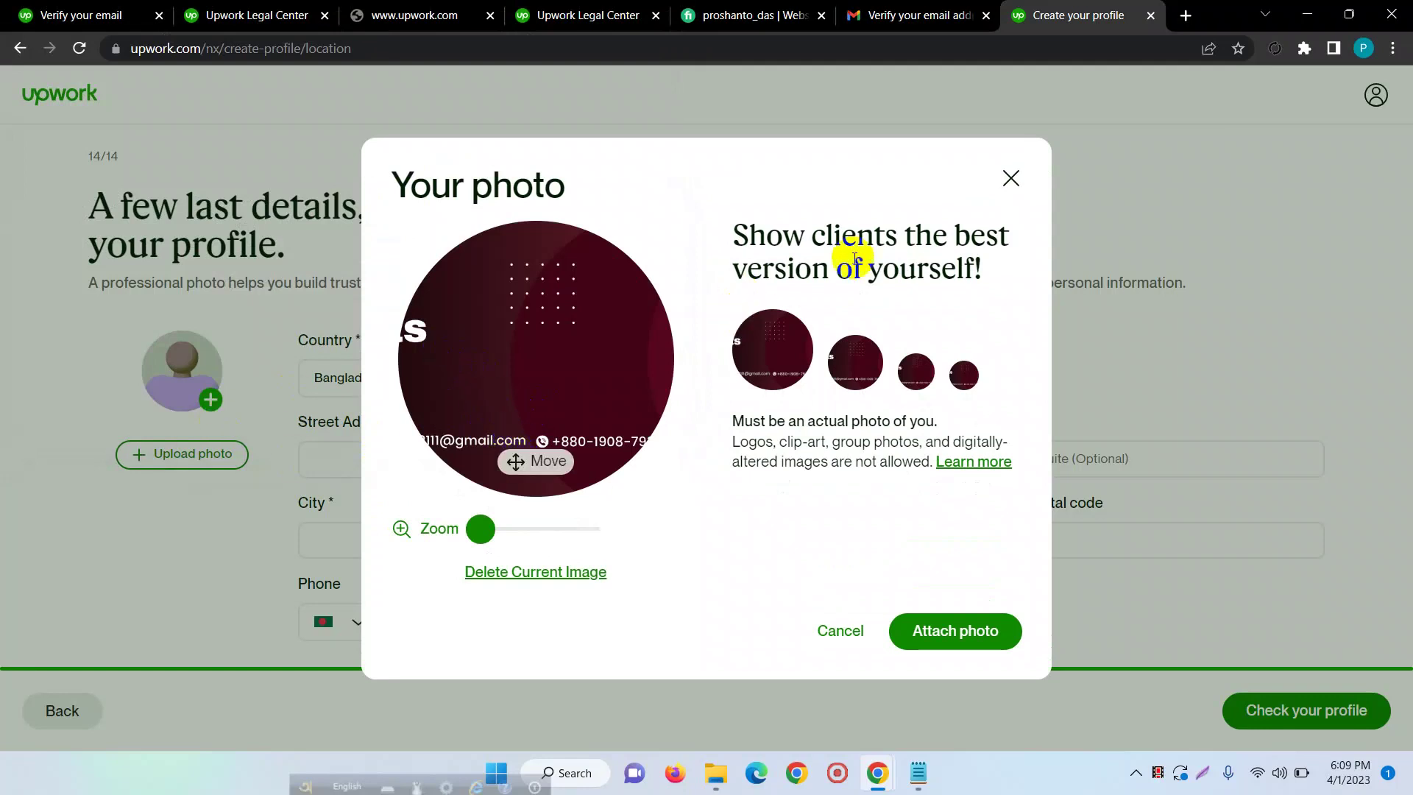
left_click(1010, 178)
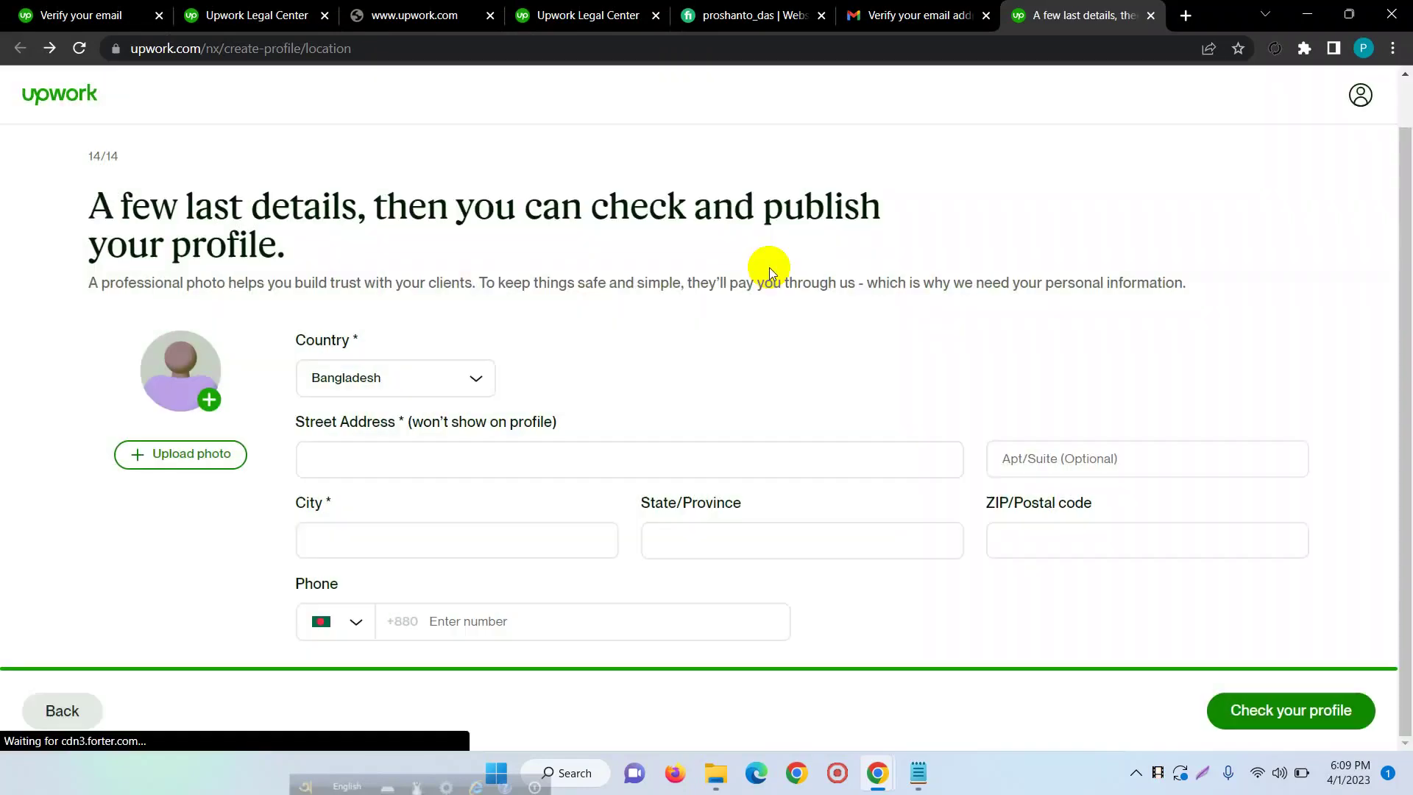
- Load the Untitled design.png portrait from Downloads into the photo cropper
left_click(194, 397)
left_click(514, 431)
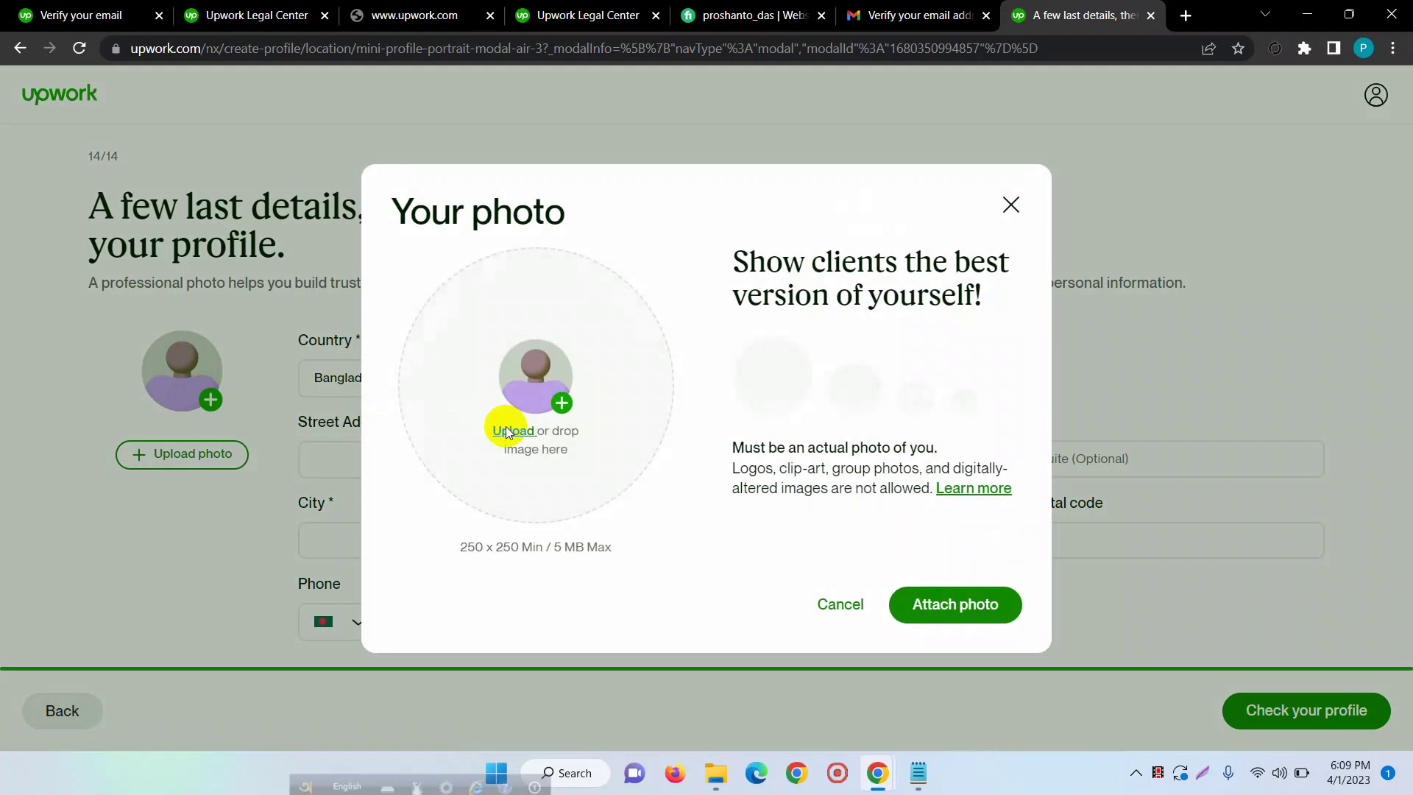
scroll(76, 205, "up", 2)
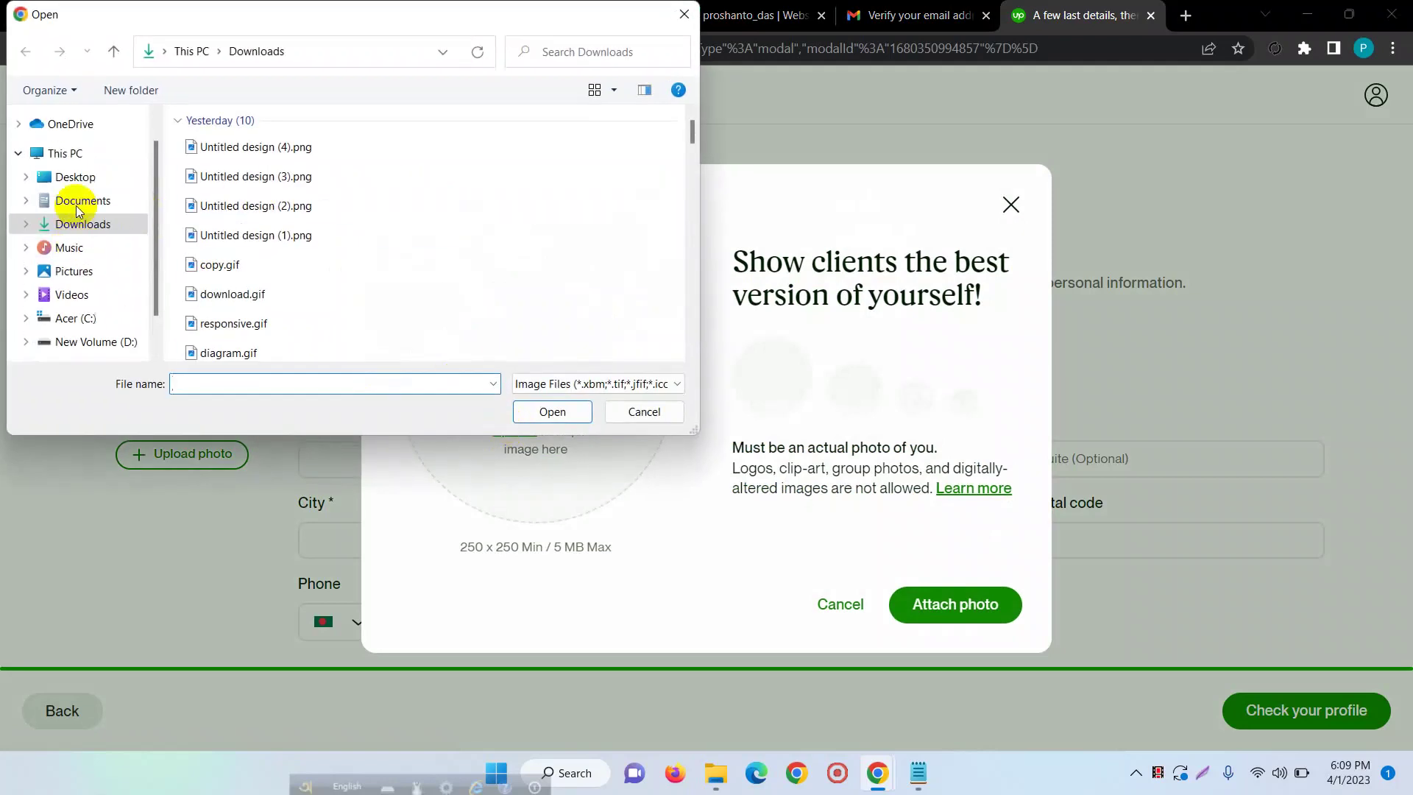
scroll(510, 209, "down", 2)
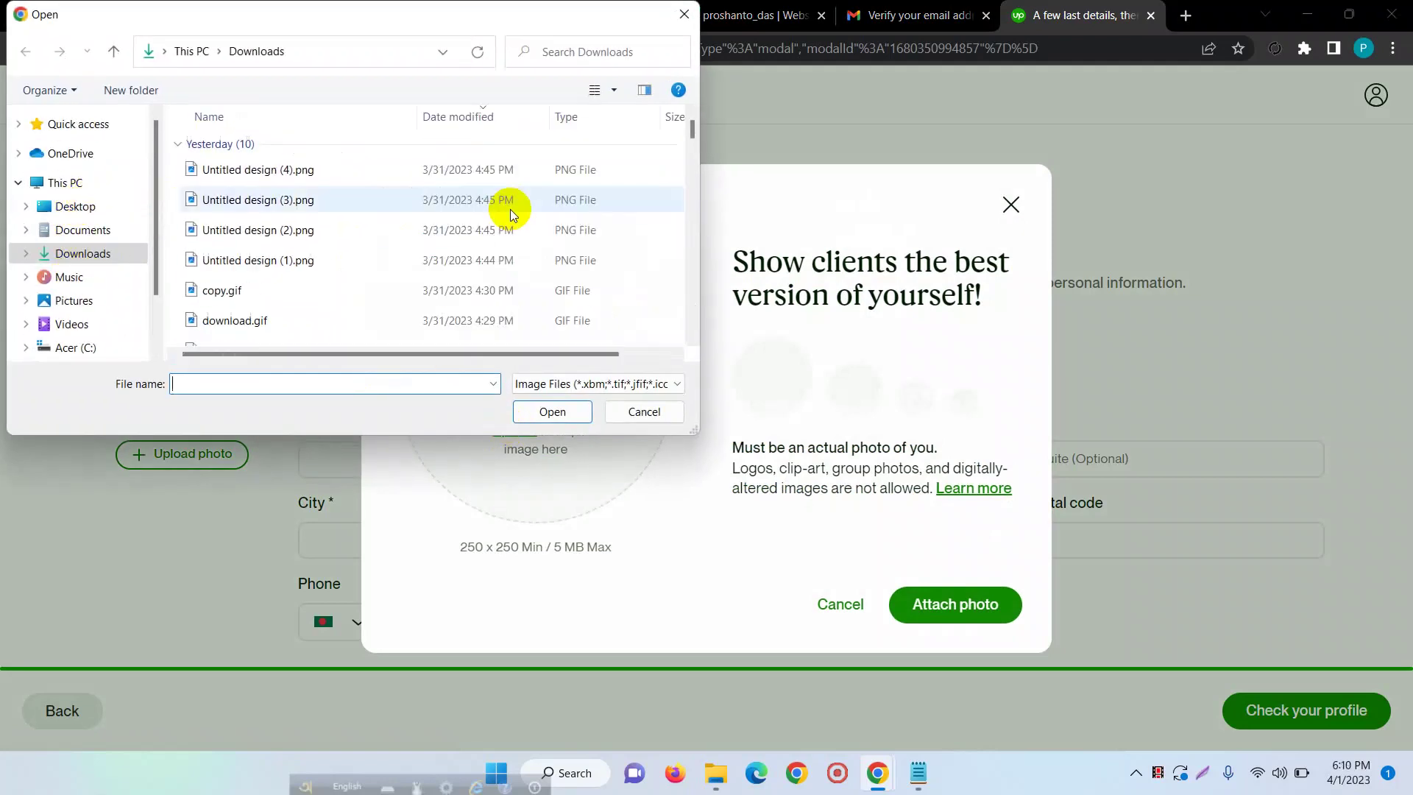
scroll(489, 222, "up", 3)
scroll(489, 223, "up", 2)
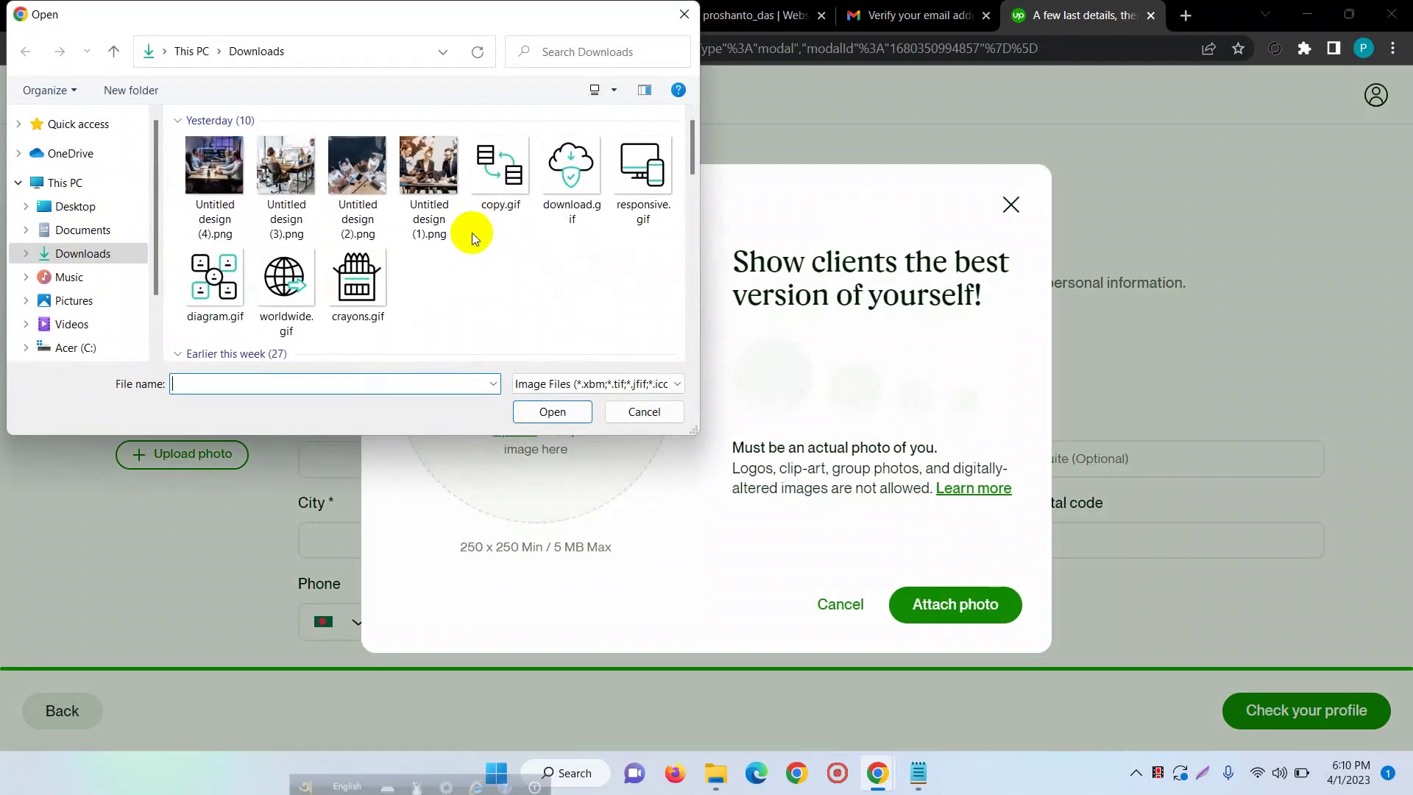
scroll(471, 233, "down", 3)
left_click(431, 173)
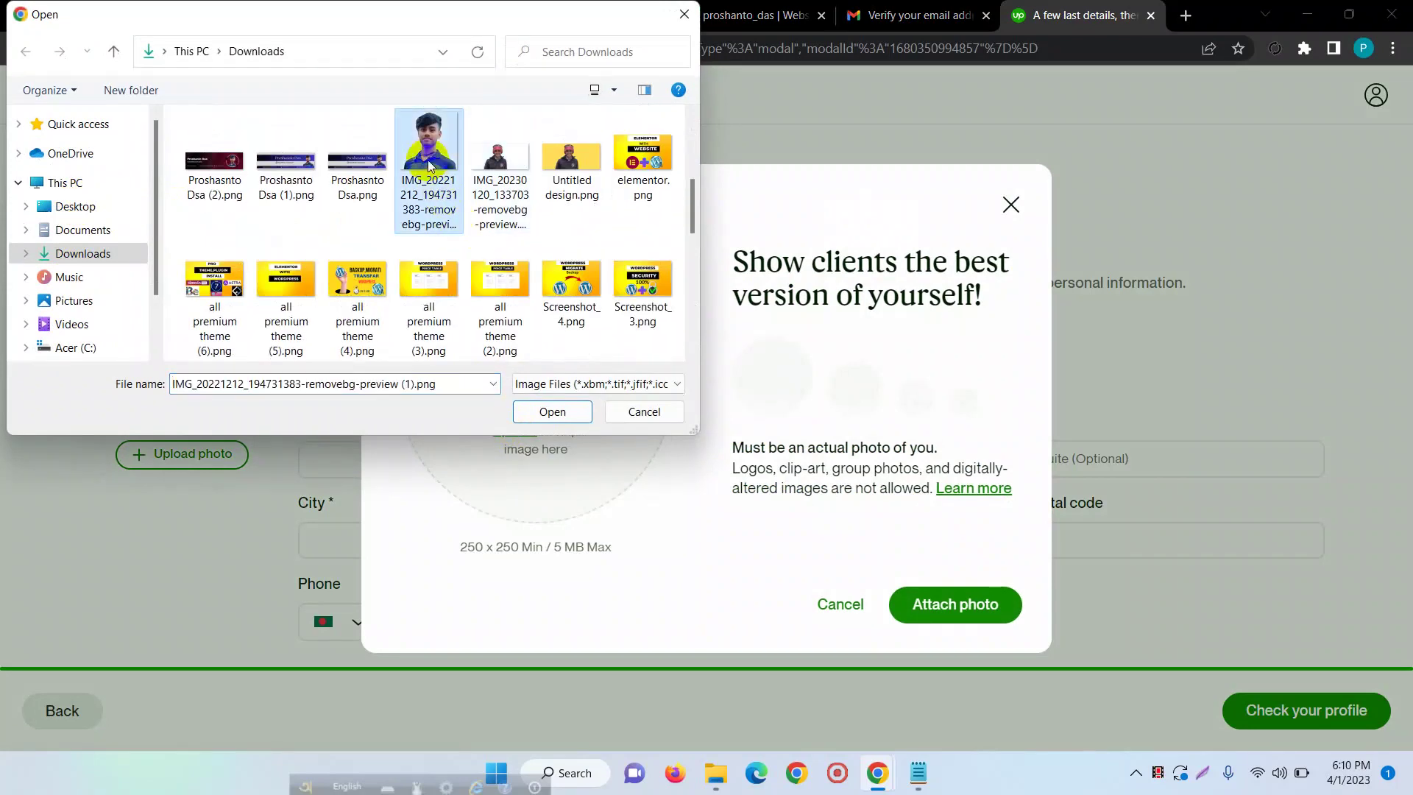
left_click(519, 413)
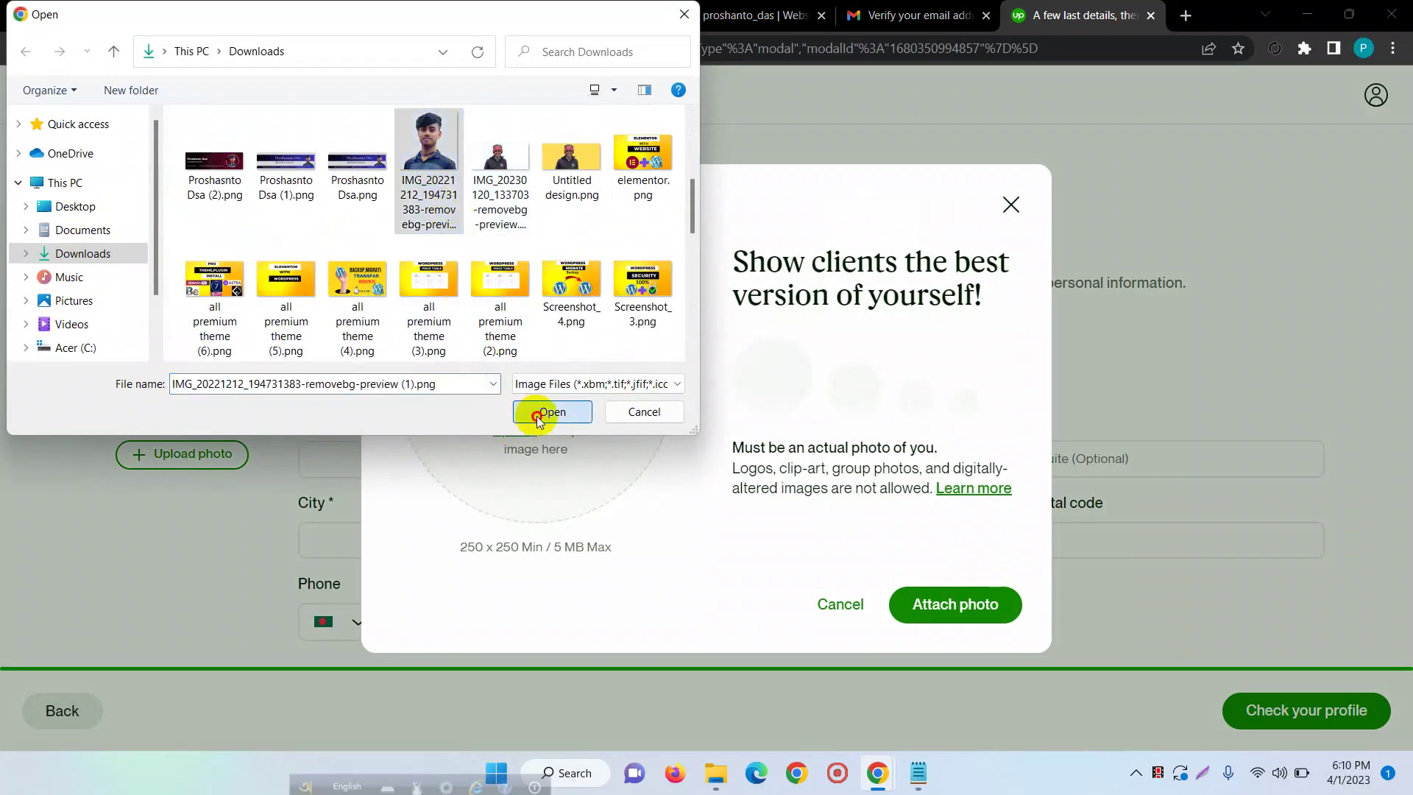
left_click(582, 168)
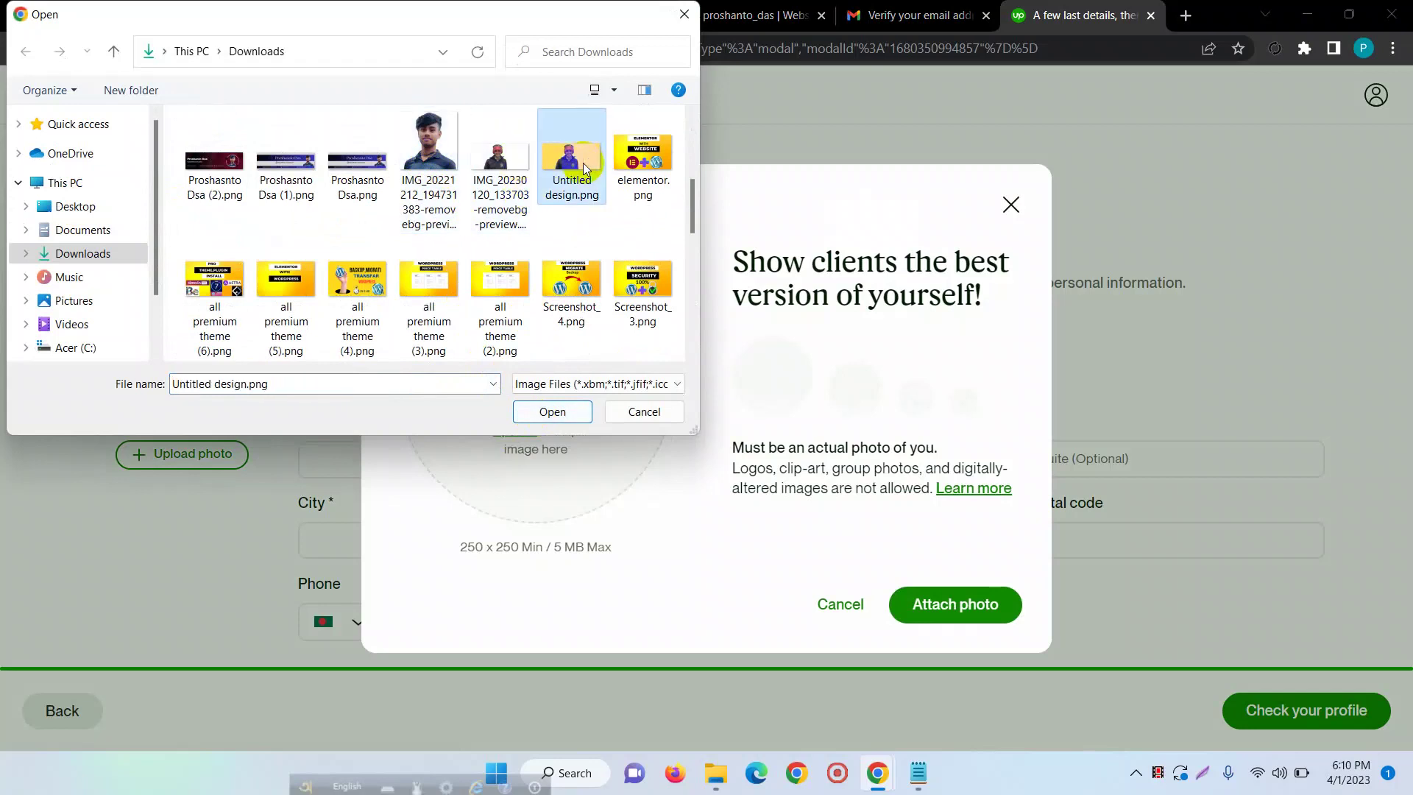
left_click(548, 413)
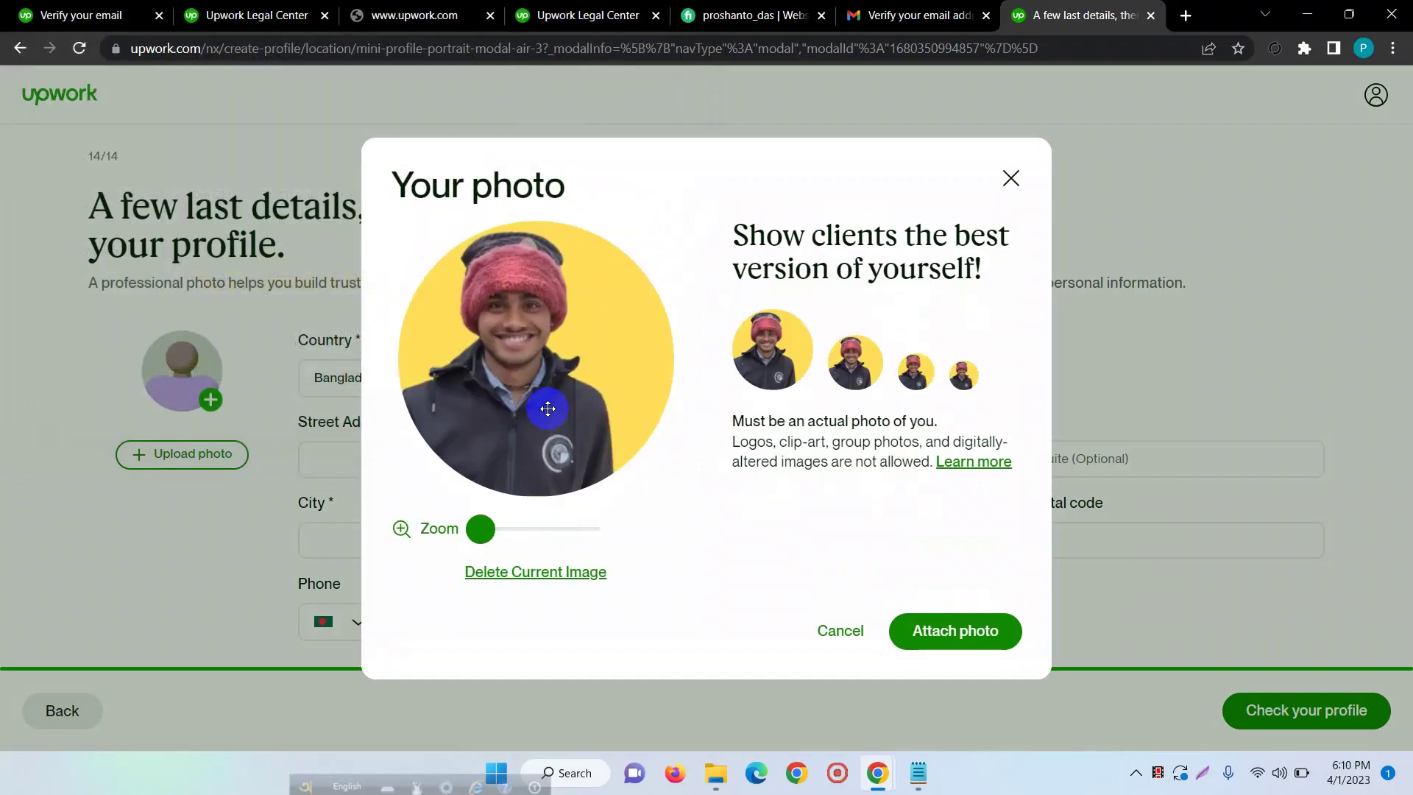
- Zoom in and centre the portrait within the crop circle, then attach it as the profile photo
mouse_move(545, 407)
left_mouse_down()
mouse_move(536, 388)
mouse_move(599, 413)
mouse_move(562, 441)
mouse_move(559, 410)
left_mouse_up()
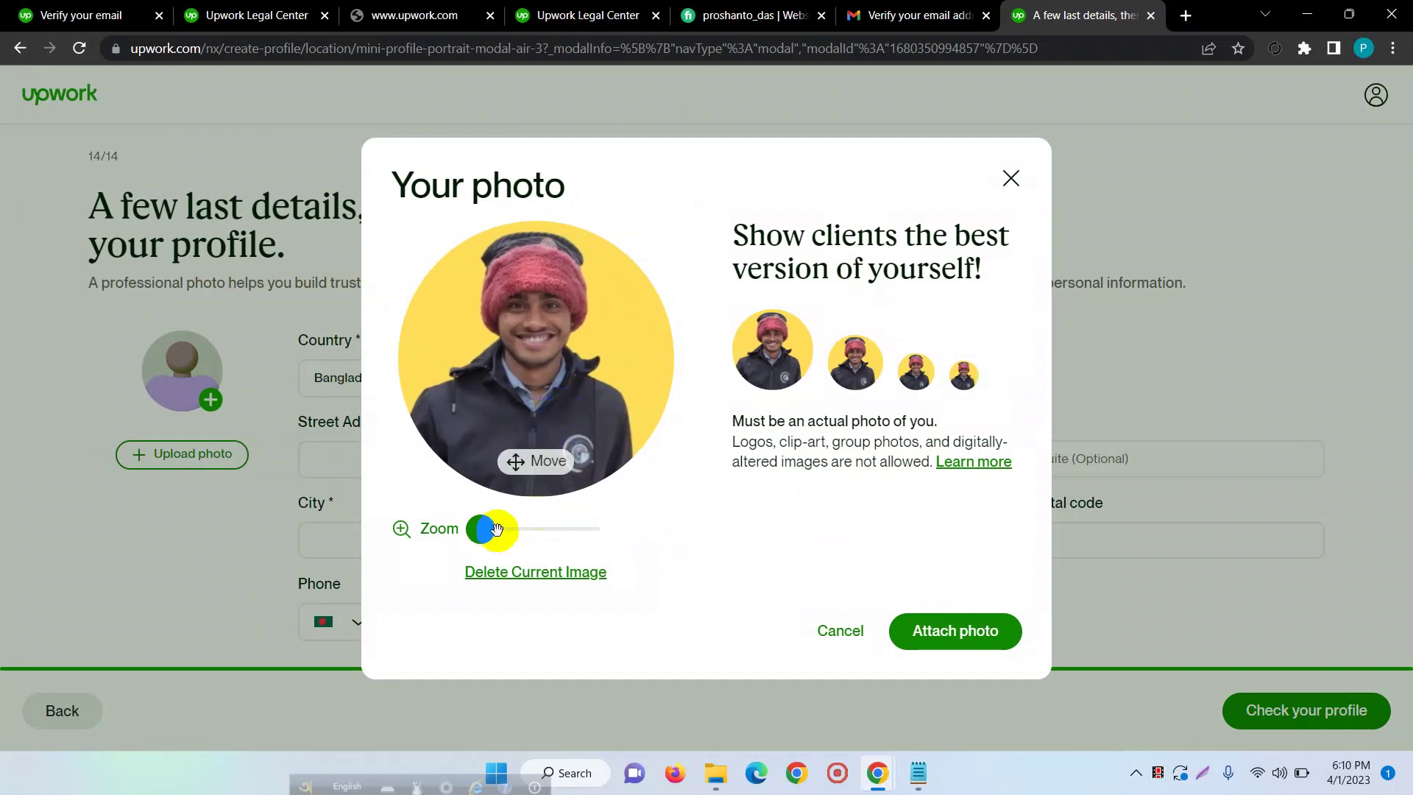
left_click_drag(483, 529, 497, 528)
left_click_drag(575, 295, 574, 420)
left_click_drag(502, 530, 512, 529)
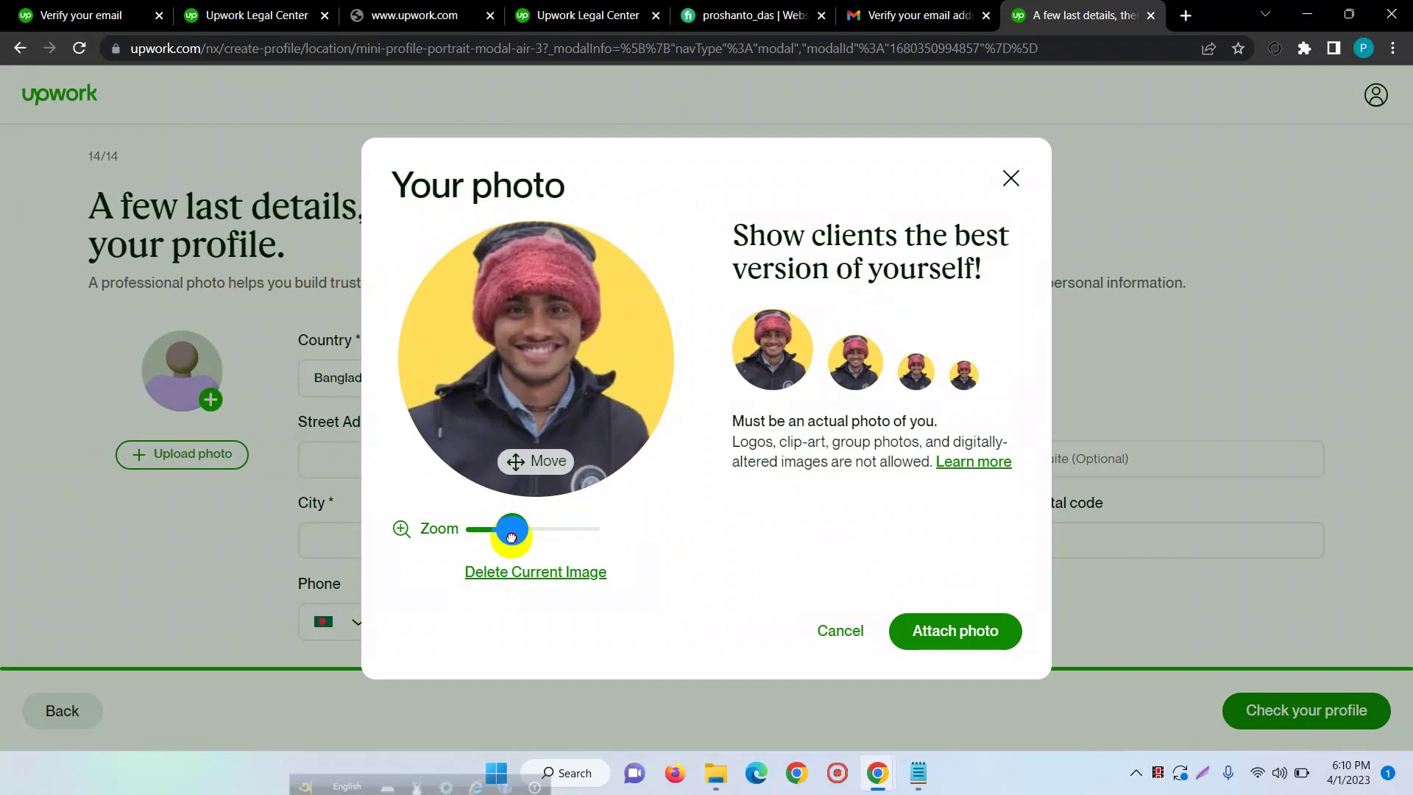
left_click_drag(536, 382, 558, 412)
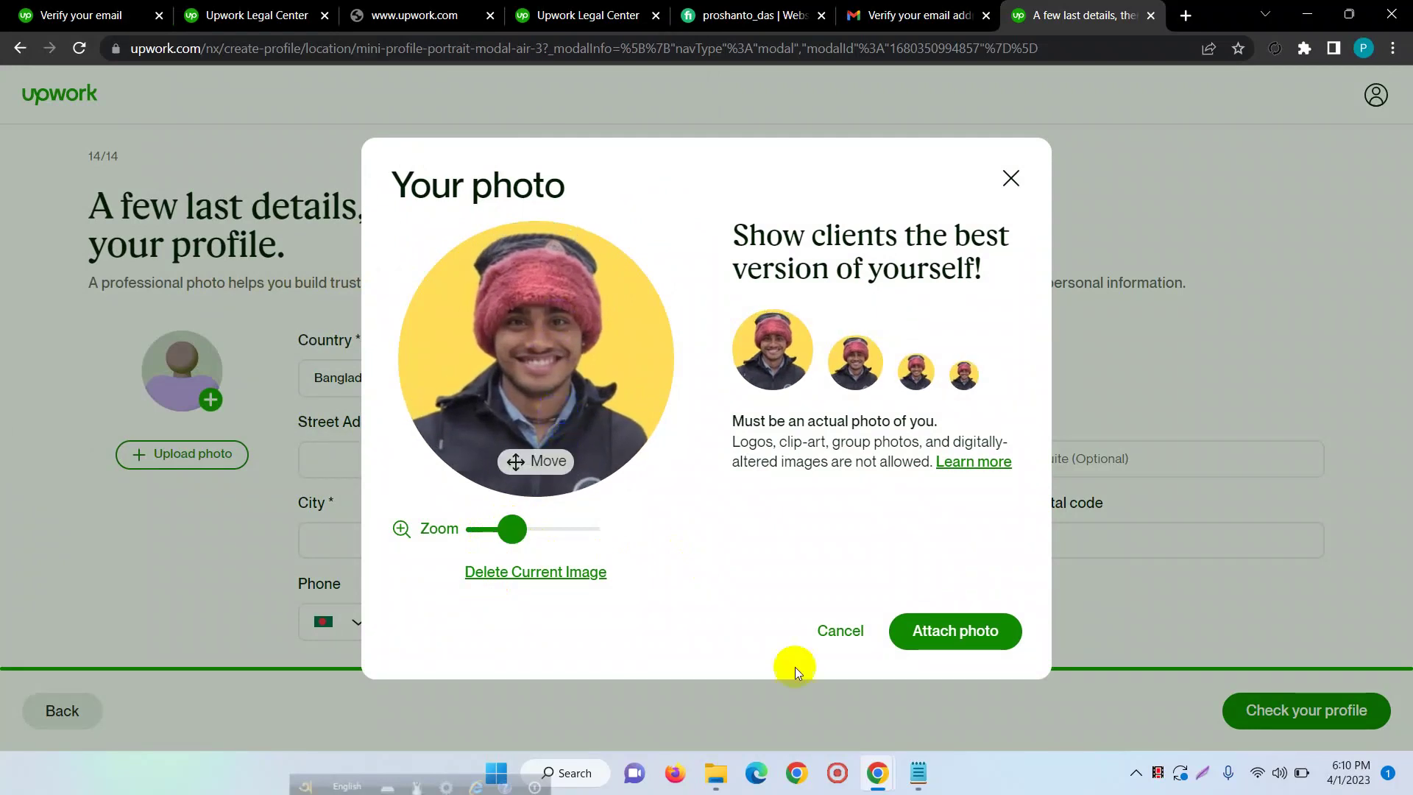
left_click(958, 634)
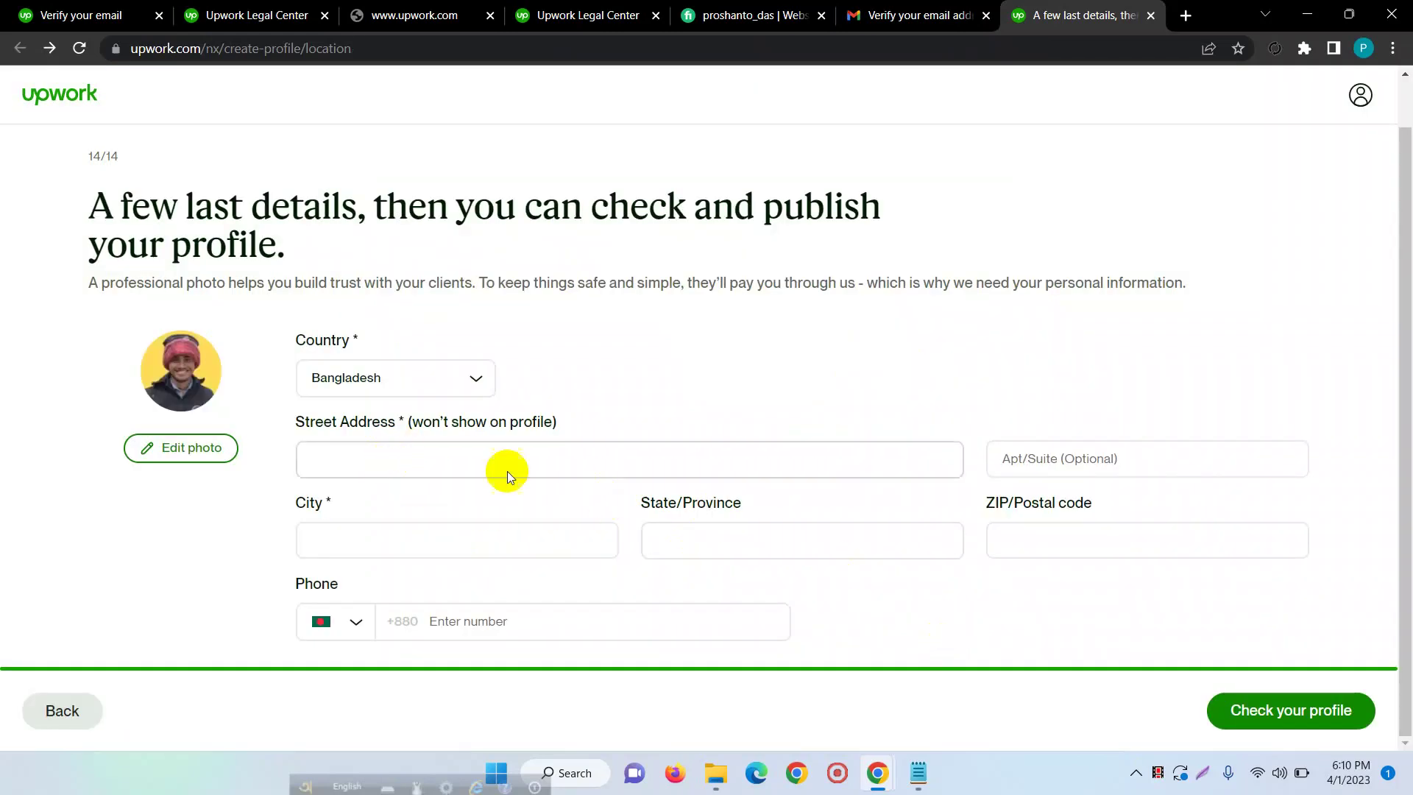
- Enter the street address in the address field, with its words capitalised
left_click(413, 462)
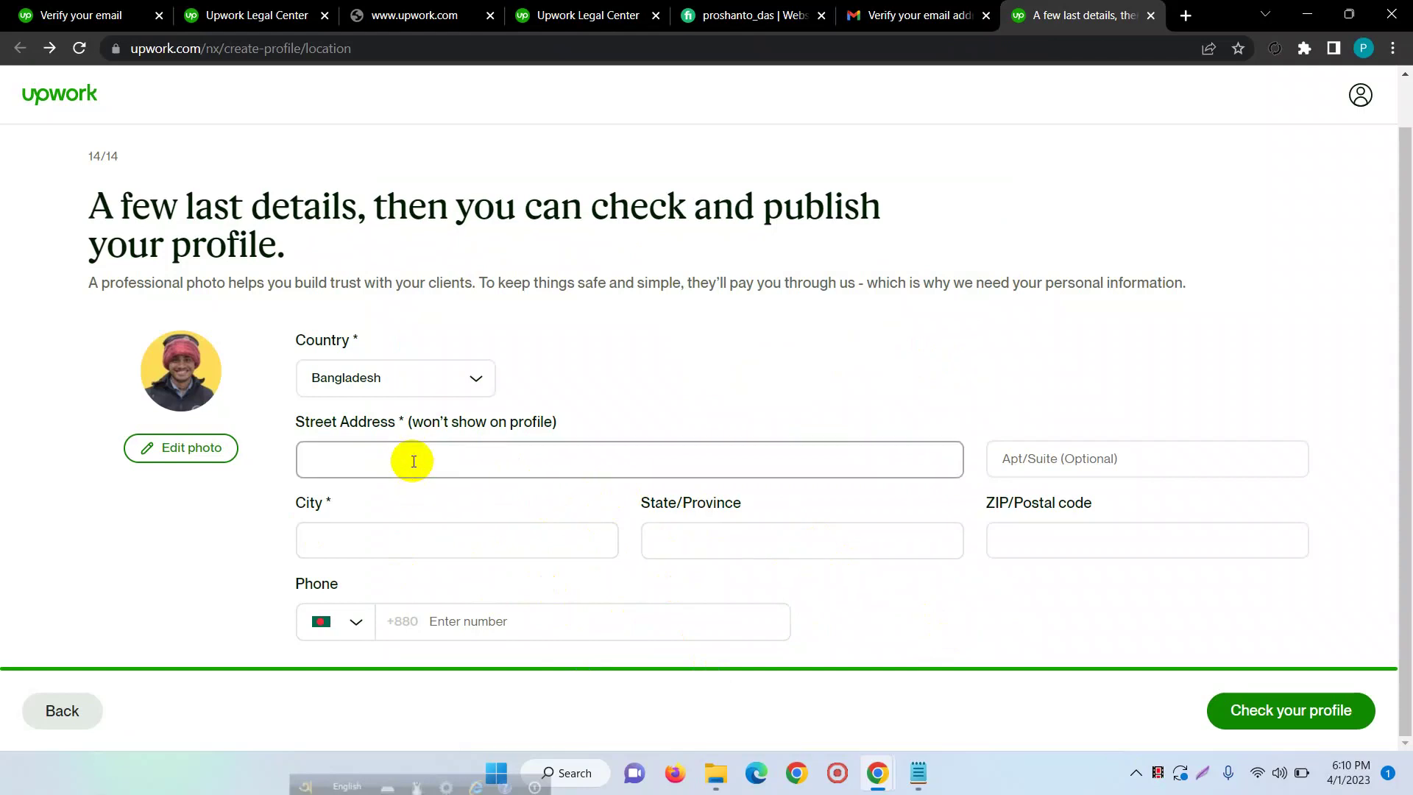
key("Caps_Lock")
type("M")
key("Caps_Lock")
type("ymen")
key("BackSpace")
key("BackSpace")
key("BackSpace")
key("BackSpace")
key("BackSpace")
key("BackSpace")
key("BackSpace")
key("BackSpace")
key("BackSpace")
key("Caps_Lock")
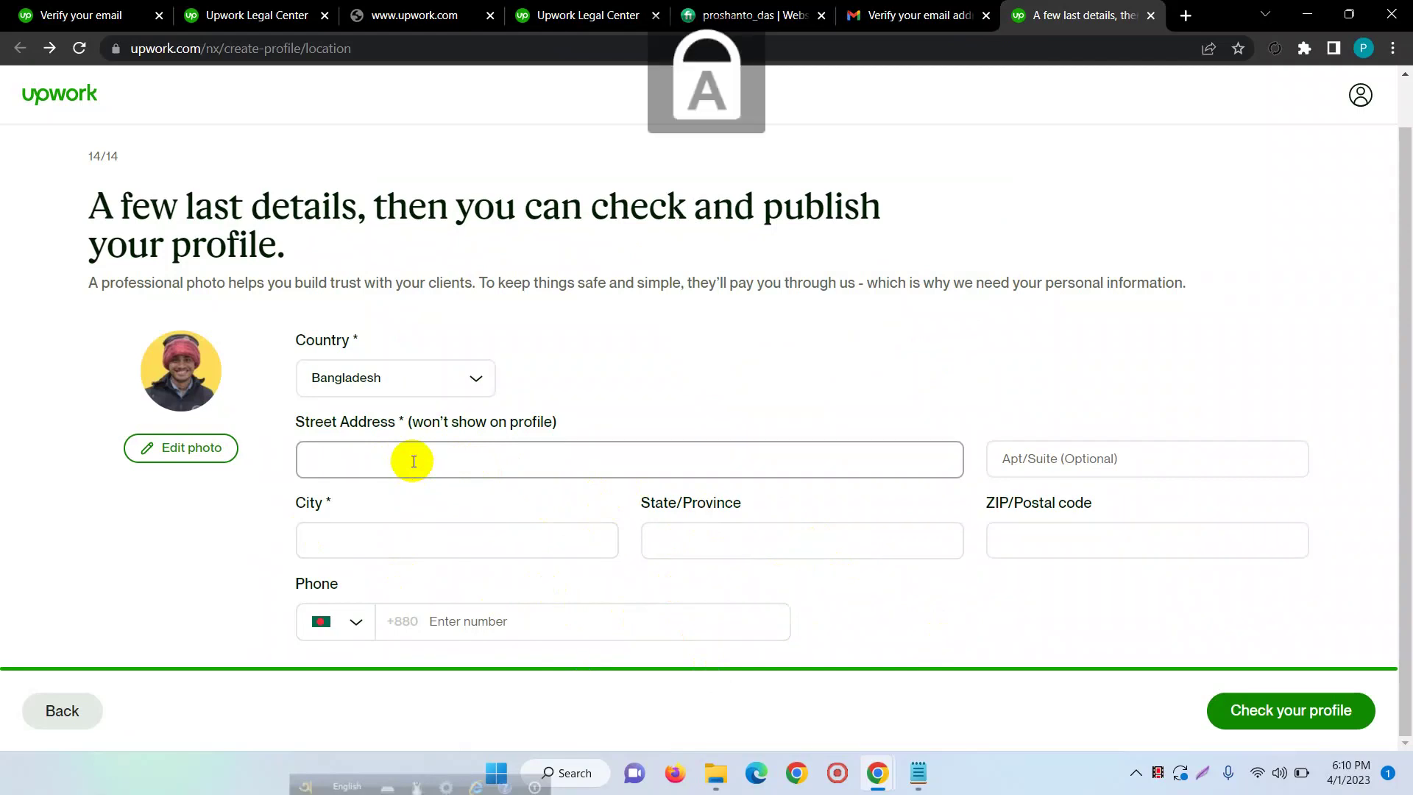
key("Caps_Lock")
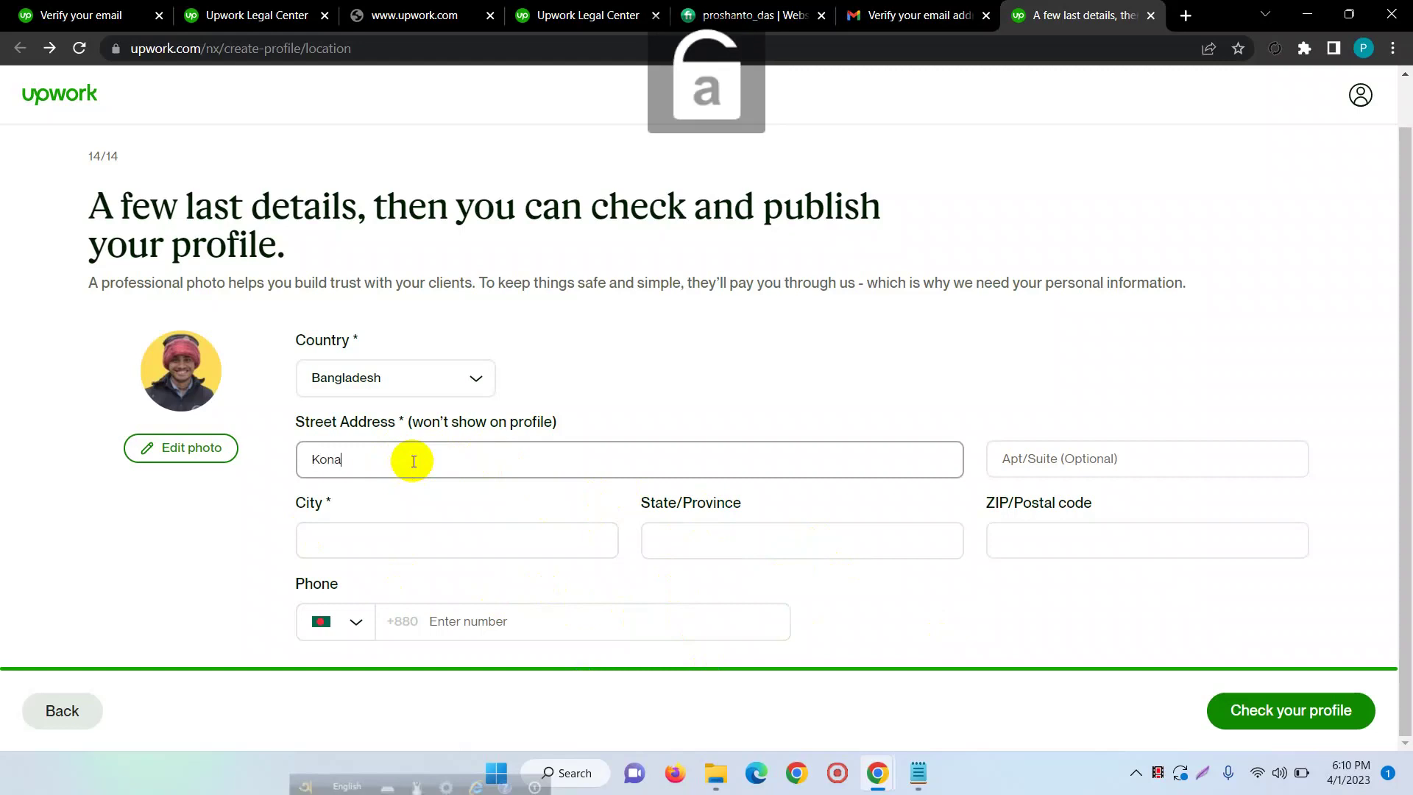
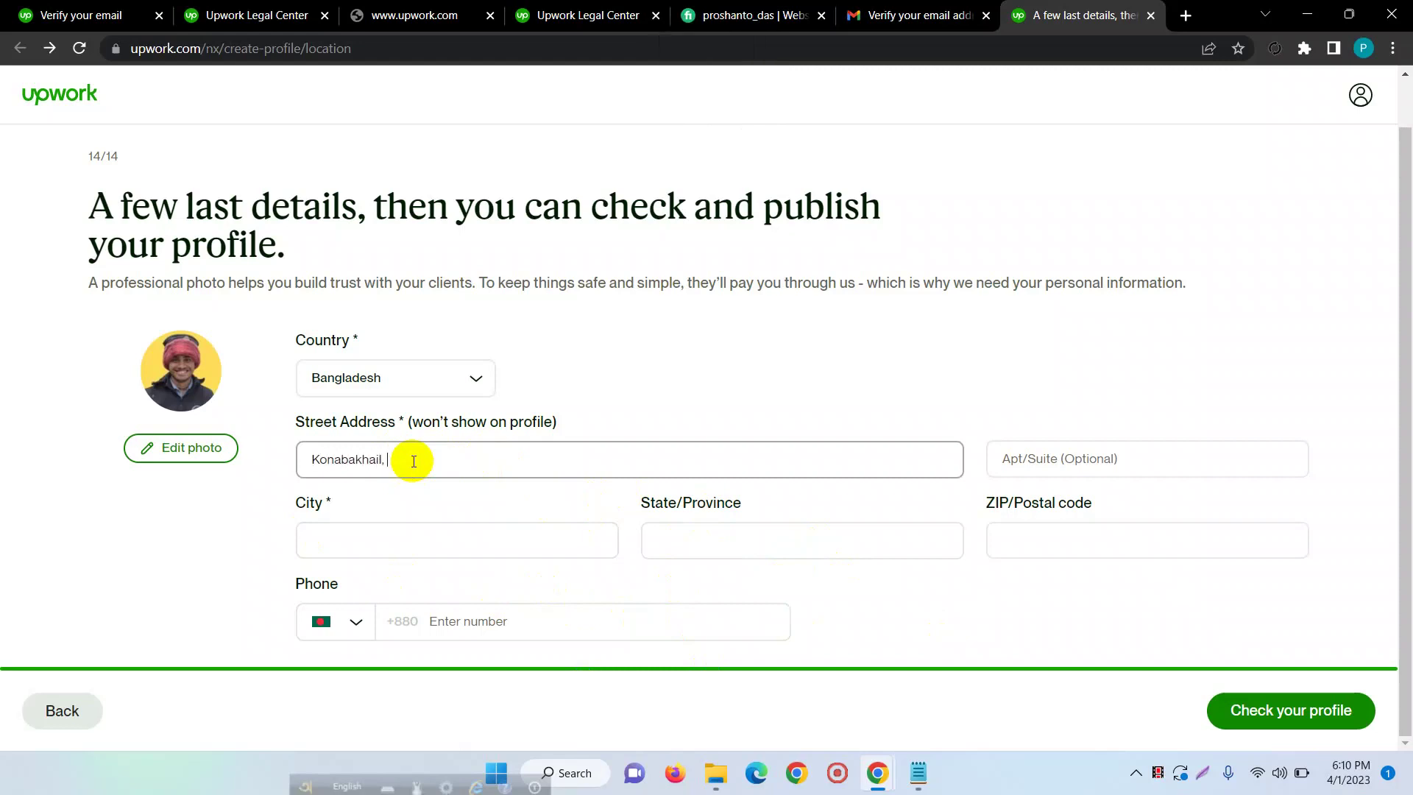
key("Caps_Lock")
key("Caps_Lock")
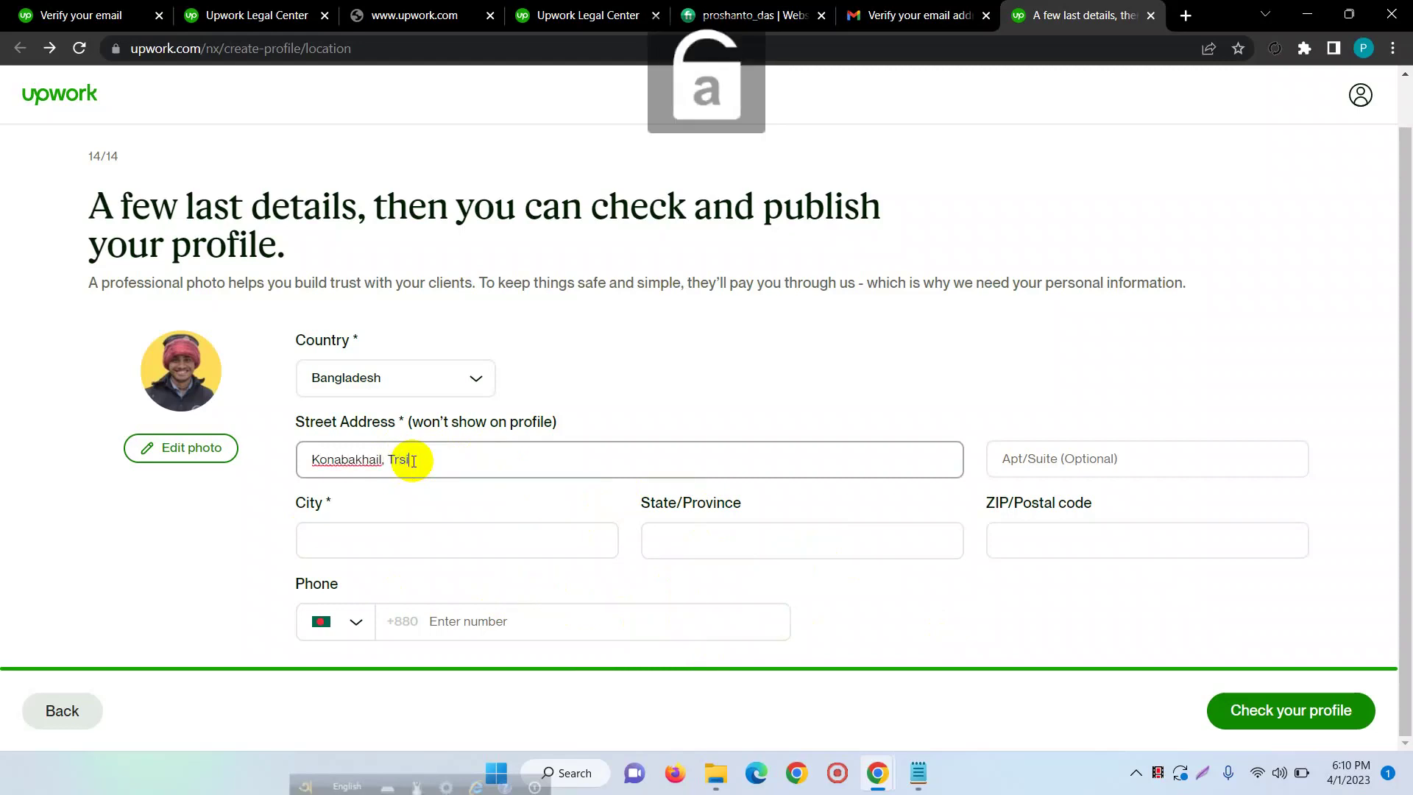
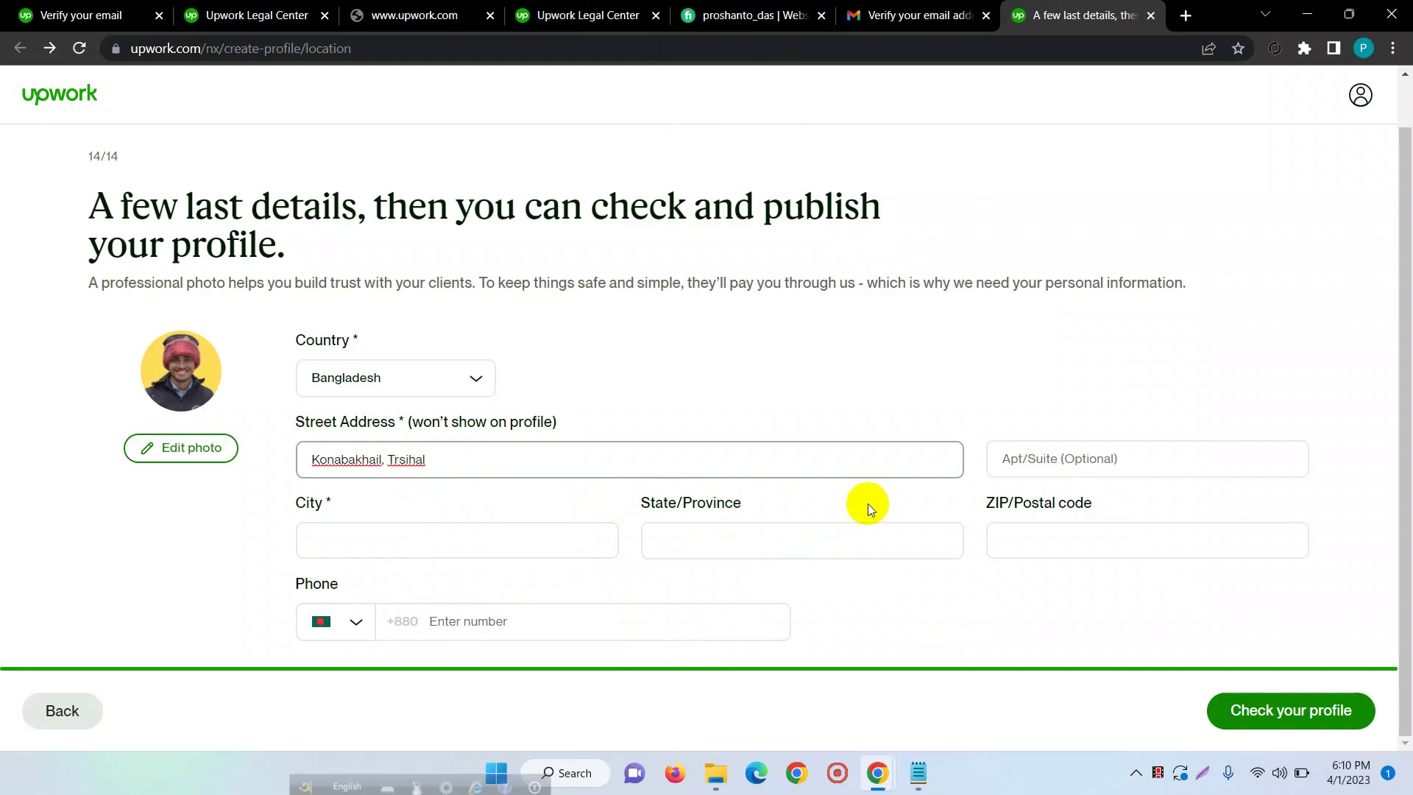
left_click(1092, 456)
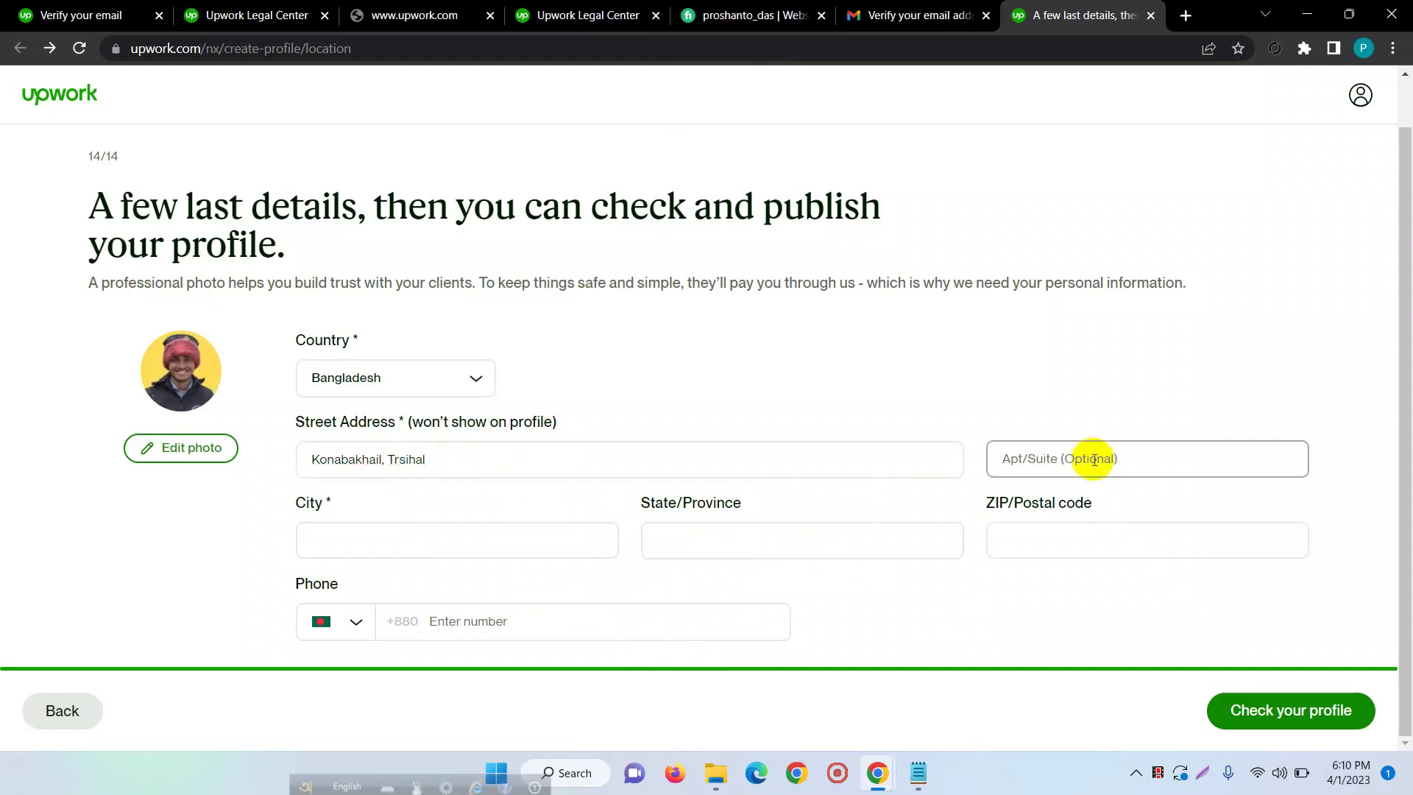
- Choose Mymensingh as the city from suggestions and enter the postal code
left_click(338, 545)
type("Mym")
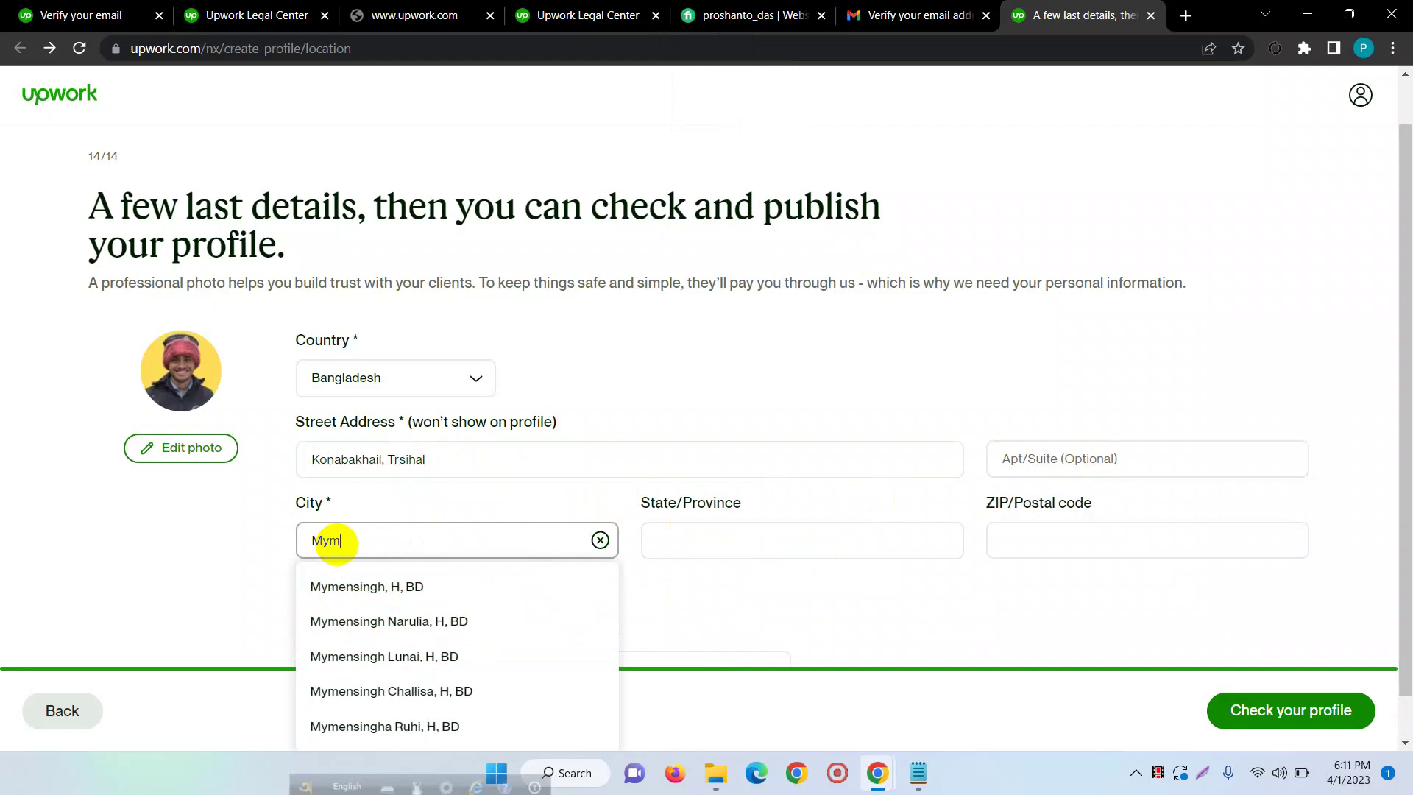
left_click(375, 588)
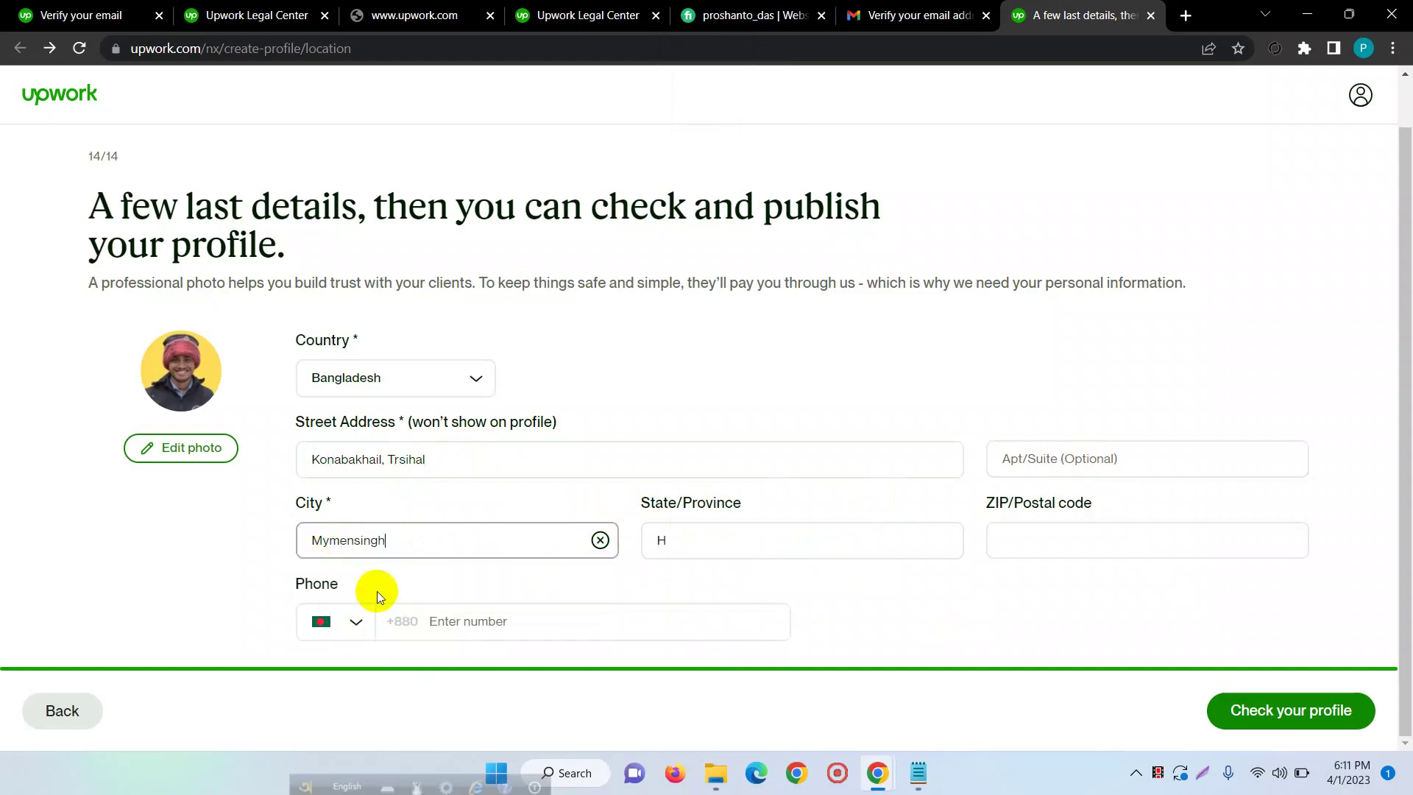
left_click(719, 531)
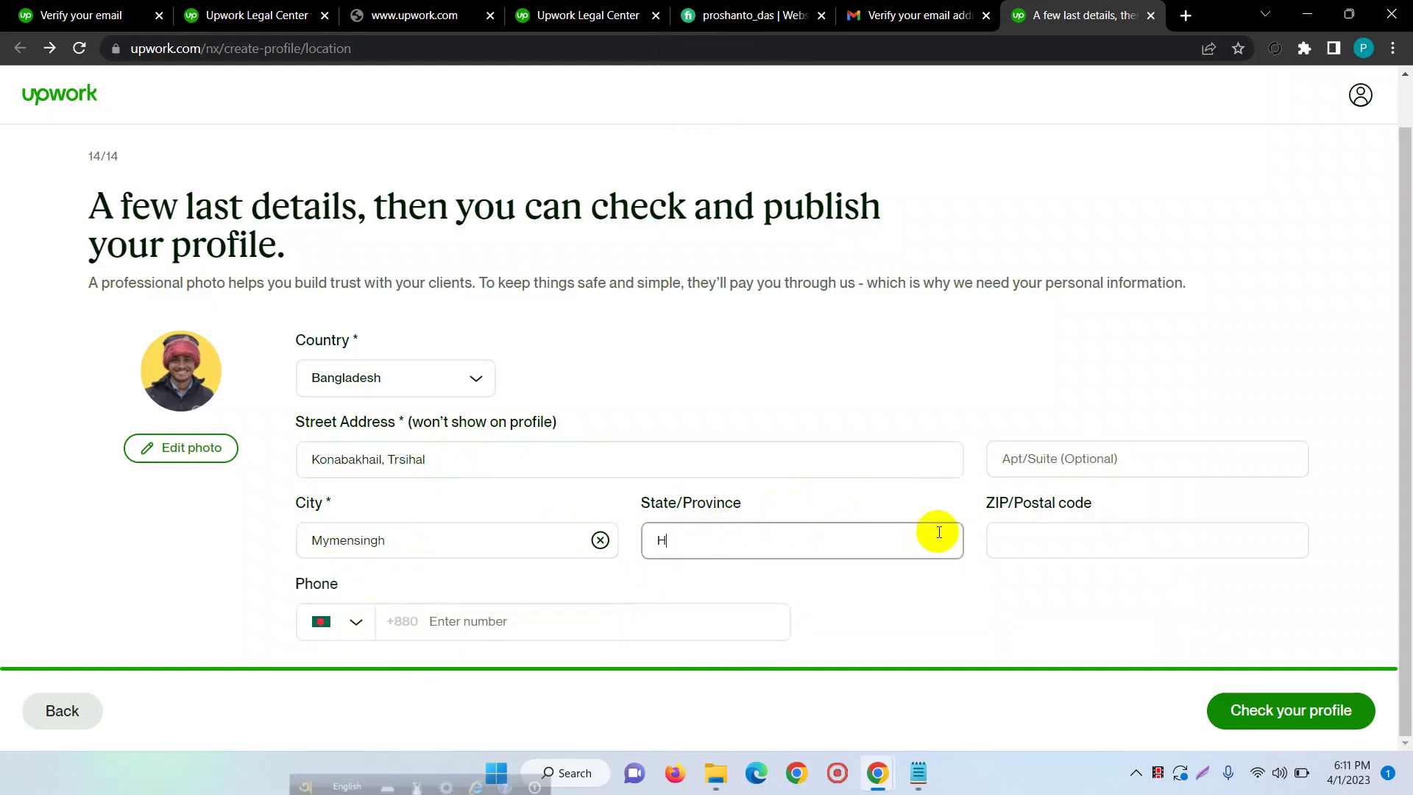
left_click(1054, 542)
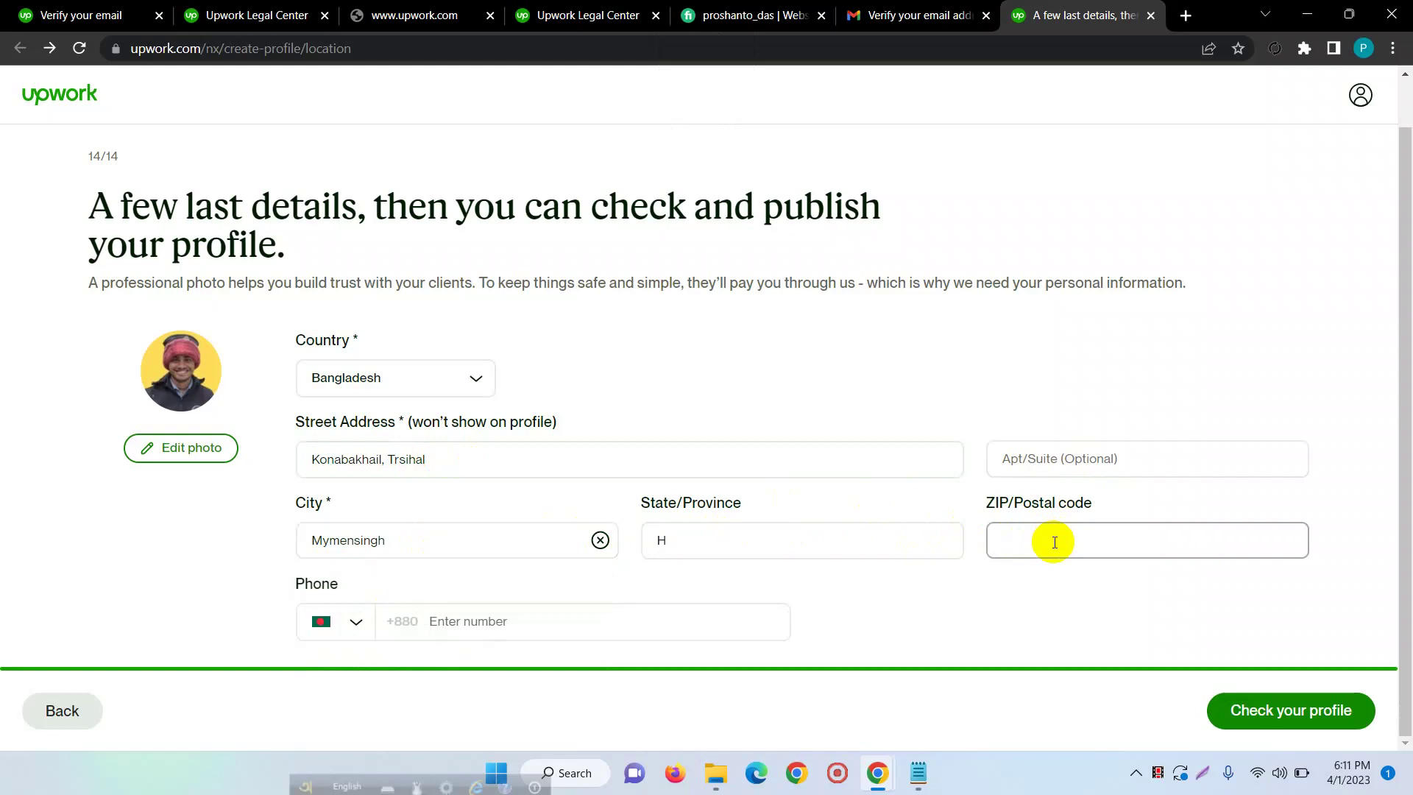
type("2222")
- Enter the phone number and continue to the profile preview
left_click(450, 621)
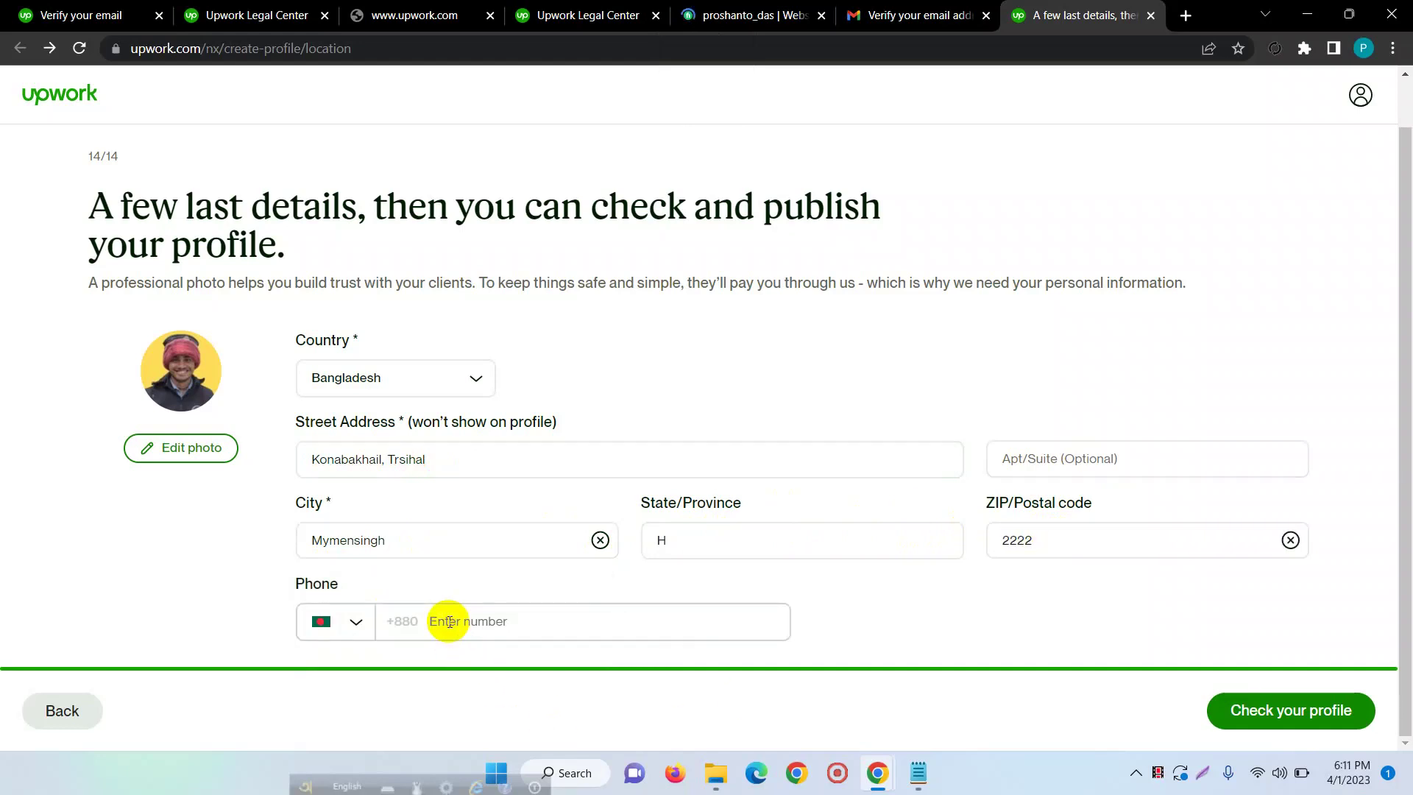
type("1")
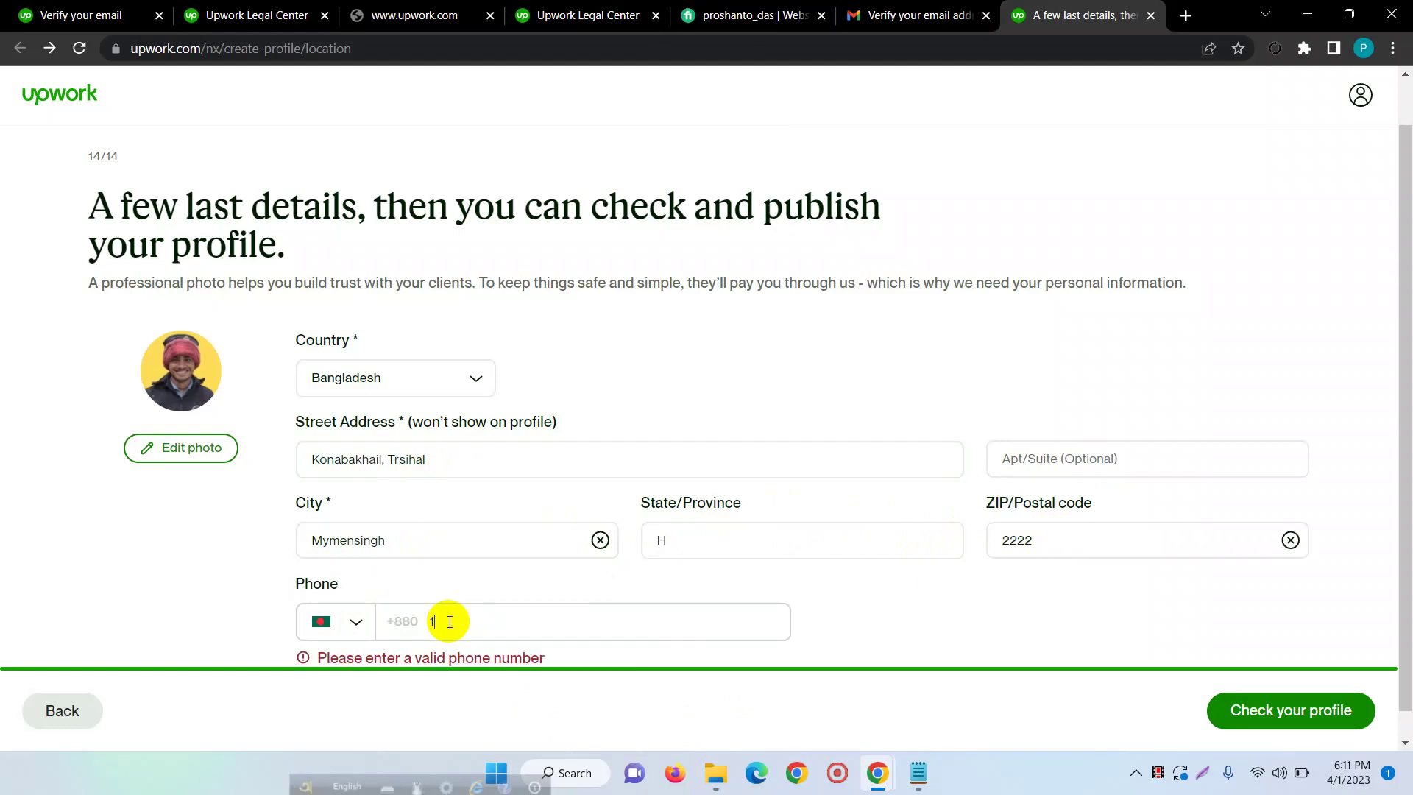
key("BackSpace")
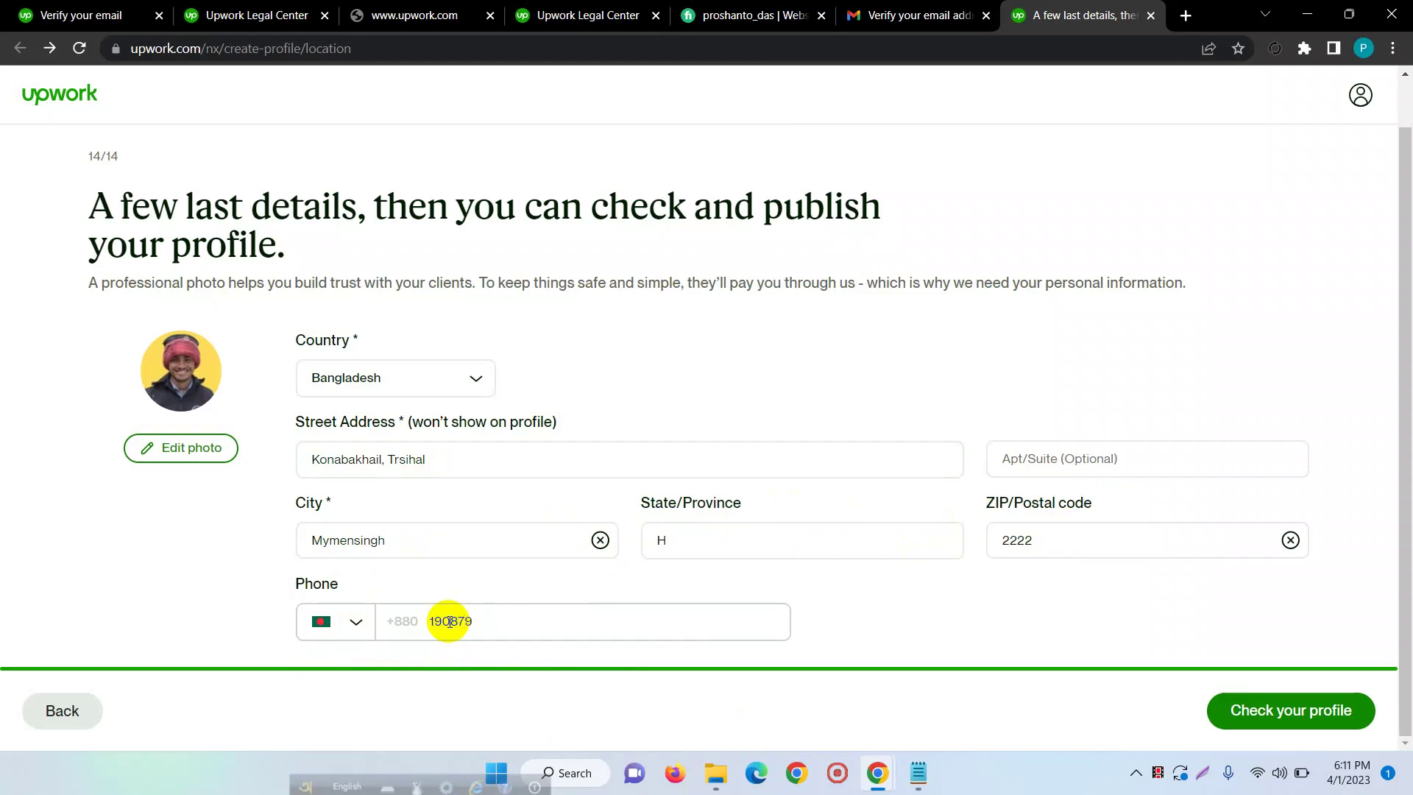
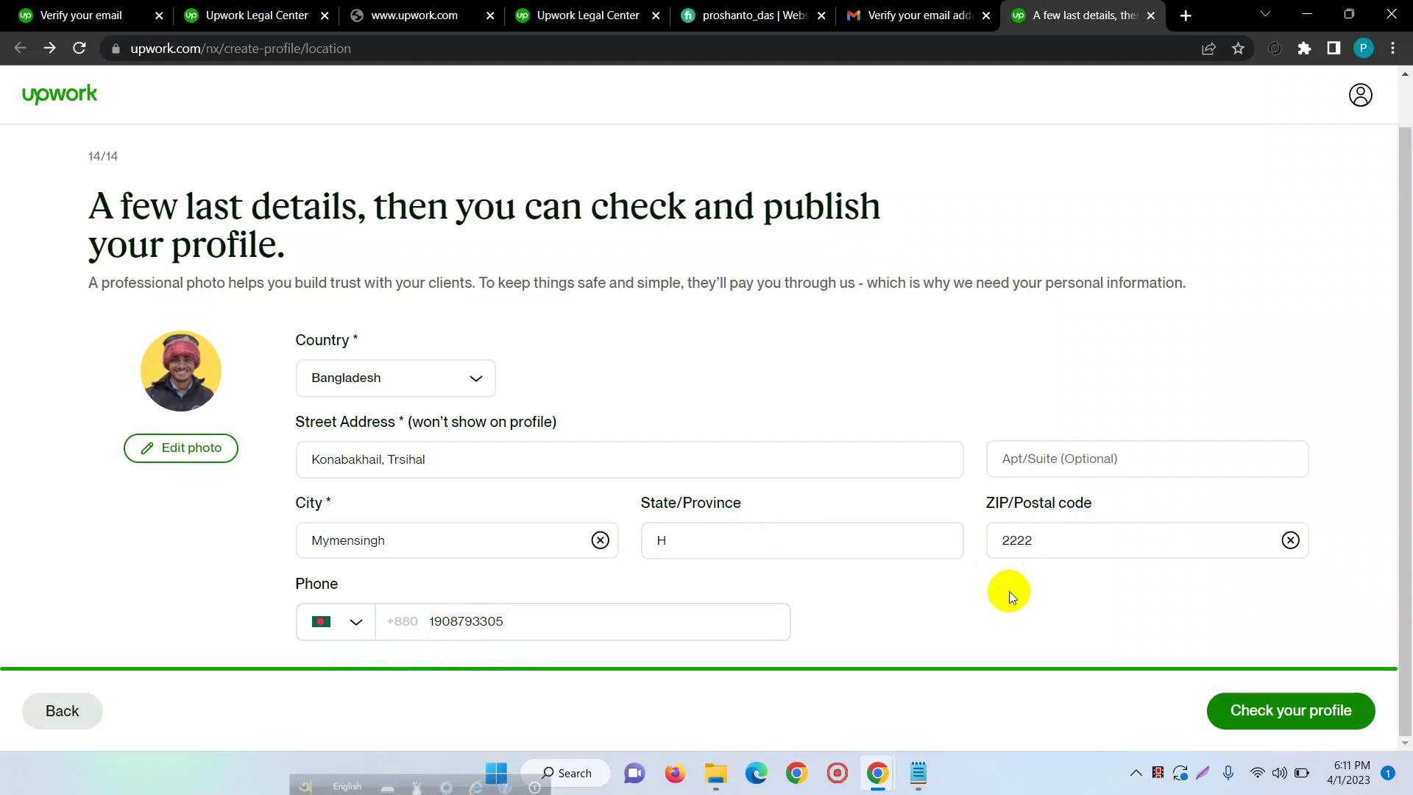
left_click(1275, 700)
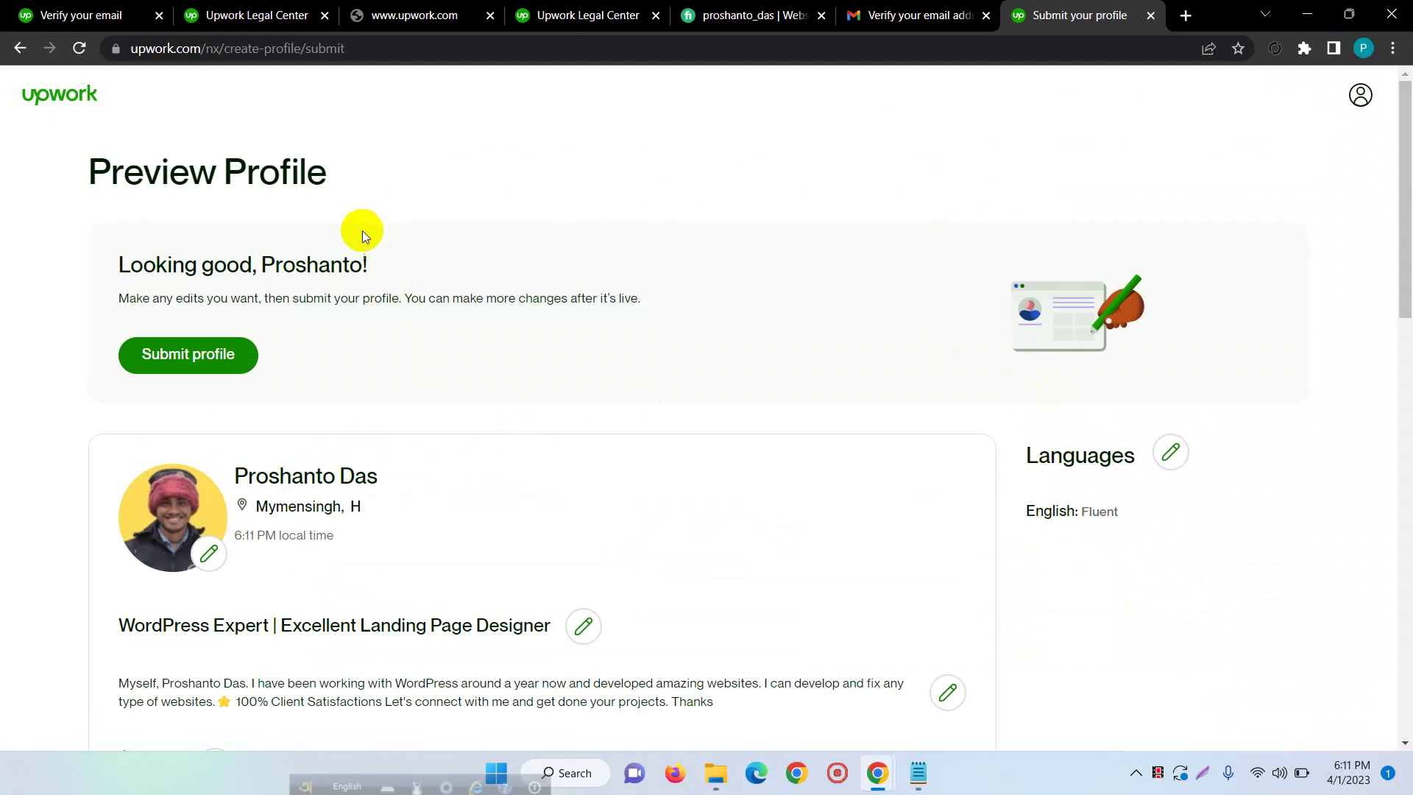
- Review each section of the Preview Profile page, then submit the profile
scroll(390, 430, "down", 3)
scroll(390, 430, "down", 12)
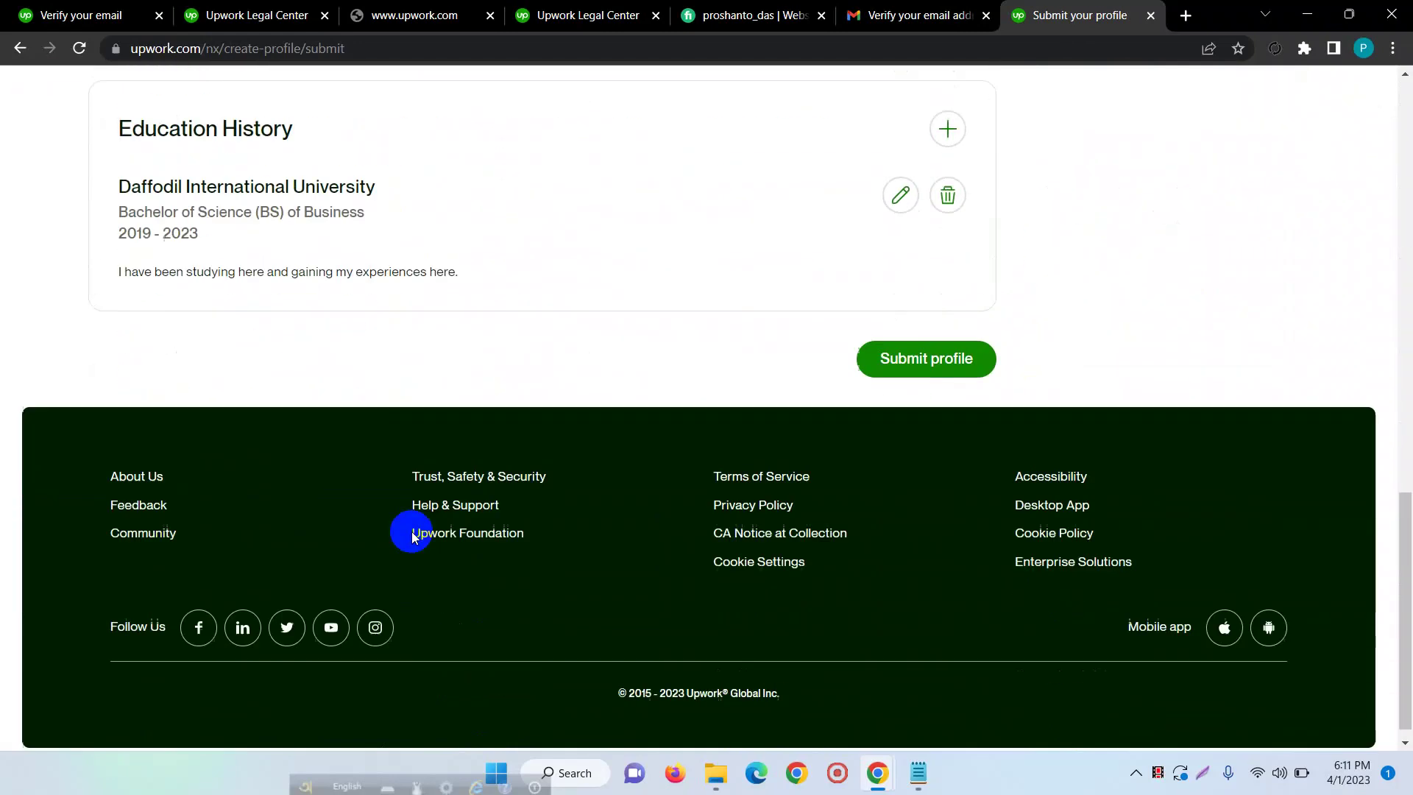
scroll(908, 417, "up", 16)
scroll(782, 439, "down", 16)
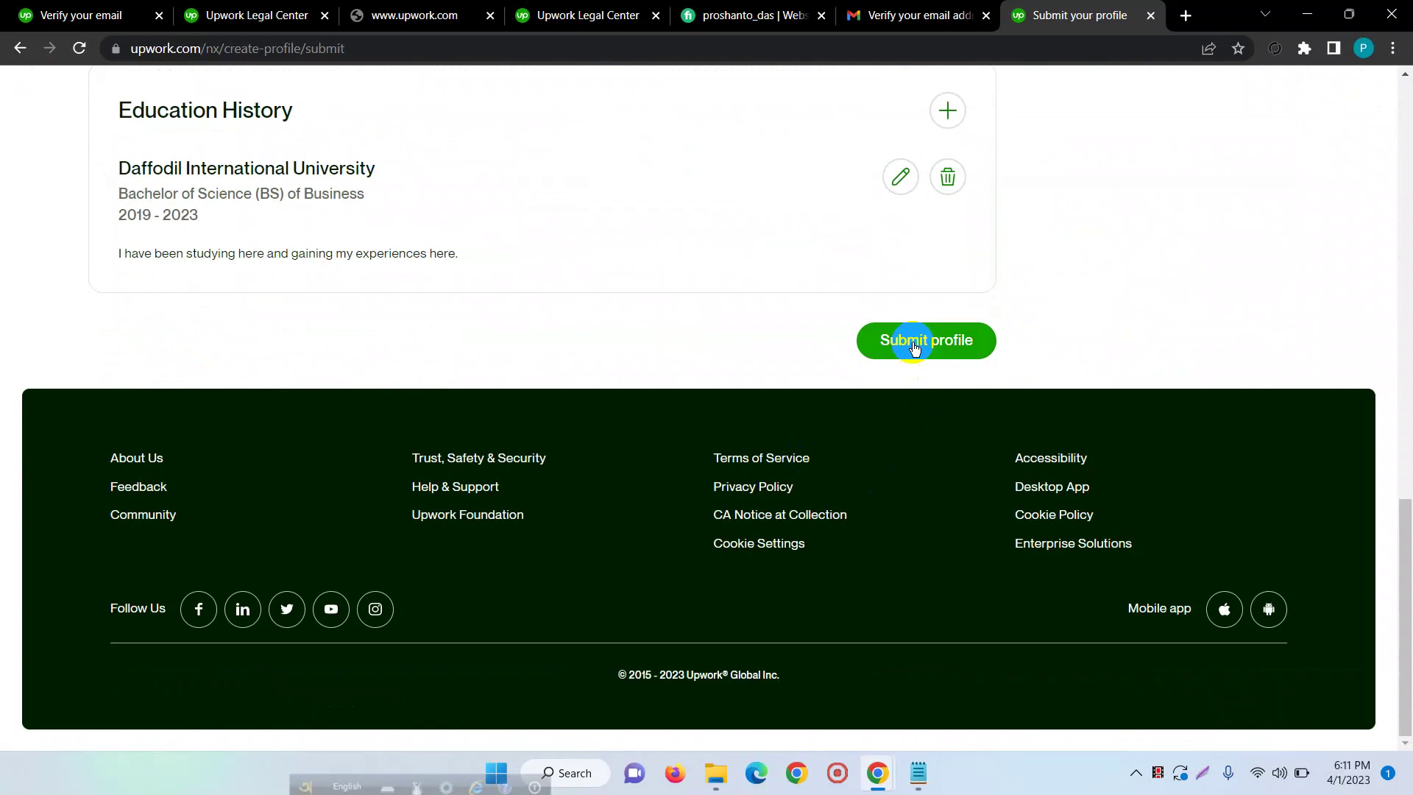
scroll(532, 446, "up", 9)
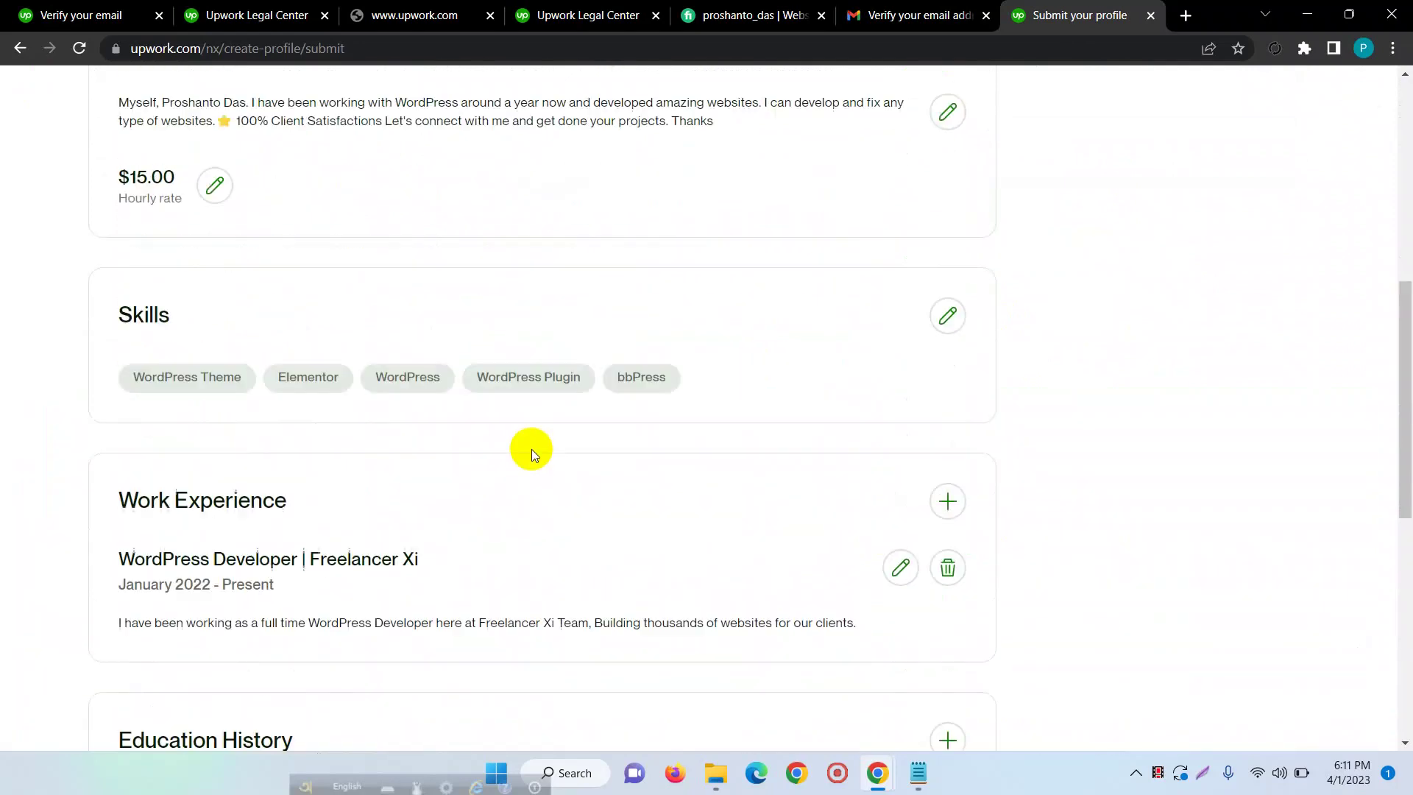
scroll(708, 387, "down", 3)
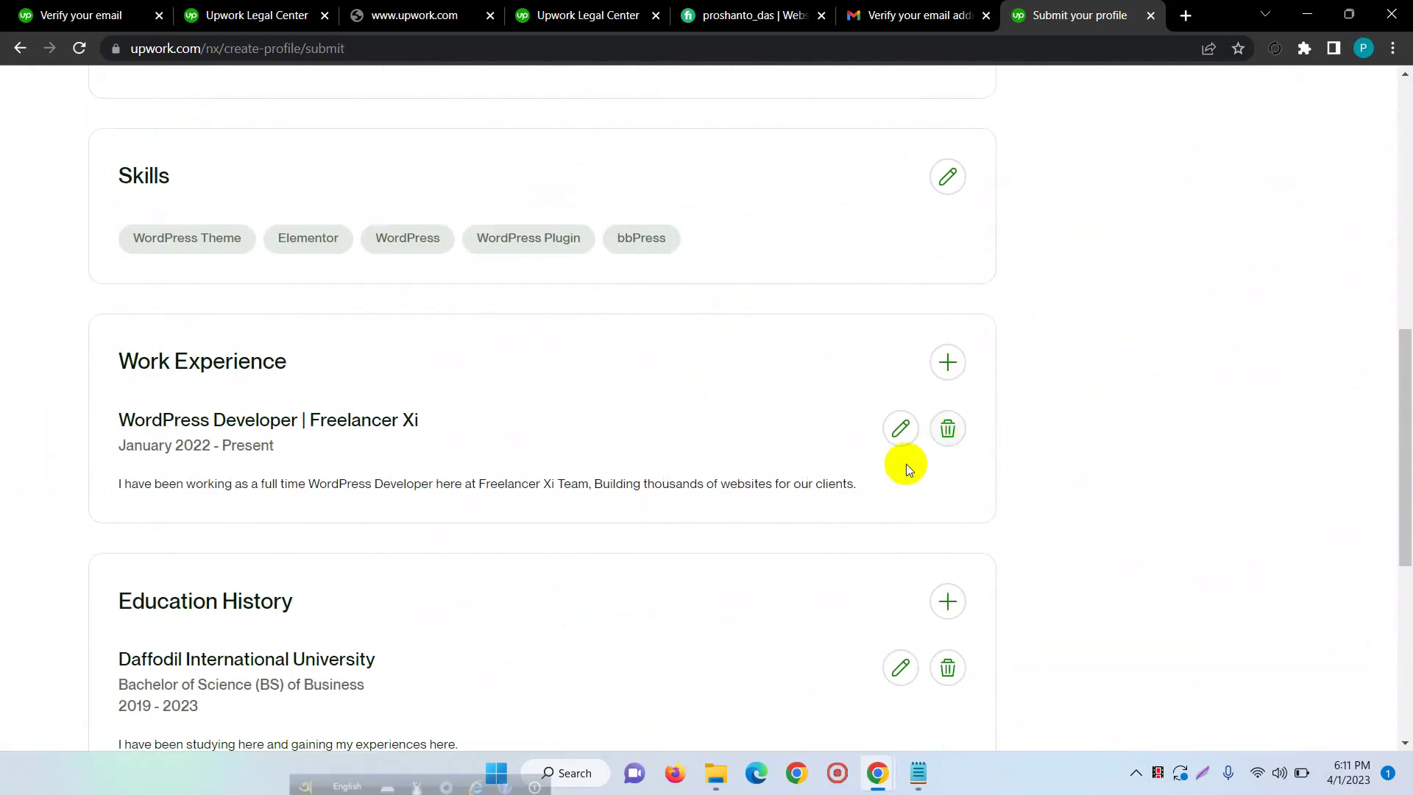
scroll(371, 489, "down", 7)
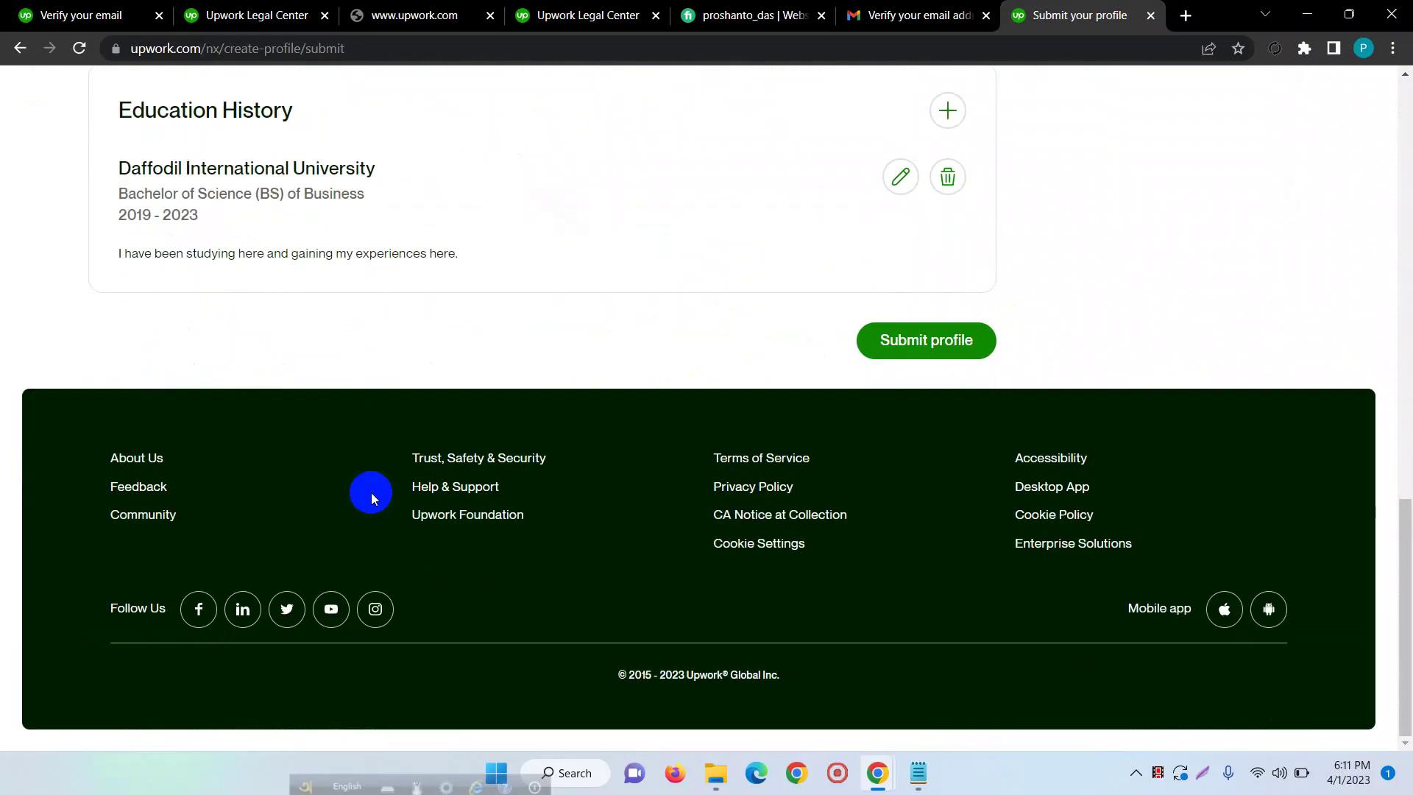
scroll(404, 539, "up", 18)
scroll(382, 534, "down", 2)
scroll(358, 558, "down", 2)
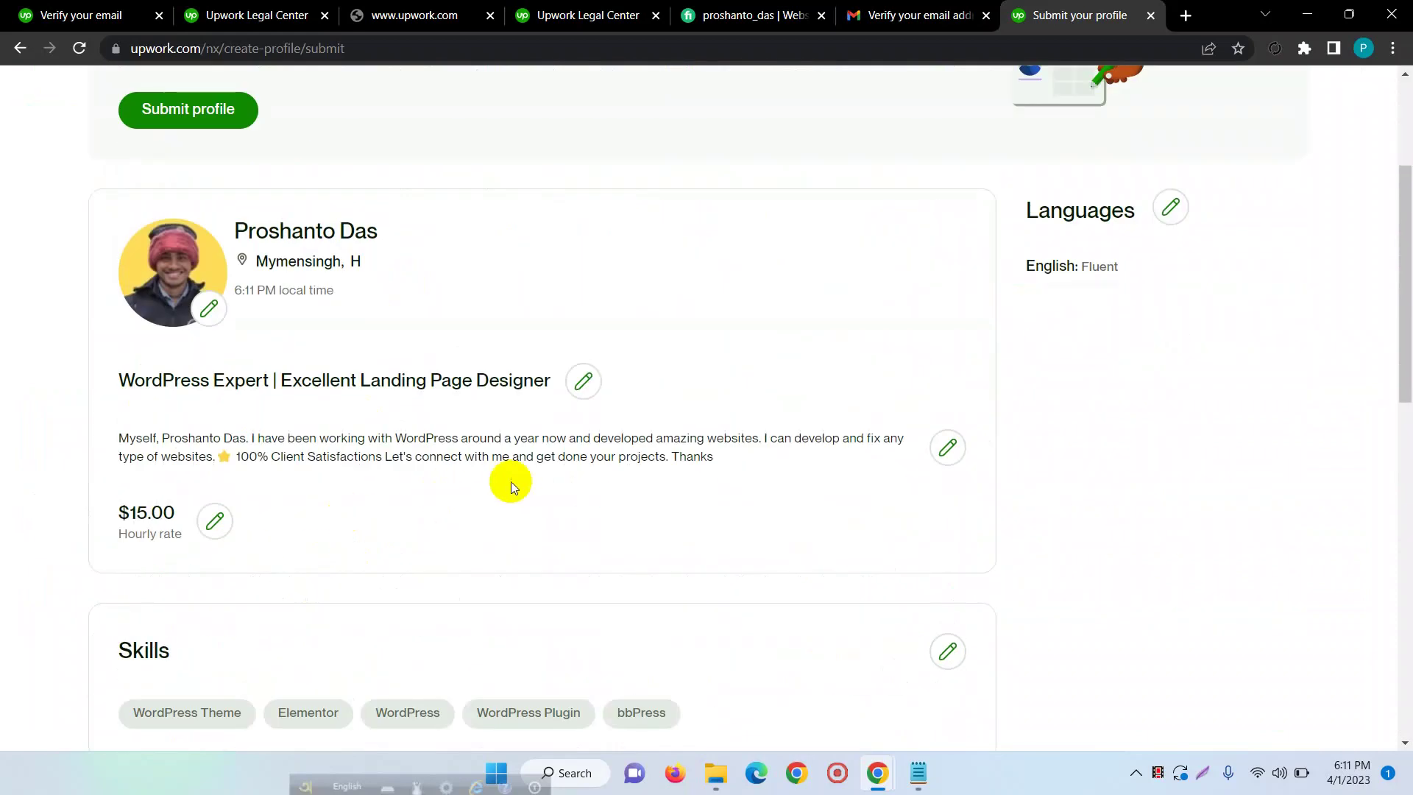
scroll(568, 464, "up", 4)
left_click(176, 369)
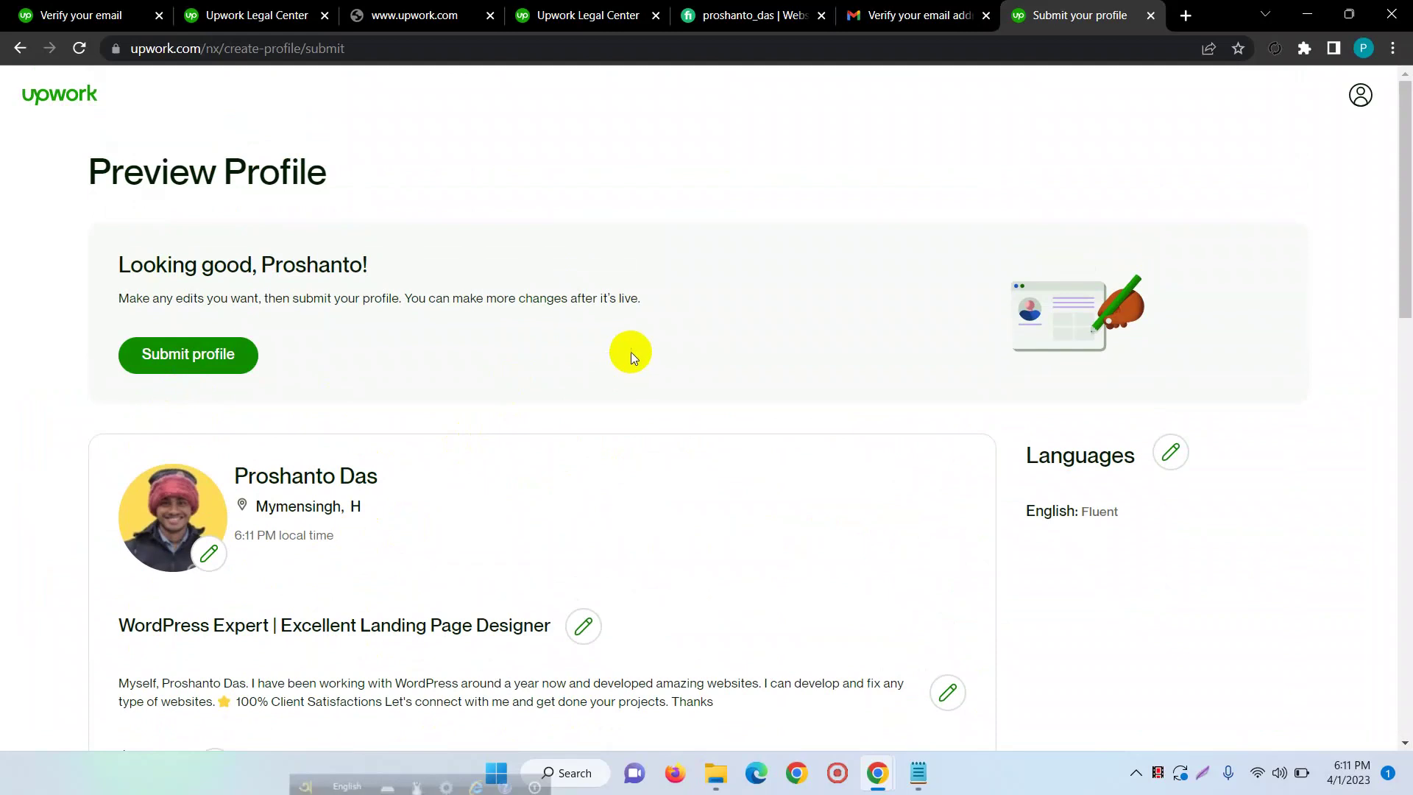
- Scroll through the submitted profile once more and return to the top
scroll(385, 372, "down", 20)
scroll(400, 461, "up", 20)
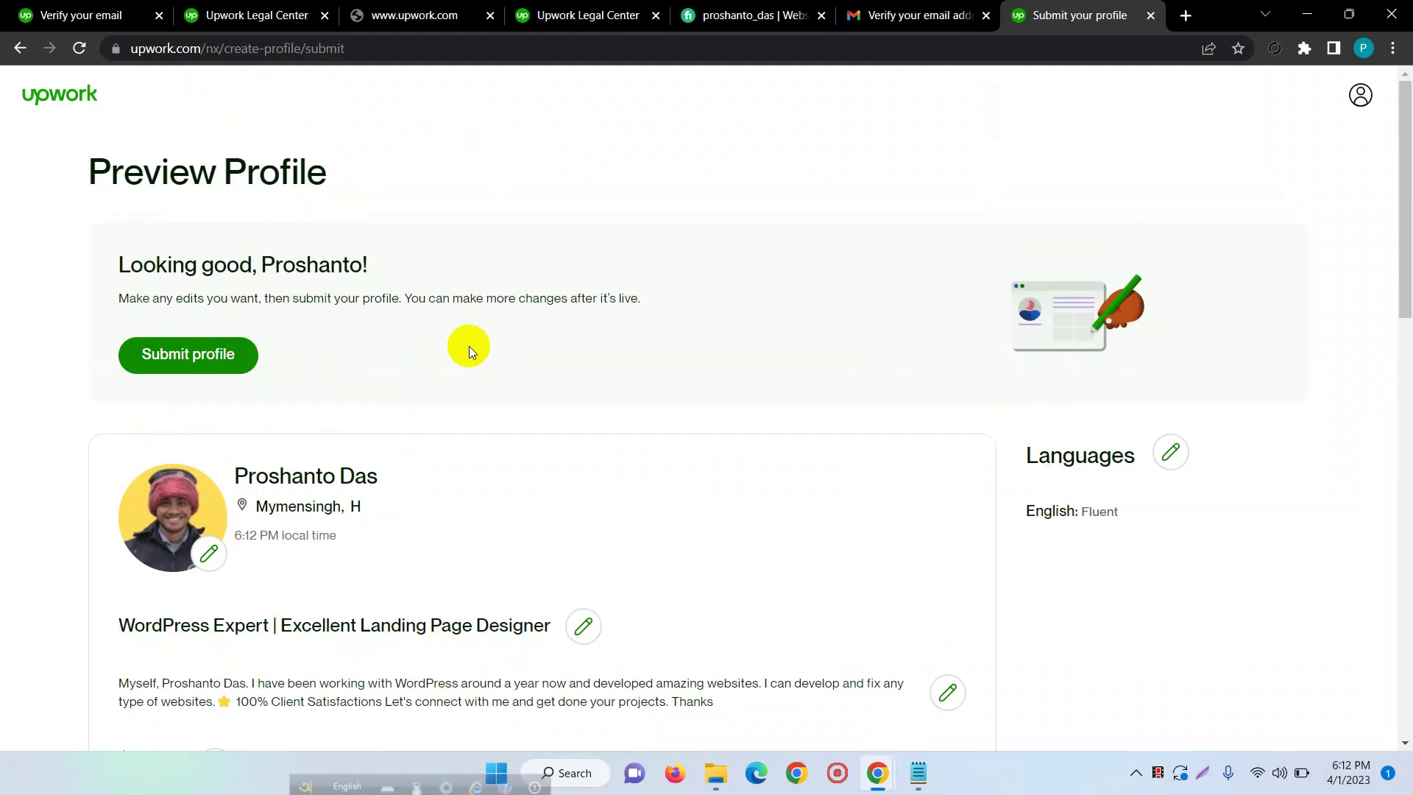
scroll(470, 353, "down", 7)
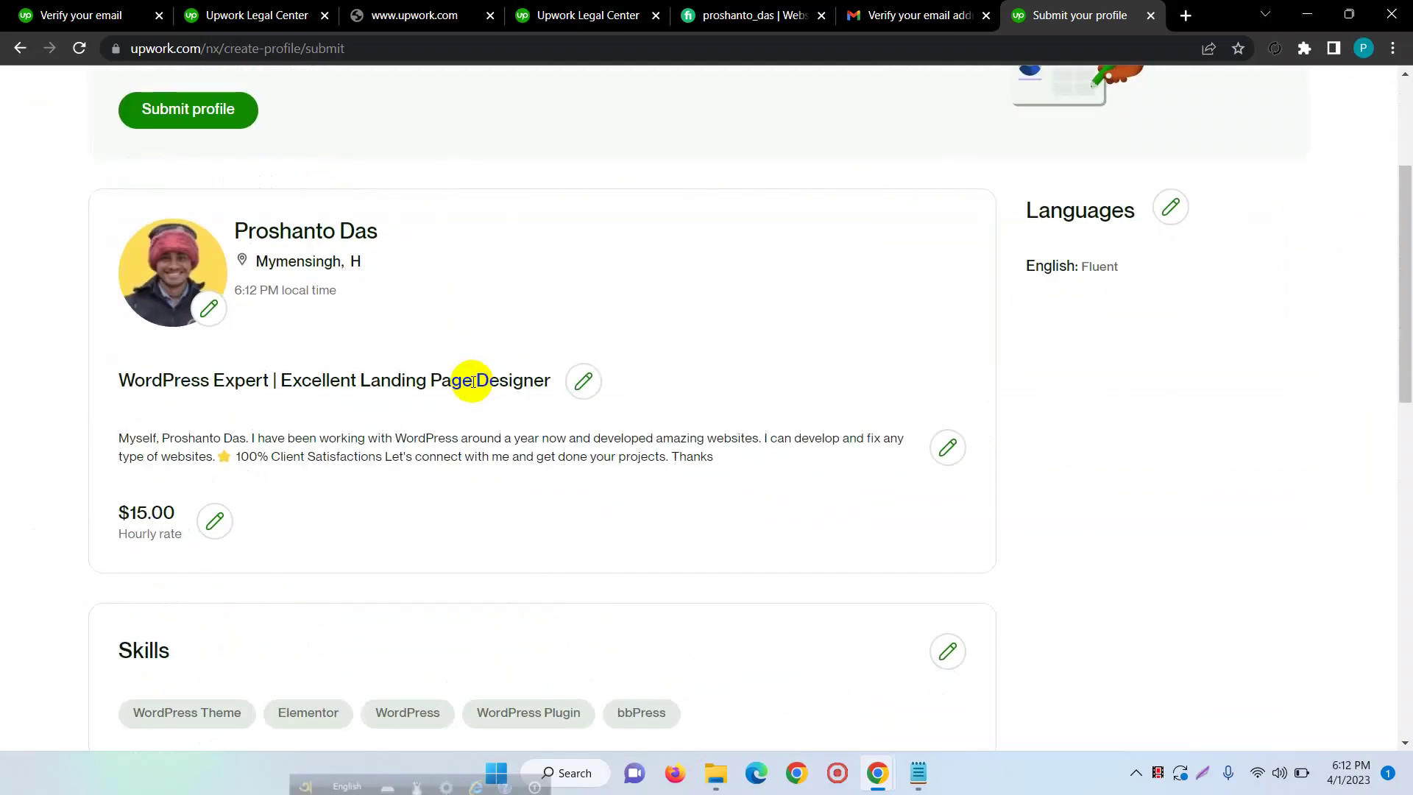
scroll(471, 380, "up", 3)
scroll(603, 286, "up", 3)
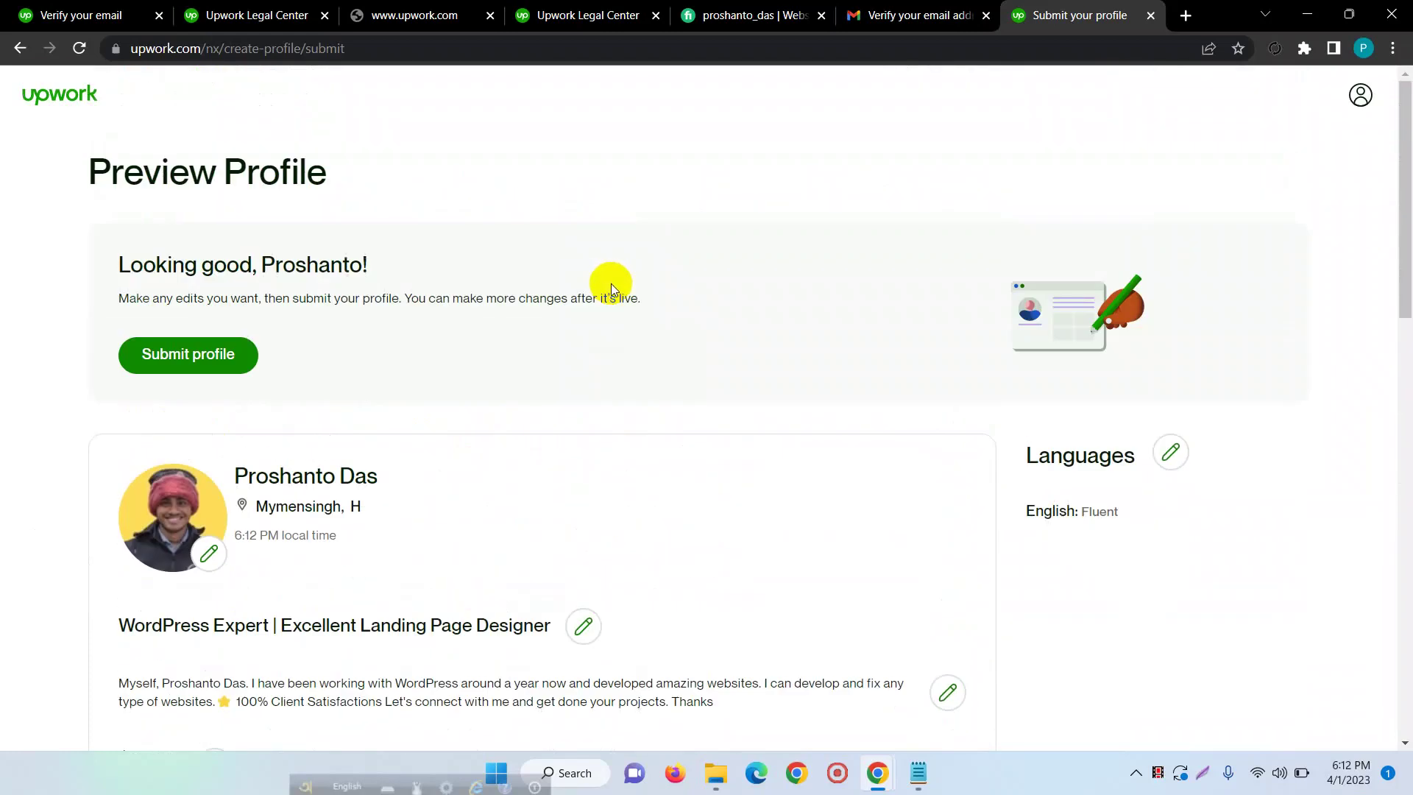